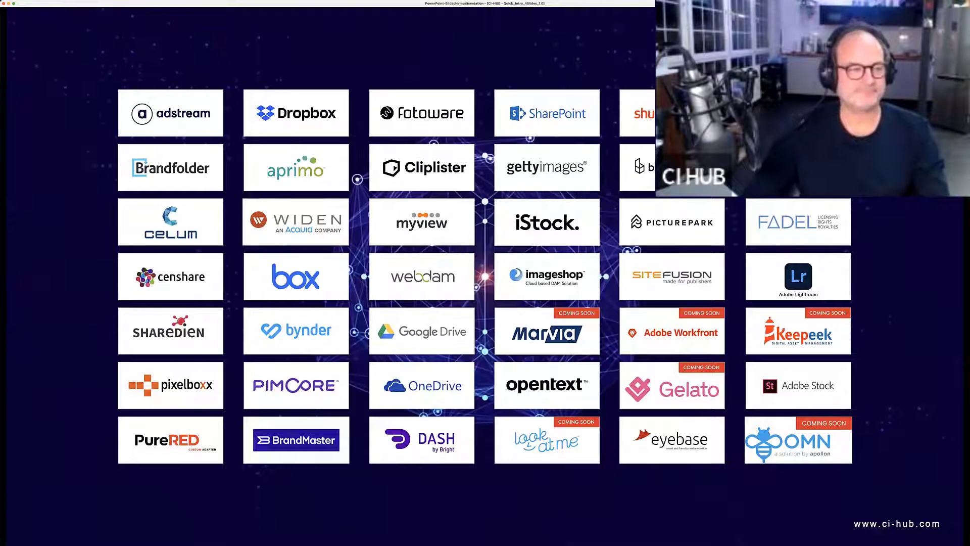
{"action": "key", "text": "Right"}
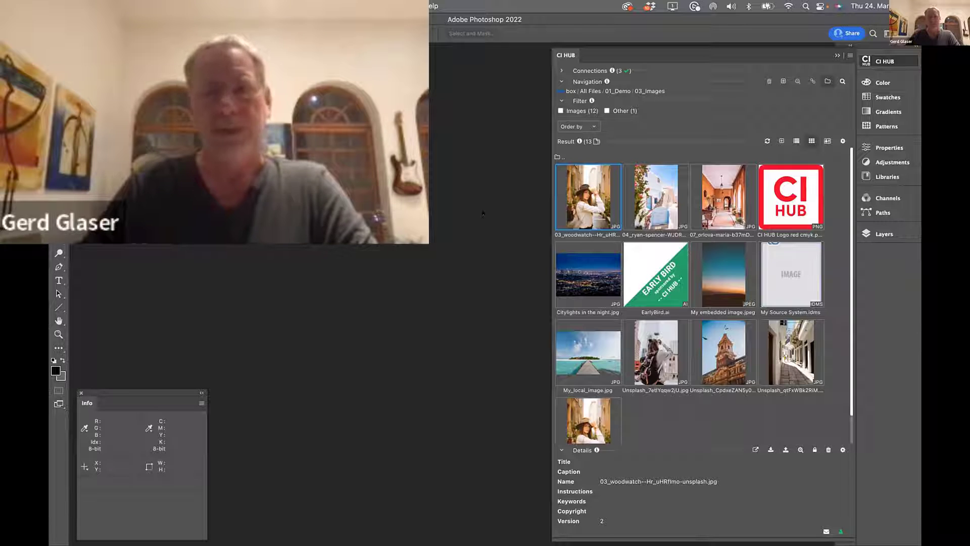
Step: Switch from Photoshop to InDesign and widen the CI HUB panel slightly
{"action": "key", "text": "super+Tab"}
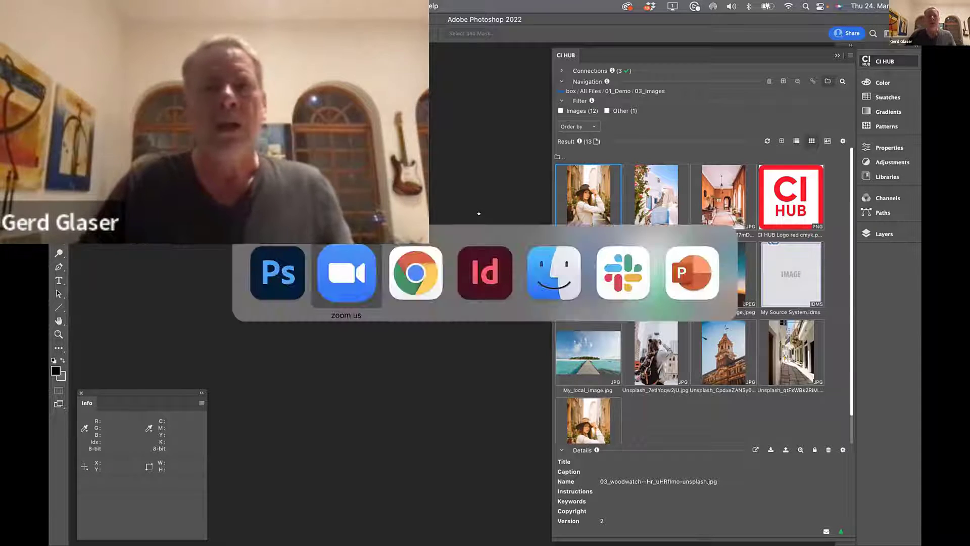
{"action": "key", "text": "super+shift+Tab"}
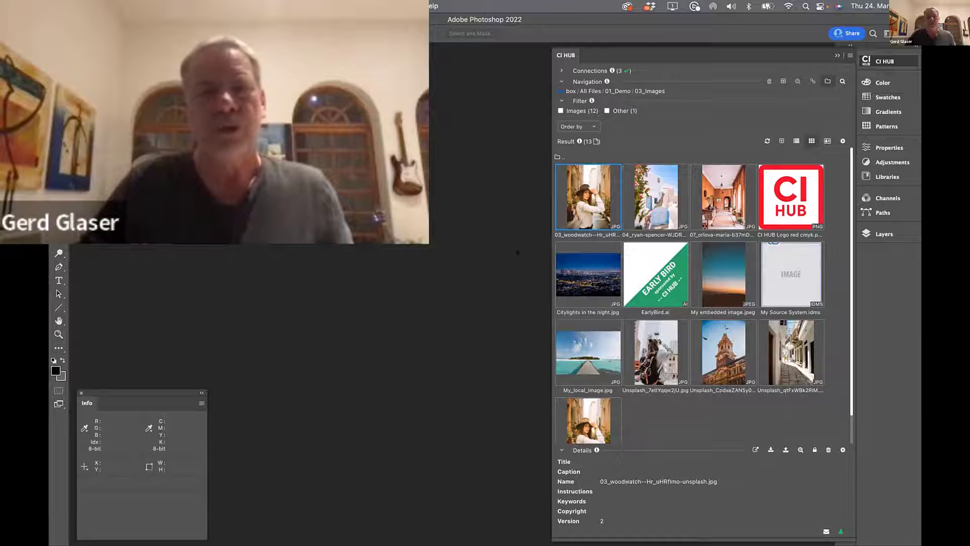
{"action": "key", "text": "super+Tab"}
{"action": "key", "text": "super+Tab"}
{"action": "key", "text": "super+Tab"}
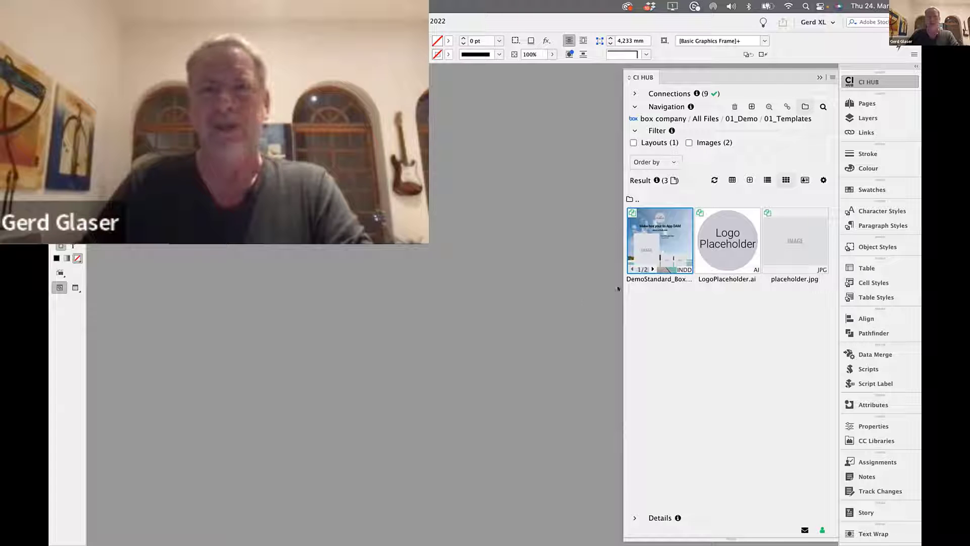
{"action": "left_click_drag", "start_coordinate": [617, 287], "coordinate": [601, 287]}
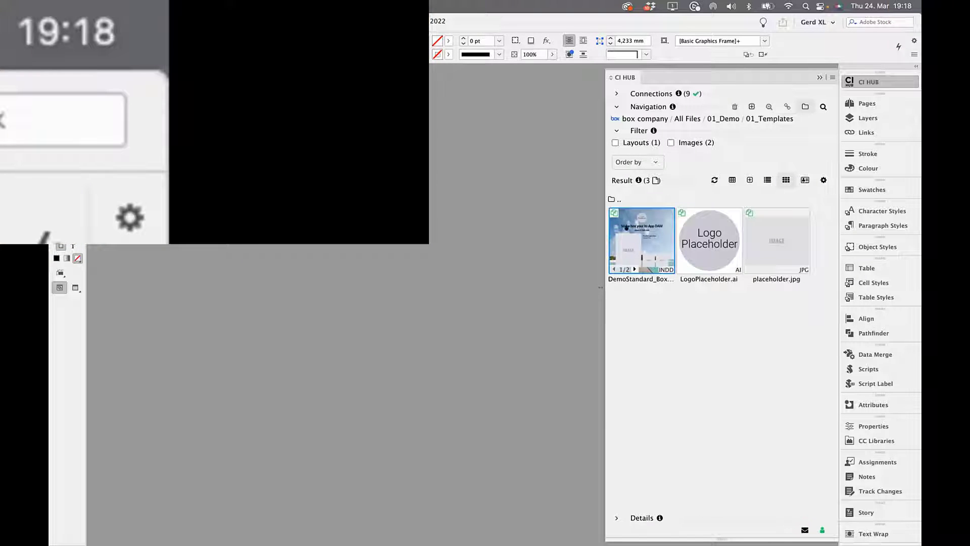
Step: Review the list of configured connections, and switch the browsed source to CELUM and back to box company
{"action": "left_click", "coordinate": [613, 91]}
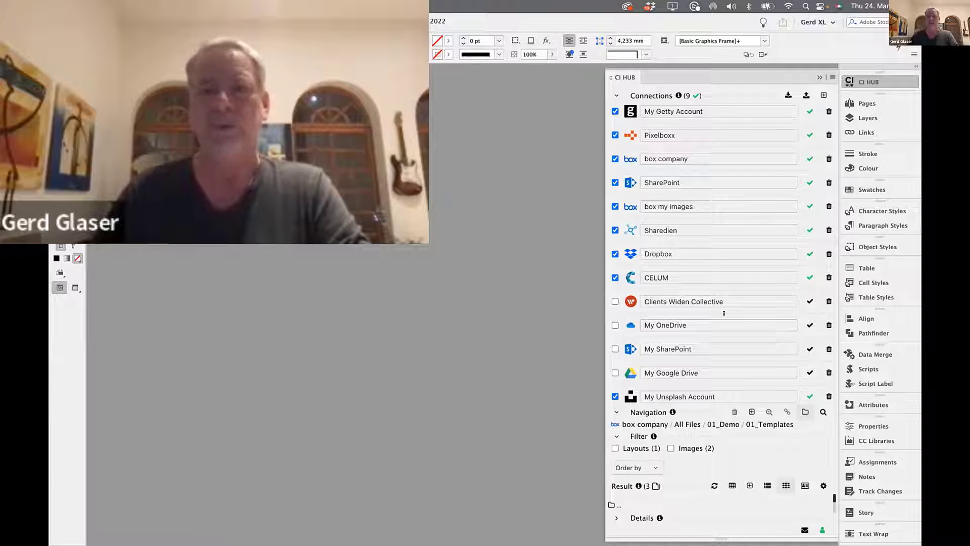
{"action": "left_click", "coordinate": [613, 92]}
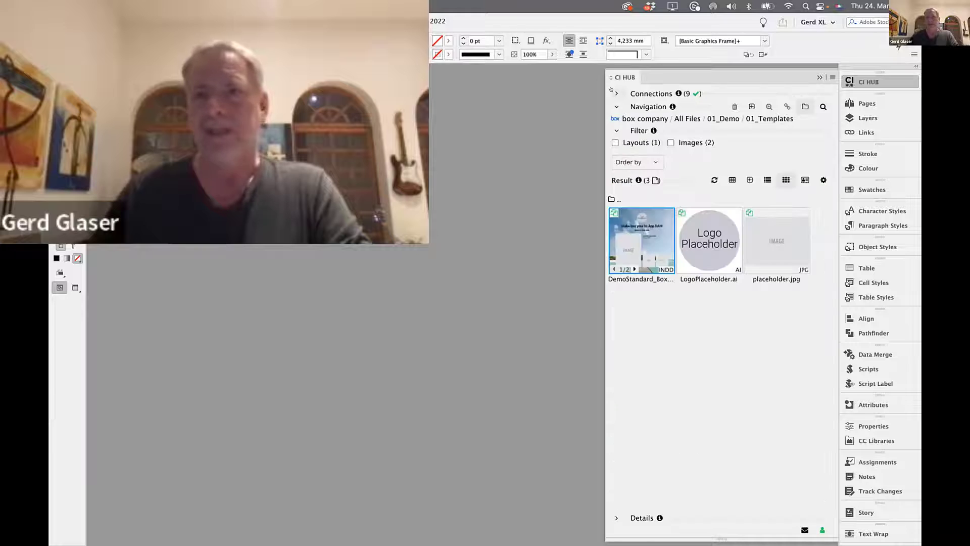
{"action": "left_click", "coordinate": [643, 119]}
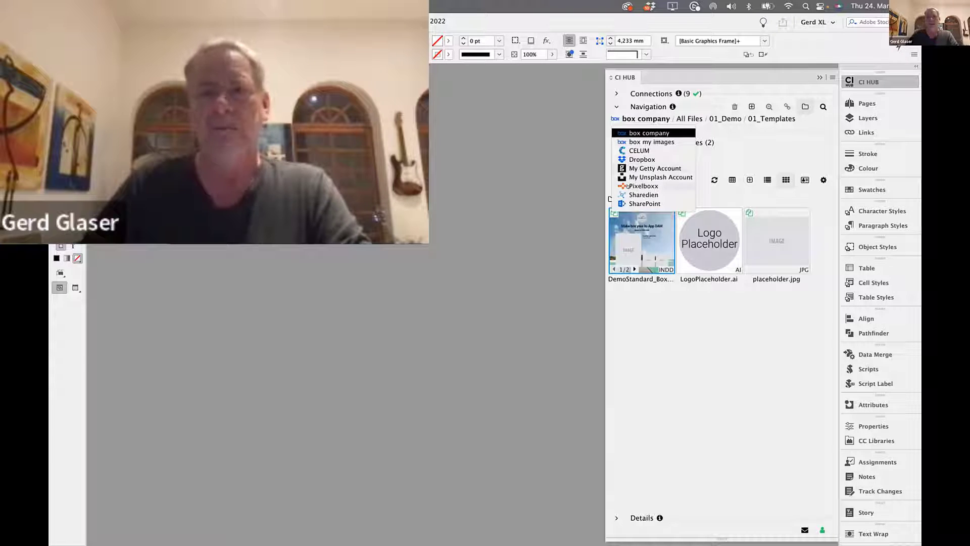
{"action": "left_click", "coordinate": [636, 150]}
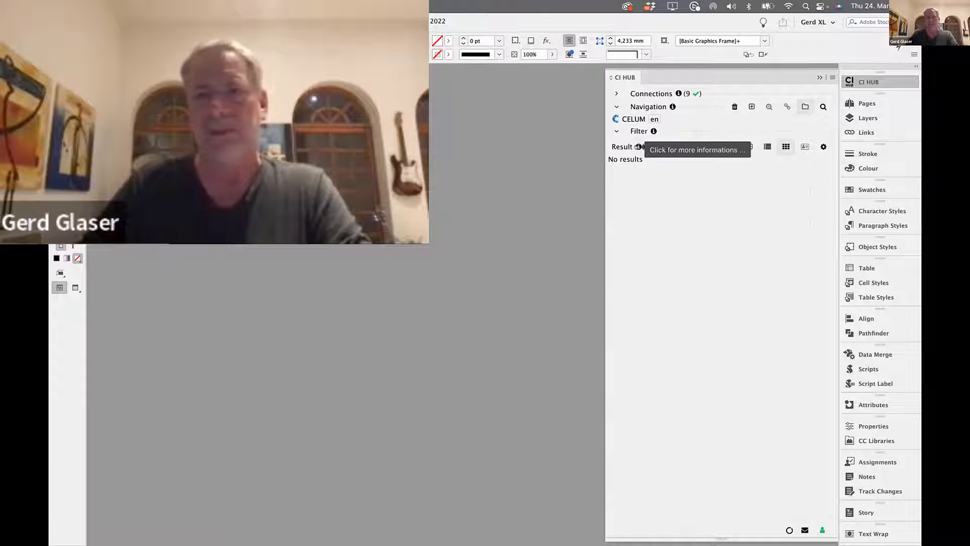
{"action": "left_click", "coordinate": [631, 119]}
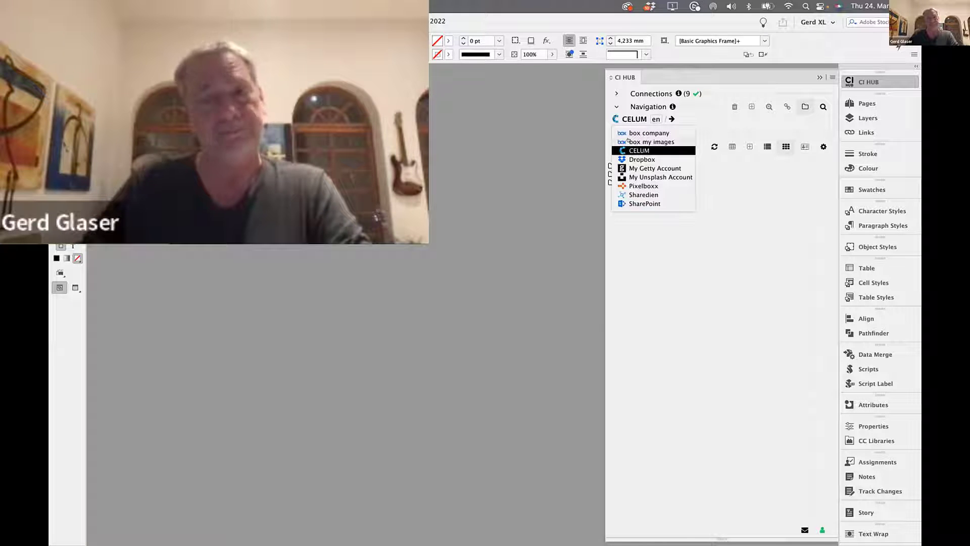
{"action": "left_click", "coordinate": [628, 132]}
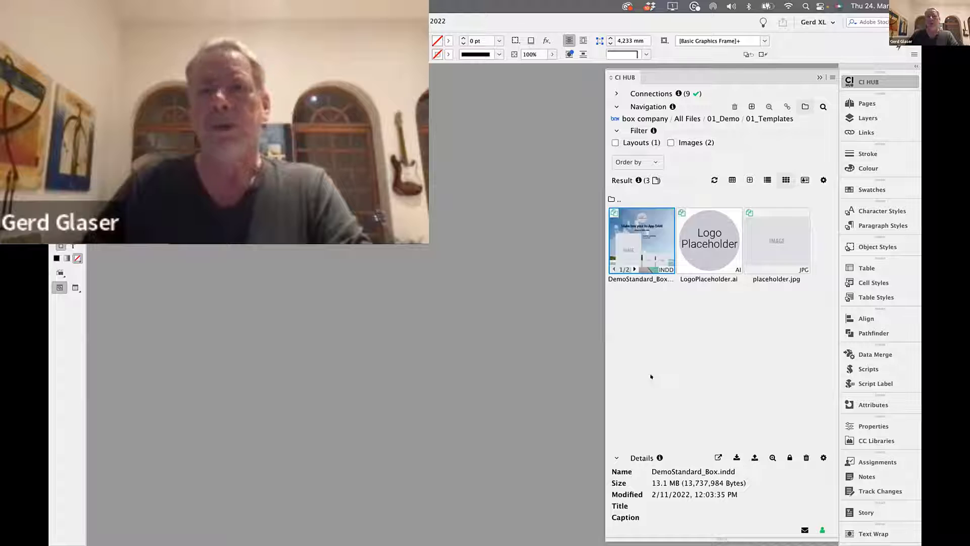
{"action": "left_click", "coordinate": [665, 347]}
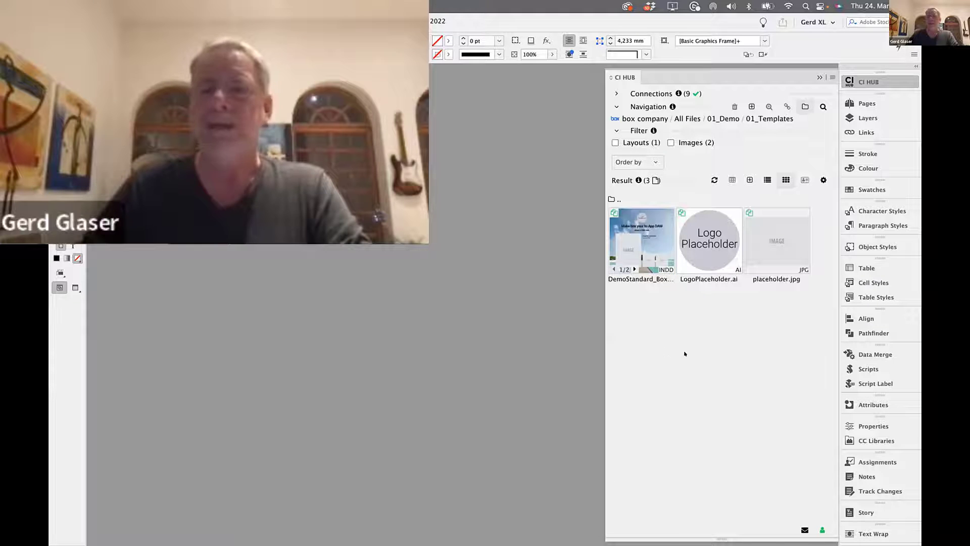
Step: Go up to the 01_Demo folder, compare its subfolders with the Box site in Chrome, and return to InDesign
{"action": "double_click", "coordinate": [614, 197]}
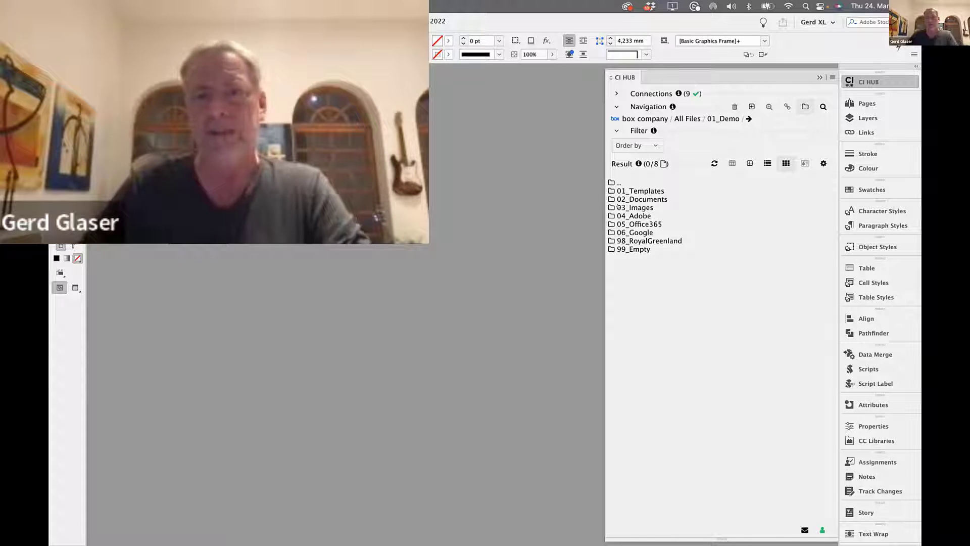
{"action": "key", "text": "super+Tab"}
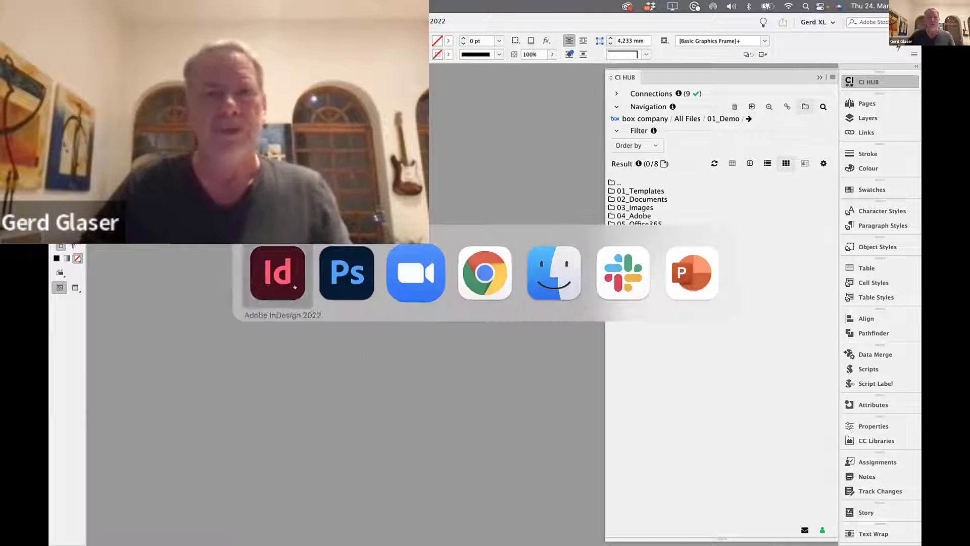
{"action": "left_click", "coordinate": [485, 270]}
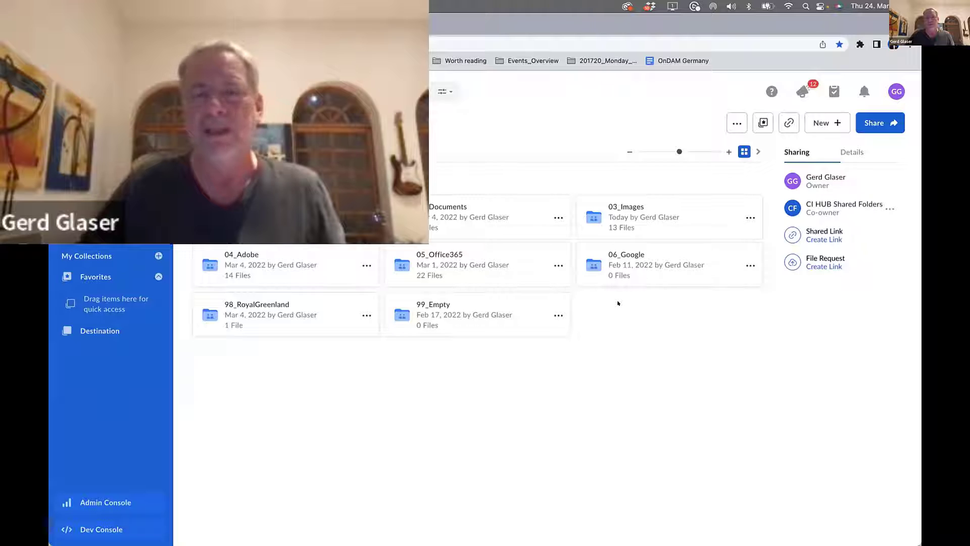
{"action": "key", "text": "super+Tab"}
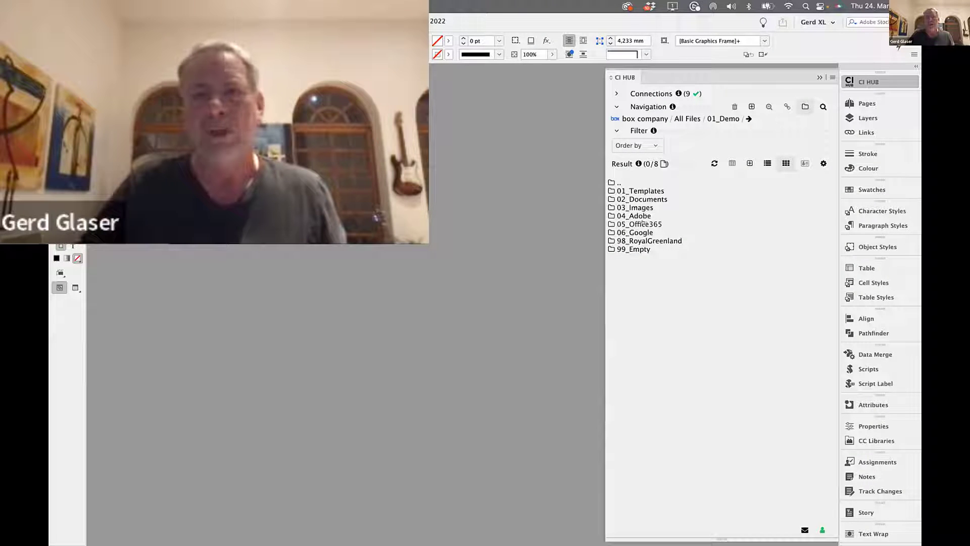
Step: Open the 01_Templates folder, show its files as a list, and toggle the sorting by name
{"action": "double_click", "coordinate": [620, 191]}
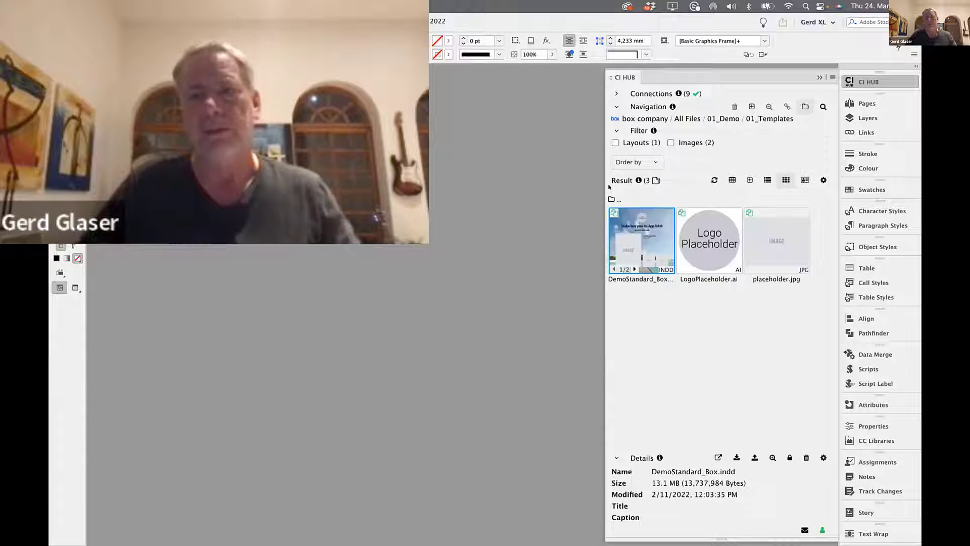
{"action": "left_click", "coordinate": [691, 327]}
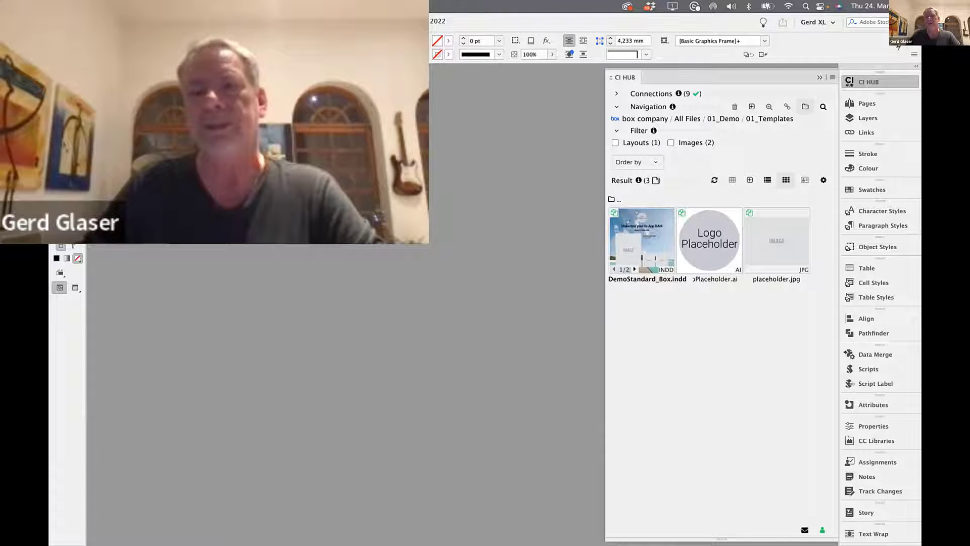
{"action": "left_click", "coordinate": [763, 175]}
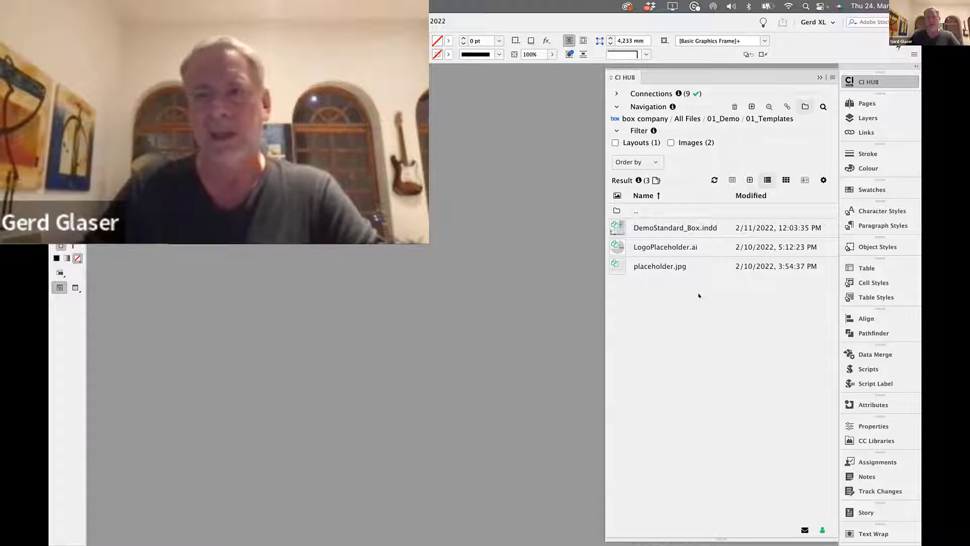
{"action": "left_click", "coordinate": [654, 196]}
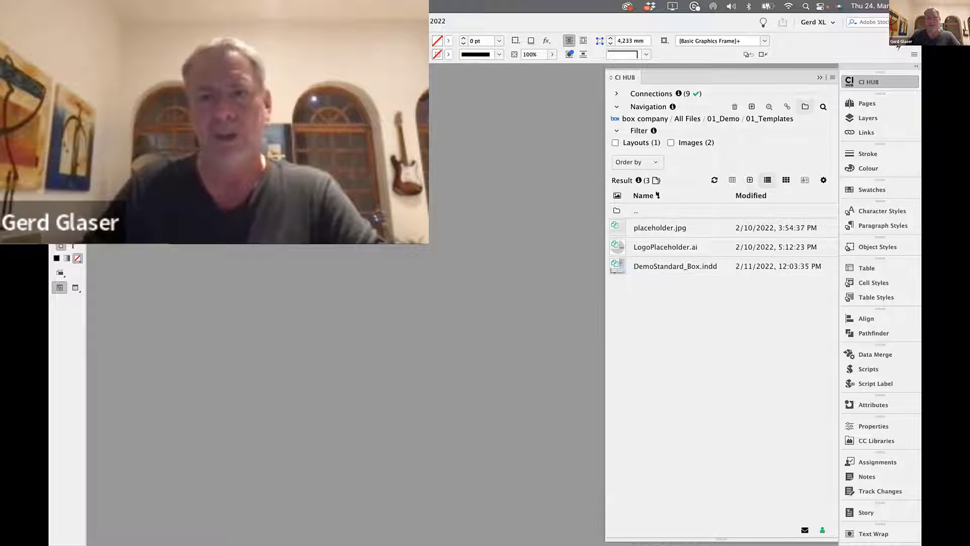
{"action": "left_click", "coordinate": [656, 196]}
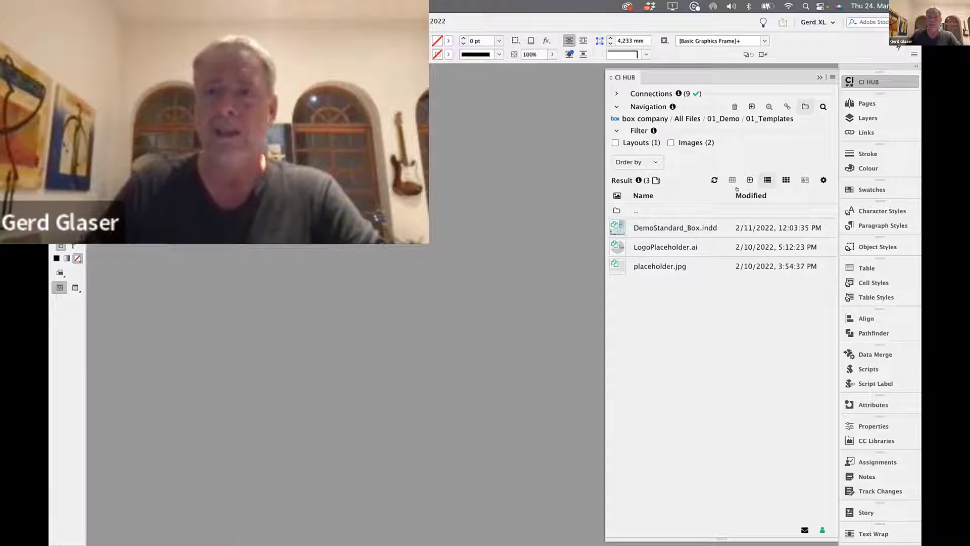
Step: Add the Version column to the file list
{"action": "left_click", "coordinate": [820, 181]}
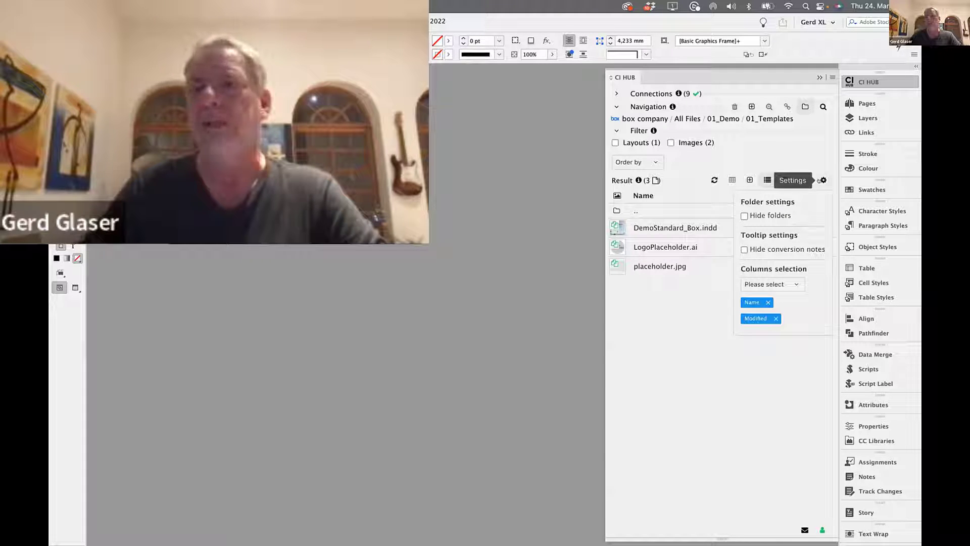
{"action": "left_click", "coordinate": [795, 283]}
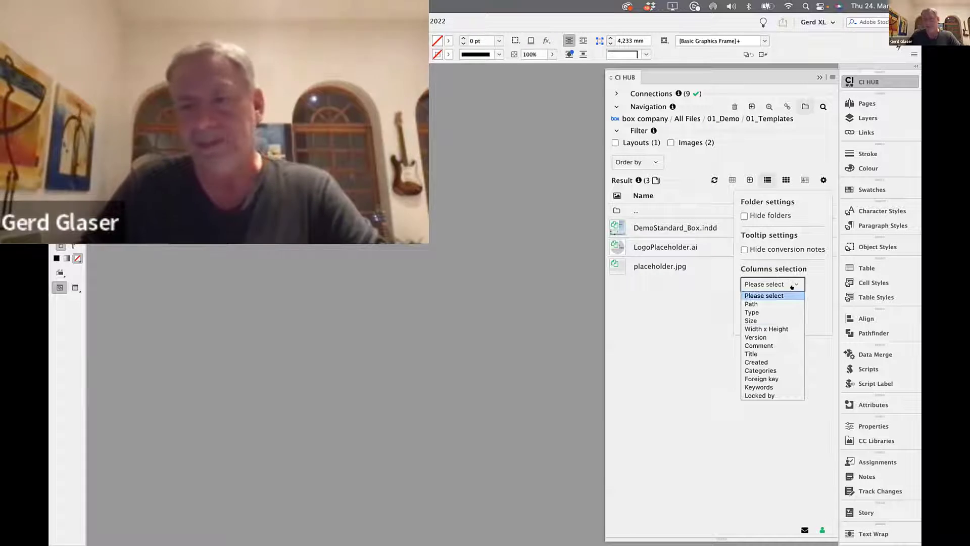
{"action": "left_click", "coordinate": [767, 337]}
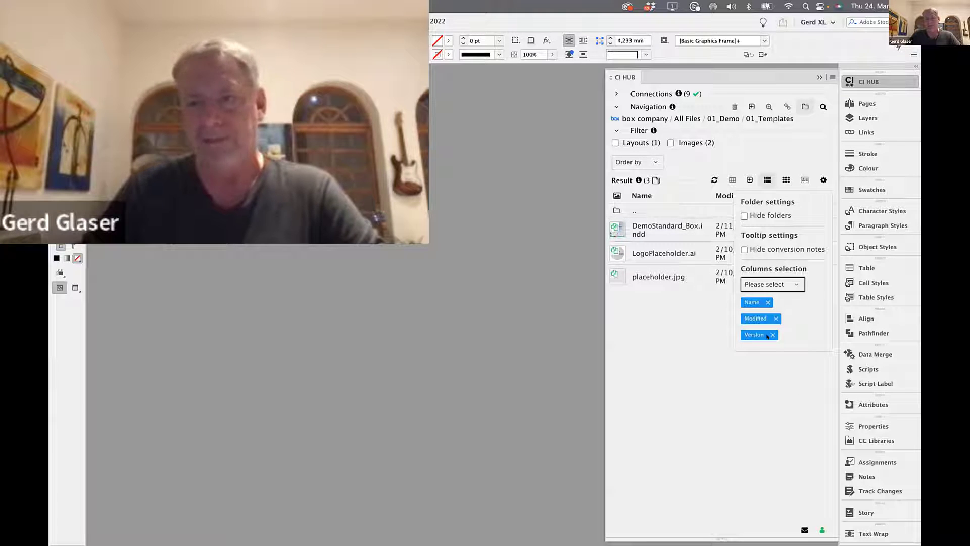
{"action": "left_click", "coordinate": [692, 319]}
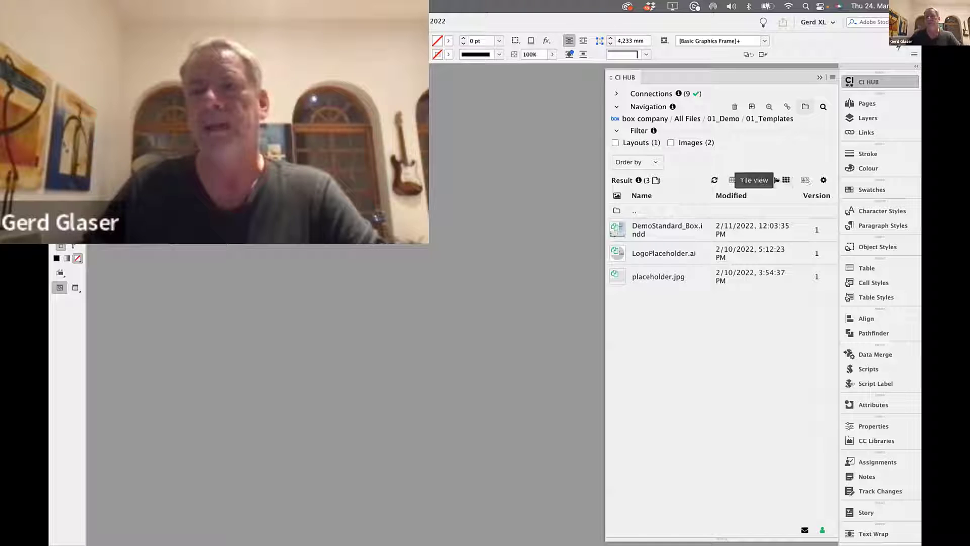
Step: Show the files as tiles, try different preview sizes, and settle on XL
{"action": "left_click", "coordinate": [783, 180]}
{"action": "left_click", "coordinate": [824, 179]}
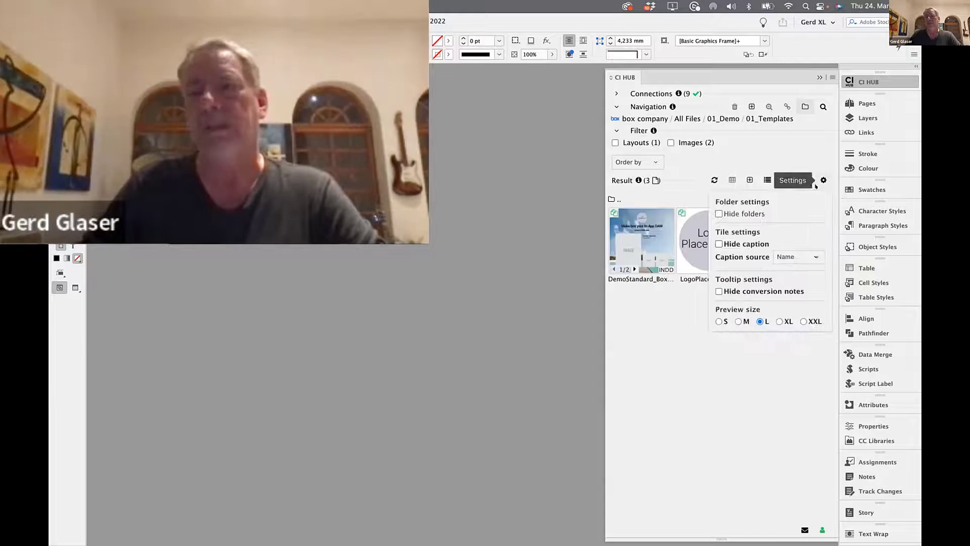
{"action": "left_click", "coordinate": [738, 322]}
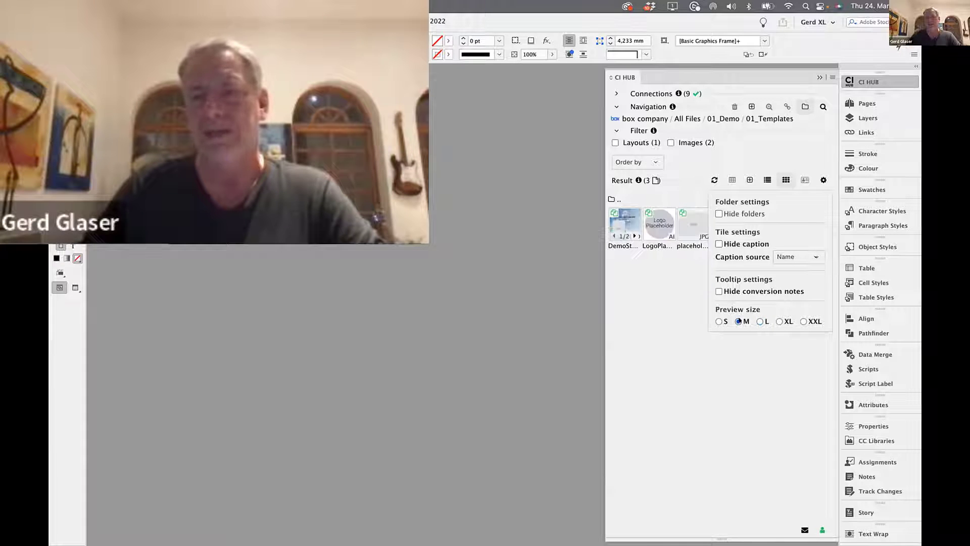
{"action": "left_click", "coordinate": [759, 321]}
{"action": "left_click", "coordinate": [782, 321]}
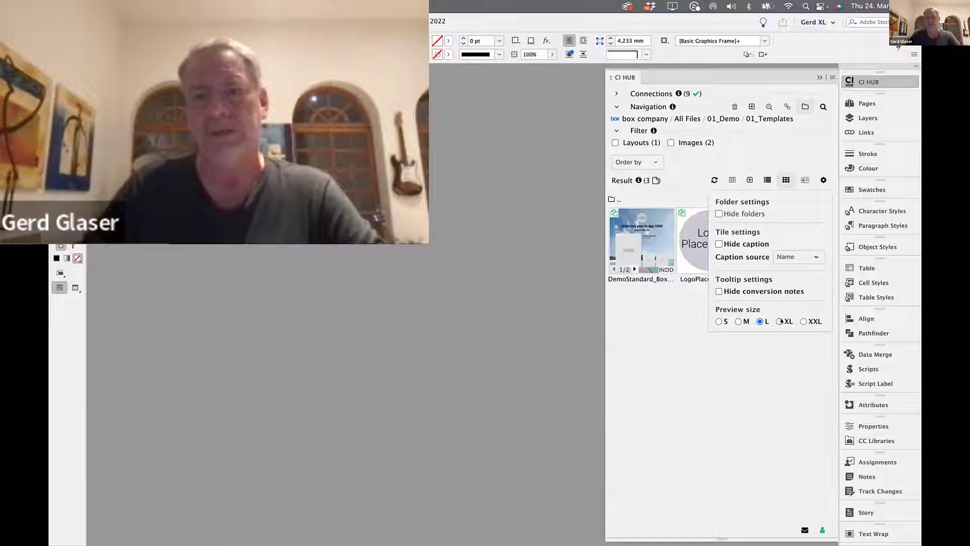
{"action": "left_click", "coordinate": [802, 321]}
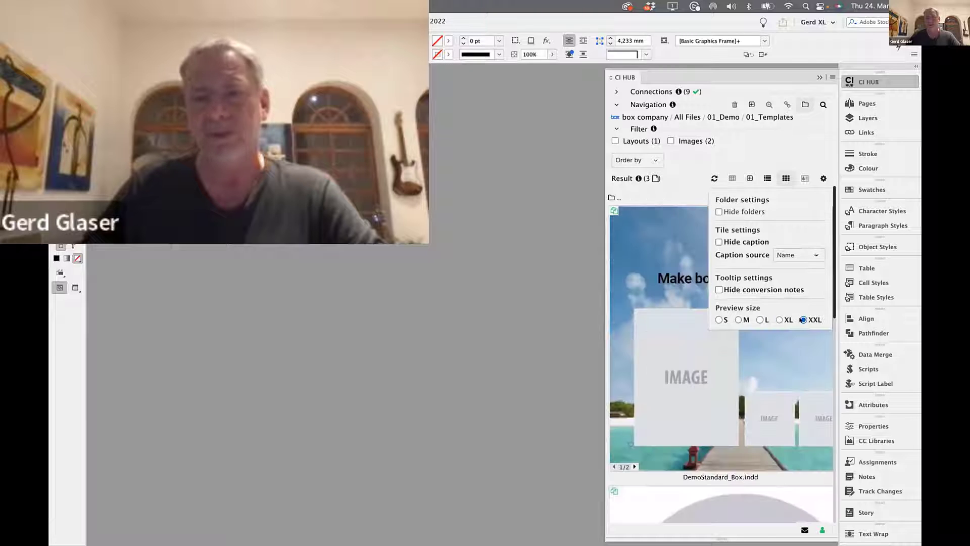
{"action": "left_click", "coordinate": [781, 320]}
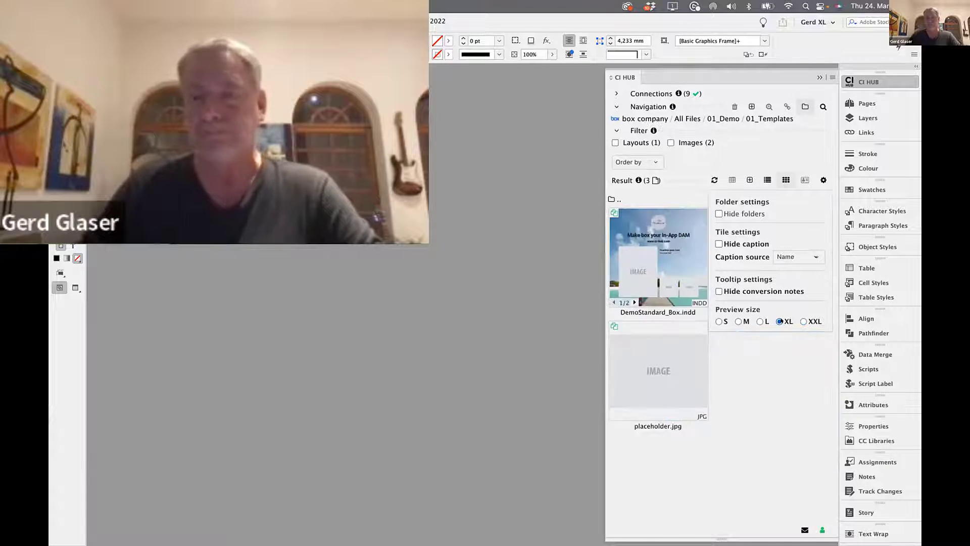
{"action": "left_click", "coordinate": [781, 397]}
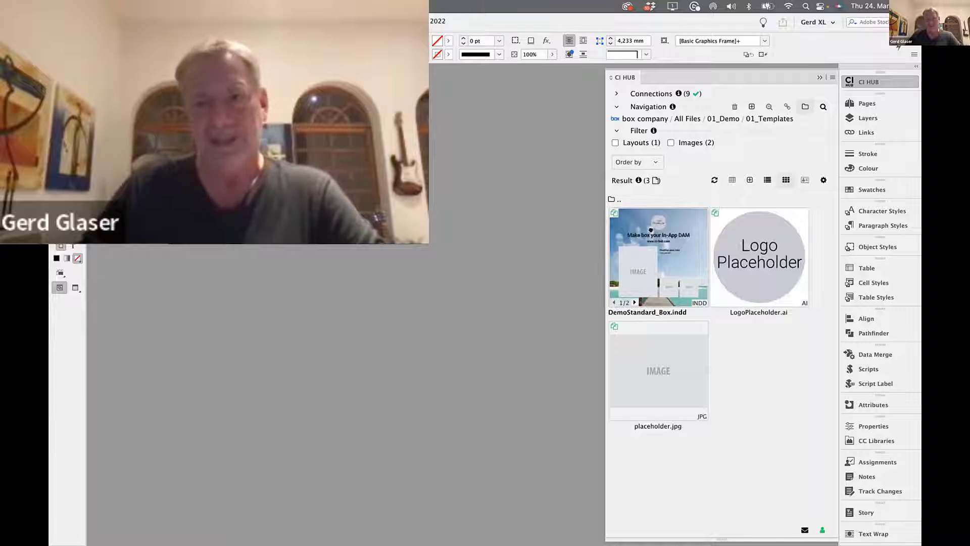
Step: Page through the preview of DemoStandard_Box.indd to its second page and back
{"action": "left_click", "coordinate": [635, 240]}
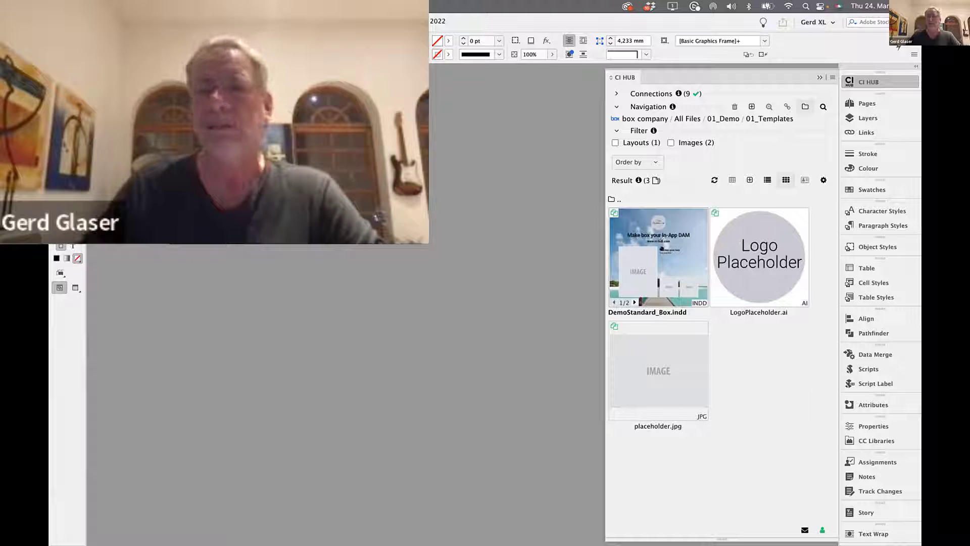
{"action": "left_click", "coordinate": [634, 302]}
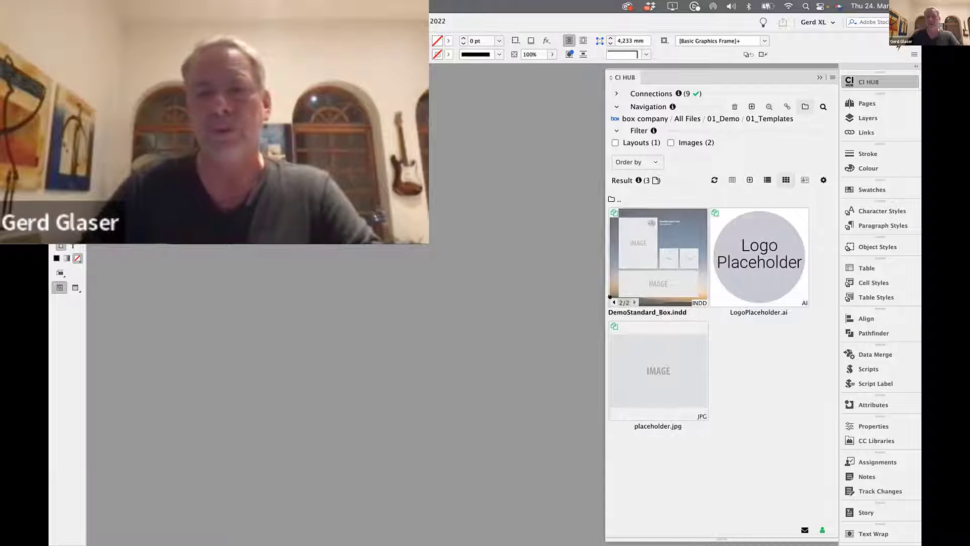
{"action": "left_click", "coordinate": [613, 301]}
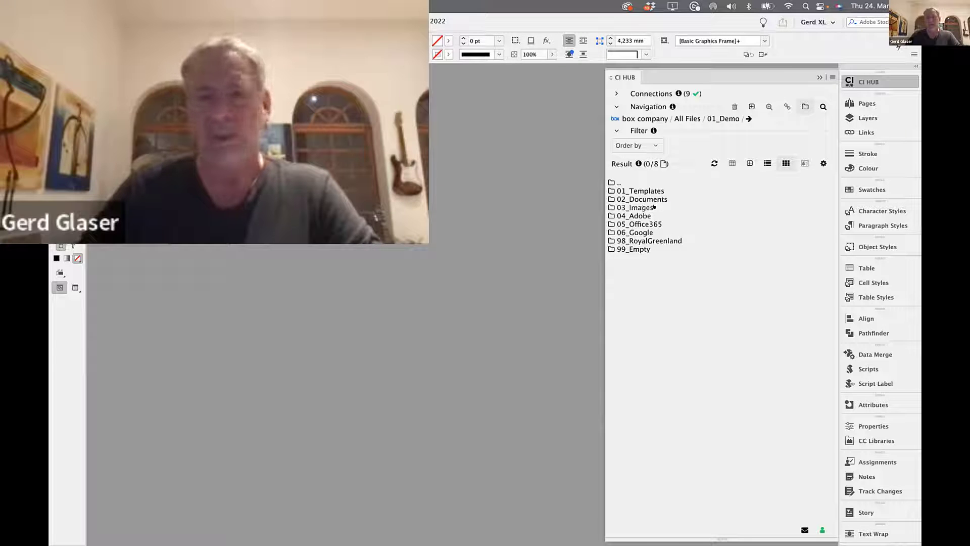
Step: Open the 03_Images folder inside 01_Demo
{"action": "double_click", "coordinate": [635, 204]}
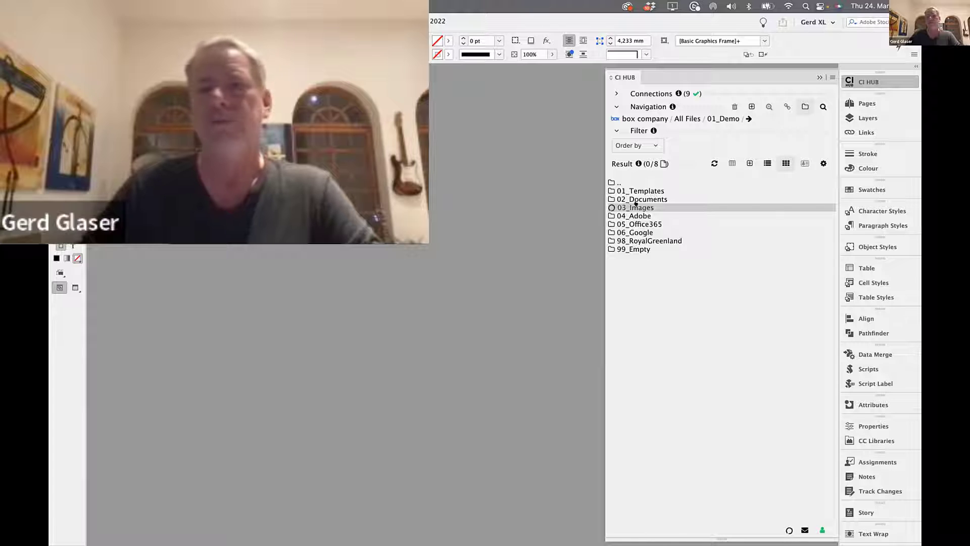
Step: Set the image tiles' preview size to L and adjust the CI HUB panel's width to fit three tiles per row
{"action": "left_click", "coordinate": [824, 178]}
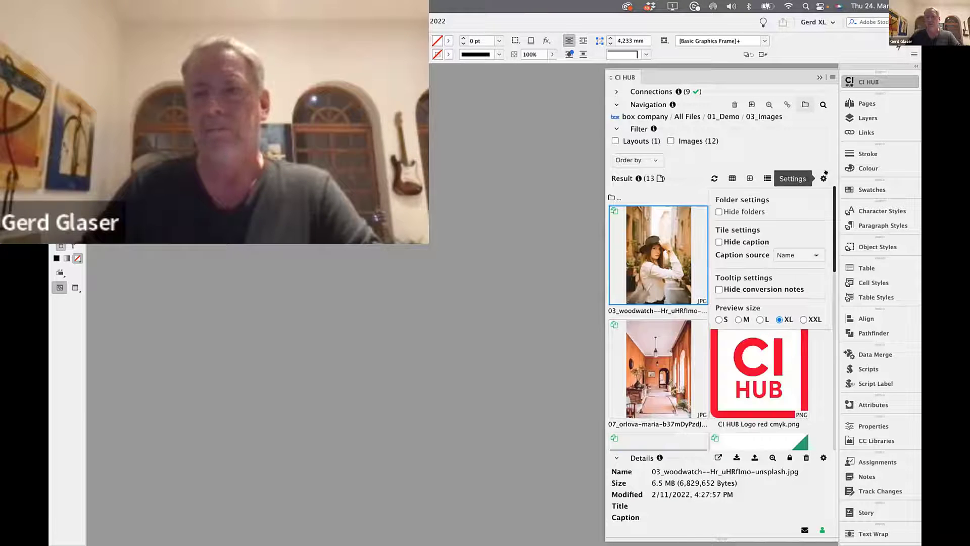
{"action": "left_click", "coordinate": [760, 319]}
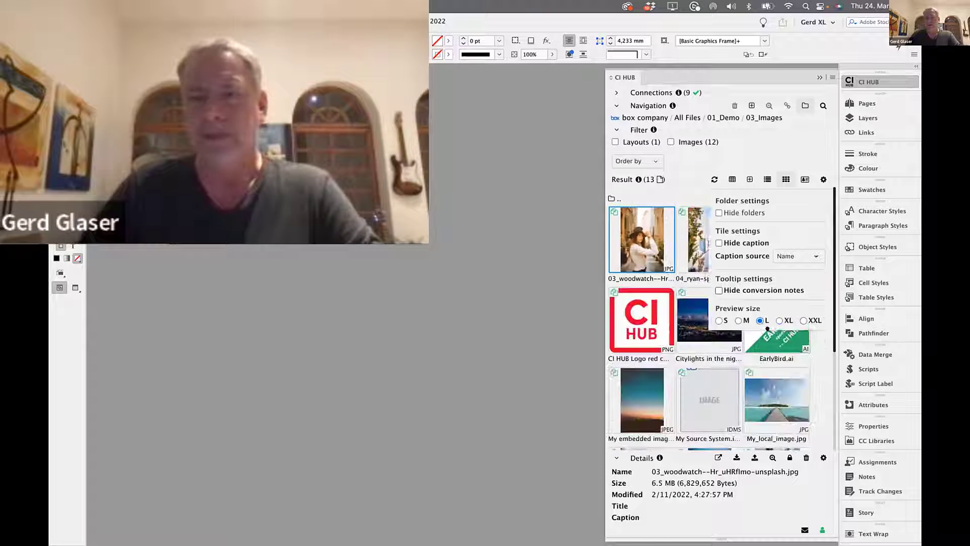
{"action": "scroll", "coordinate": [720, 305], "scroll_direction": "down", "scroll_amount": 3}
{"action": "scroll", "coordinate": [720, 305], "scroll_direction": "up", "scroll_amount": 3}
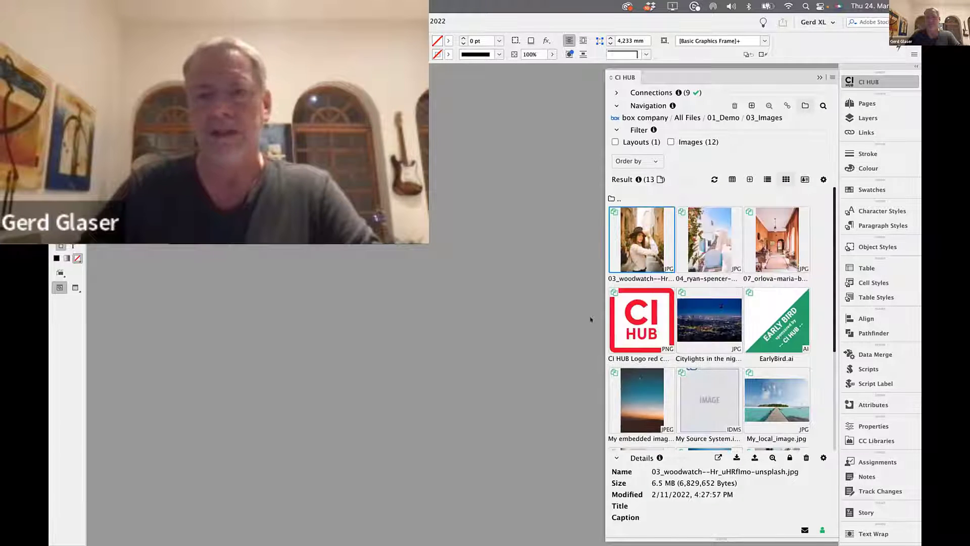
{"action": "left_click_drag", "start_coordinate": [600, 304], "coordinate": [433, 296]}
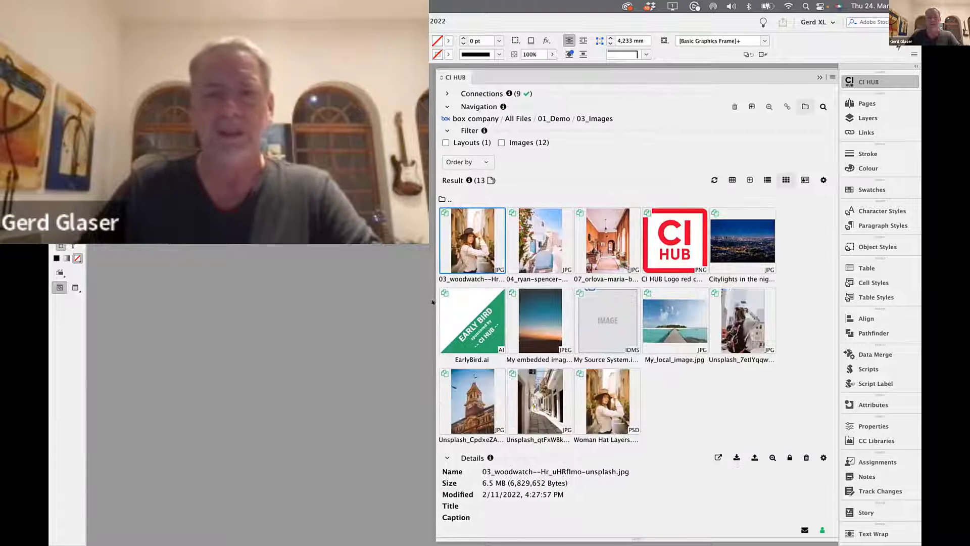
{"action": "left_click_drag", "start_coordinate": [427, 296], "coordinate": [576, 296]}
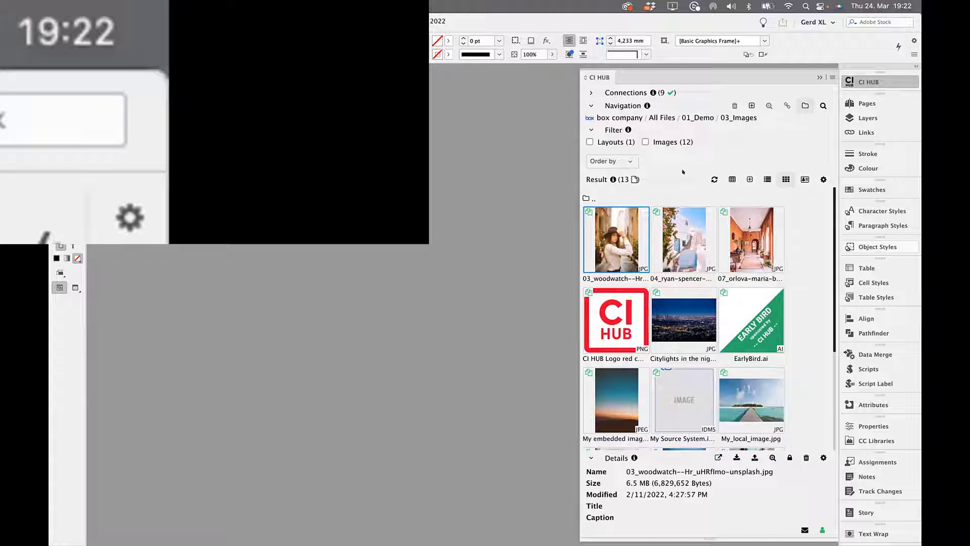
Step: Go back to 01_Demo and open the DemoStandard_Box.indd layout from the 01_Templates folder
{"action": "left_click", "coordinate": [586, 197]}
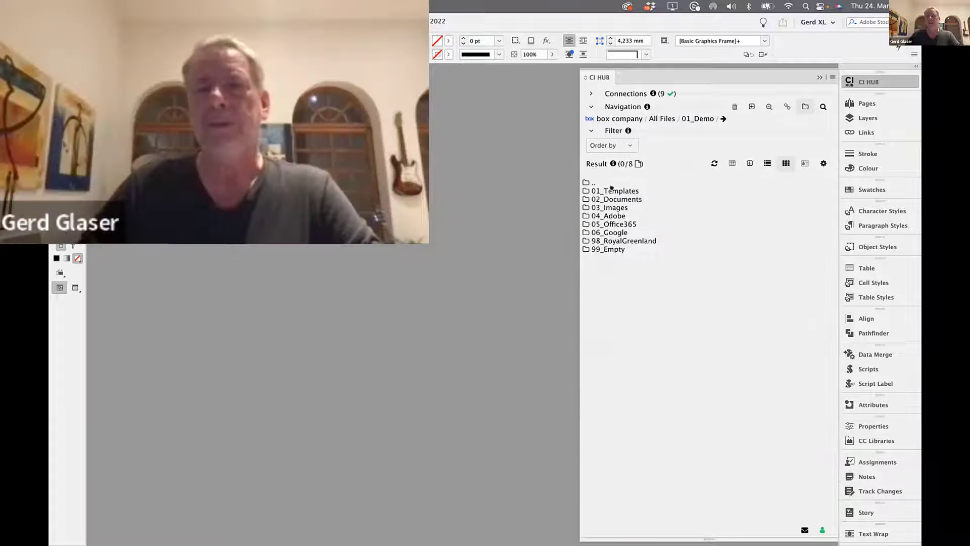
{"action": "left_click", "coordinate": [611, 191]}
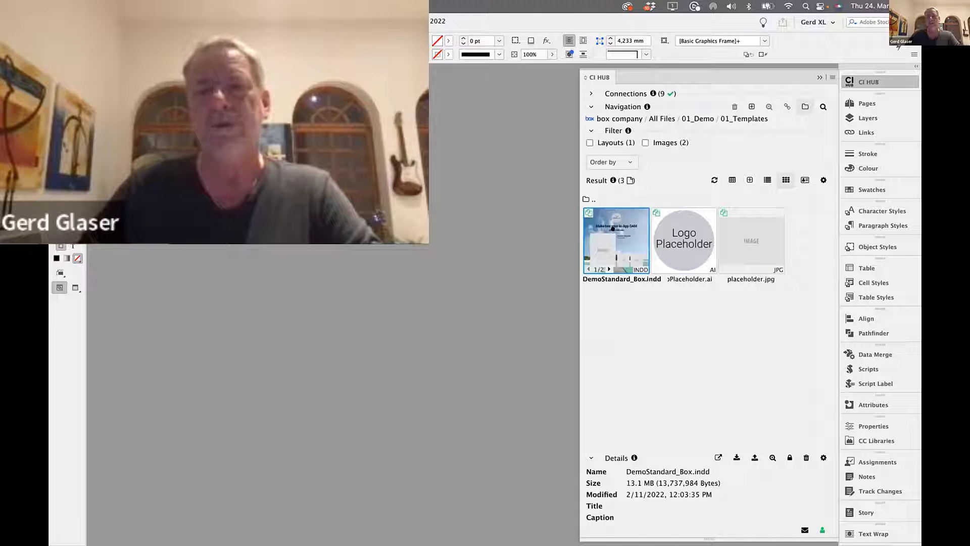
{"action": "double_click", "coordinate": [613, 228]}
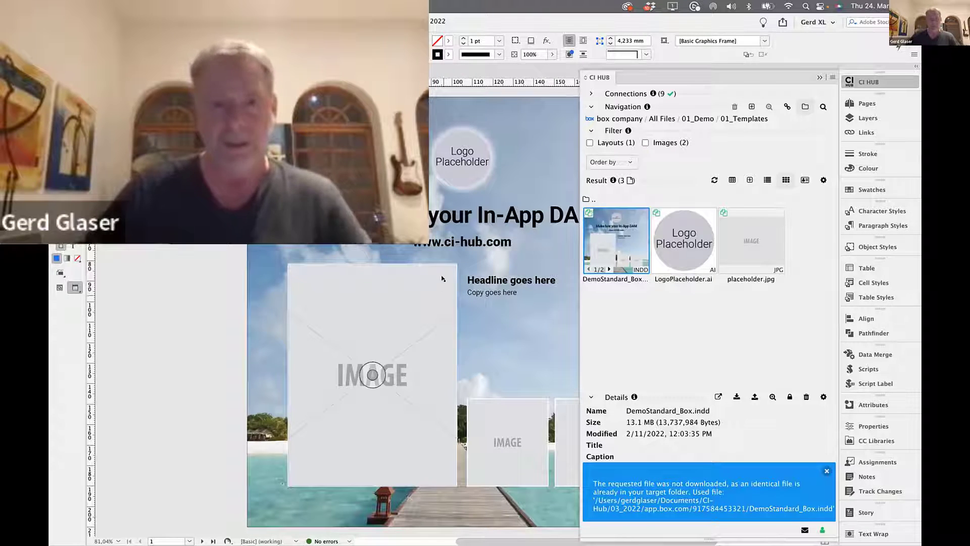
Step: Look at page 2 of the opened layout and return to page 1
{"action": "scroll", "coordinate": [442, 279], "scroll_direction": "right", "scroll_amount": 5}
{"action": "scroll", "coordinate": [352, 314], "scroll_direction": "left", "scroll_amount": 1}
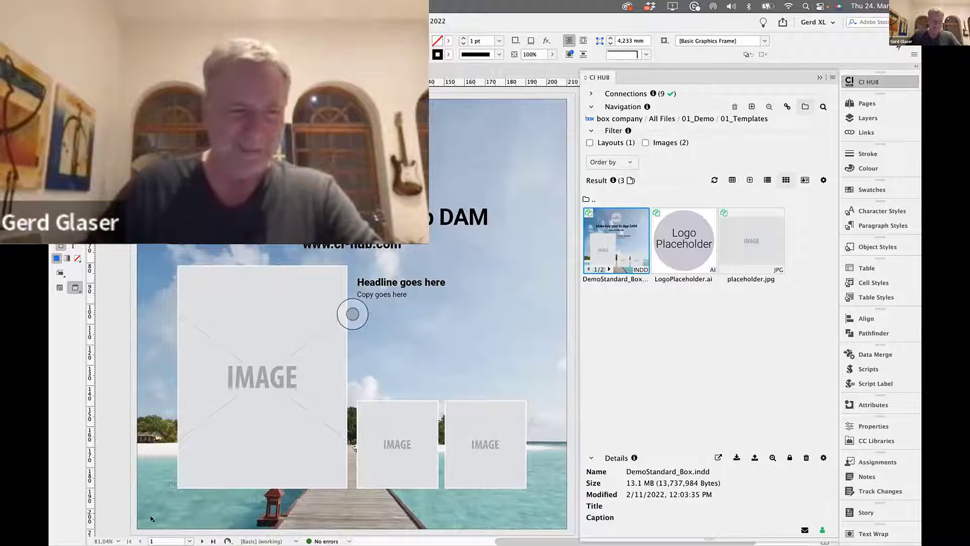
{"action": "left_click", "coordinate": [186, 539]}
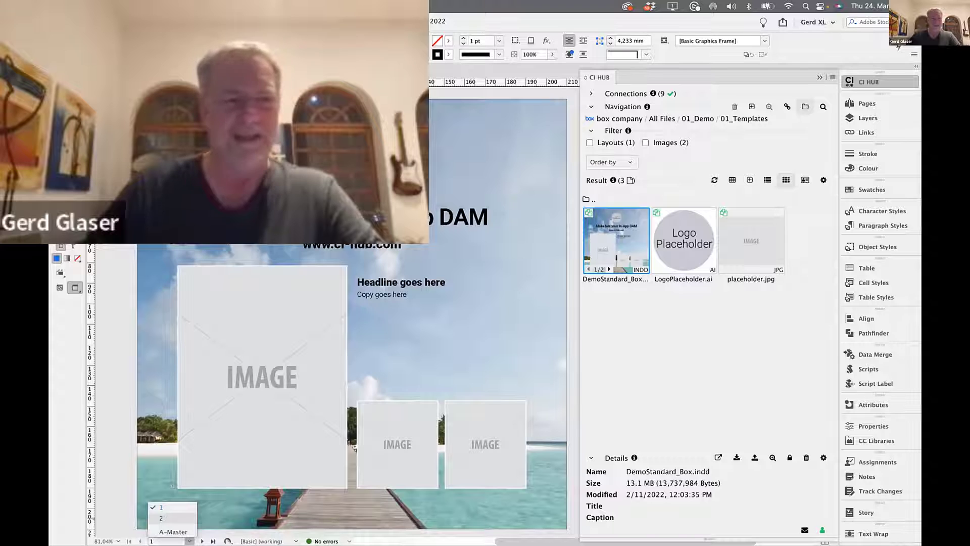
{"action": "left_click", "coordinate": [161, 518]}
{"action": "left_click", "coordinate": [185, 539]}
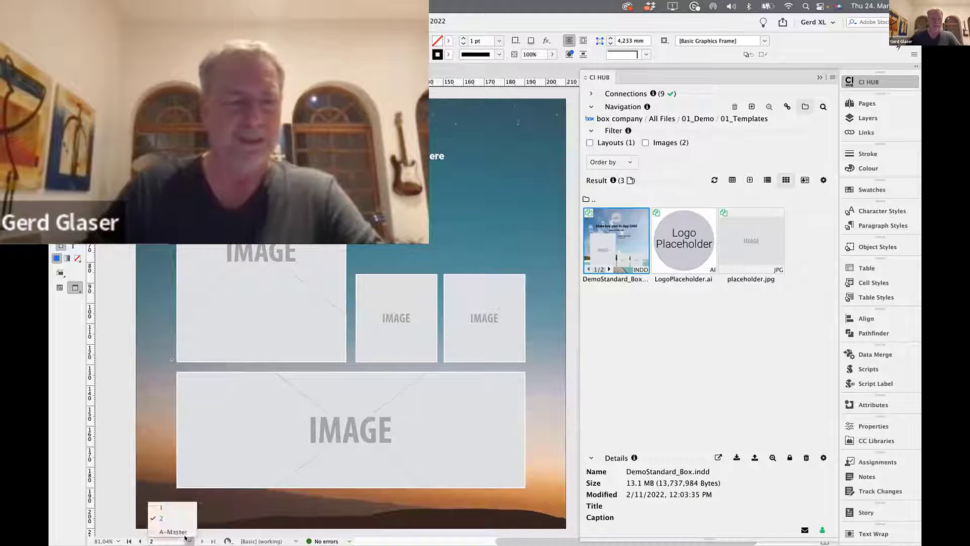
{"action": "left_click", "coordinate": [167, 507]}
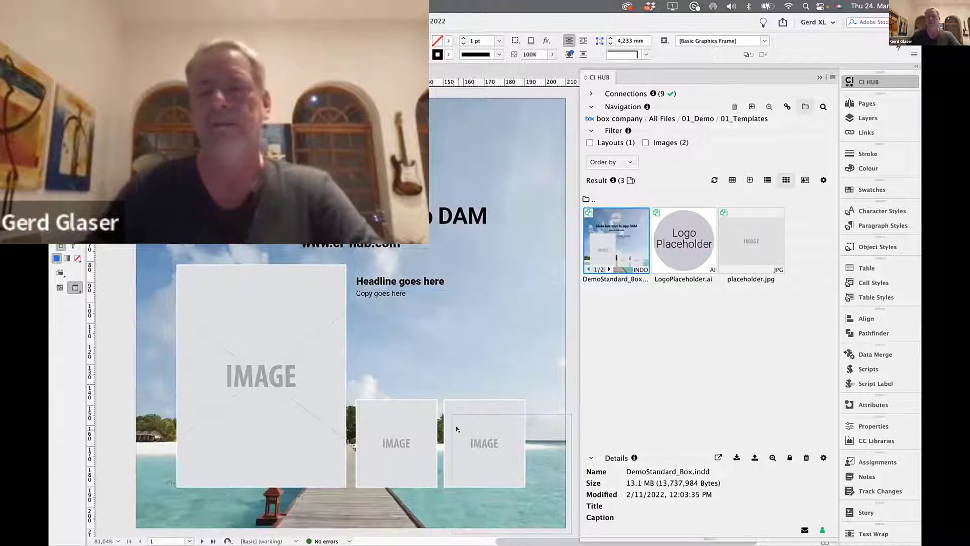
Step: Deselect the template file, go up to 01_Demo and open the 03_Images folder
{"action": "left_click", "coordinate": [724, 354]}
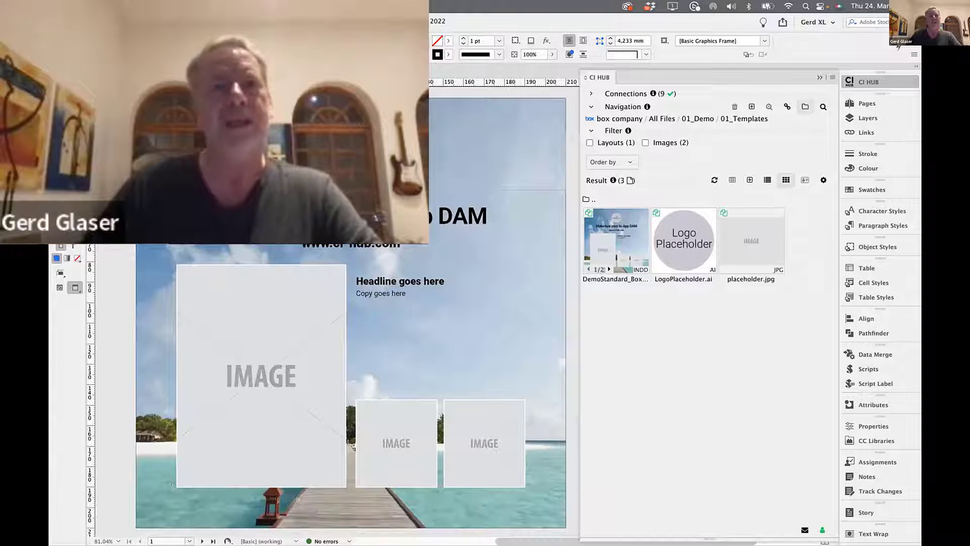
{"action": "double_click", "coordinate": [593, 198]}
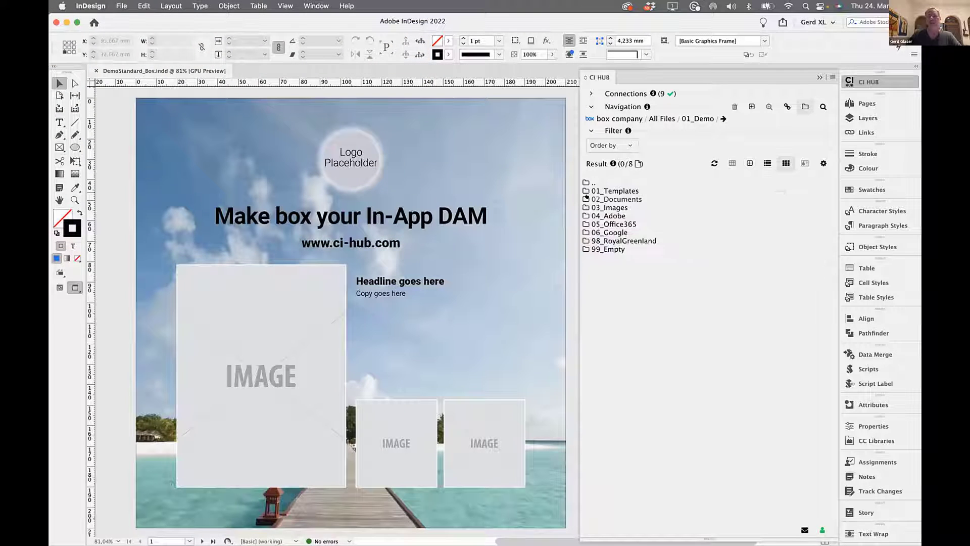
{"action": "double_click", "coordinate": [609, 207]}
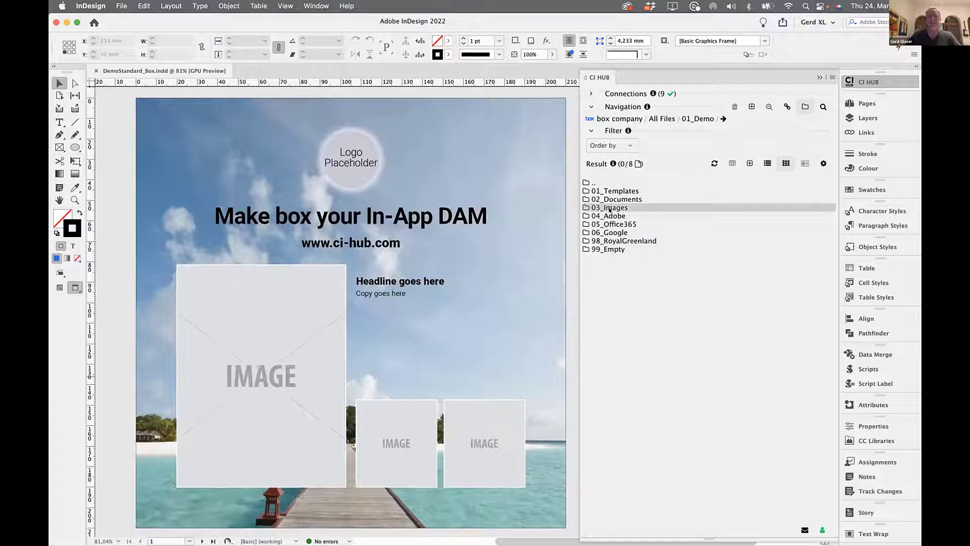
Step: Place the 03_woodwatch image in the large image frame on page 1 and dismiss the download notice
{"action": "left_click_drag", "start_coordinate": [592, 235], "coordinate": [265, 336]}
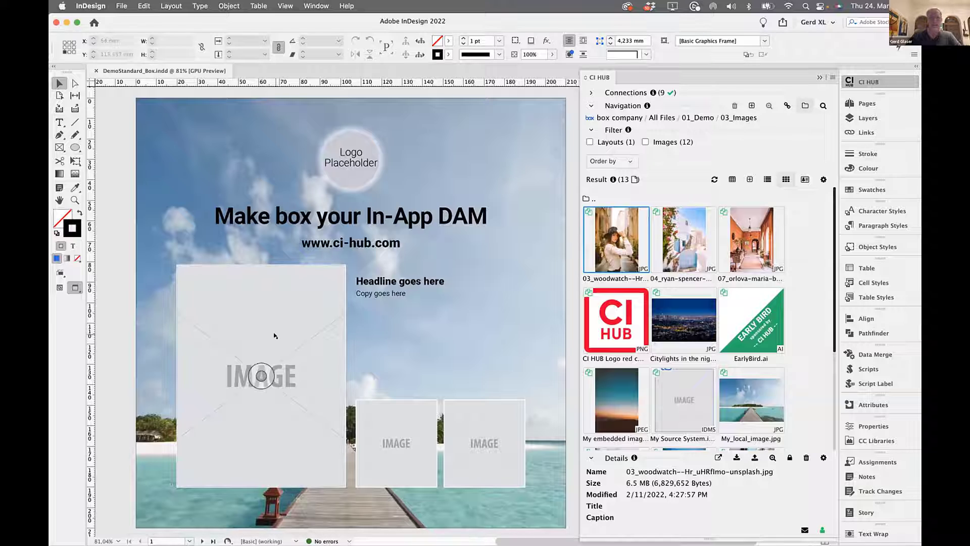
{"action": "left_click", "coordinate": [347, 312]}
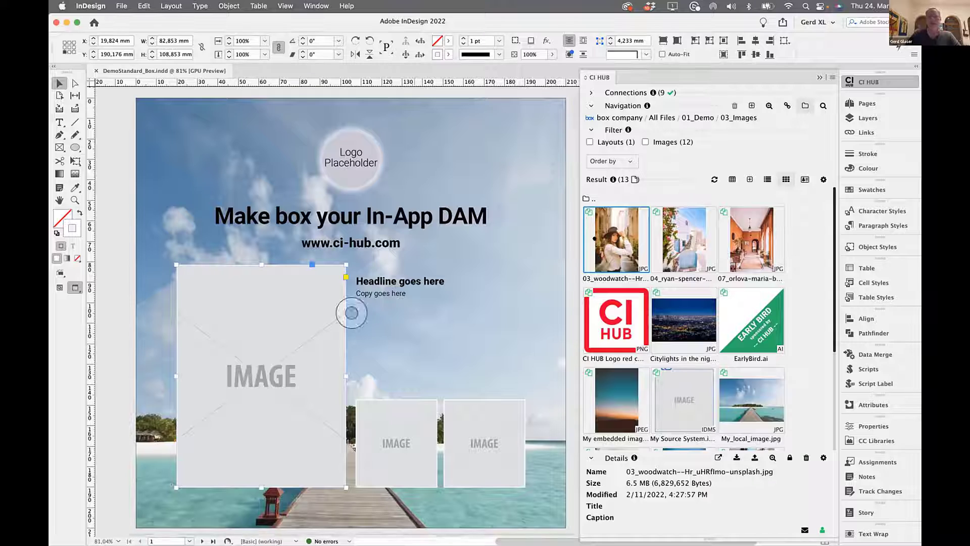
{"action": "left_click_drag", "start_coordinate": [616, 238], "coordinate": [541, 255]}
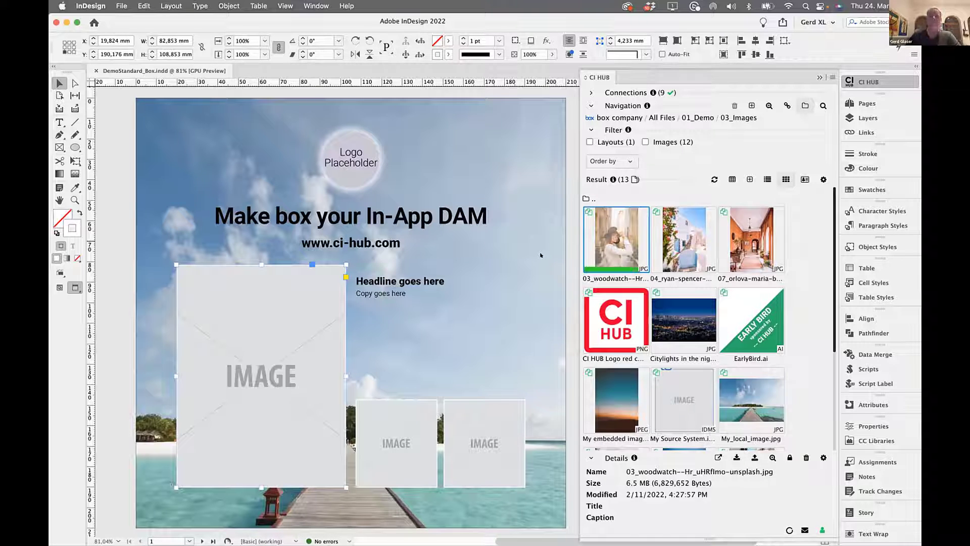
{"action": "left_click_drag", "start_coordinate": [540, 255], "coordinate": [223, 320]}
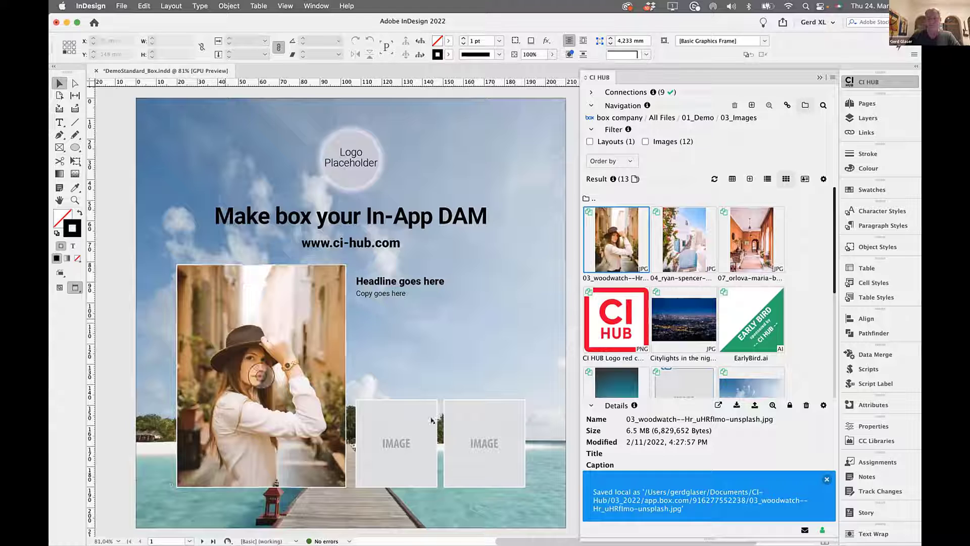
{"action": "left_click", "coordinate": [827, 479]}
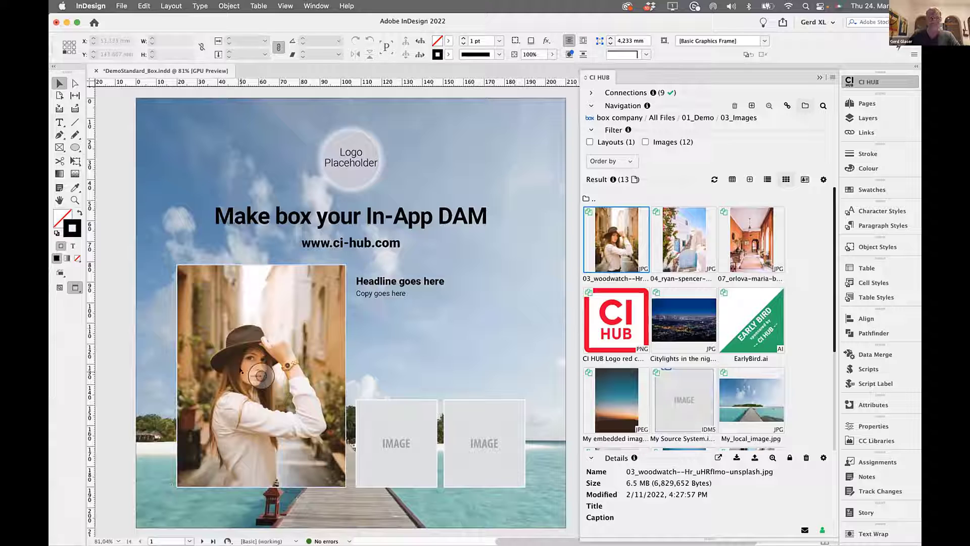
Step: Fill the left small image frame with the white village photo (04) and the right one with the orange hallway photo (07)
{"action": "left_click", "coordinate": [396, 443]}
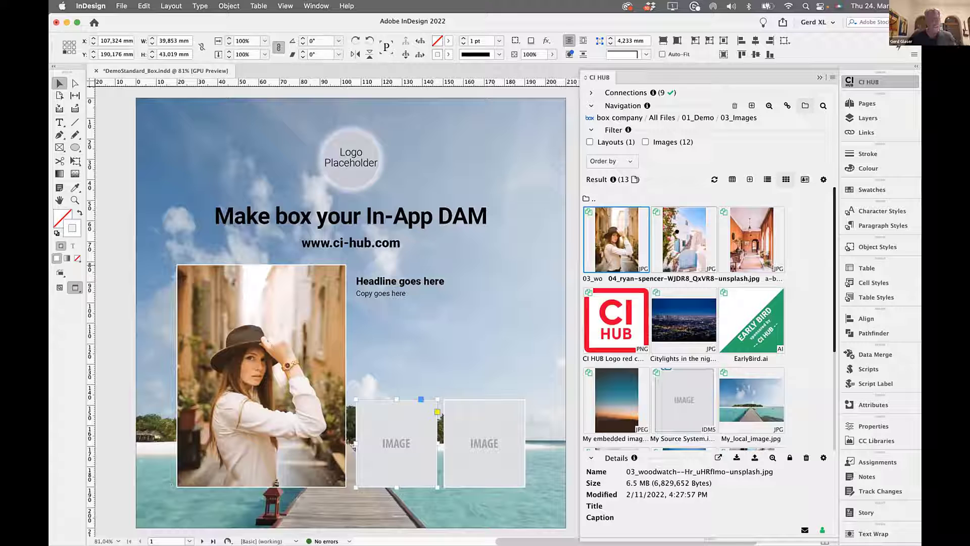
{"action": "double_click", "coordinate": [677, 232]}
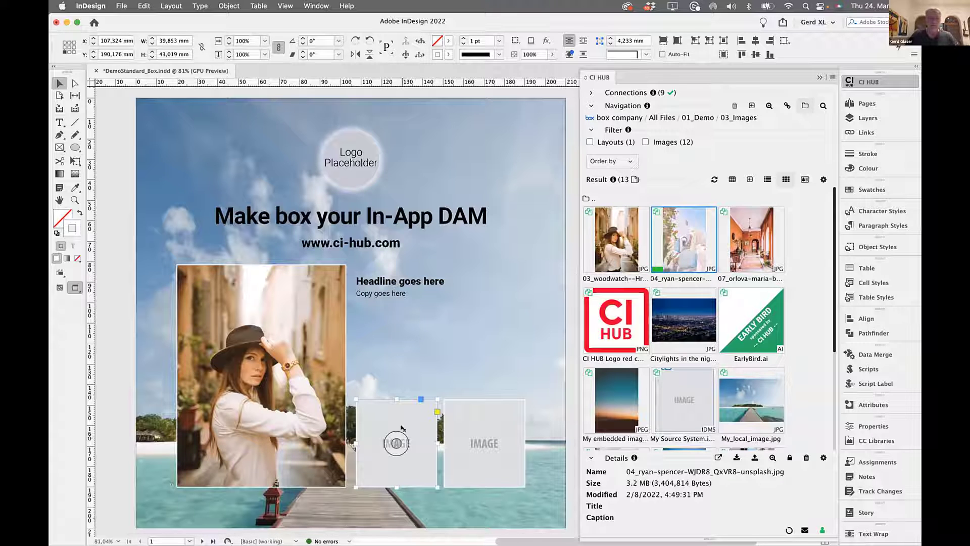
{"action": "left_click", "coordinate": [382, 411]}
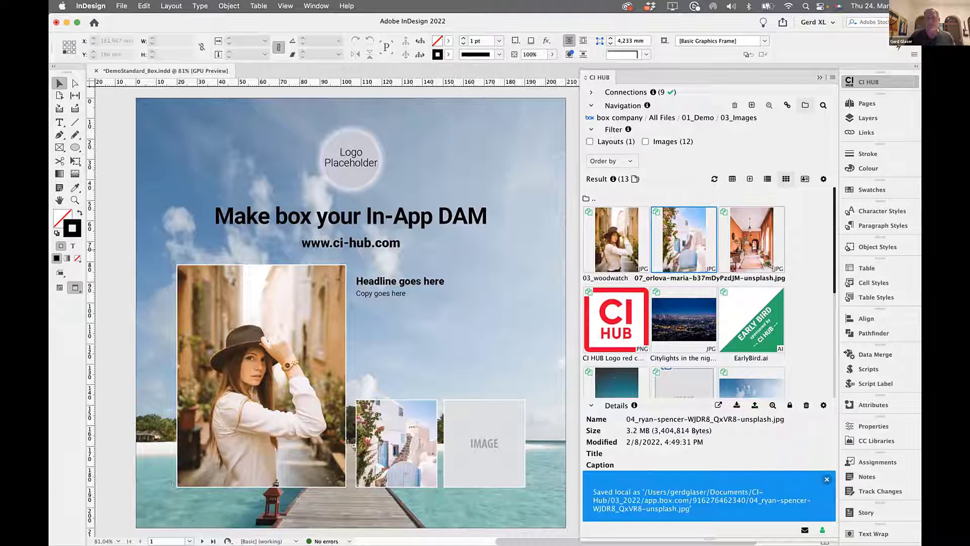
{"action": "left_click", "coordinate": [451, 404]}
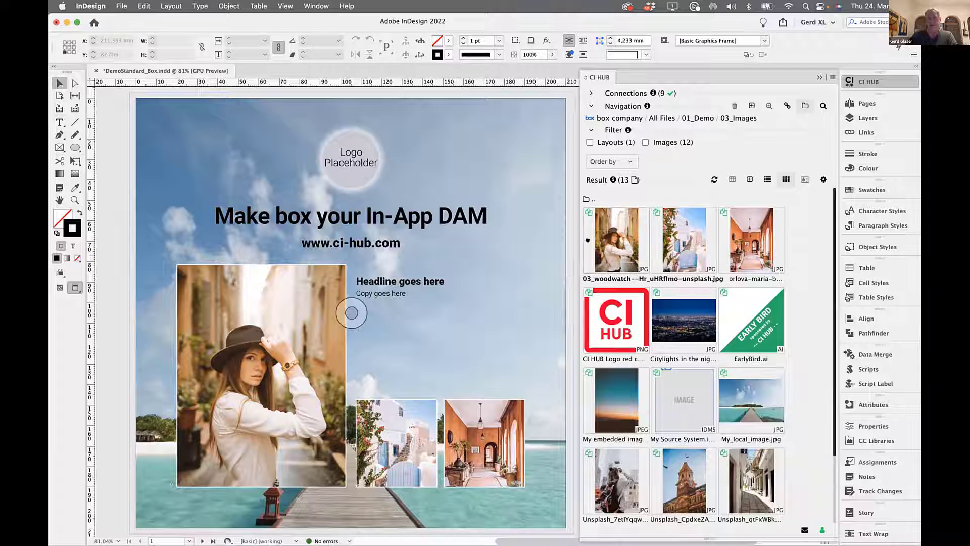
Step: Add the Width x Height field to the details shown for the 03_woodwatch image
{"action": "left_click", "coordinate": [616, 240]}
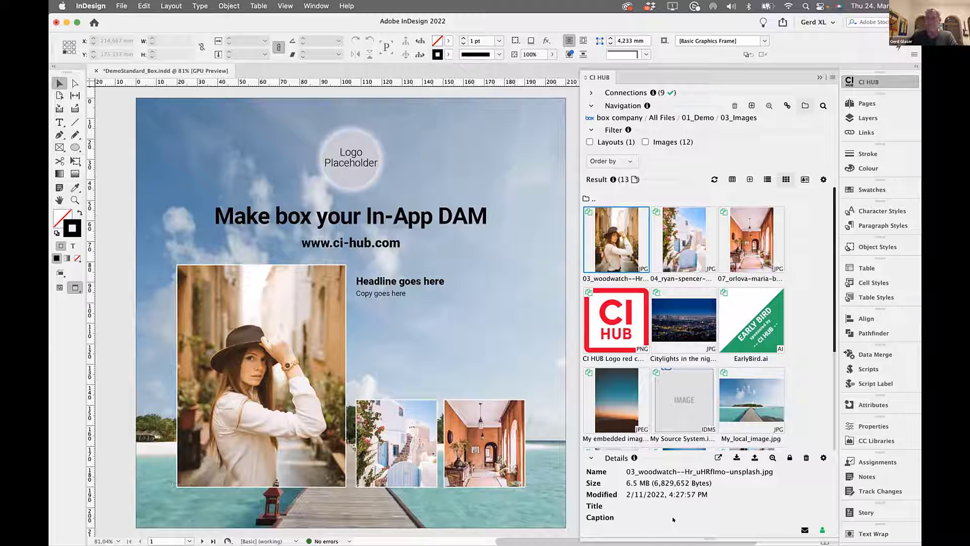
{"action": "left_click", "coordinate": [657, 472]}
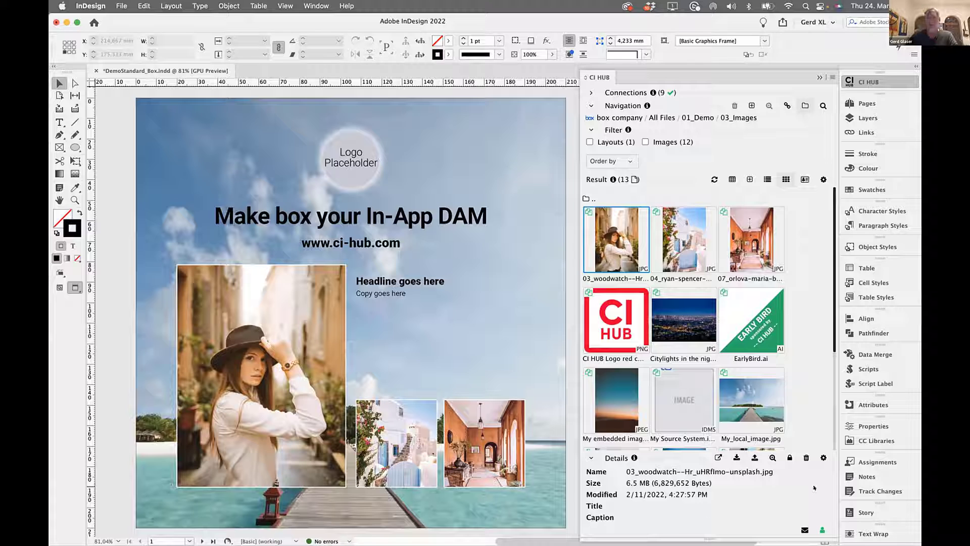
{"action": "left_click", "coordinate": [821, 456]}
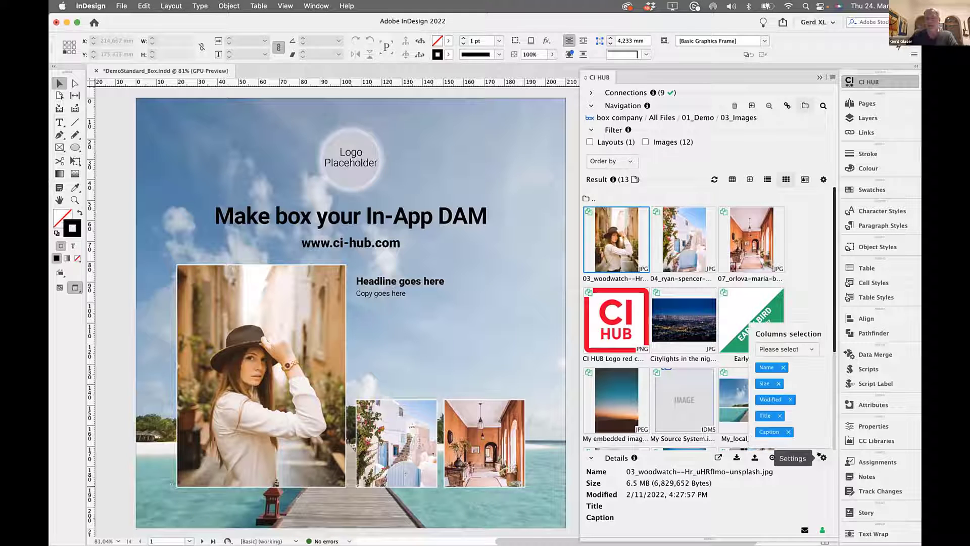
{"action": "left_click", "coordinate": [809, 349]}
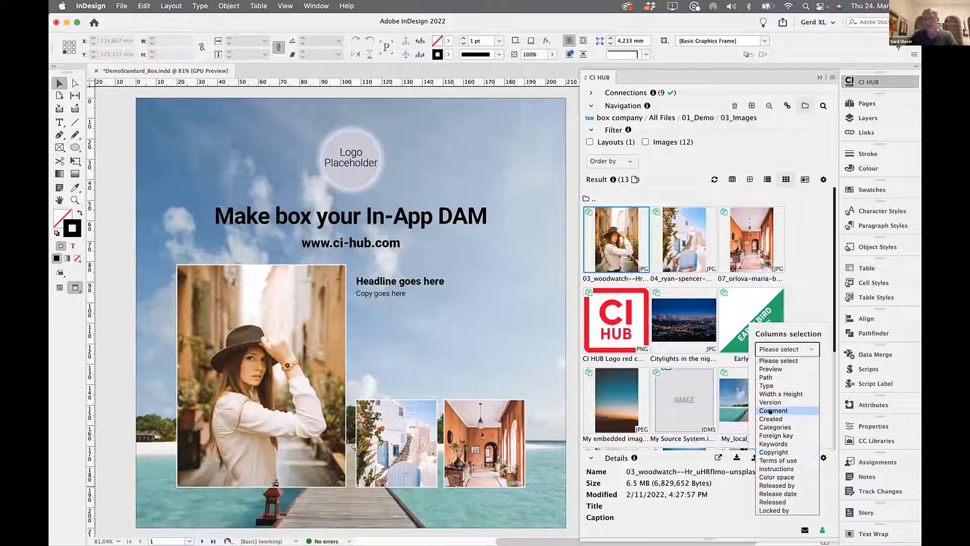
{"action": "left_click", "coordinate": [777, 395]}
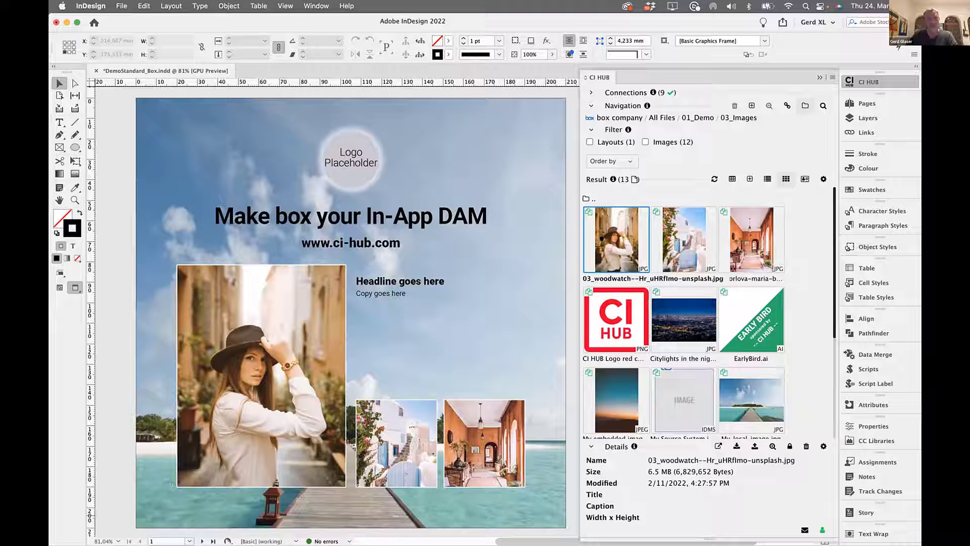
Step: Show the full metadata of the 03_woodwatch image, collapse its Basic section, and view the list of available connections
{"action": "double_click", "coordinate": [606, 244]}
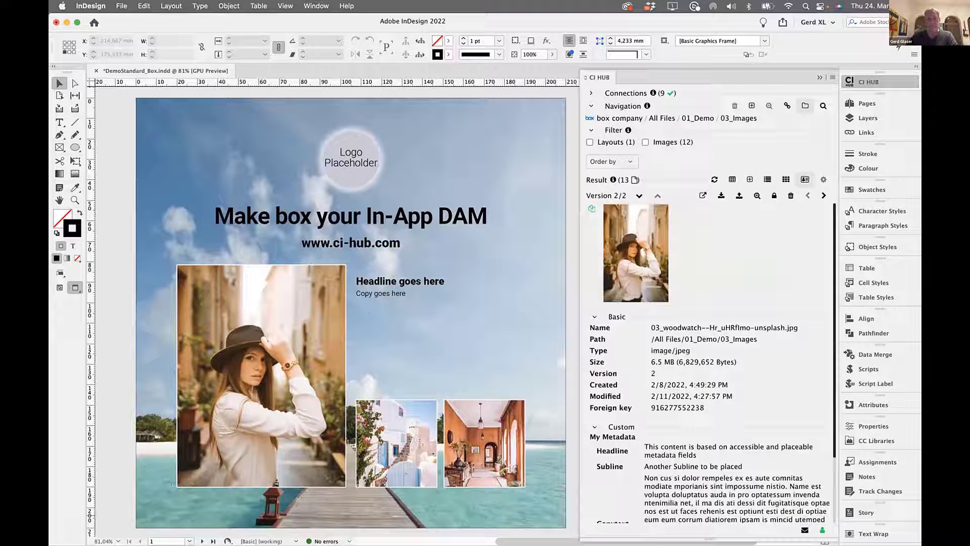
{"action": "left_click", "coordinate": [591, 316]}
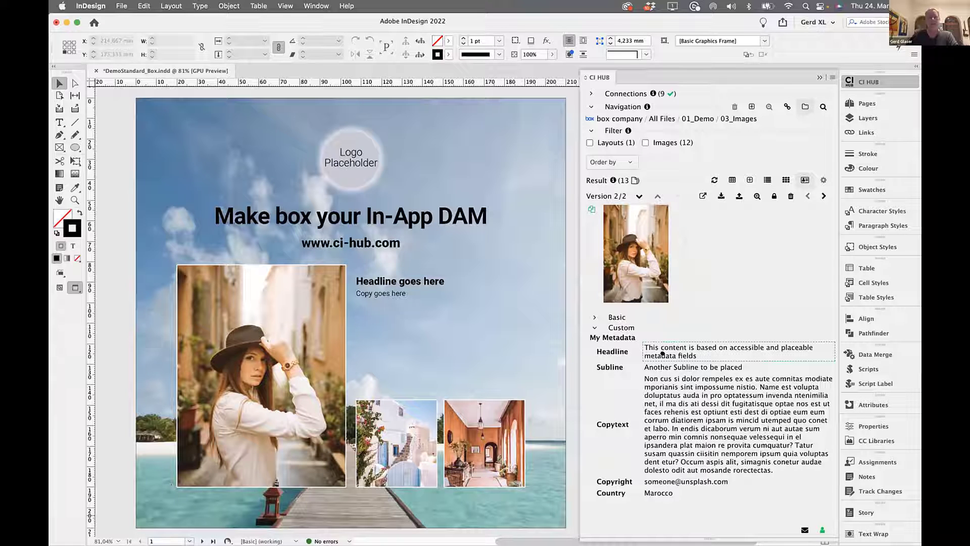
{"action": "left_click", "coordinate": [587, 117]}
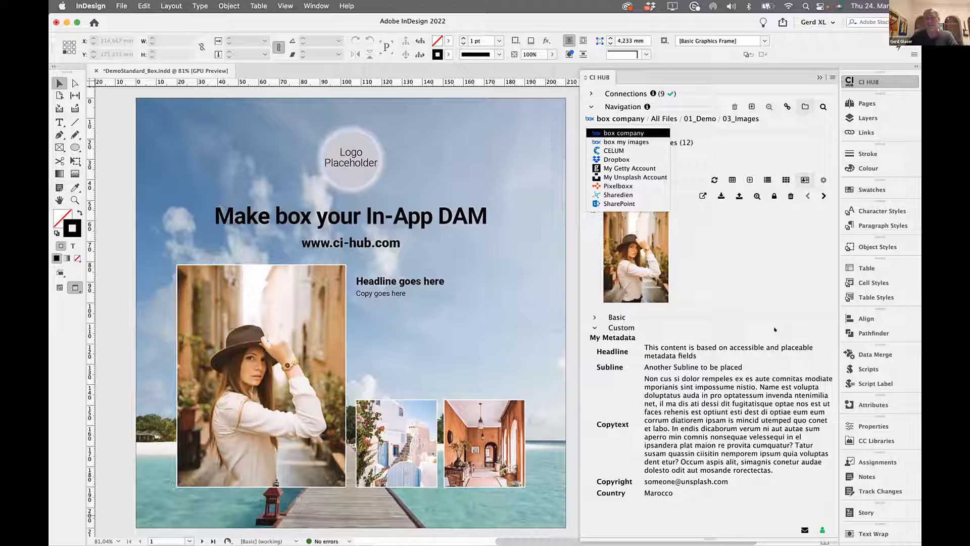
{"action": "left_click", "coordinate": [767, 304]}
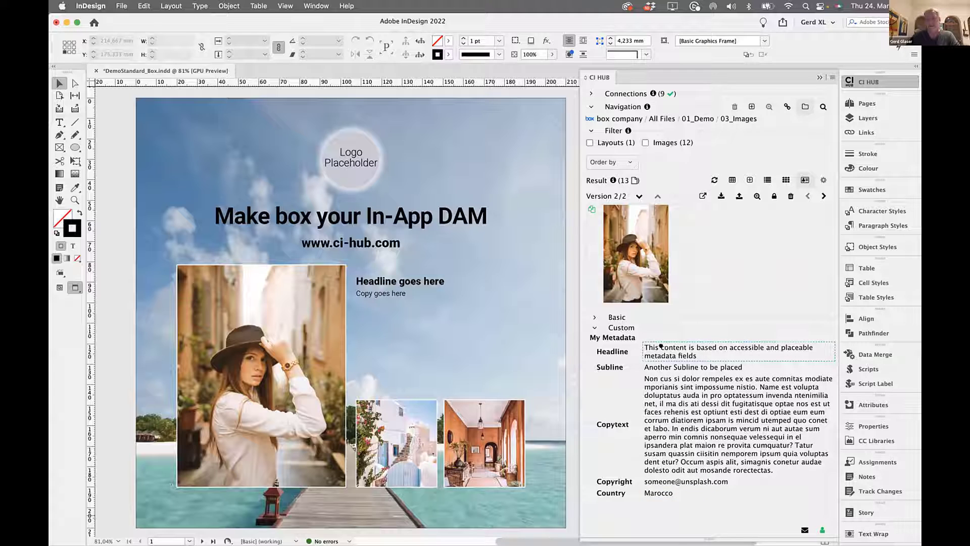
Step: Replace the "Headline goes here" placeholder on page 1 with the Headline metadata text of the 03_woodwatch image
{"action": "triple_click", "coordinate": [402, 280]}
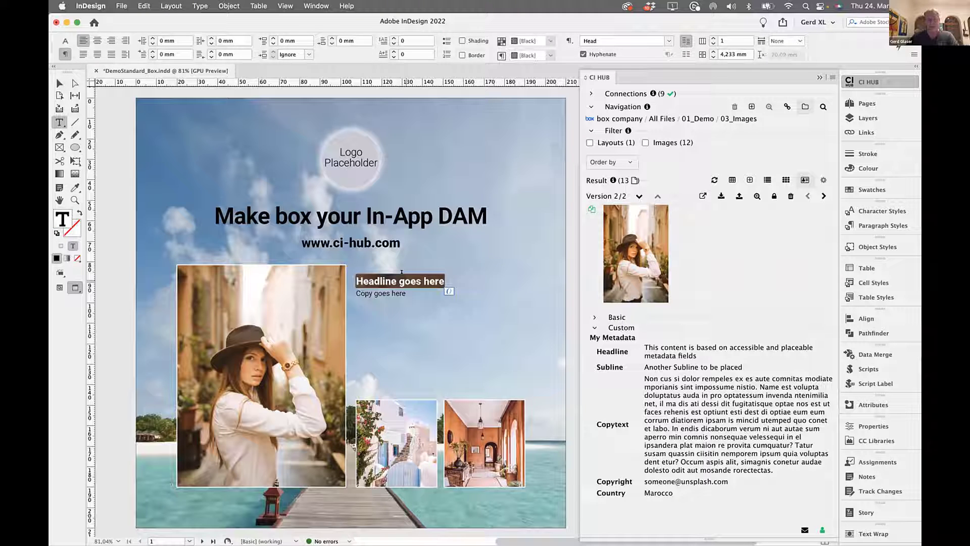
{"action": "key", "text": "BackSpace"}
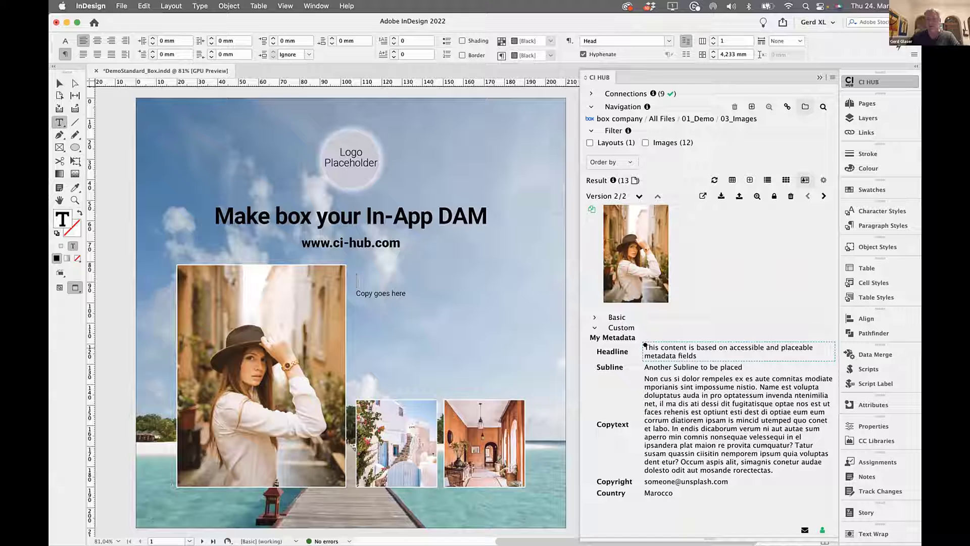
{"action": "left_click_drag", "start_coordinate": [600, 314], "coordinate": [407, 263]}
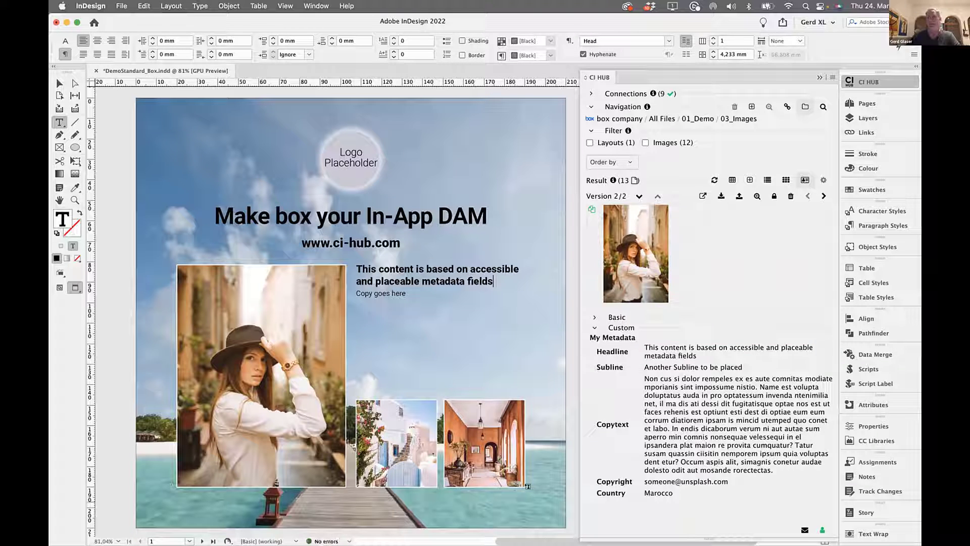
Step: Replace the "Copy goes here" placeholder on page 1 with the image's Copytext metadata and show the assets in tile view
{"action": "triple_click", "coordinate": [392, 293]}
{"action": "key", "text": "BackSpace"}
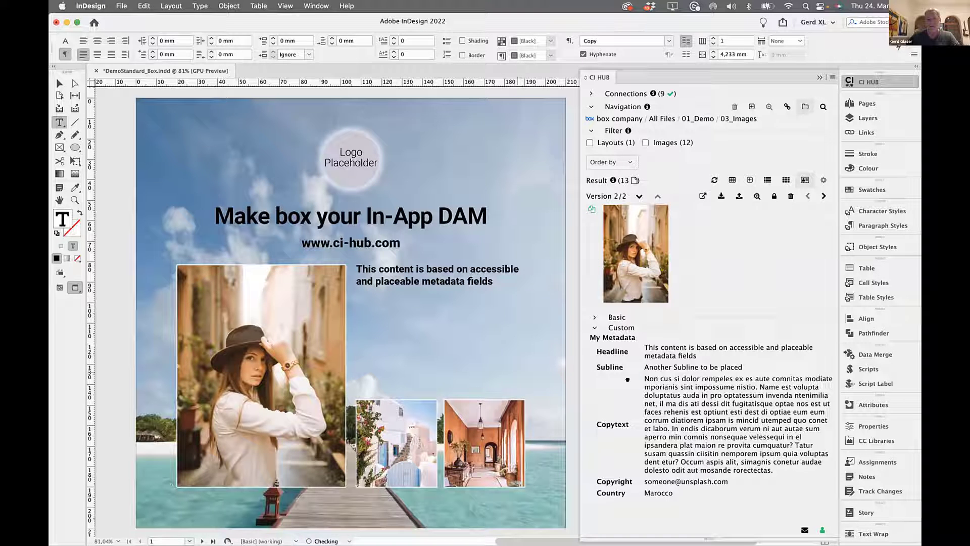
{"action": "left_click_drag", "start_coordinate": [418, 328], "coordinate": [418, 329]}
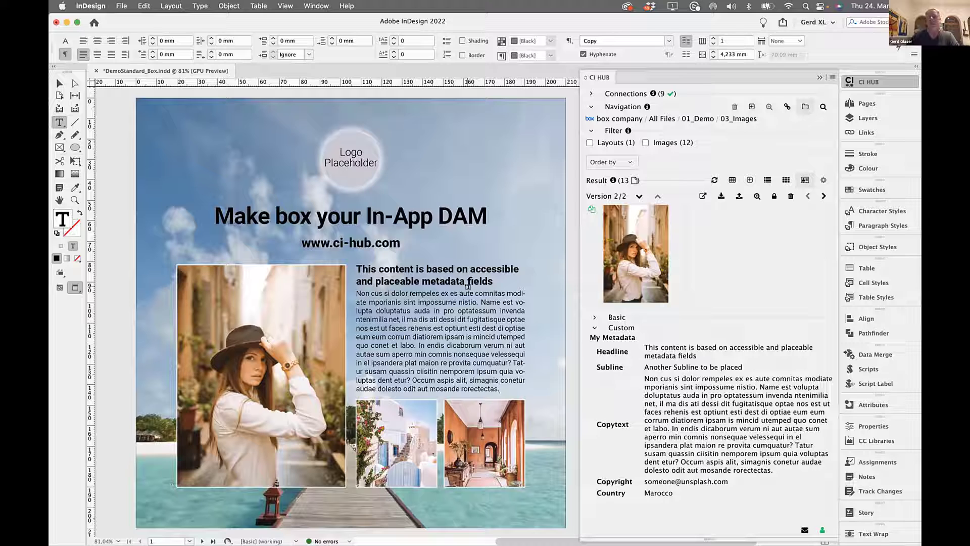
{"action": "left_click", "coordinate": [59, 84]}
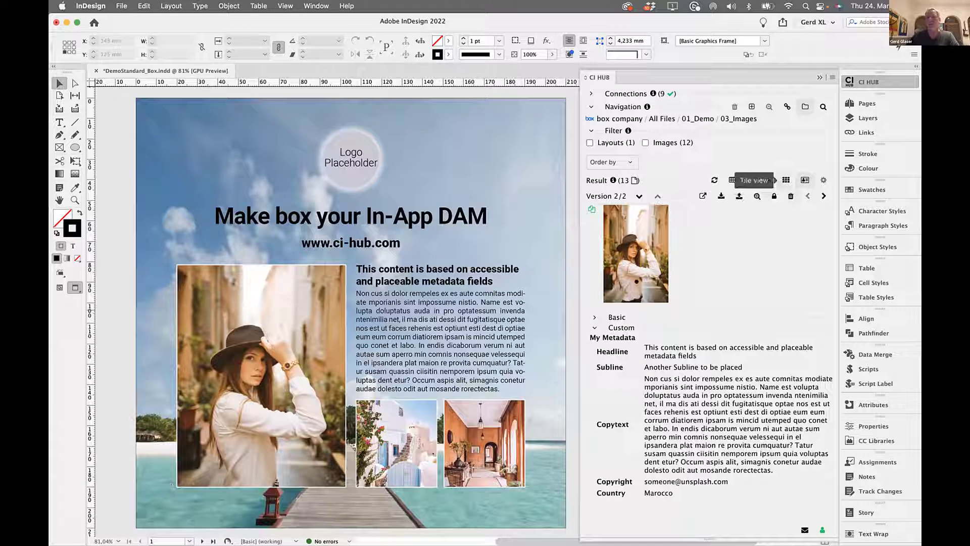
{"action": "left_click", "coordinate": [786, 180]}
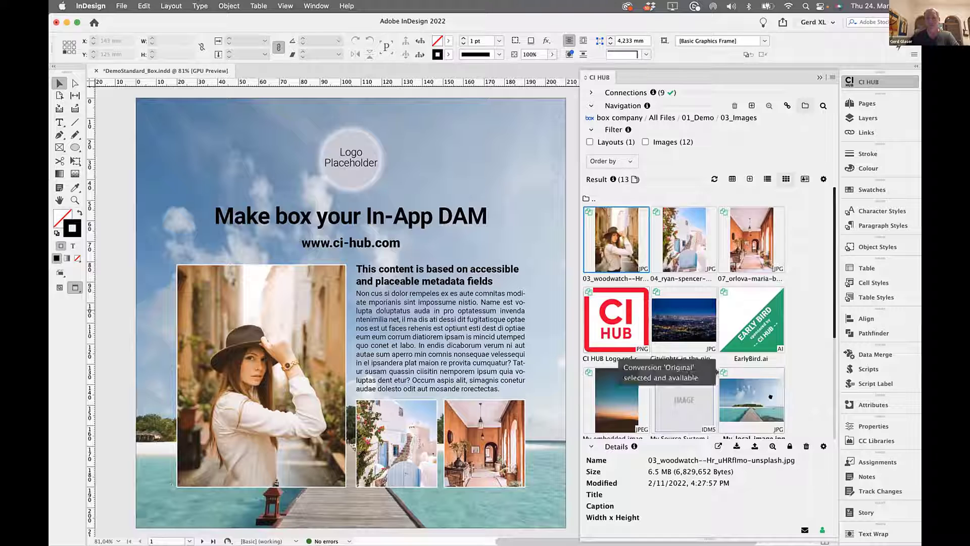
Step: Look at the logo placeholder on page 2 and return to the logo frame on page 1
{"action": "left_click", "coordinate": [386, 172]}
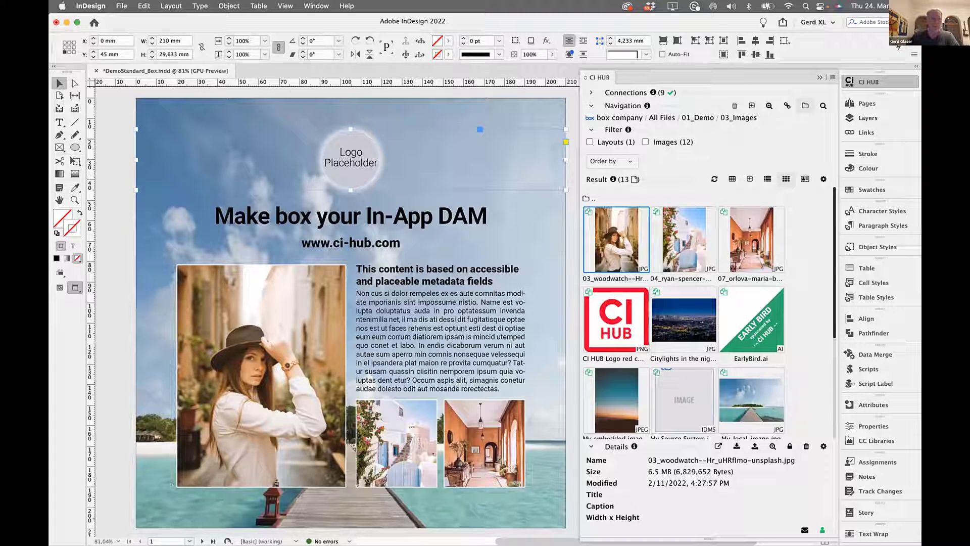
{"action": "left_click", "coordinate": [189, 541]}
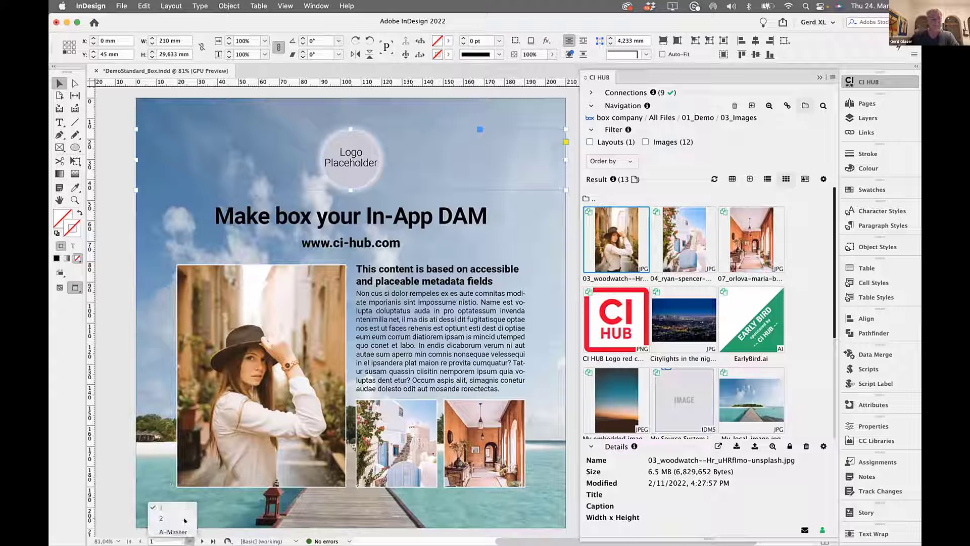
{"action": "left_click", "coordinate": [167, 519]}
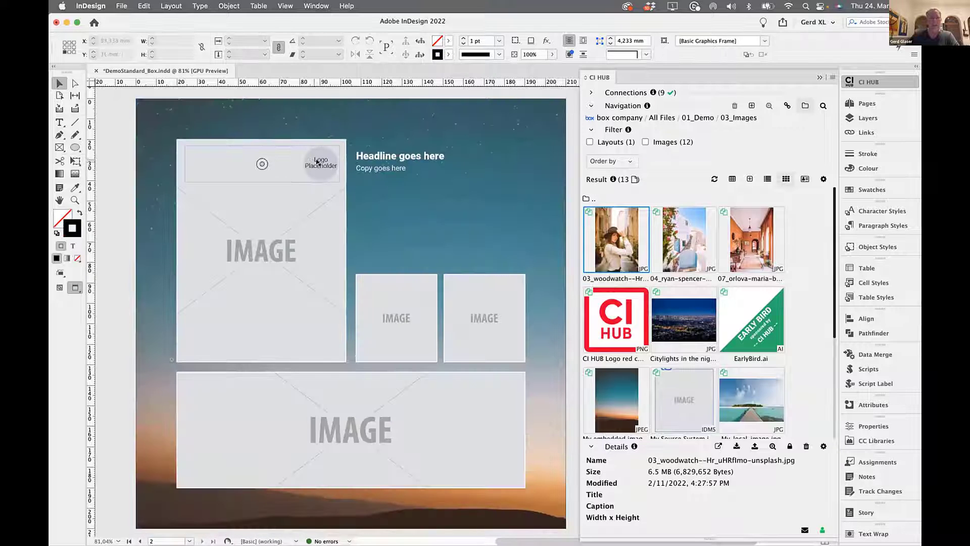
{"action": "left_click", "coordinate": [190, 541]}
{"action": "left_click", "coordinate": [161, 508]}
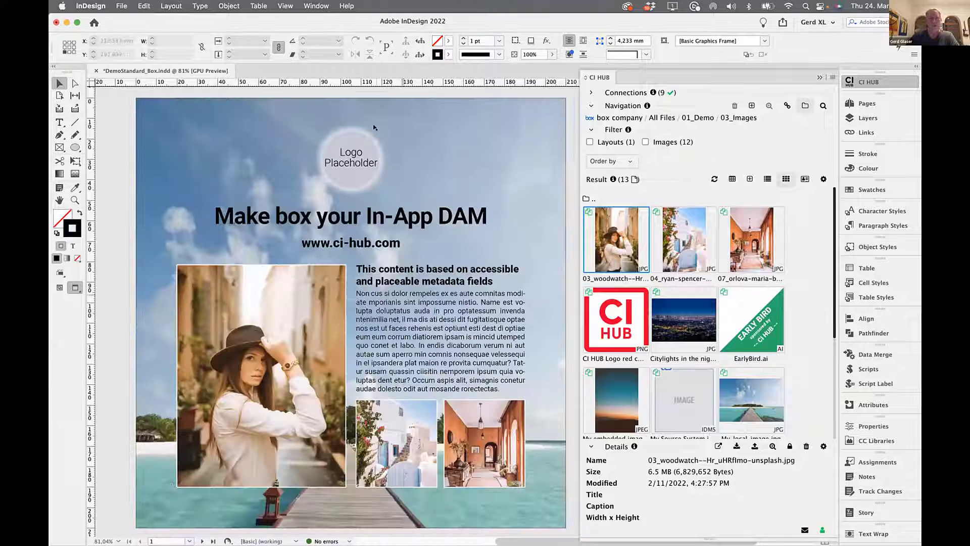
{"action": "left_click", "coordinate": [396, 160]}
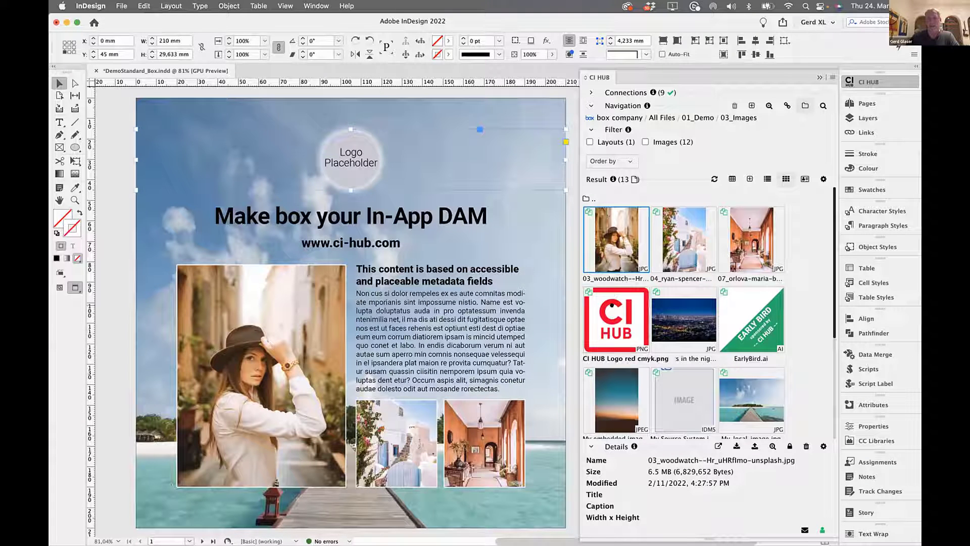
Step: Check the placement and replacement options offered for the assets in the 03_Images folder
{"action": "right_click", "coordinate": [612, 304]}
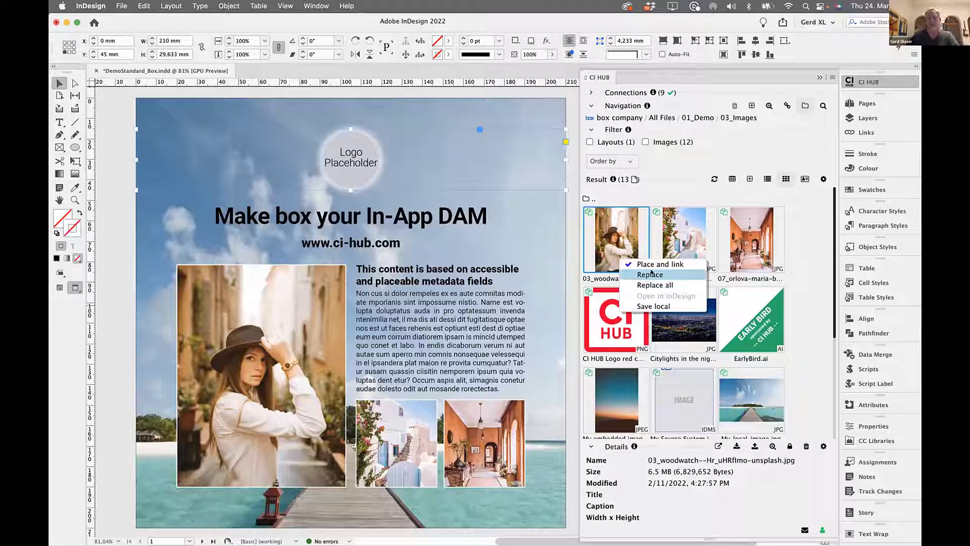
{"action": "left_click", "coordinate": [664, 278]}
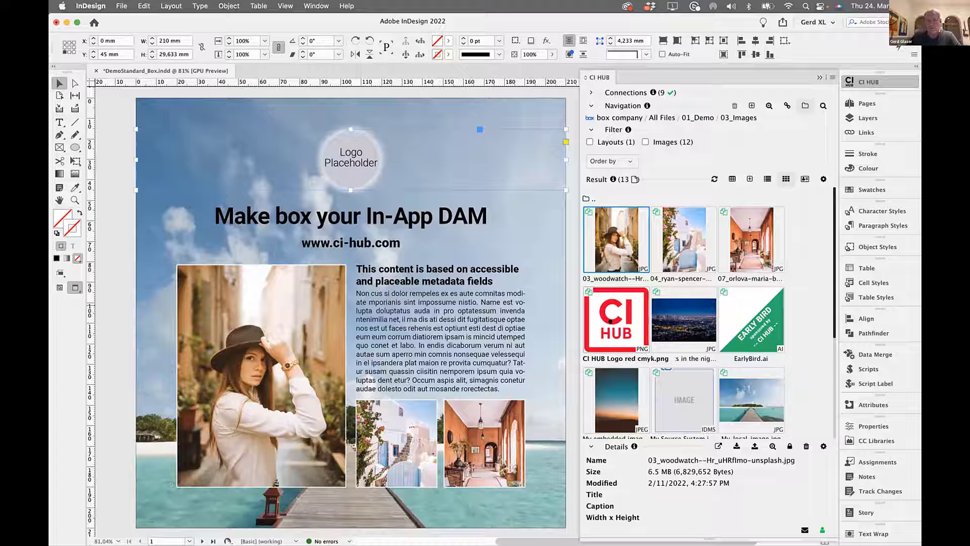
{"action": "right_click", "coordinate": [619, 276]}
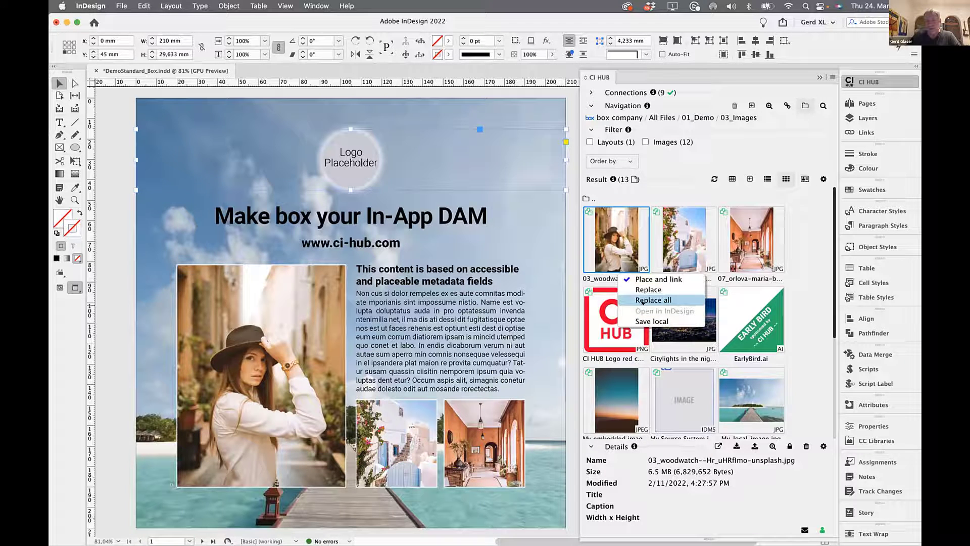
{"action": "left_click", "coordinate": [663, 298]}
Step: Place CI HUB Logo red cmyk.png in the logo placeholder on page 1 and dismiss the download notice
{"action": "left_click", "coordinate": [626, 297]}
{"action": "right_click", "coordinate": [627, 297]}
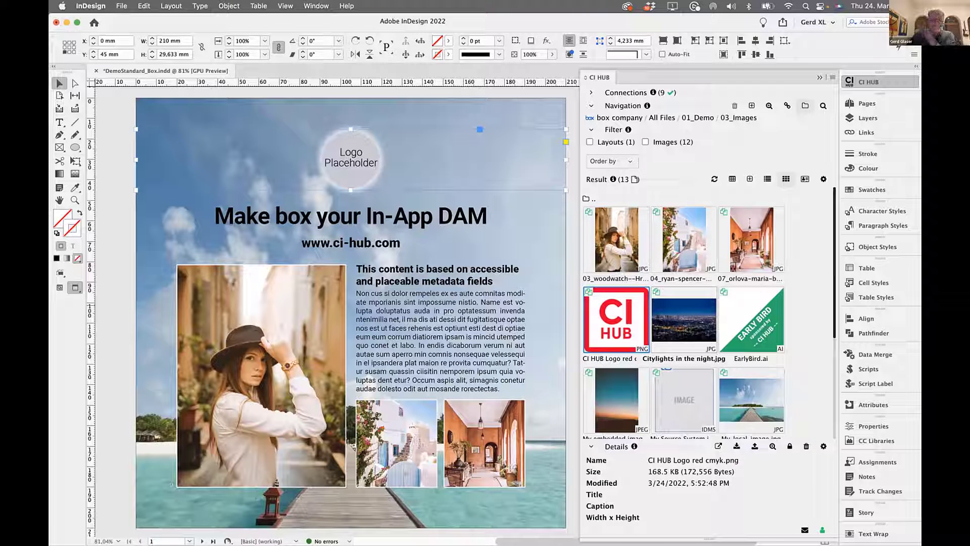
{"action": "left_click_drag", "start_coordinate": [492, 189], "coordinate": [358, 153]}
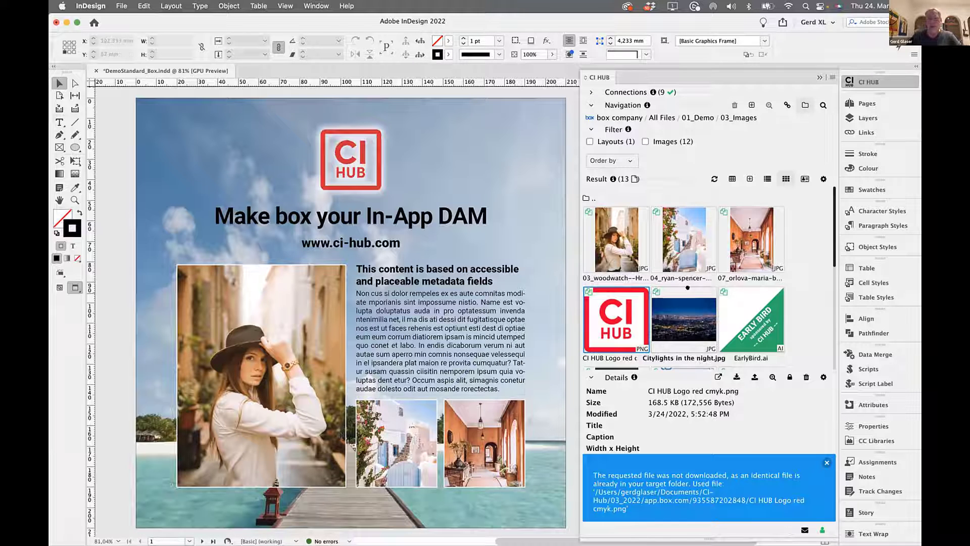
{"action": "left_click", "coordinate": [825, 461]}
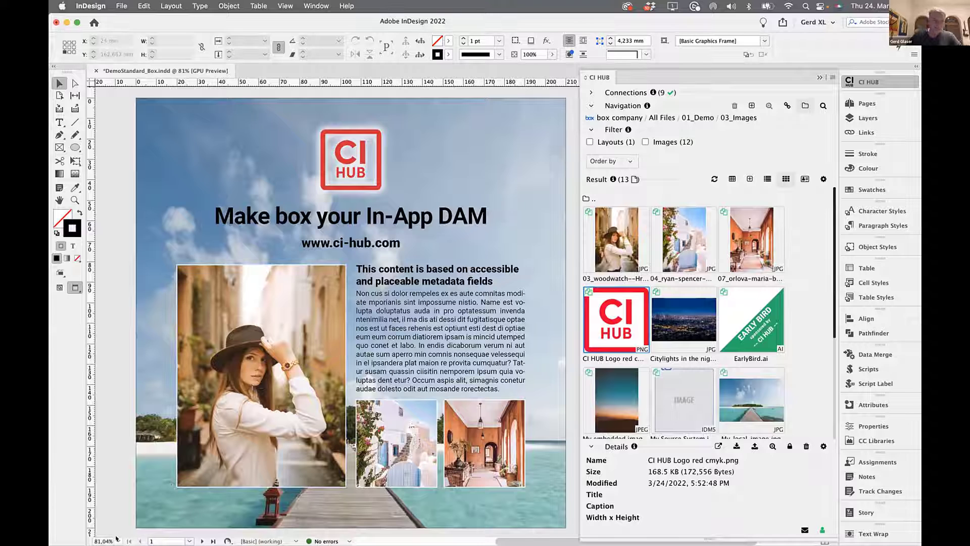
Step: Compare page 2 with page 1 and check the logo and large image frames on page 1
{"action": "left_click", "coordinate": [186, 539]}
{"action": "left_click", "coordinate": [167, 519]}
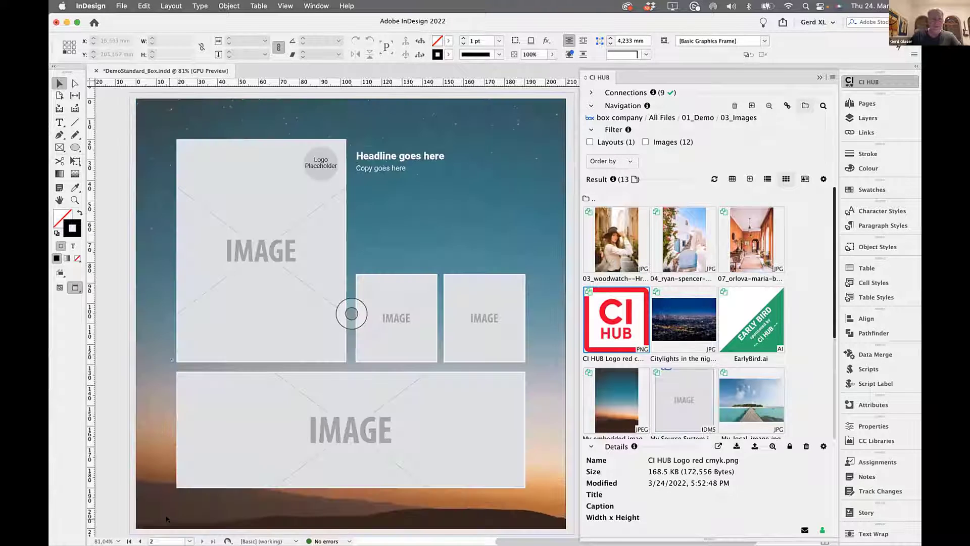
{"action": "left_click", "coordinate": [186, 539]}
{"action": "left_click", "coordinate": [167, 507]}
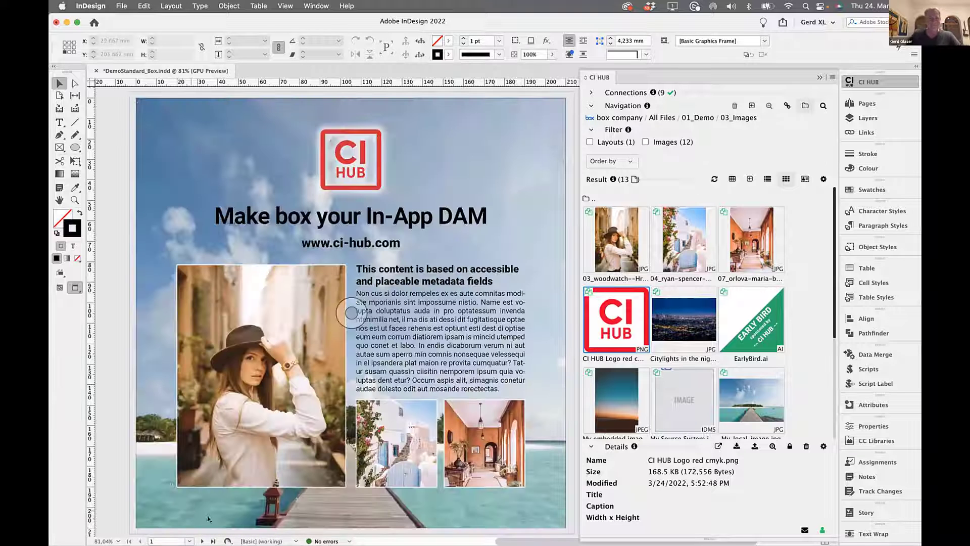
{"action": "left_click", "coordinate": [400, 152]}
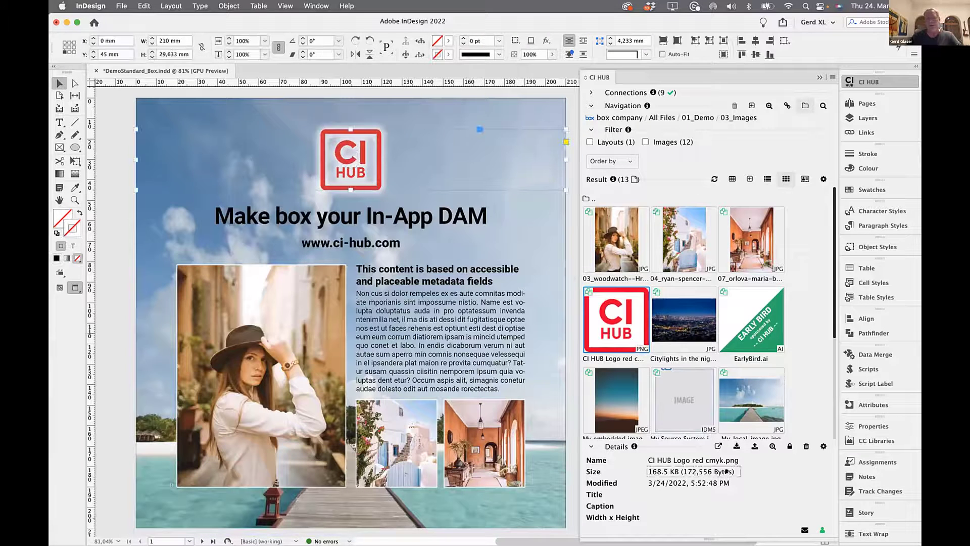
{"action": "left_click", "coordinate": [277, 321]}
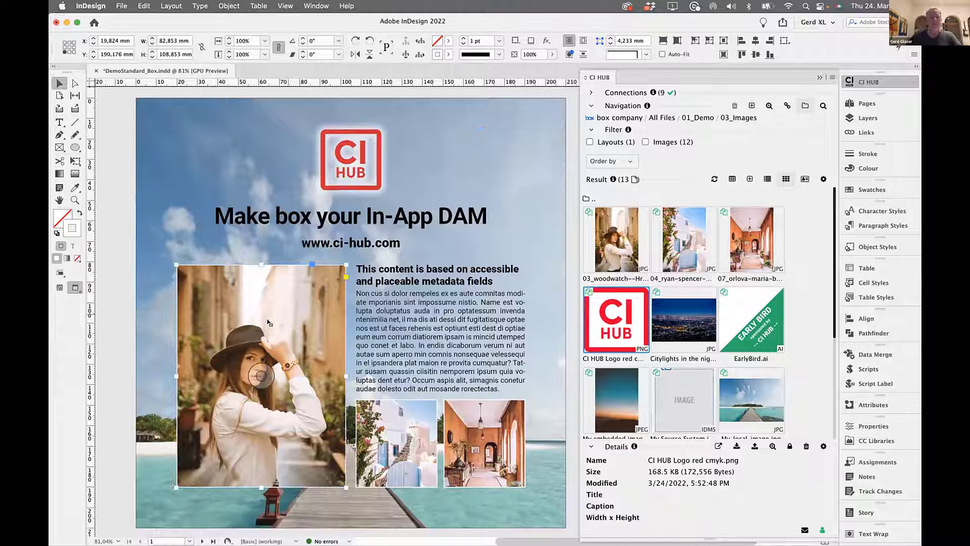
Step: Go to page 2 and place the 03_woodwatch image in its large upper image frame
{"action": "left_click", "coordinate": [189, 541]}
{"action": "left_click", "coordinate": [172, 518]}
{"action": "left_click", "coordinate": [251, 271]}
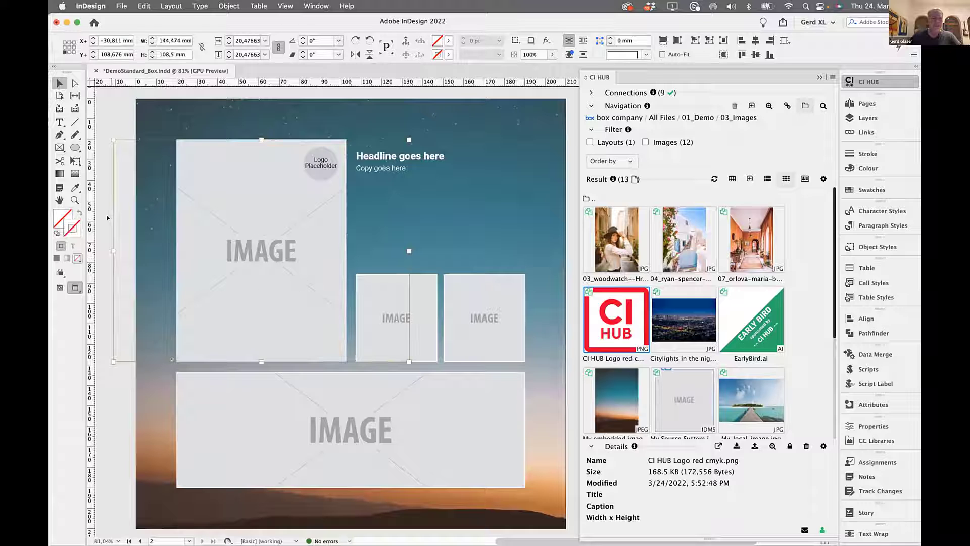
{"action": "left_click", "coordinate": [199, 244]}
{"action": "left_click", "coordinate": [198, 243]}
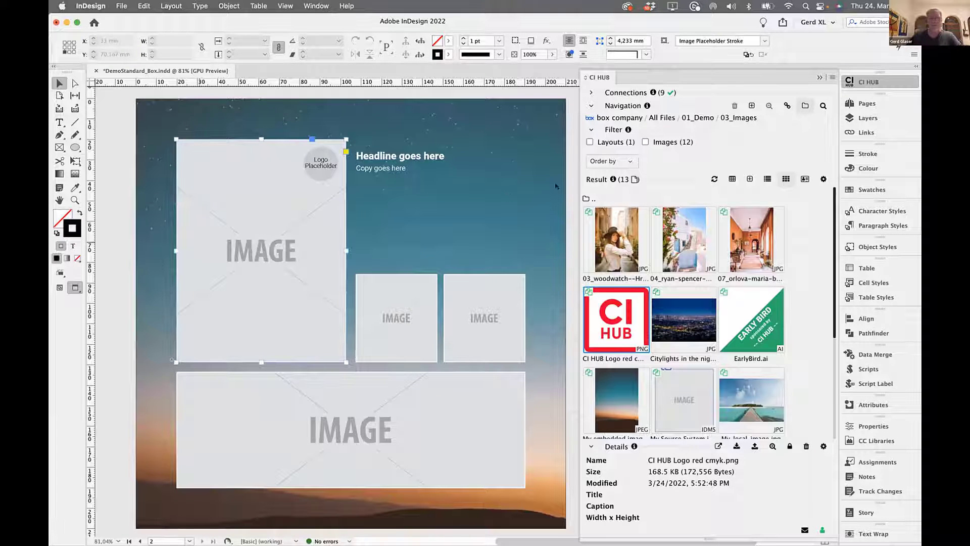
{"action": "left_click", "coordinate": [616, 239]}
{"action": "left_click_drag", "start_coordinate": [616, 239], "coordinate": [235, 246]}
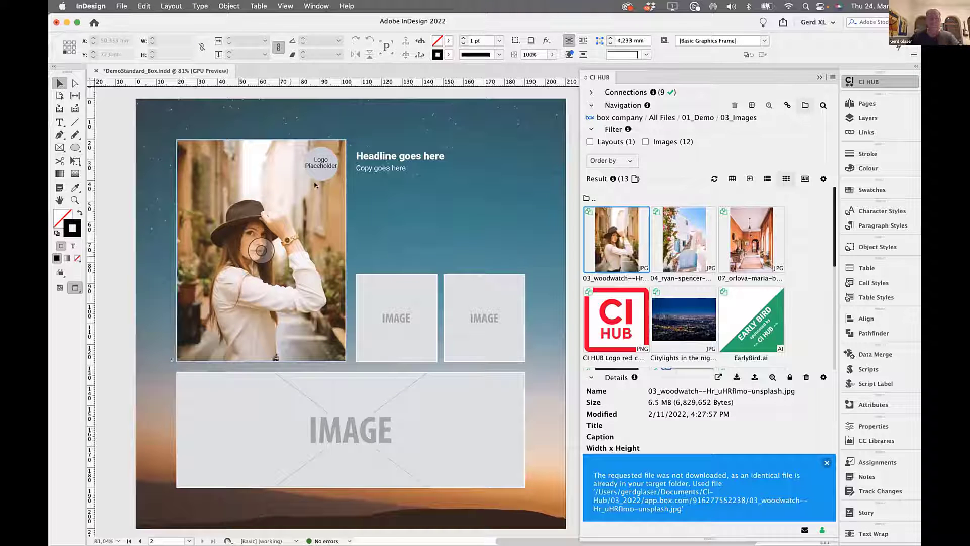
Step: With the placed portrait on page 2 selected, review the replacement options for the white village photo (04) and Citylights in the night.jpg
{"action": "left_click", "coordinate": [263, 163]}
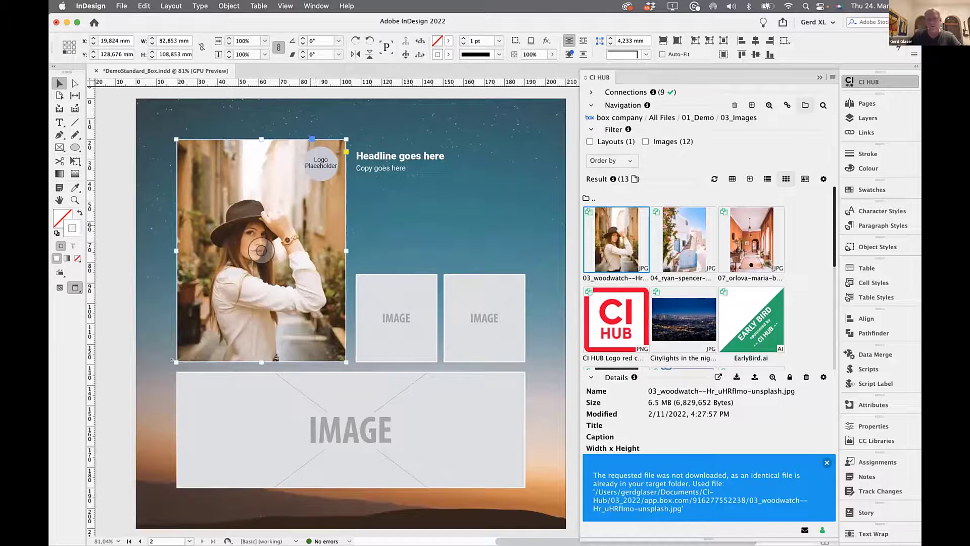
{"action": "left_click", "coordinate": [683, 239]}
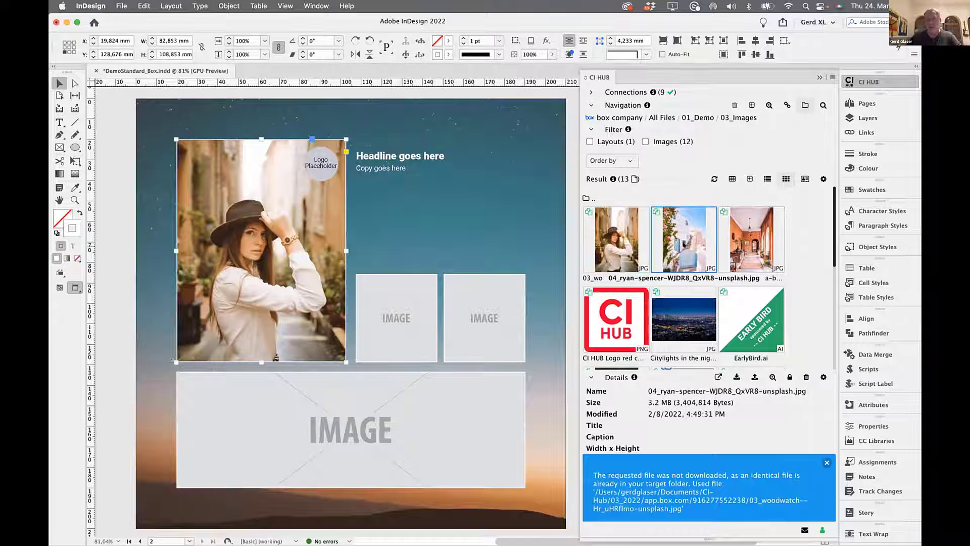
{"action": "right_click", "coordinate": [682, 249]}
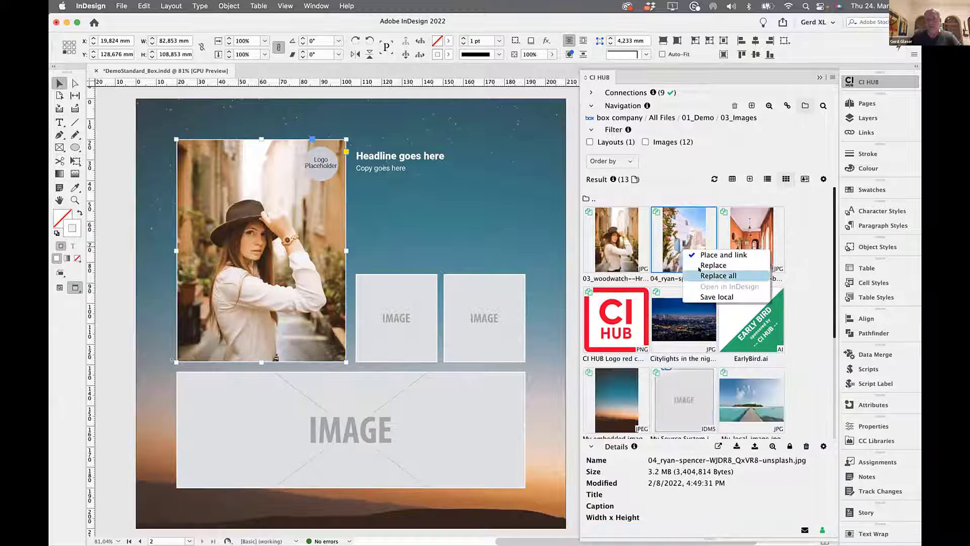
{"action": "left_click", "coordinate": [715, 274]}
{"action": "left_click", "coordinate": [684, 318]}
{"action": "right_click", "coordinate": [688, 322]}
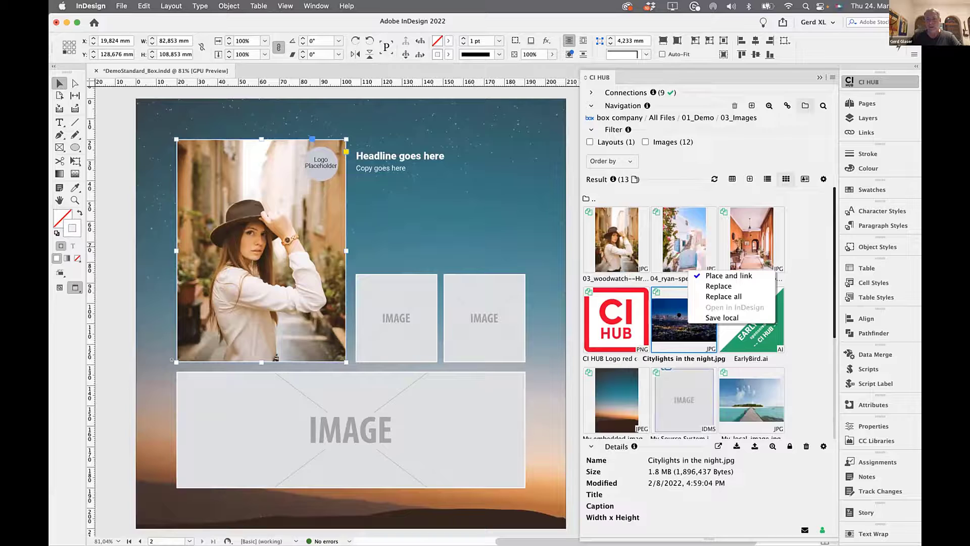
{"action": "left_click", "coordinate": [719, 294]}
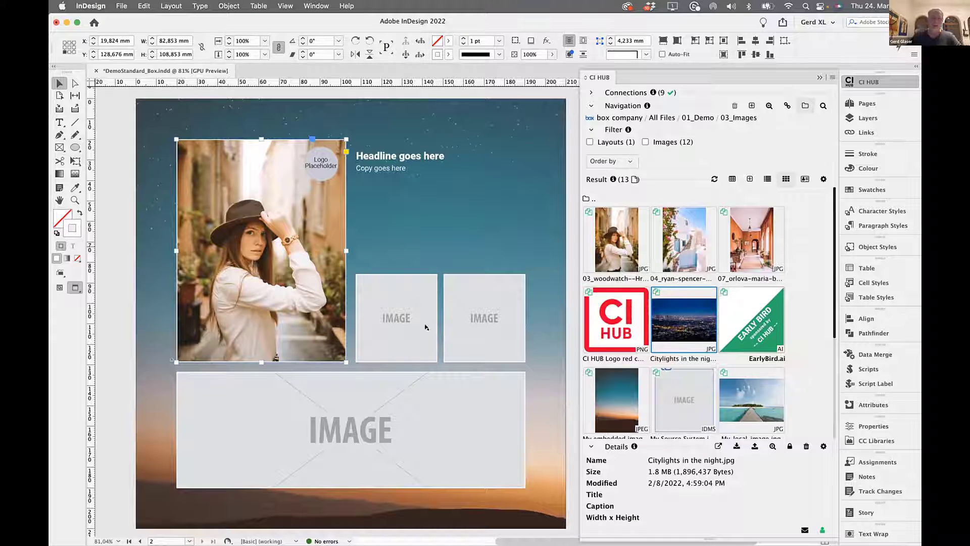
{"action": "left_click", "coordinate": [110, 278]}
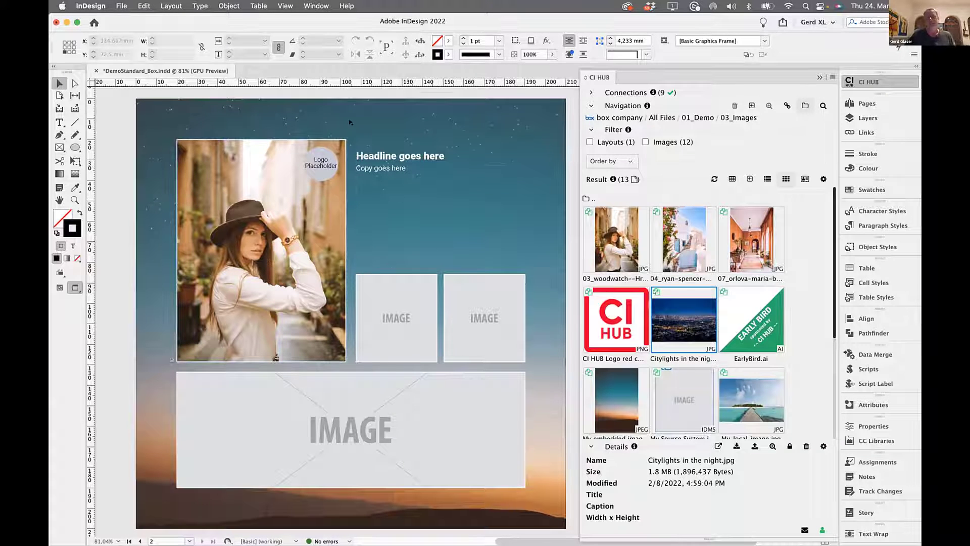
Step: Place CI HUB Logo red cmyk.png in the logo placeholder over the portrait on page 2
{"action": "left_click", "coordinate": [585, 344]}
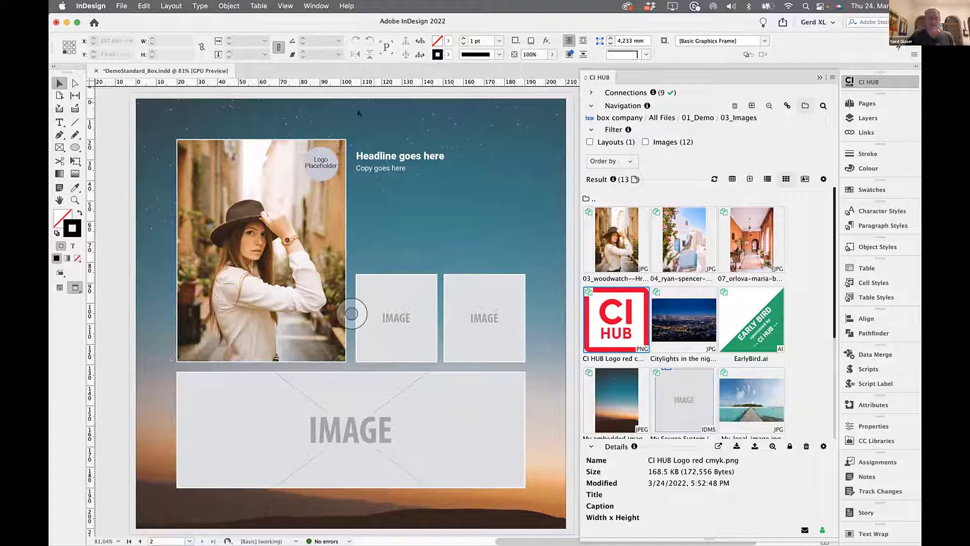
{"action": "left_click", "coordinate": [276, 164]}
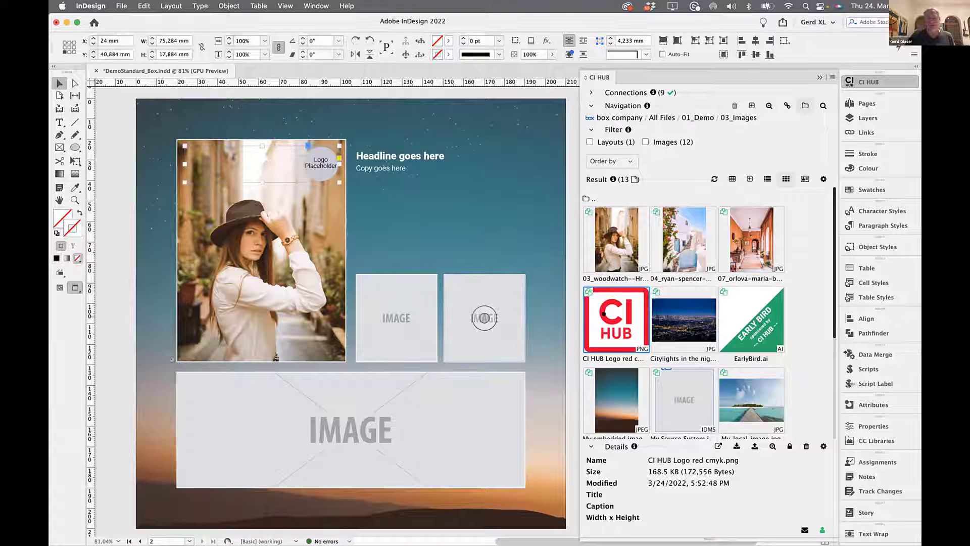
{"action": "left_click_drag", "start_coordinate": [612, 315], "coordinate": [321, 163]}
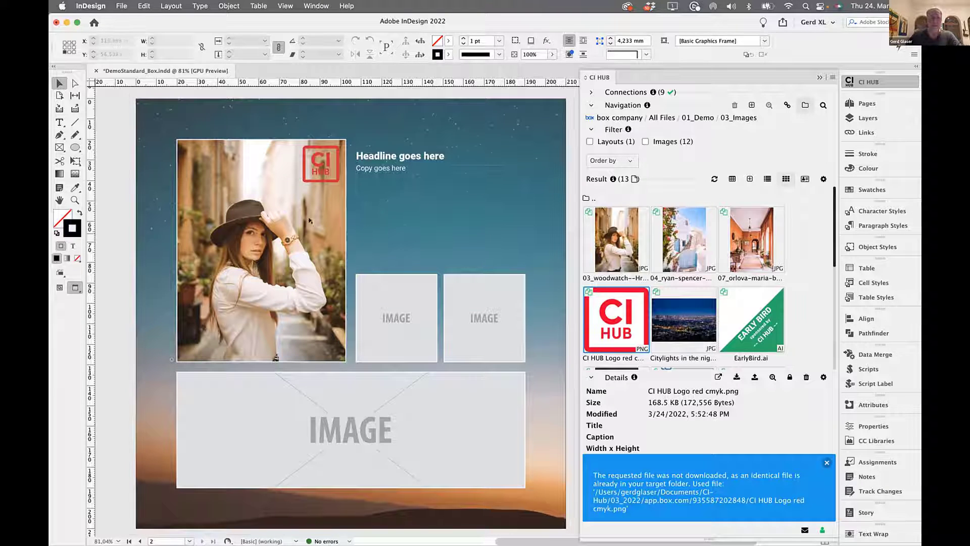
Step: Replace the headline placeholder text on page 2 with the Headline metadata of the 03_woodwatch image
{"action": "left_click", "coordinate": [340, 212]}
{"action": "triple_click", "coordinate": [407, 149]}
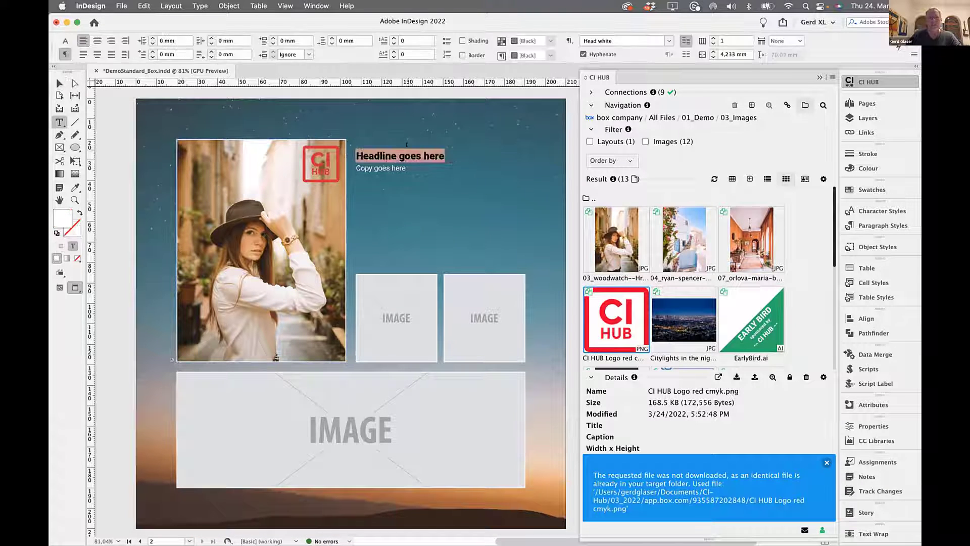
{"action": "double_click", "coordinate": [616, 240]}
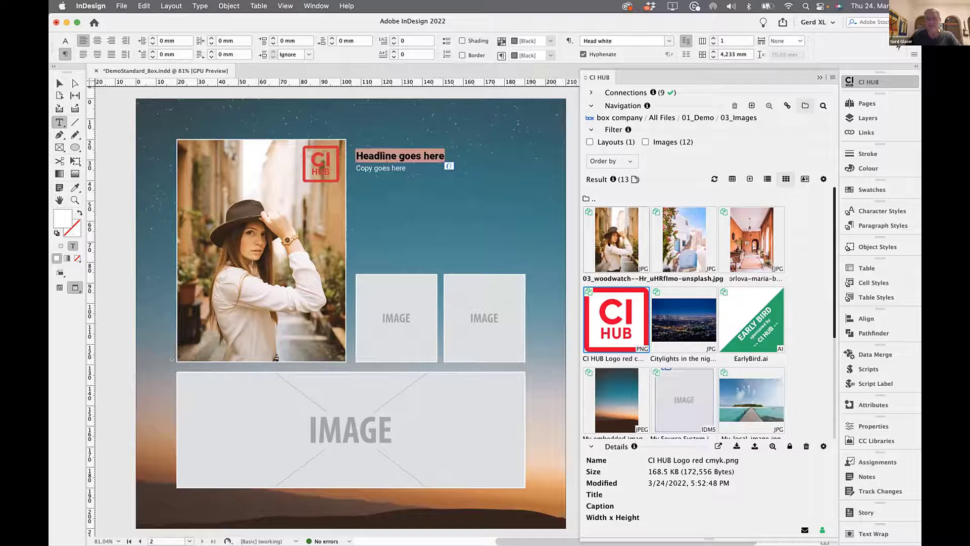
{"action": "left_click", "coordinate": [653, 446]}
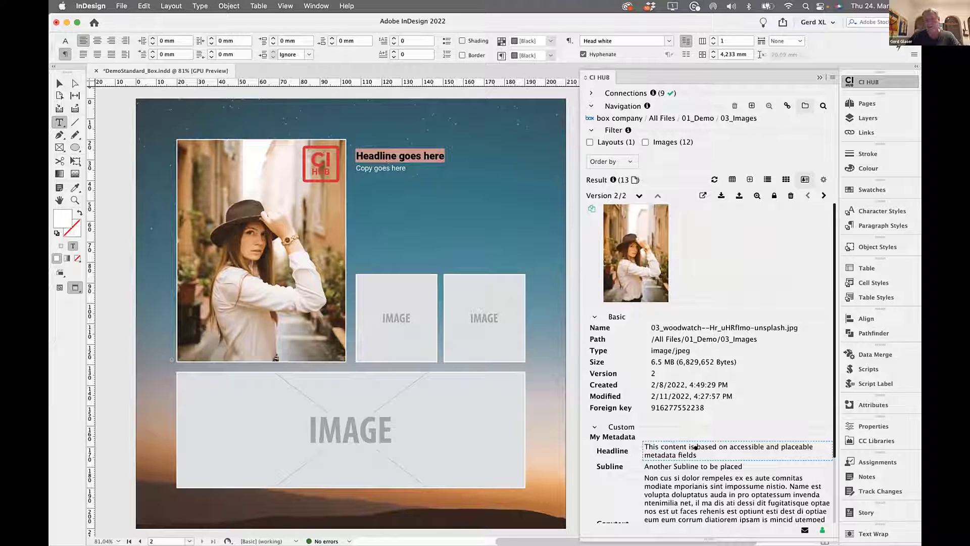
{"action": "key", "text": "BackSpace"}
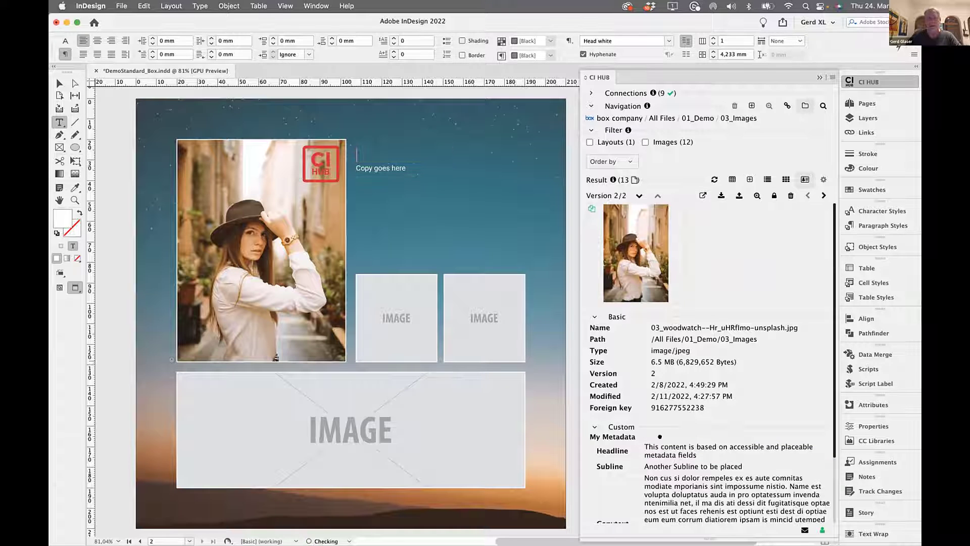
{"action": "left_click_drag", "start_coordinate": [657, 450], "coordinate": [427, 233]}
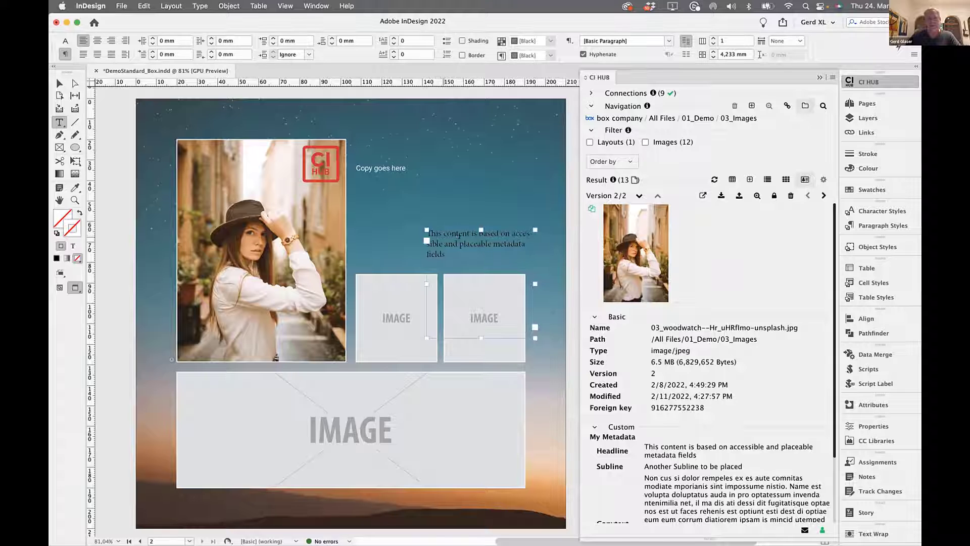
{"action": "left_click", "coordinate": [399, 144]}
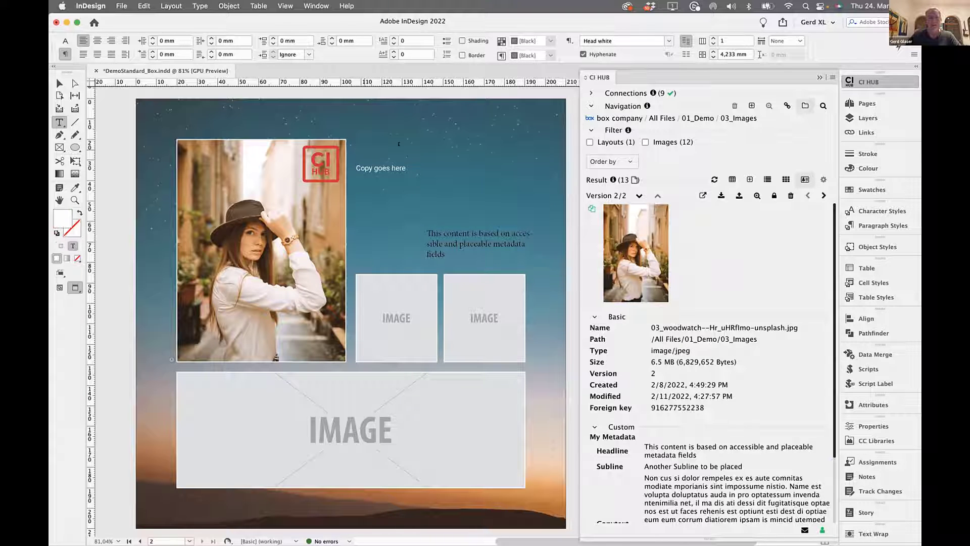
{"action": "left_click_drag", "start_coordinate": [660, 448], "coordinate": [384, 145]}
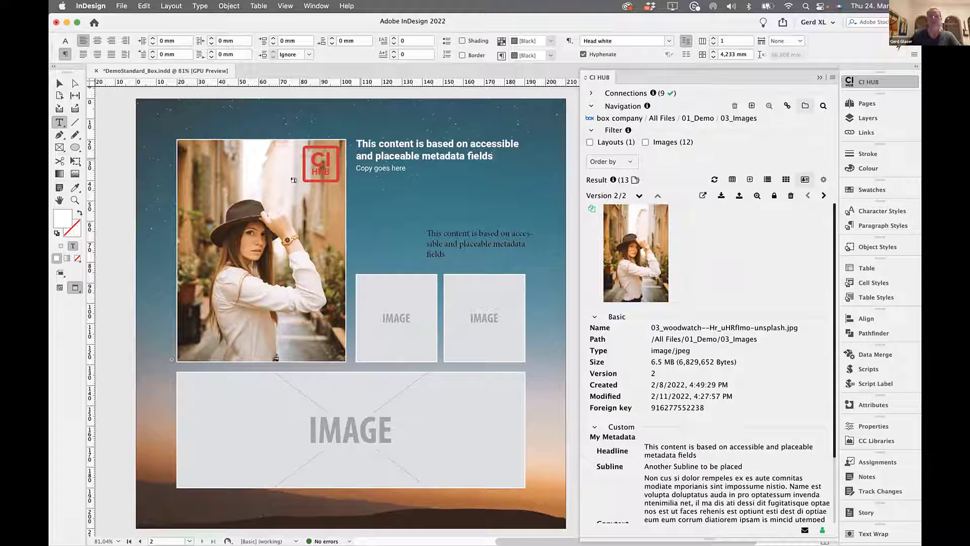
Step: Delete the stray metadata text frame above the two small image frames on page 2
{"action": "left_click", "coordinate": [59, 83]}
{"action": "left_click", "coordinate": [456, 244]}
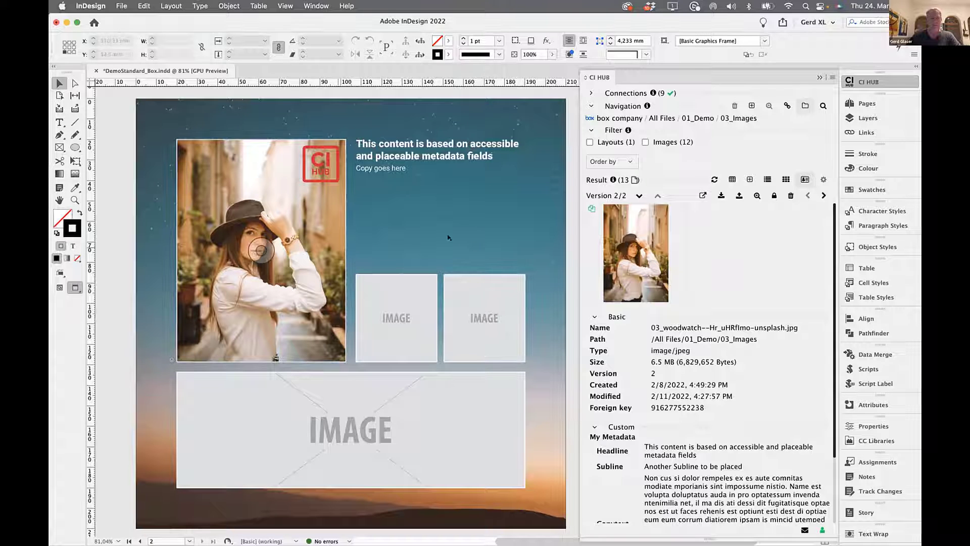
{"action": "left_click", "coordinate": [189, 541]}
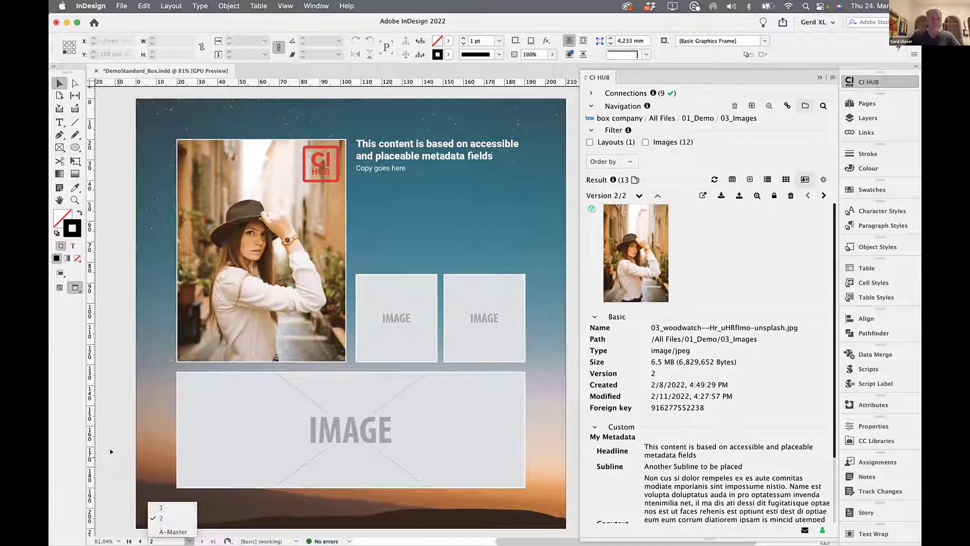
Step: Place Woman Hat Layers.psd as a jpg 1024x1024 conversion in page 2's left small image frame and dismiss the notifications
{"action": "left_click", "coordinate": [396, 318]}
{"action": "left_click", "coordinate": [439, 352]}
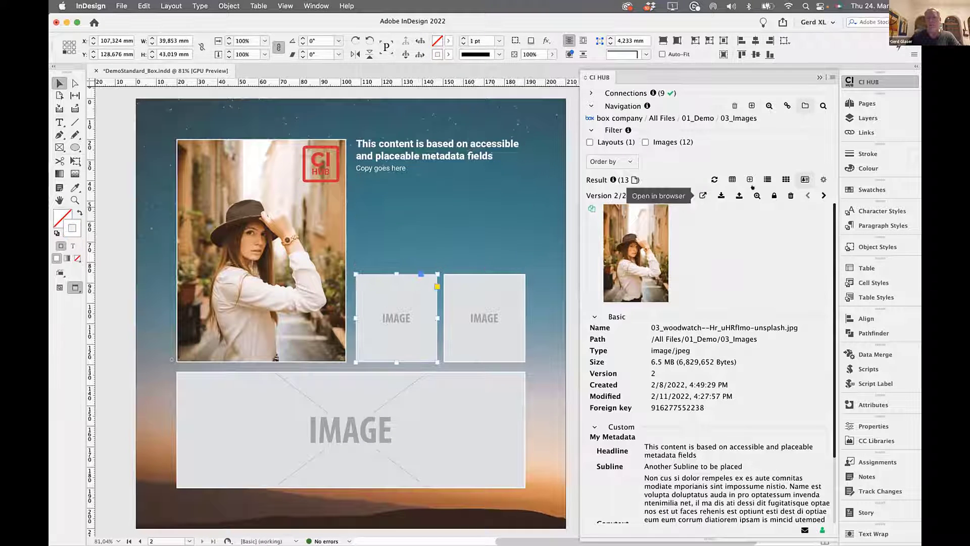
{"action": "left_click", "coordinate": [785, 179]}
{"action": "scroll", "coordinate": [719, 328], "scroll_direction": "down", "scroll_amount": 5}
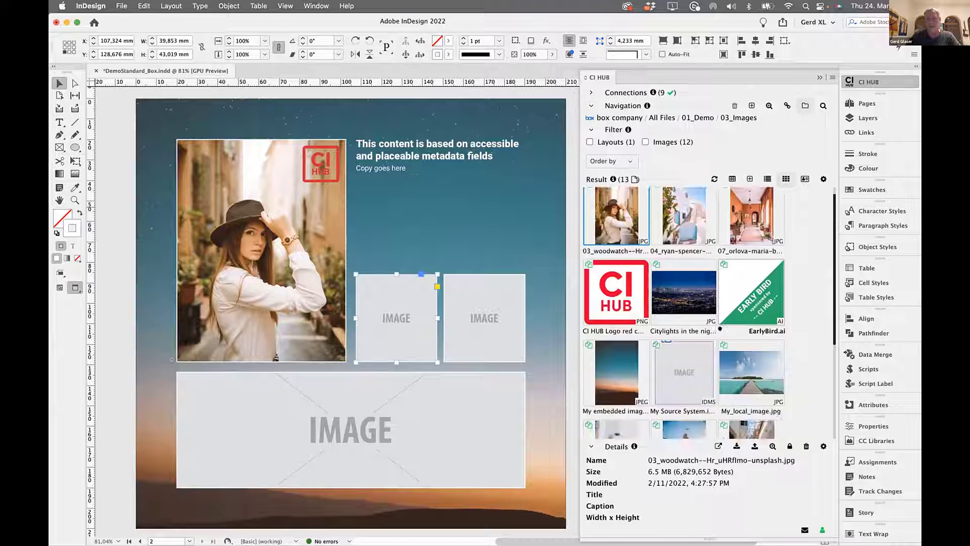
{"action": "left_click", "coordinate": [616, 391]}
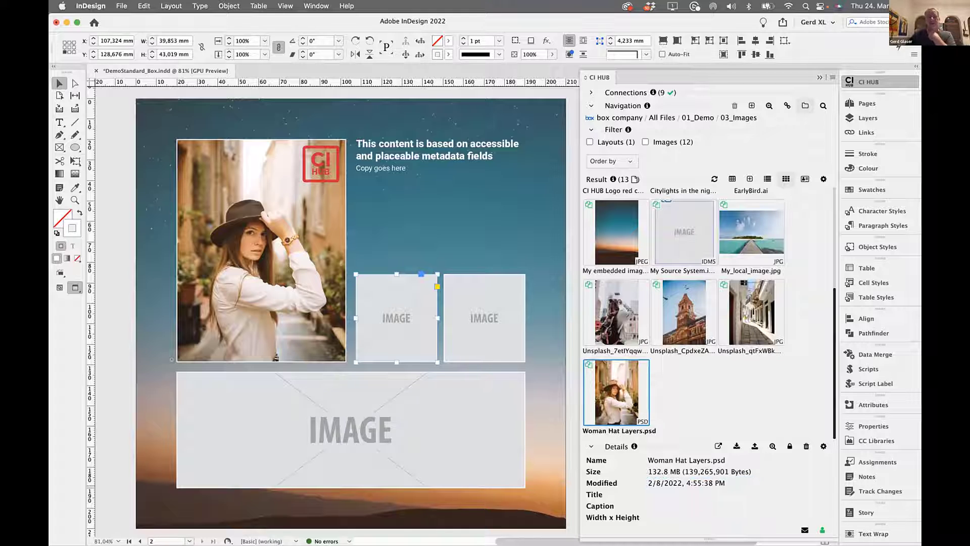
{"action": "left_click_drag", "start_coordinate": [617, 399], "coordinate": [643, 389]}
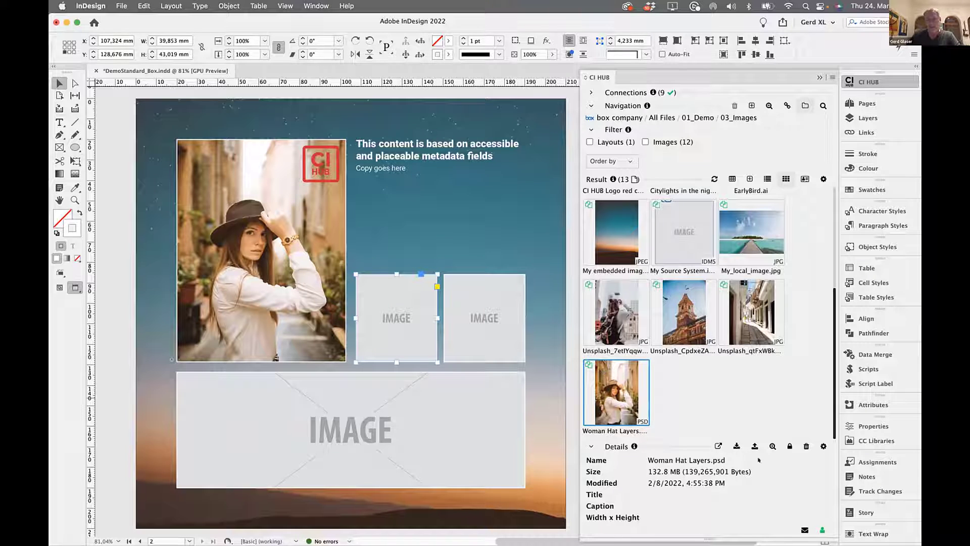
{"action": "left_click", "coordinate": [718, 446]}
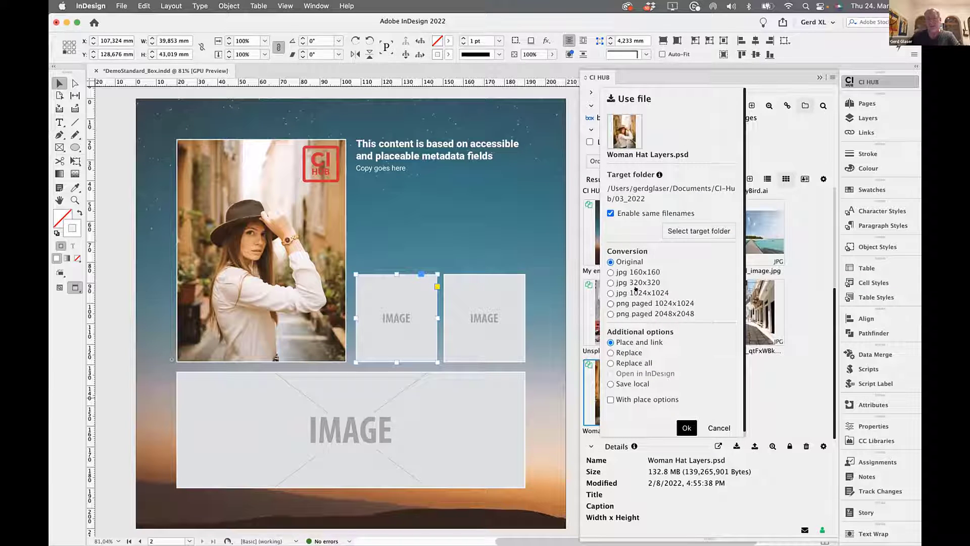
{"action": "left_click", "coordinate": [637, 291]}
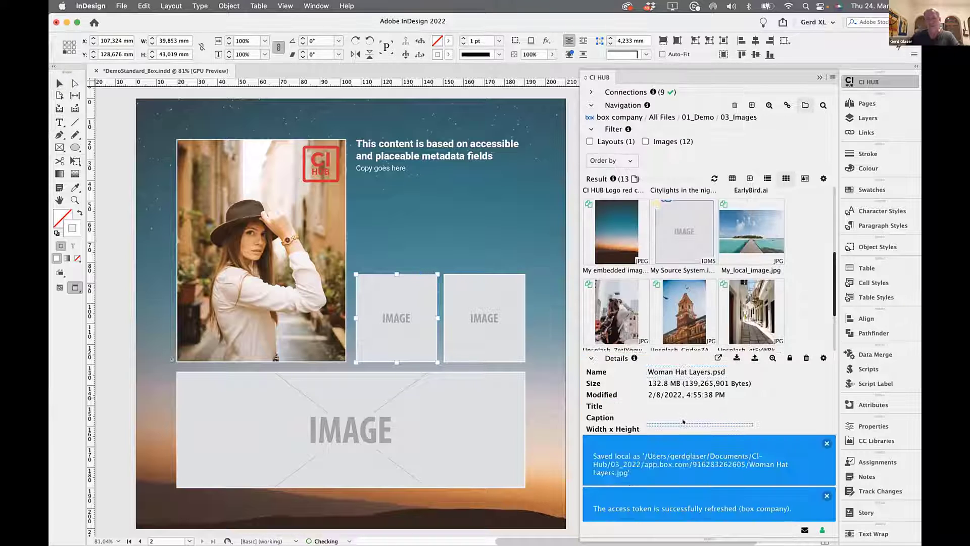
{"action": "left_click", "coordinate": [392, 321]}
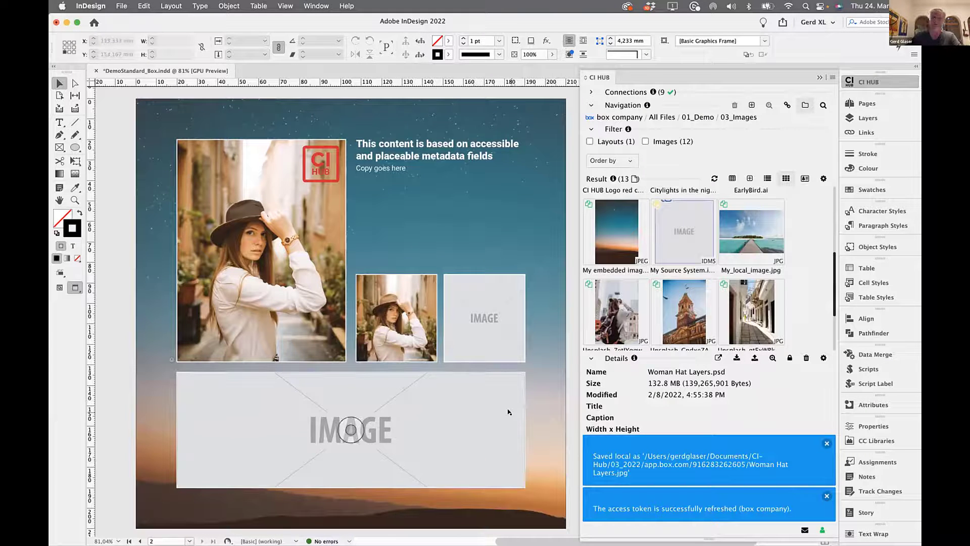
{"action": "left_click", "coordinate": [827, 443]}
{"action": "left_click", "coordinate": [826, 495]}
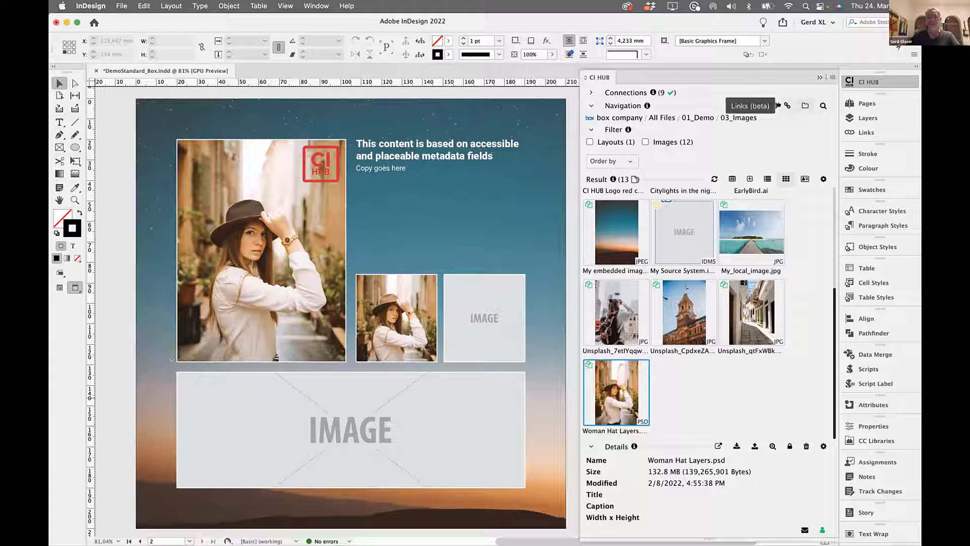
Step: Review the document's asset links, inspect the details of My_local_image.jpg and go to its location on page 1
{"action": "left_click", "coordinate": [781, 105]}
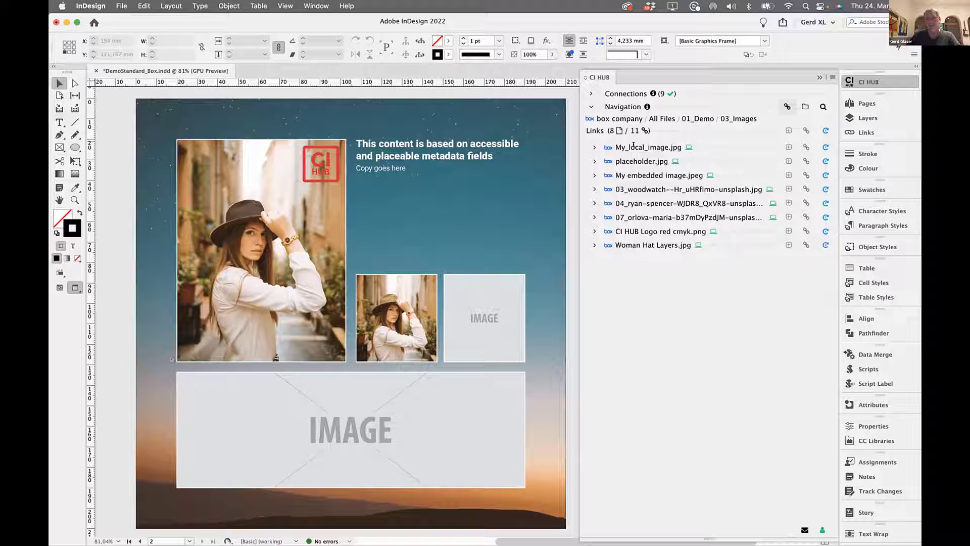
{"action": "left_click", "coordinate": [587, 146]}
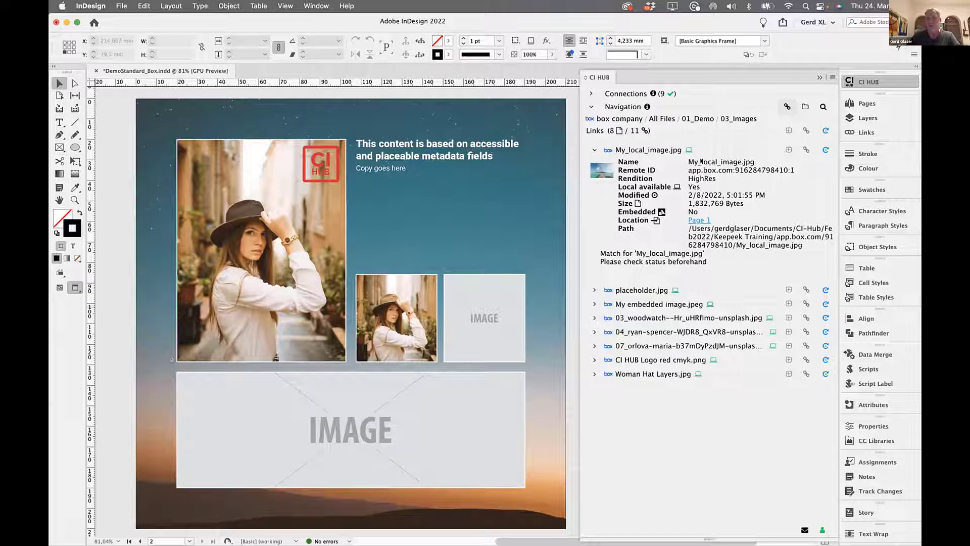
{"action": "left_click", "coordinate": [693, 220]}
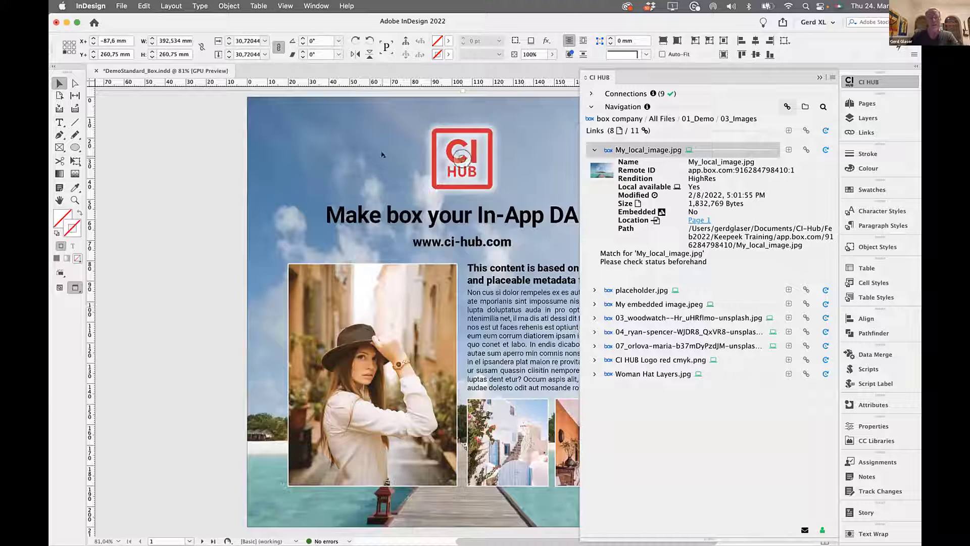
{"action": "left_click", "coordinate": [593, 148]}
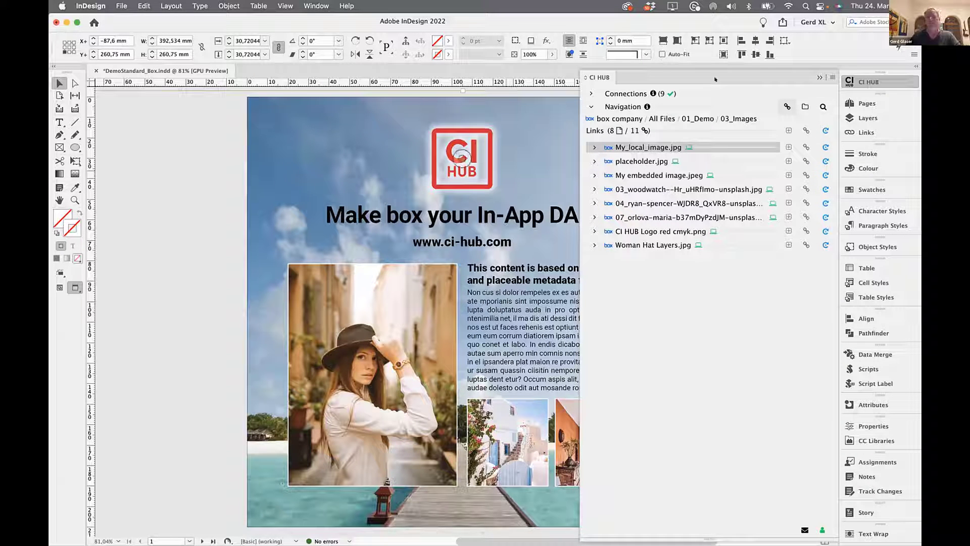
Step: Place 01_bild.jpg from Dropbox's 01_Cars_Demo/01_Assets folder in the upper-left corner of page 1 and review the document's links
{"action": "left_click", "coordinate": [625, 118]}
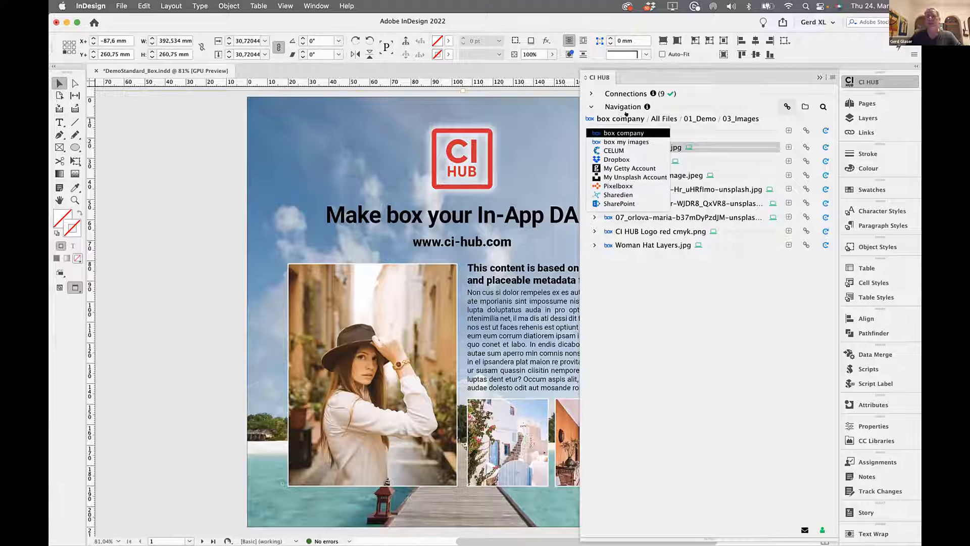
{"action": "left_click", "coordinate": [616, 159]}
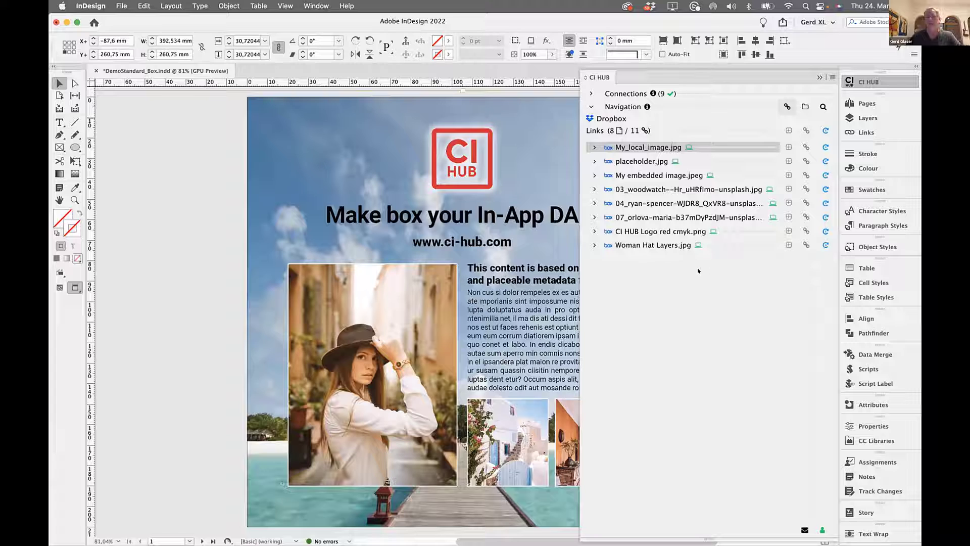
{"action": "left_click", "coordinate": [805, 106]}
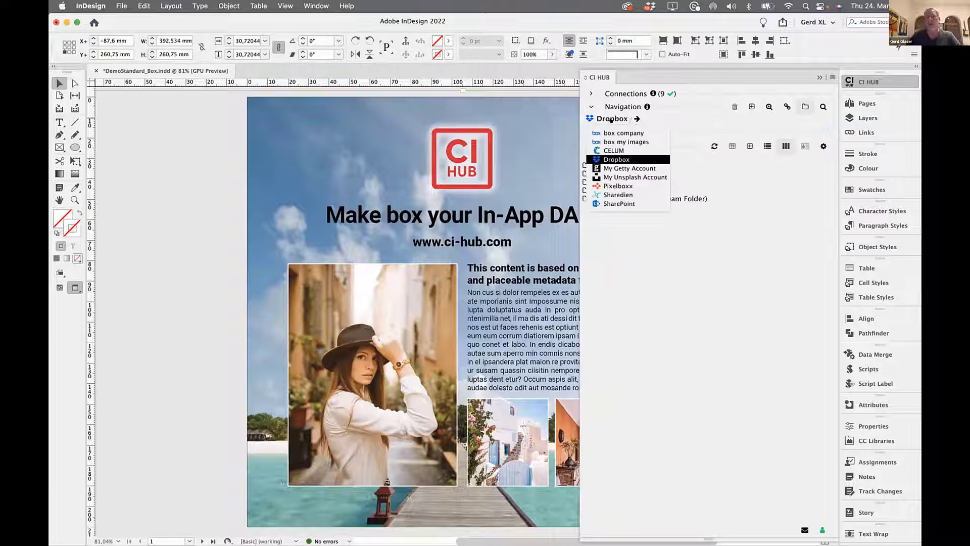
{"action": "double_click", "coordinate": [621, 173]}
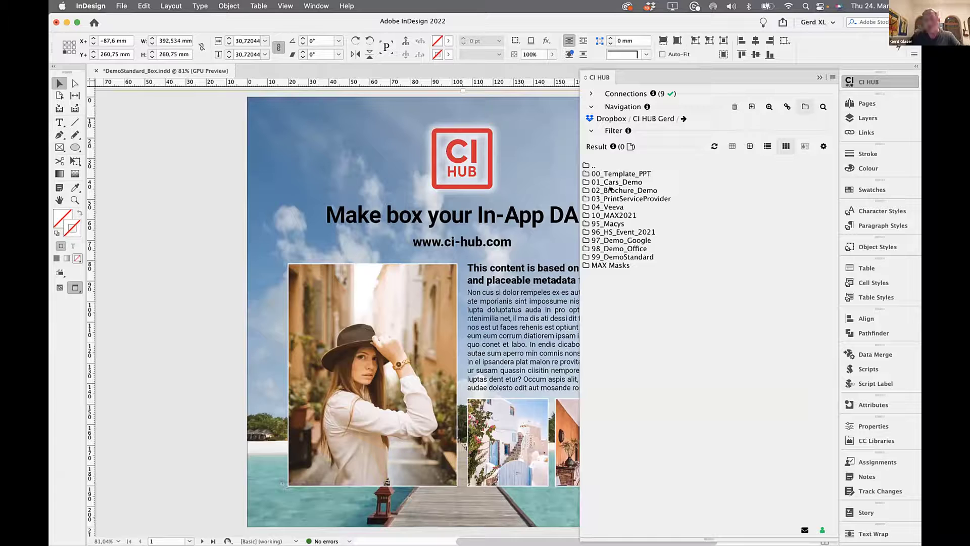
{"action": "double_click", "coordinate": [625, 181]}
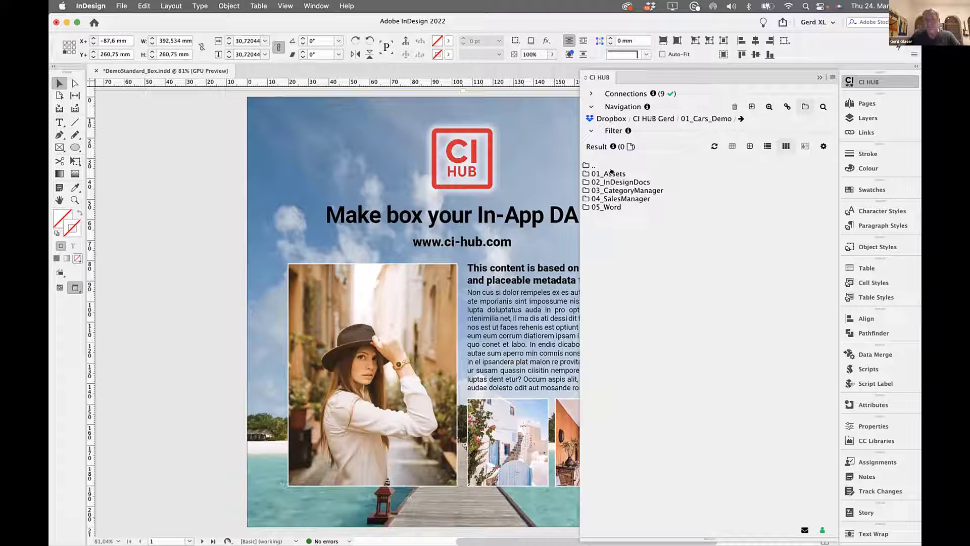
{"action": "double_click", "coordinate": [611, 174]}
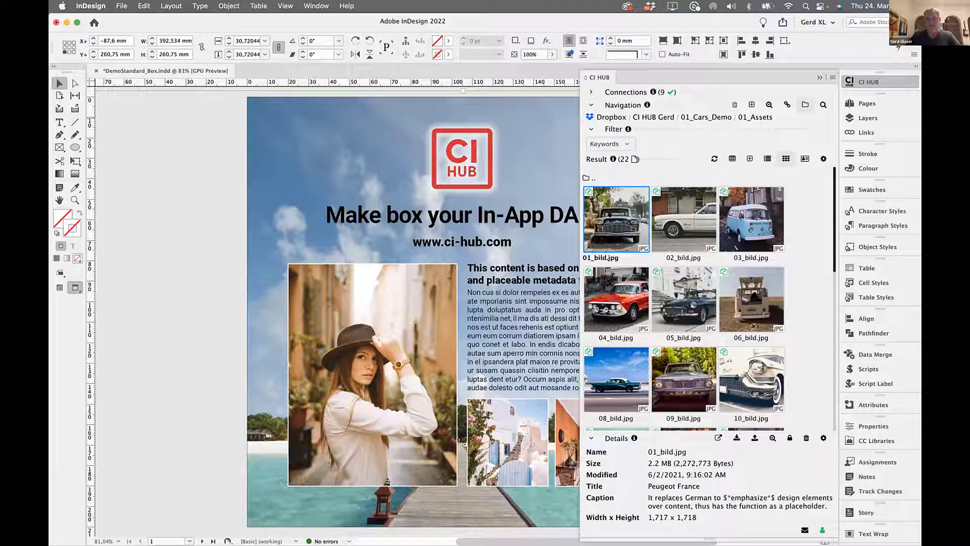
{"action": "left_click_drag", "start_coordinate": [609, 218], "coordinate": [338, 189]}
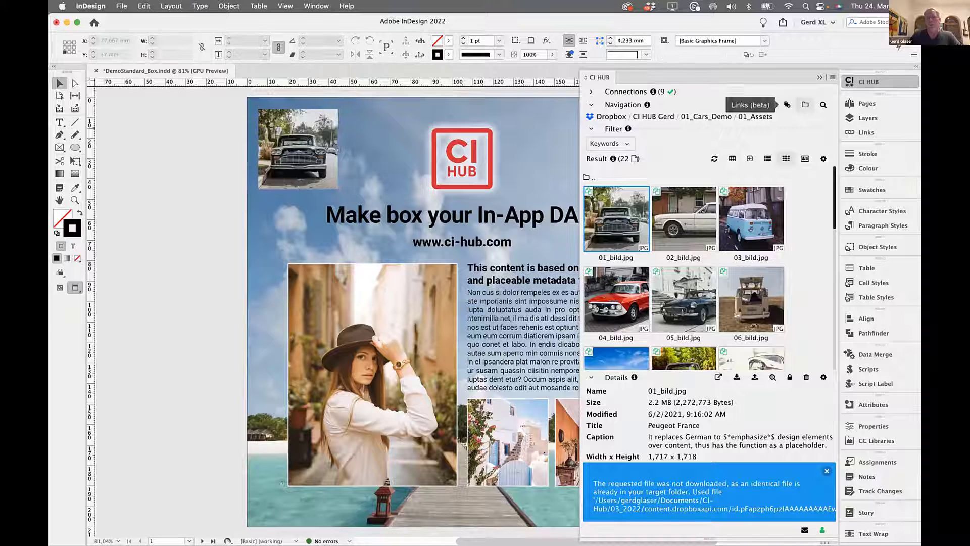
{"action": "left_click", "coordinate": [779, 104]}
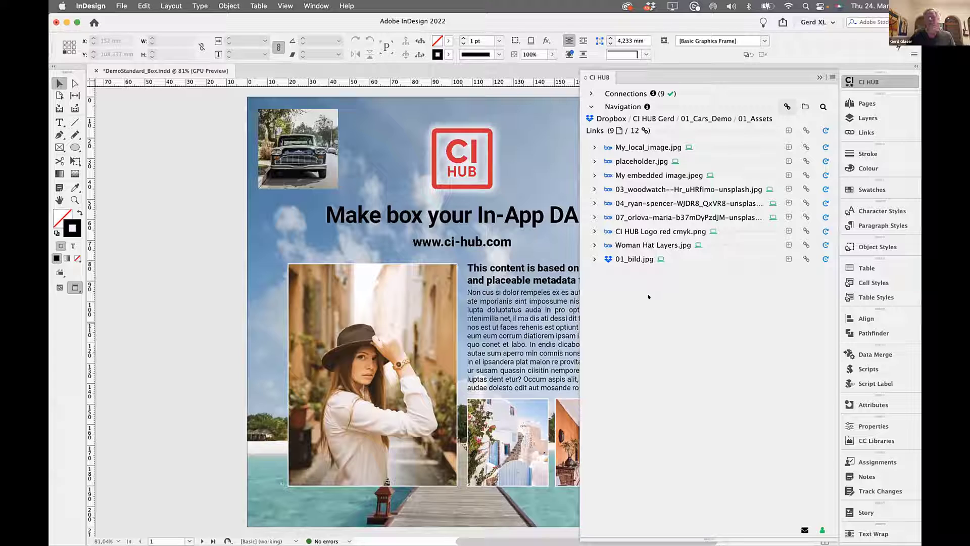
Step: Switch to Photoshop and apply Hue/Saturation to the 03_woodwatch photo with Saturation -100 and Lightness +9
{"action": "key", "text": "super+Tab"}
{"action": "key", "text": "super+Tab"}
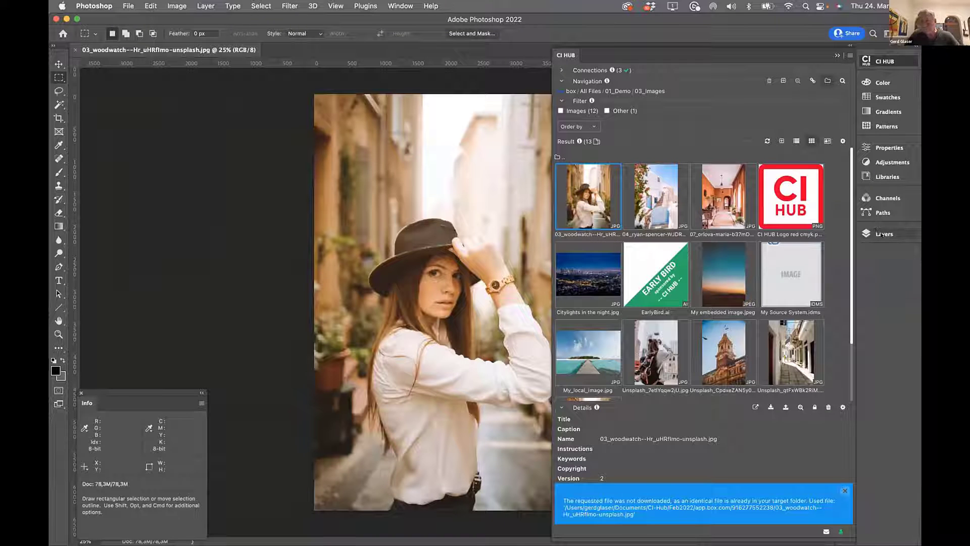
{"action": "left_click", "coordinate": [882, 212]}
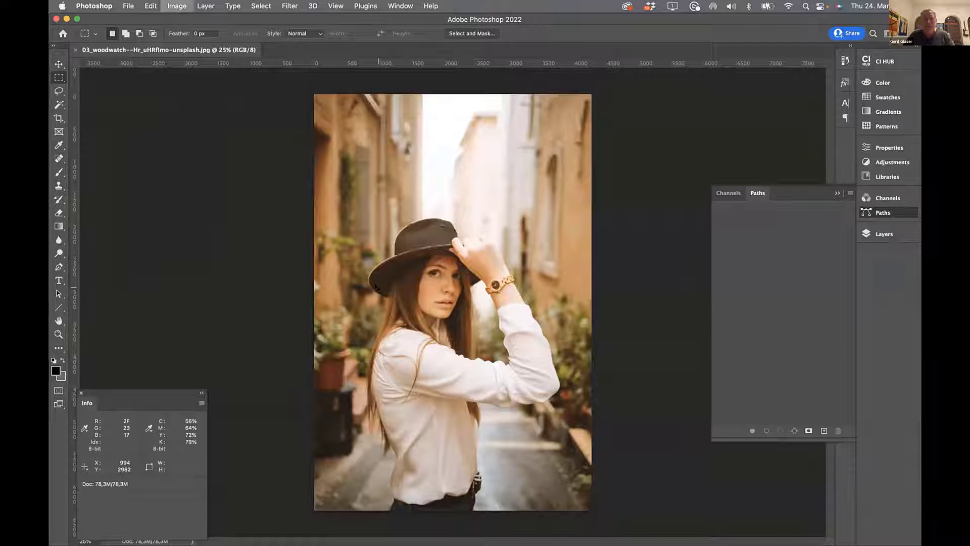
{"action": "key", "text": "super+u"}
{"action": "left_click_drag", "start_coordinate": [459, 247], "coordinate": [406, 223]}
{"action": "mouse_move", "coordinate": [461, 247]}
{"action": "left_mouse_down"}
{"action": "mouse_move", "coordinate": [474, 247]}
{"action": "mouse_move", "coordinate": [464, 247]}
{"action": "left_mouse_up"}
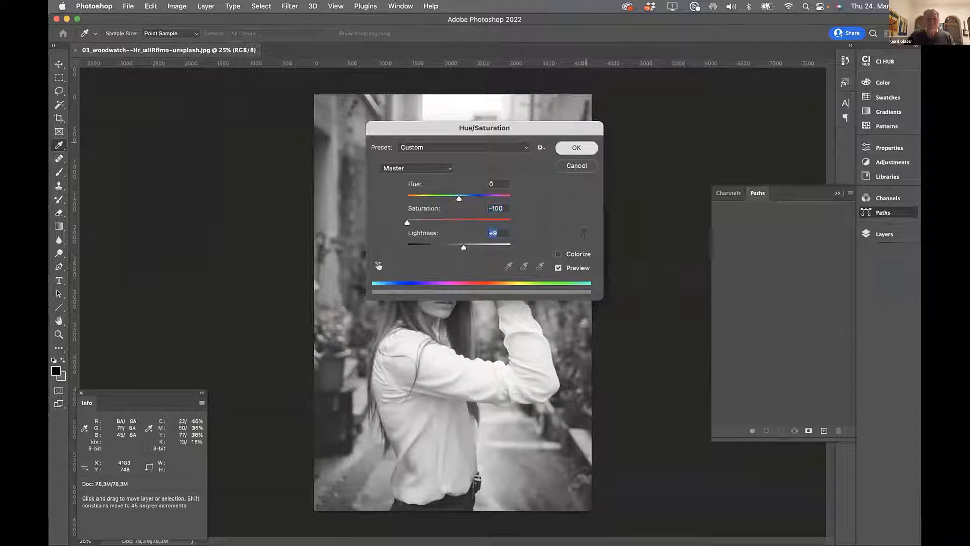
{"action": "key", "text": "Return"}
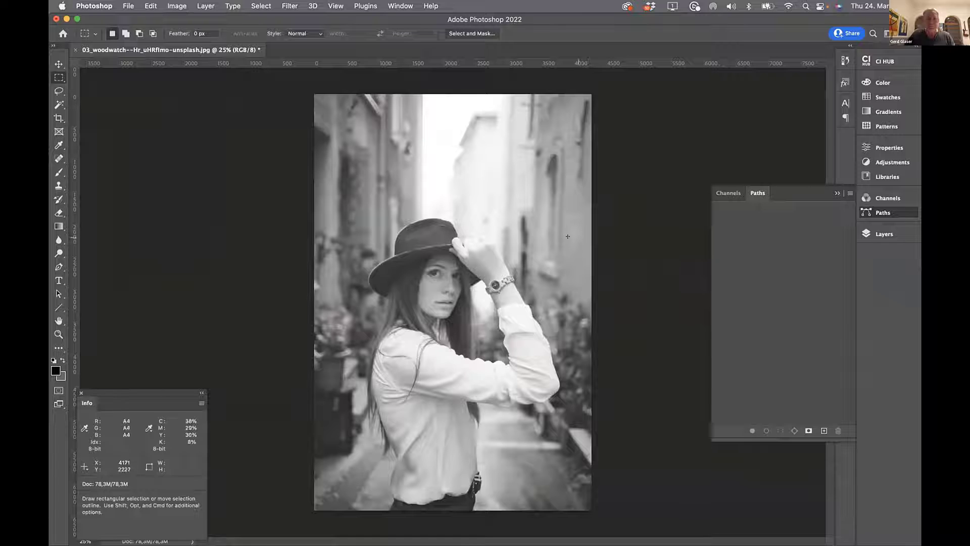
Step: Save the edited photo, update the 03_woodwatch file in Box from the active Photoshop document through CI HUB and refresh the results
{"action": "left_click", "coordinate": [883, 61]}
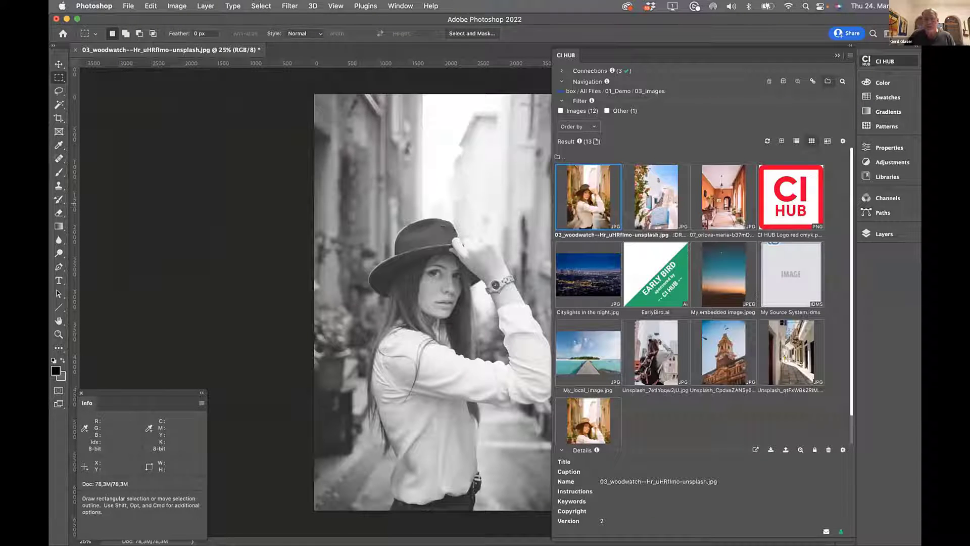
{"action": "key", "text": "super+s"}
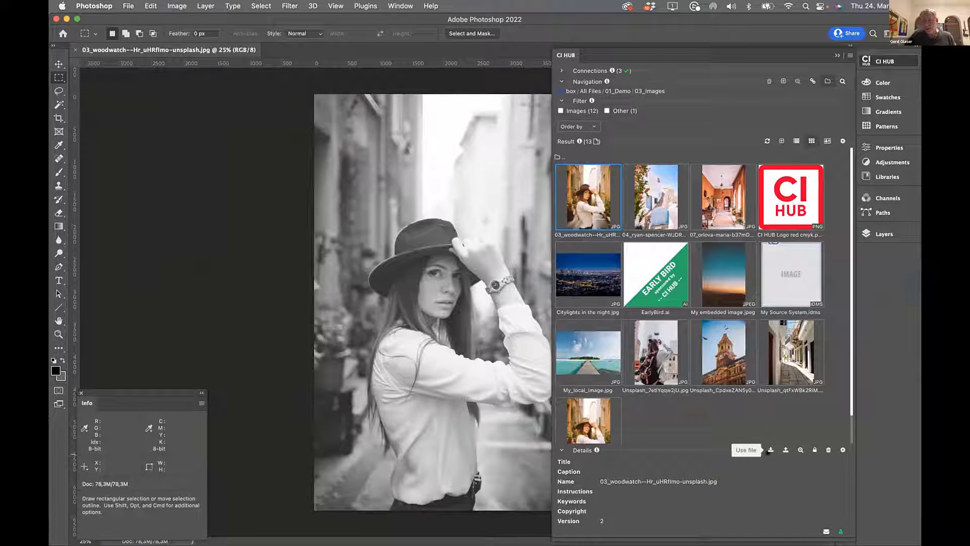
{"action": "left_click", "coordinate": [784, 449]}
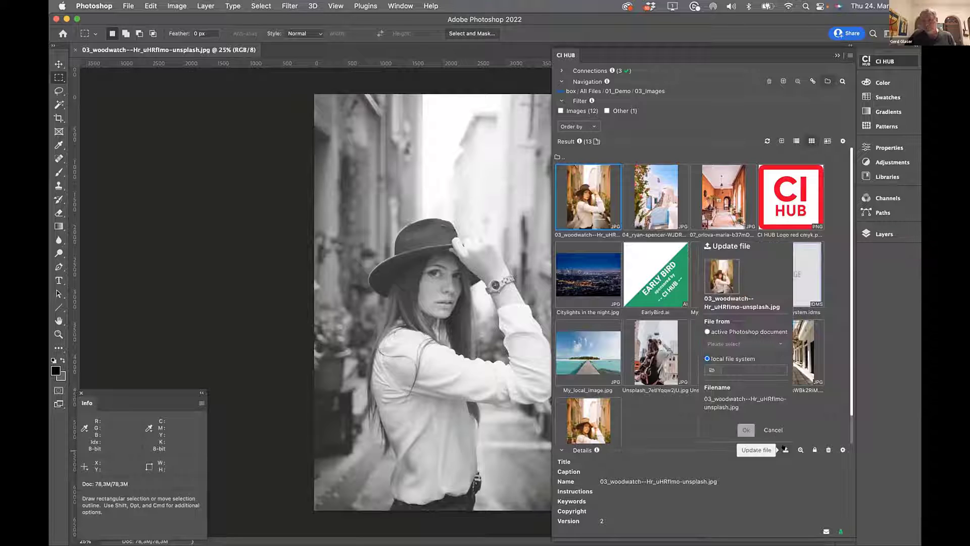
{"action": "left_click", "coordinate": [720, 331]}
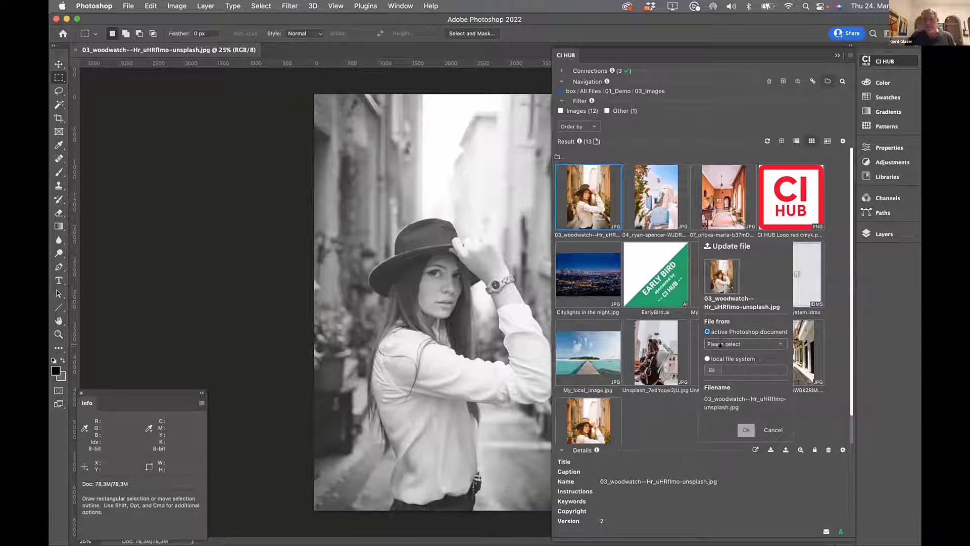
{"action": "left_click", "coordinate": [727, 344]}
{"action": "left_click", "coordinate": [723, 360]}
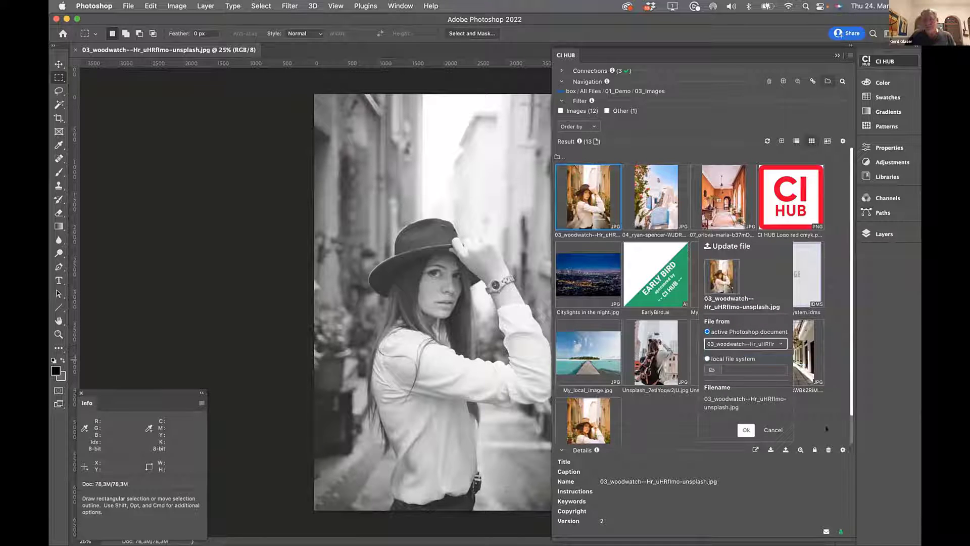
{"action": "left_click", "coordinate": [744, 429]}
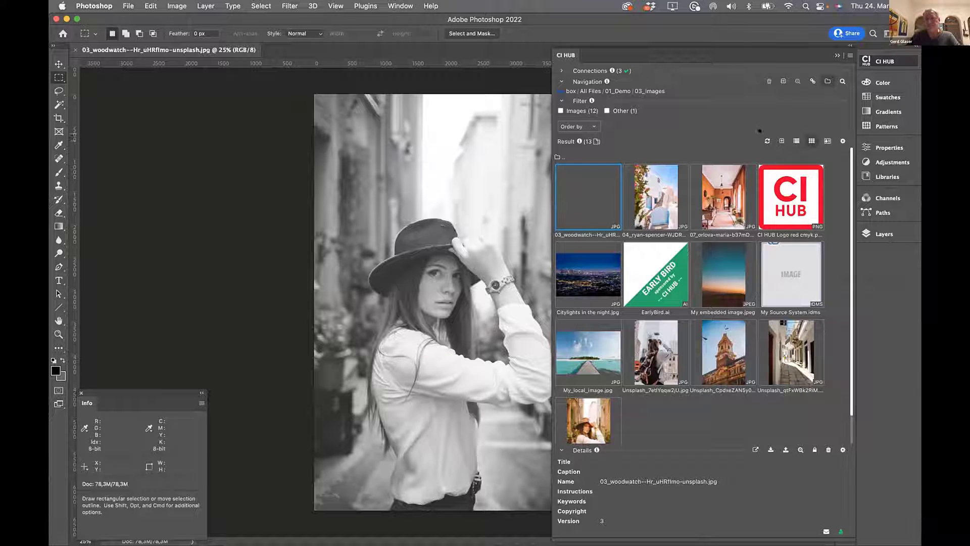
{"action": "left_click", "coordinate": [768, 140]}
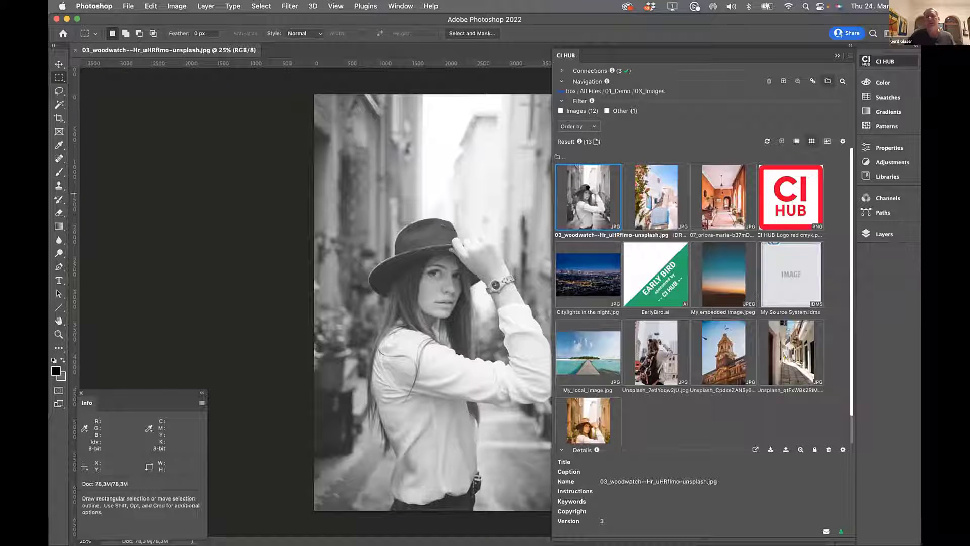
Step: Open the details of the 03_woodwatch asset in CI HUB and look through its three stored versions
{"action": "double_click", "coordinate": [587, 187]}
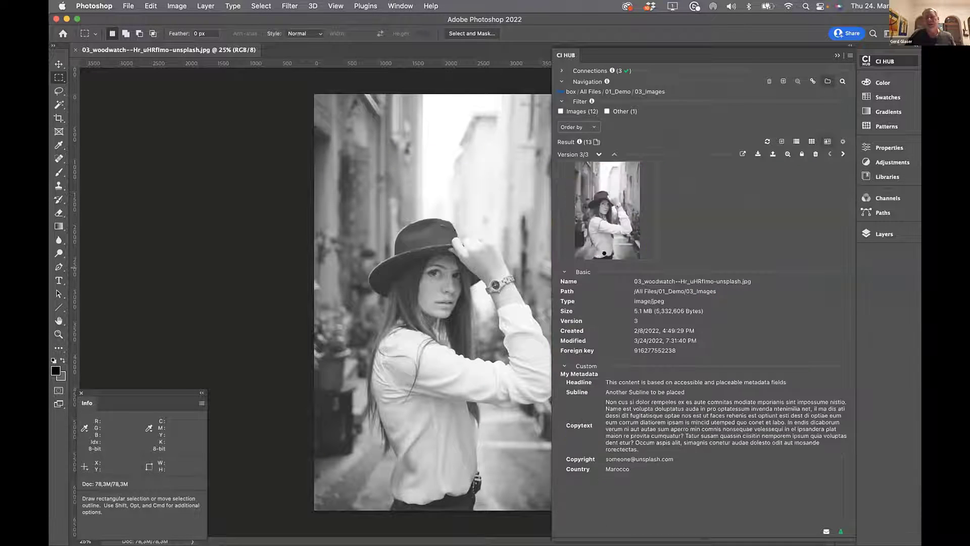
{"action": "left_click", "coordinate": [594, 154]}
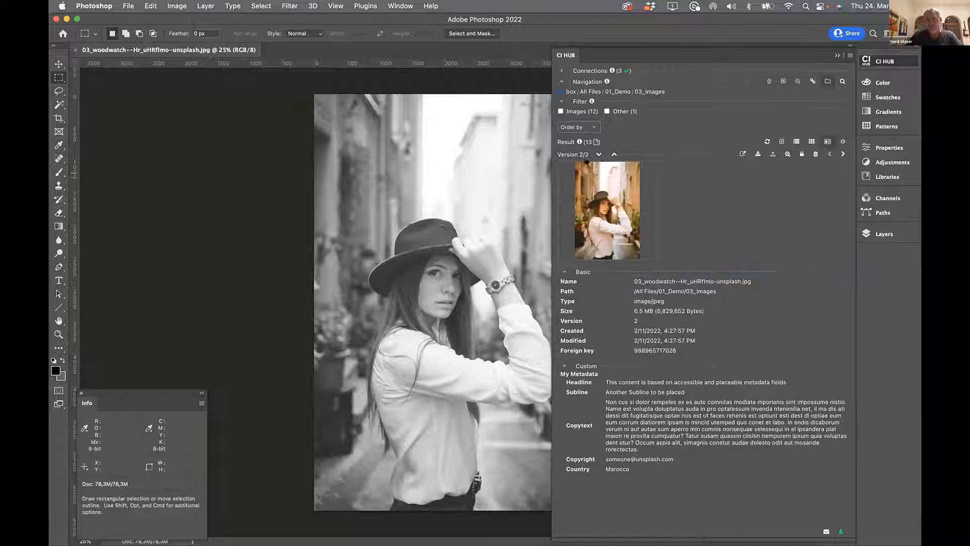
{"action": "left_click", "coordinate": [596, 154]}
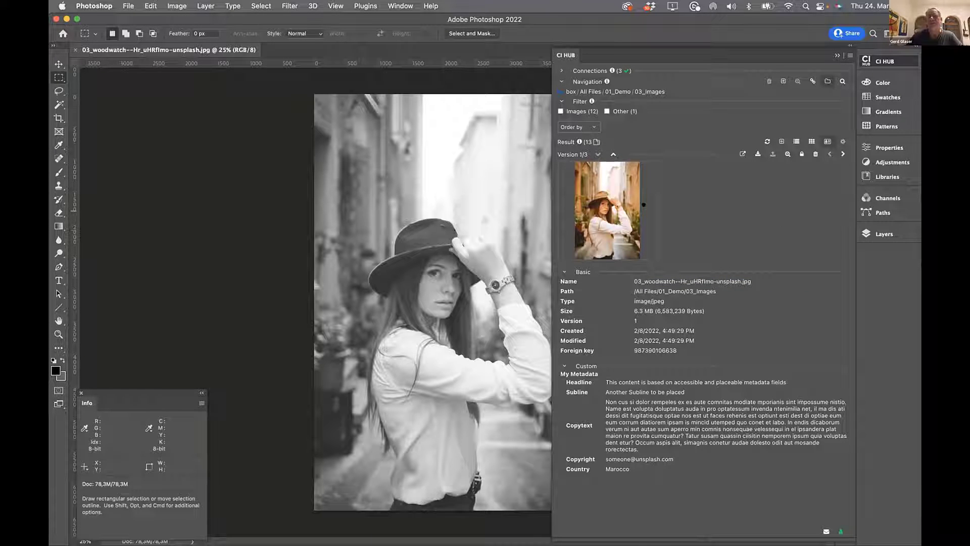
{"action": "left_click", "coordinate": [612, 154]}
{"action": "left_click", "coordinate": [613, 154]}
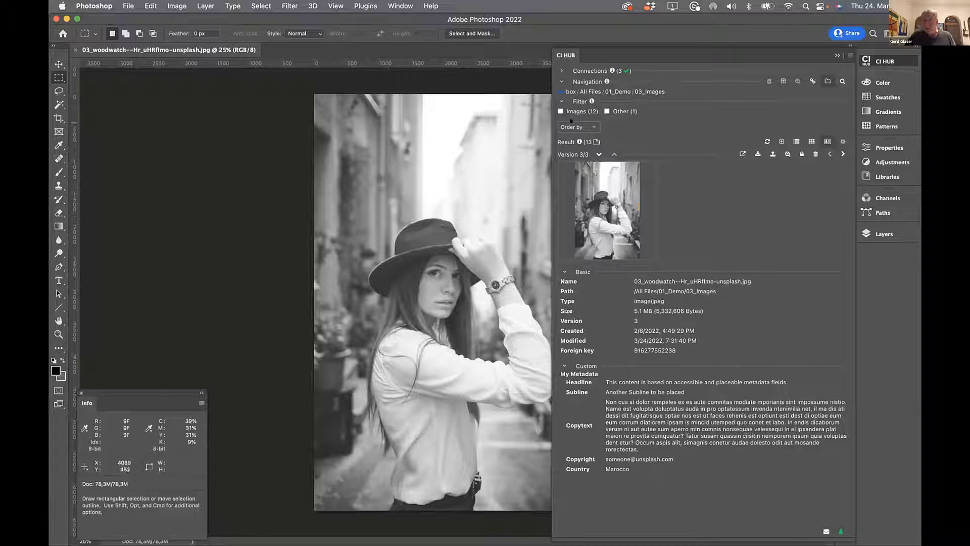
{"action": "left_click", "coordinate": [562, 92]}
{"action": "left_click", "coordinate": [576, 102]}
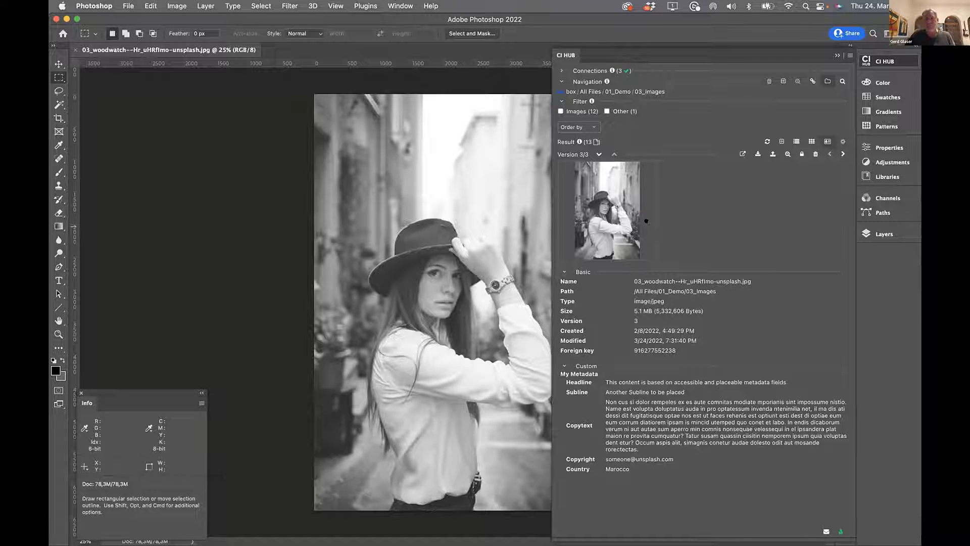
Step: Switch to InDesign and check the status of all linked files in CI HUB
{"action": "key", "text": "super+Tab"}
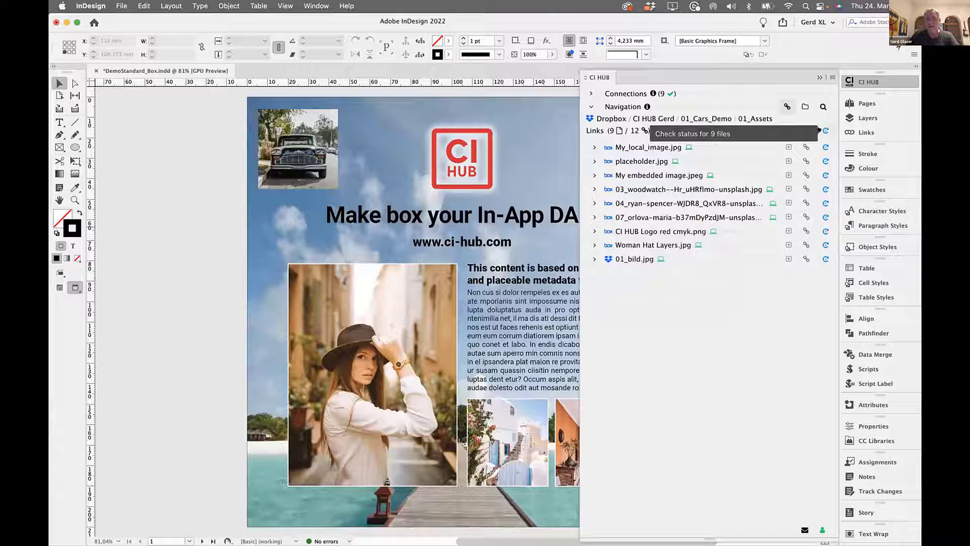
{"action": "left_click", "coordinate": [822, 130]}
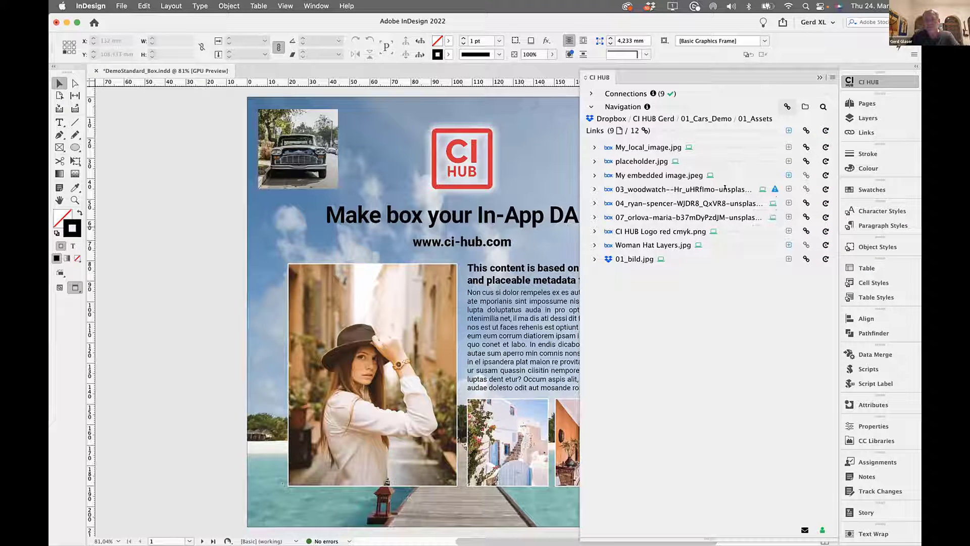
{"action": "mouse_move", "coordinate": [773, 191]}
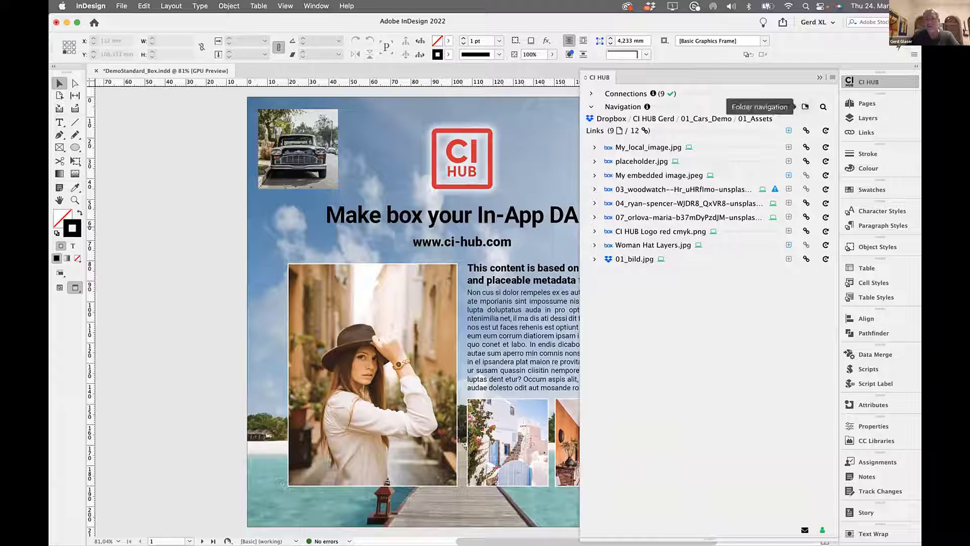
Step: Change the CI HUB source from Dropbox to box my images, return to the document's links and recheck their status
{"action": "left_click", "coordinate": [805, 105]}
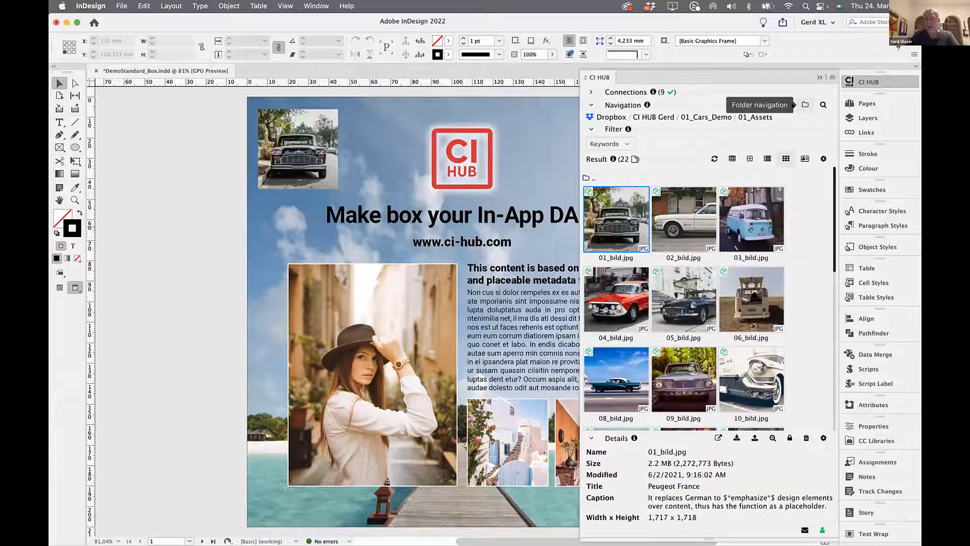
{"action": "left_click", "coordinate": [610, 117]}
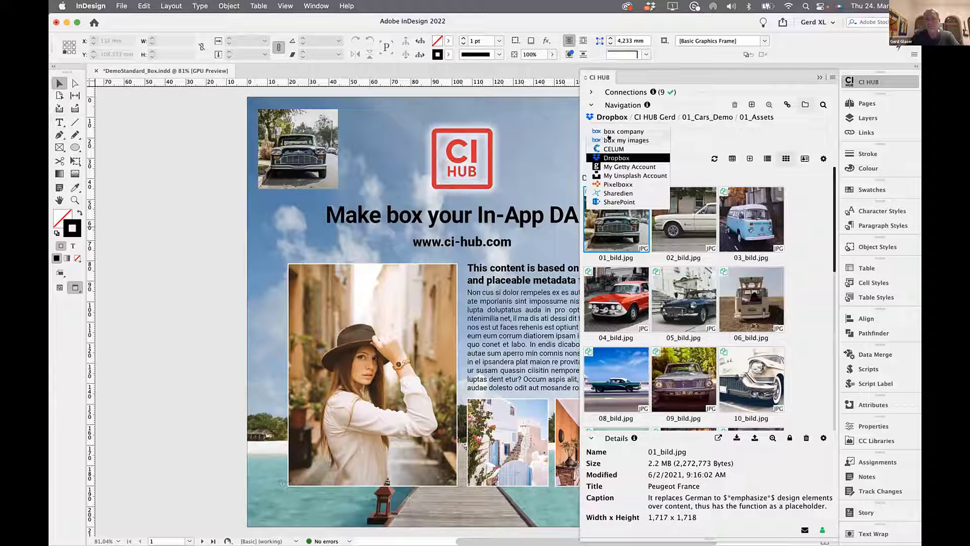
{"action": "left_click", "coordinate": [611, 140]}
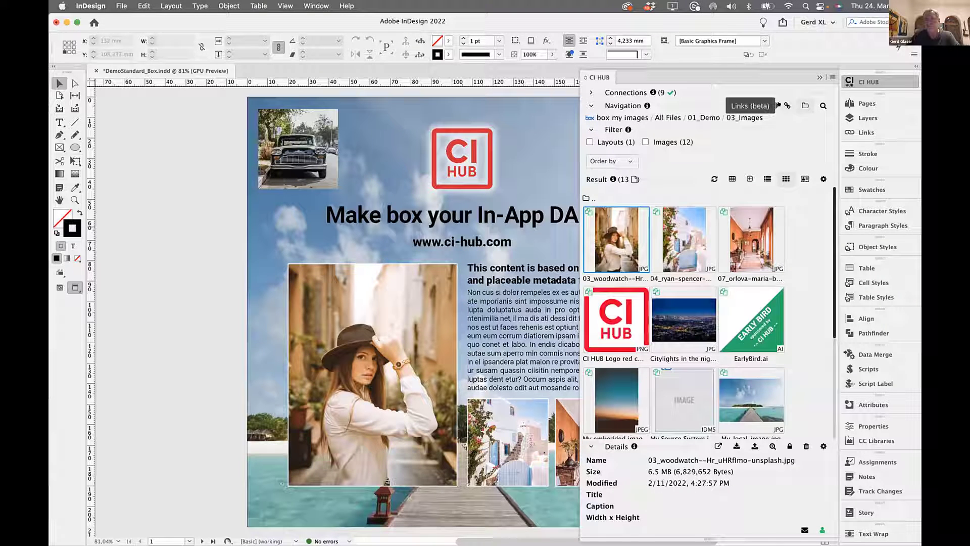
{"action": "left_click", "coordinate": [784, 105]}
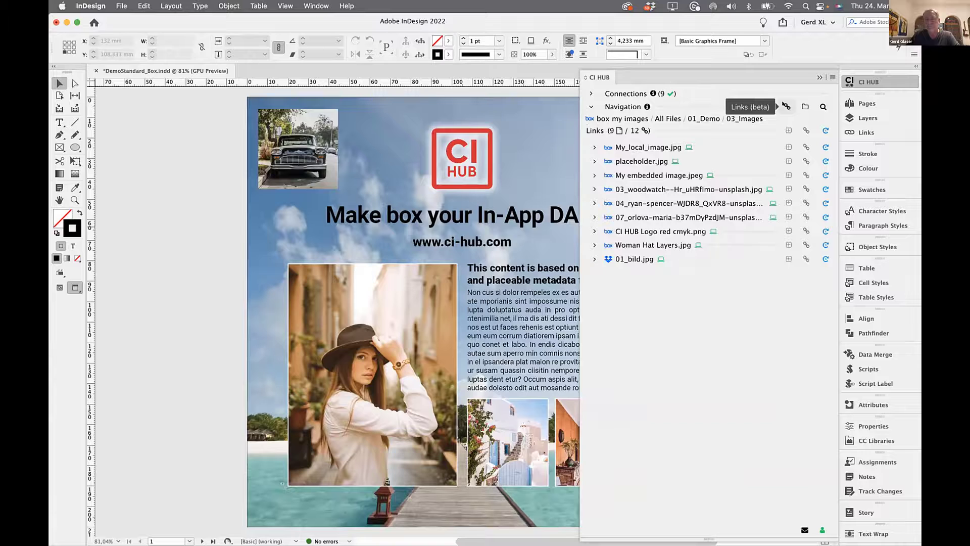
{"action": "left_click", "coordinate": [820, 130]}
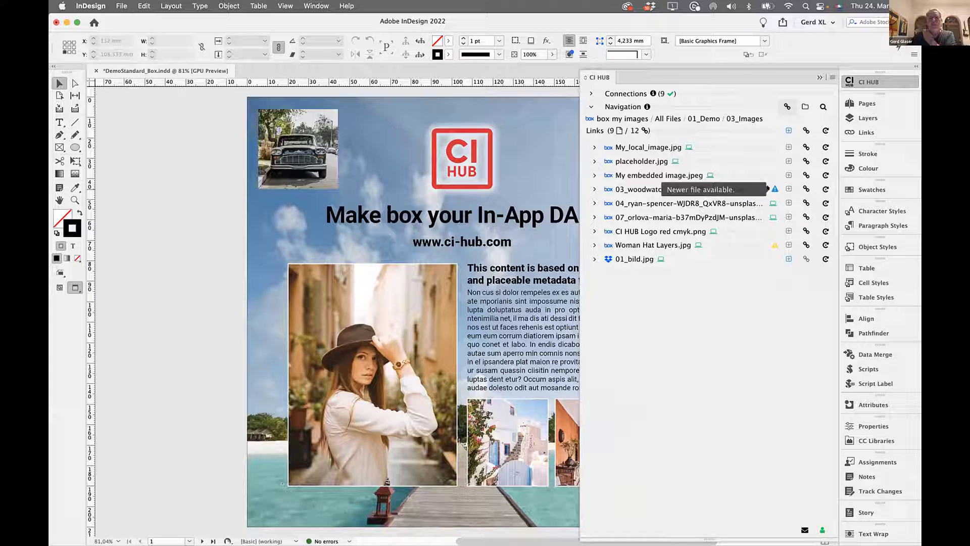
Step: Compare the stored versions of the 03_woodwatch link and relink it to the black-and-white version with Original conversion and same filenames enabled
{"action": "left_click", "coordinate": [593, 188]}
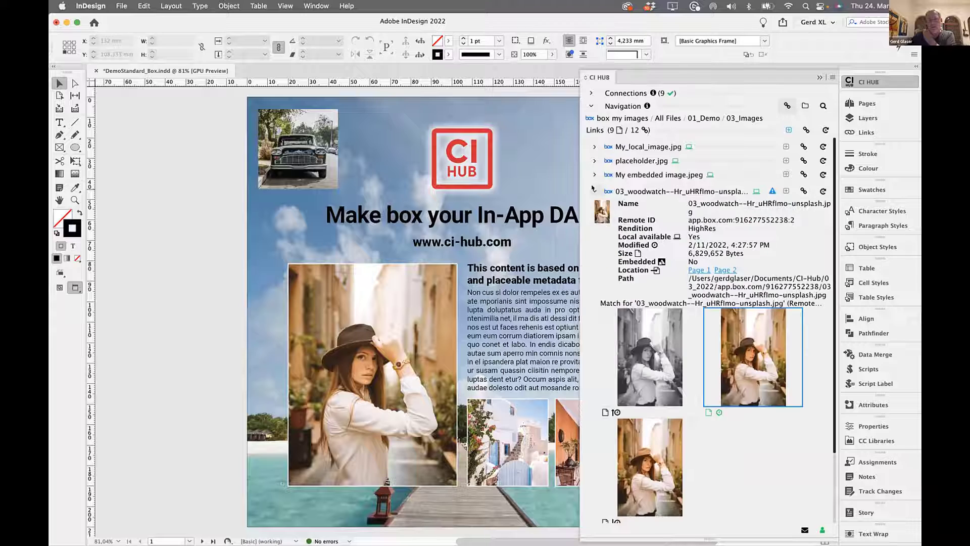
{"action": "scroll", "coordinate": [750, 477], "scroll_direction": "down", "scroll_amount": 3}
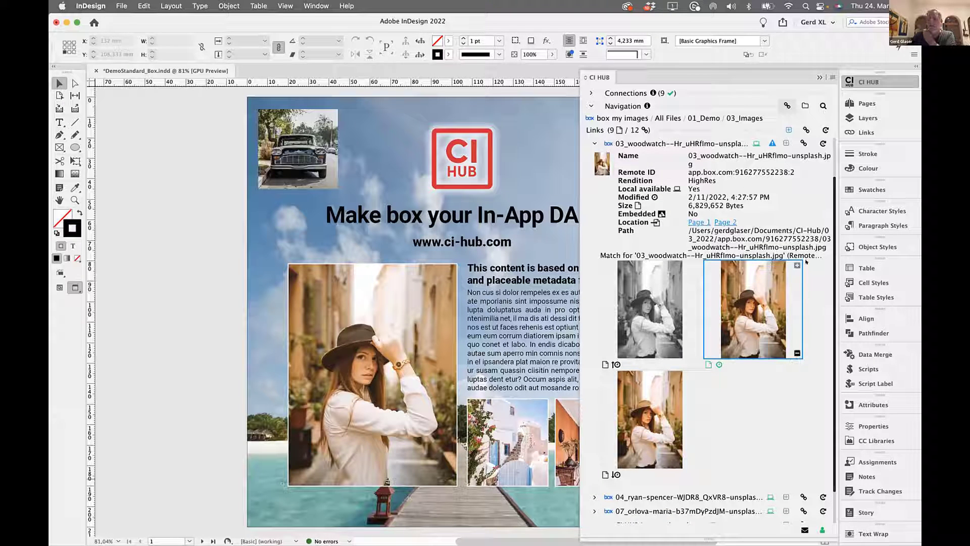
{"action": "left_click", "coordinate": [372, 375]}
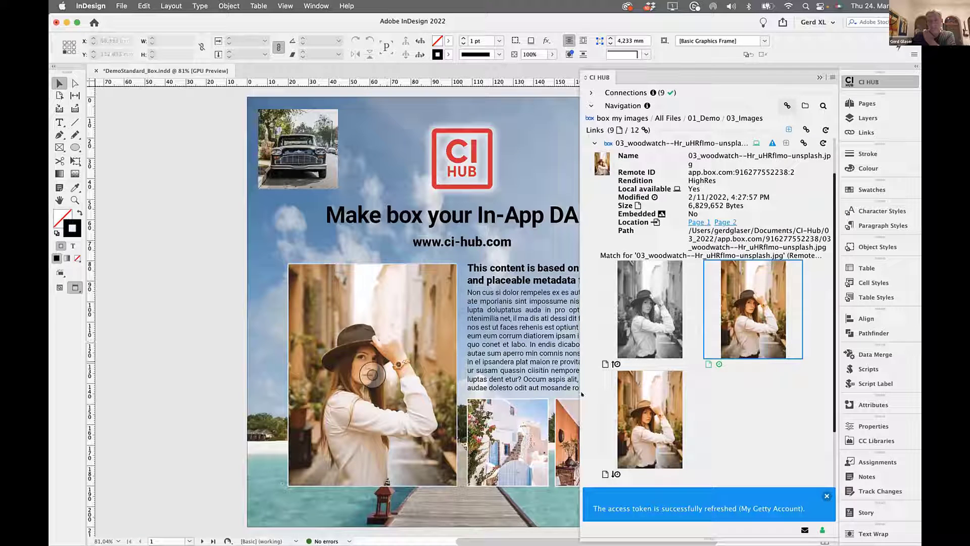
{"action": "mouse_move", "coordinate": [643, 310]}
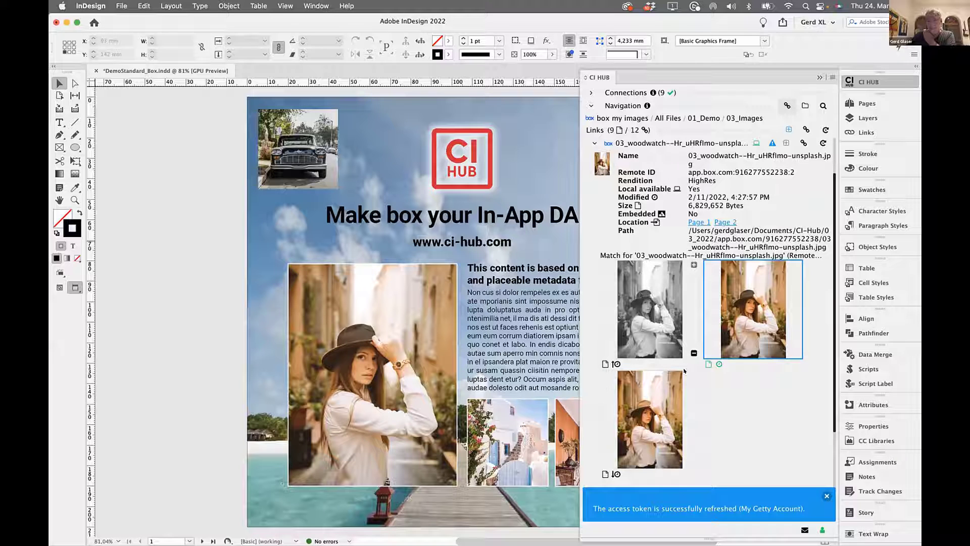
{"action": "mouse_move", "coordinate": [718, 364]}
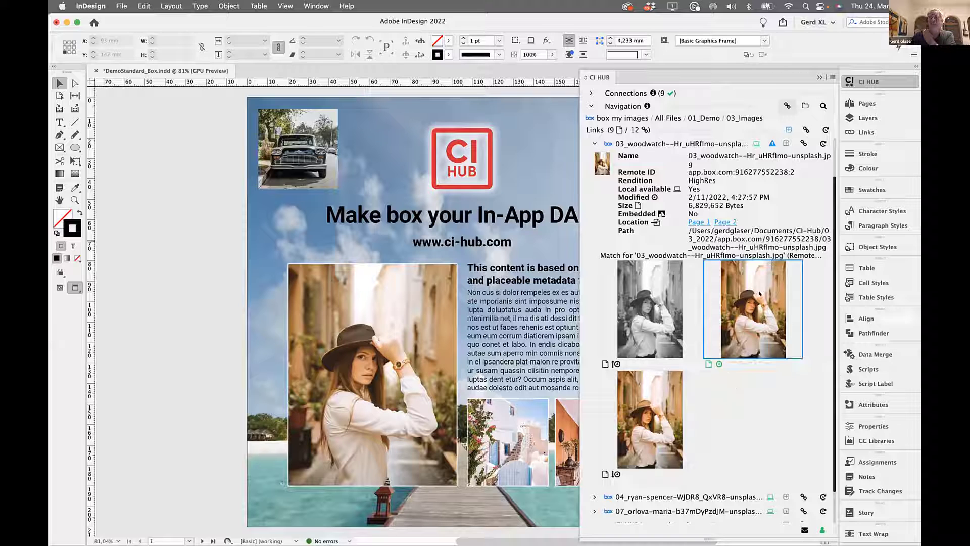
{"action": "left_click", "coordinate": [684, 313]}
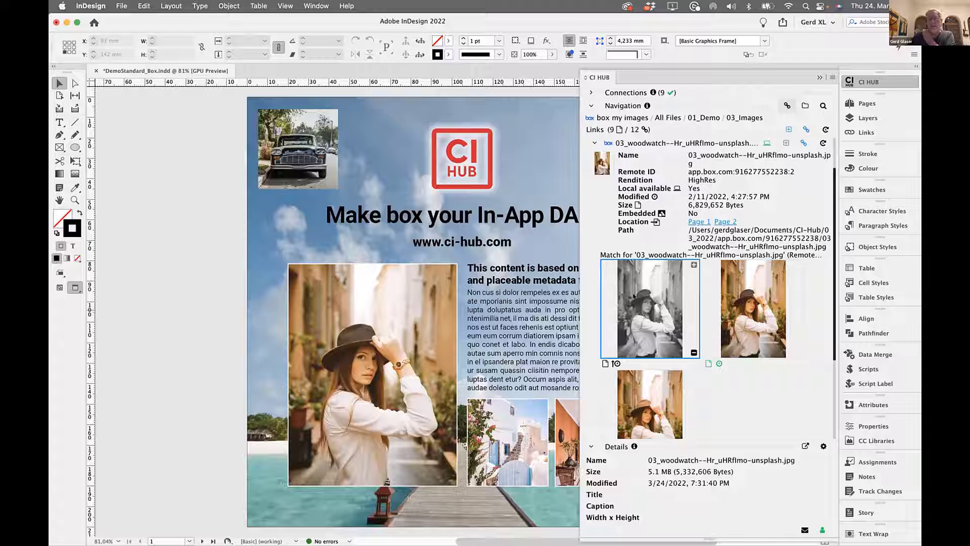
{"action": "left_click", "coordinate": [796, 140]}
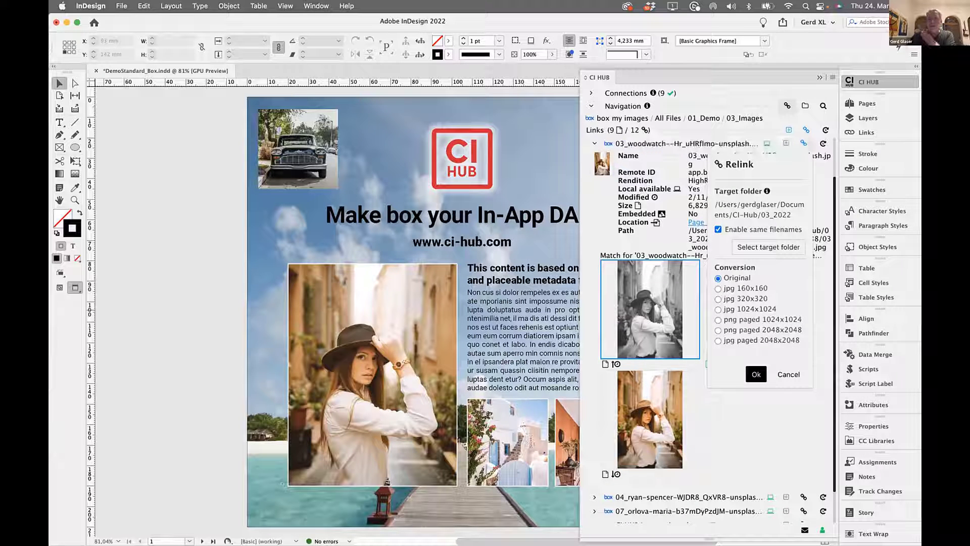
{"action": "left_click", "coordinate": [751, 370]}
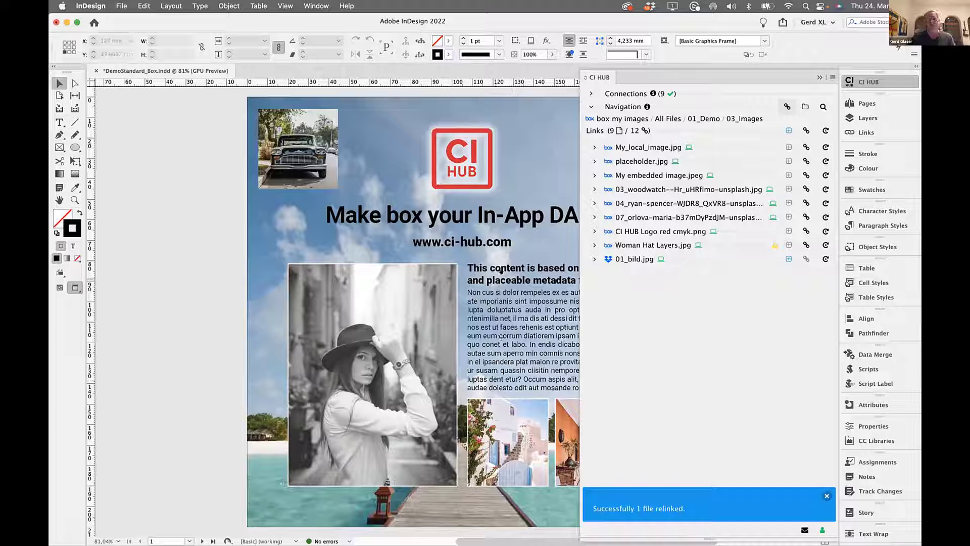
Step: Relink all the document's outdated or low-resolution links at once using the Original conversion with same filenames enabled
{"action": "left_click_drag", "start_coordinate": [501, 272], "coordinate": [386, 271]}
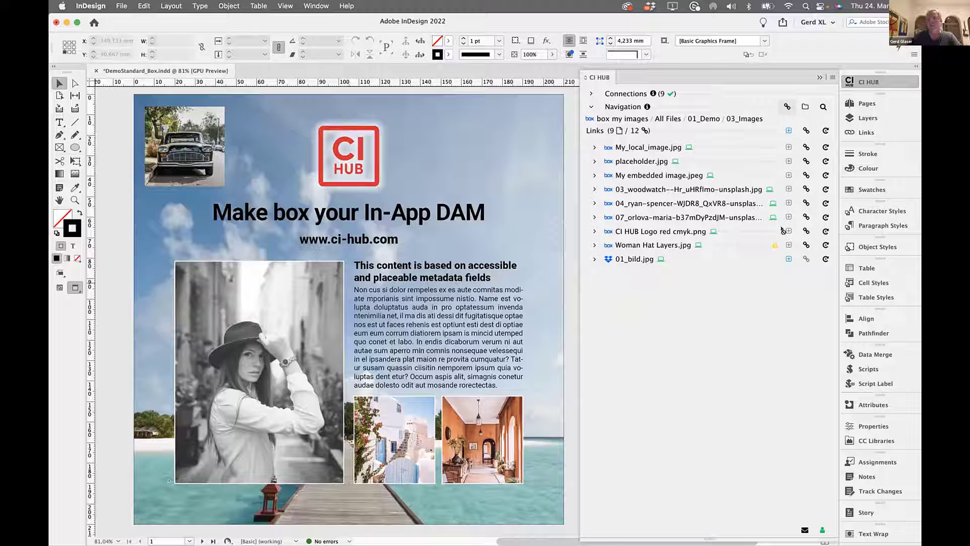
{"action": "left_click", "coordinate": [804, 131]}
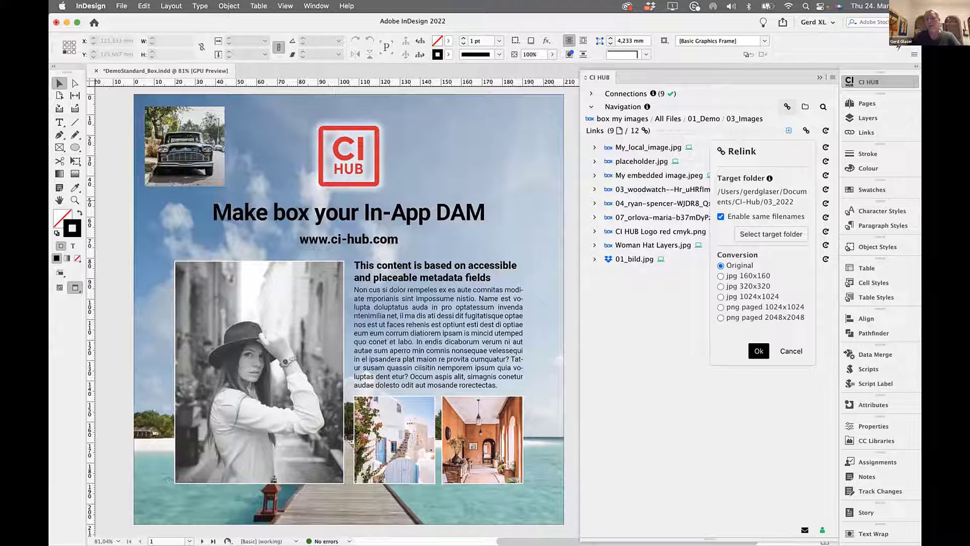
{"action": "left_click", "coordinate": [758, 349]}
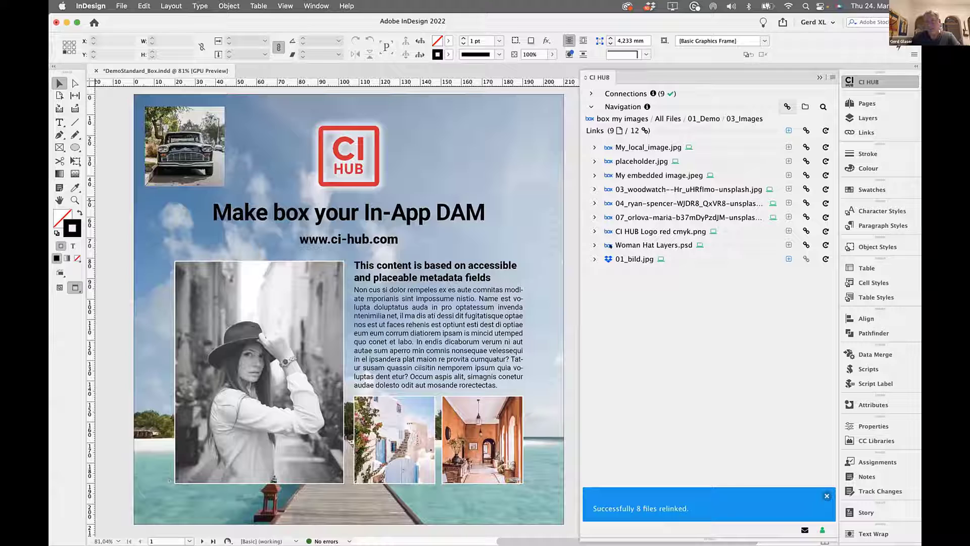
Step: Inspect the details of the Woman Hat Layers.psd link, go to its location on page 2 and clear the selection
{"action": "left_click", "coordinate": [594, 245]}
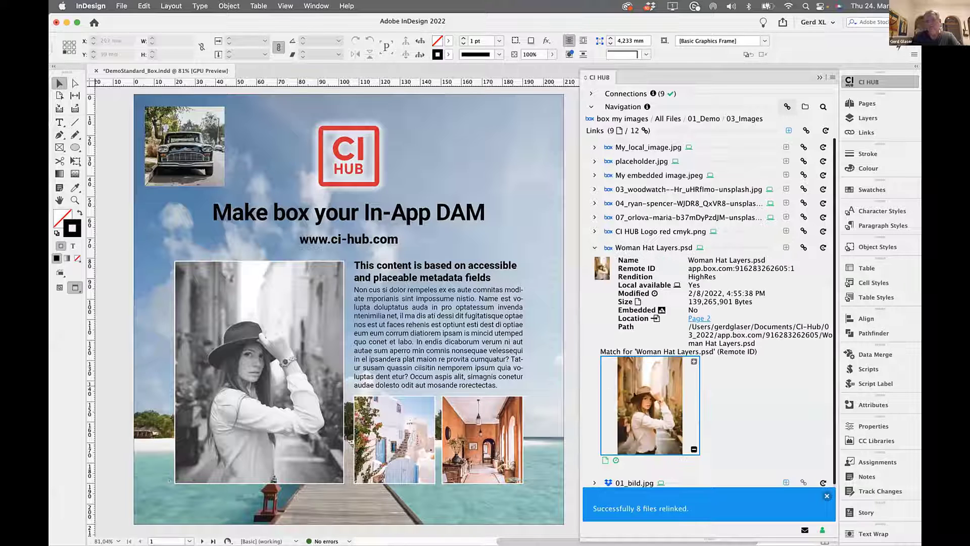
{"action": "left_click", "coordinate": [699, 319]}
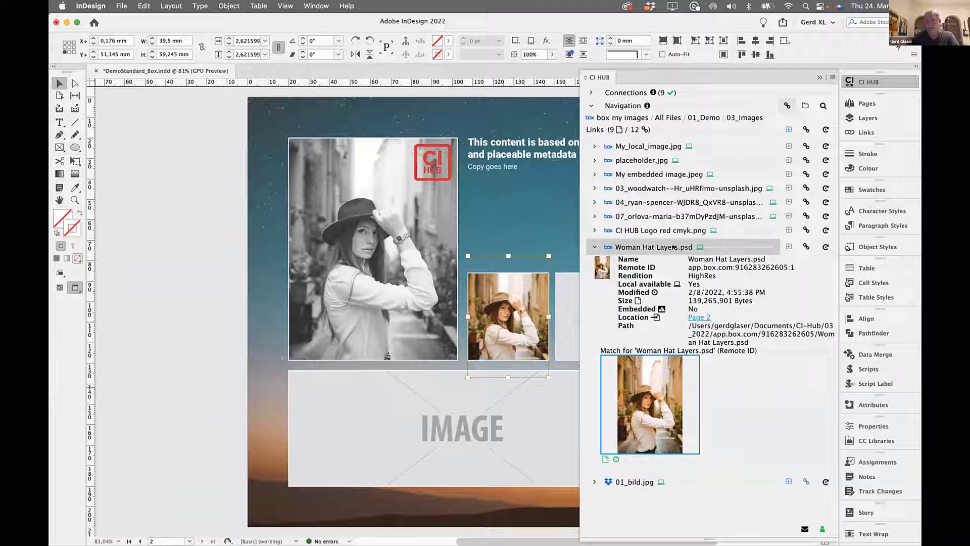
{"action": "left_click", "coordinate": [593, 246]}
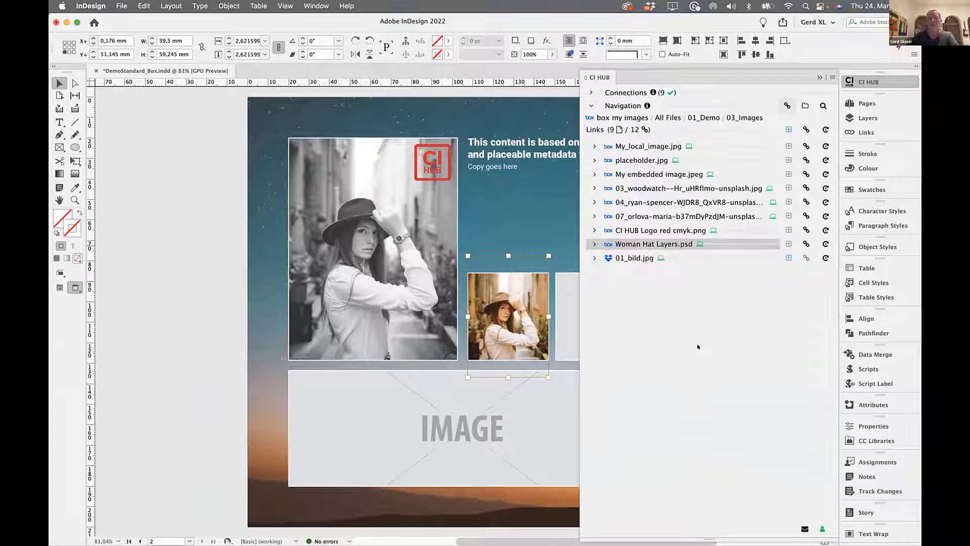
{"action": "left_click", "coordinate": [183, 276]}
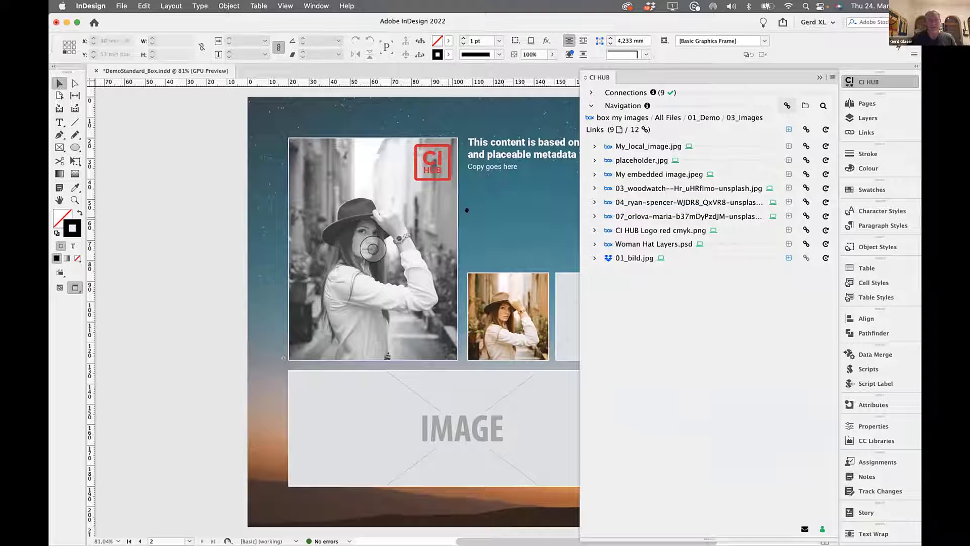
Step: Search box my images for "woodwatch" with the CI HUB search
{"action": "scroll", "coordinate": [467, 209], "scroll_direction": "right", "scroll_amount": 5}
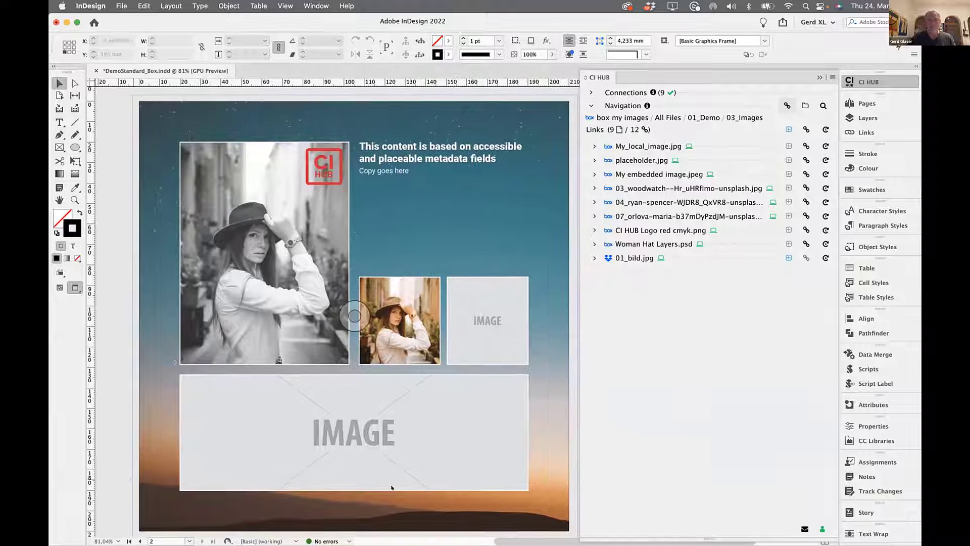
{"action": "left_click", "coordinate": [805, 104]}
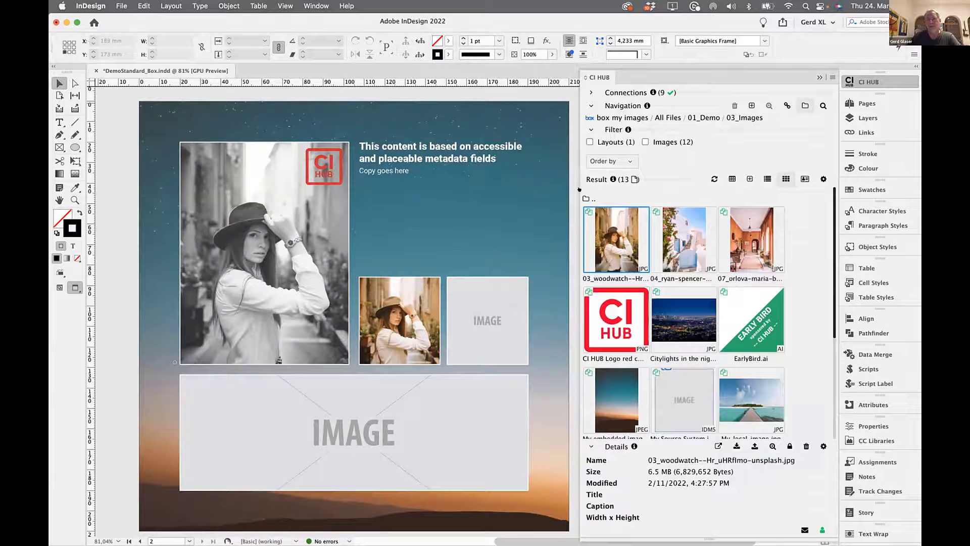
{"action": "left_click", "coordinate": [823, 107]}
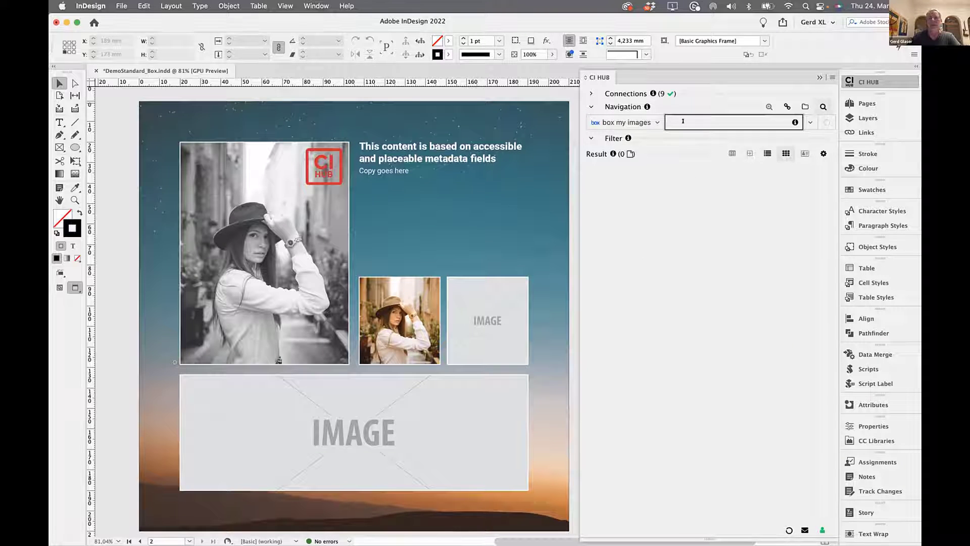
{"action": "type", "text": "w"}
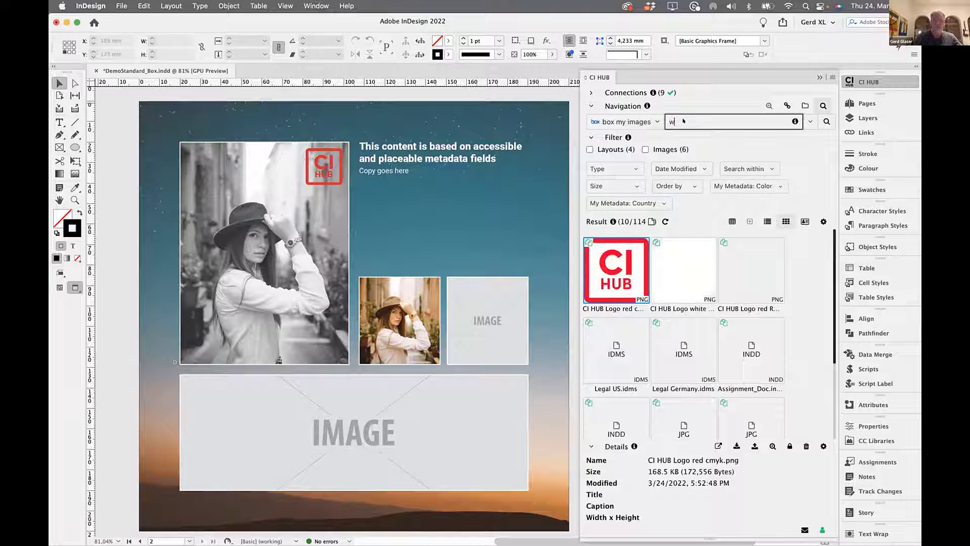
{"action": "type", "text": "oodwat"}
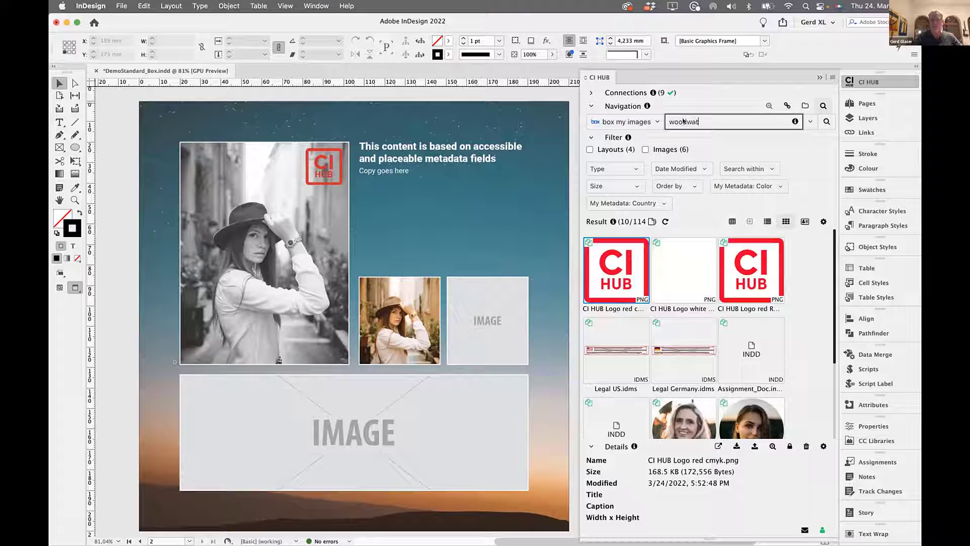
{"action": "type", "text": "ch"}
{"action": "key", "text": "Return"}
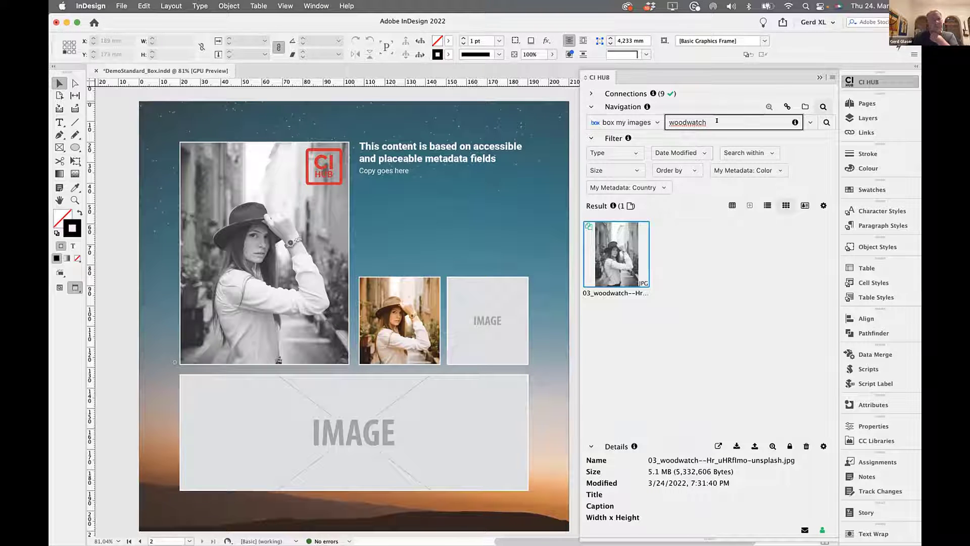
Step: Check the selectable search sources and the Type filter options for the woodwatch search
{"action": "left_click", "coordinate": [626, 122]}
{"action": "left_click", "coordinate": [627, 137]}
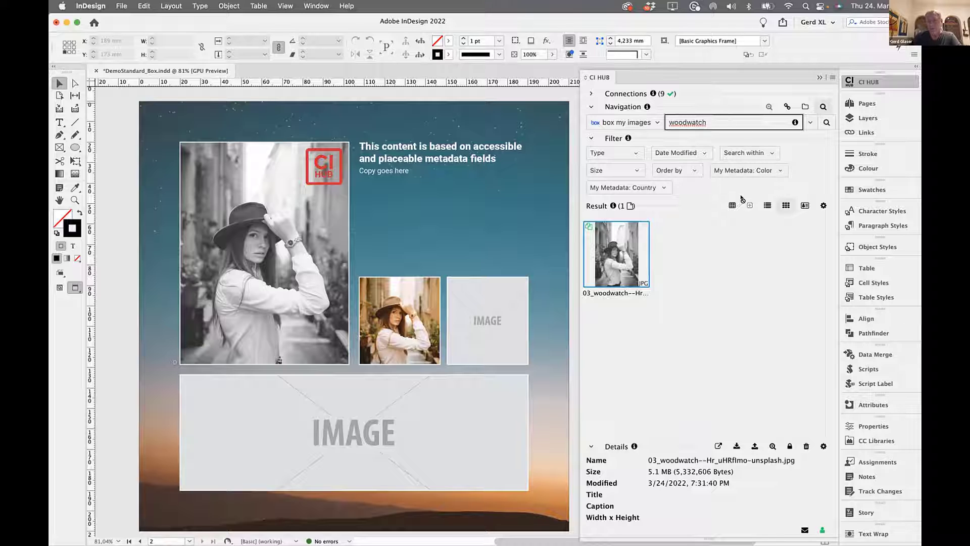
{"action": "left_click", "coordinate": [633, 148]}
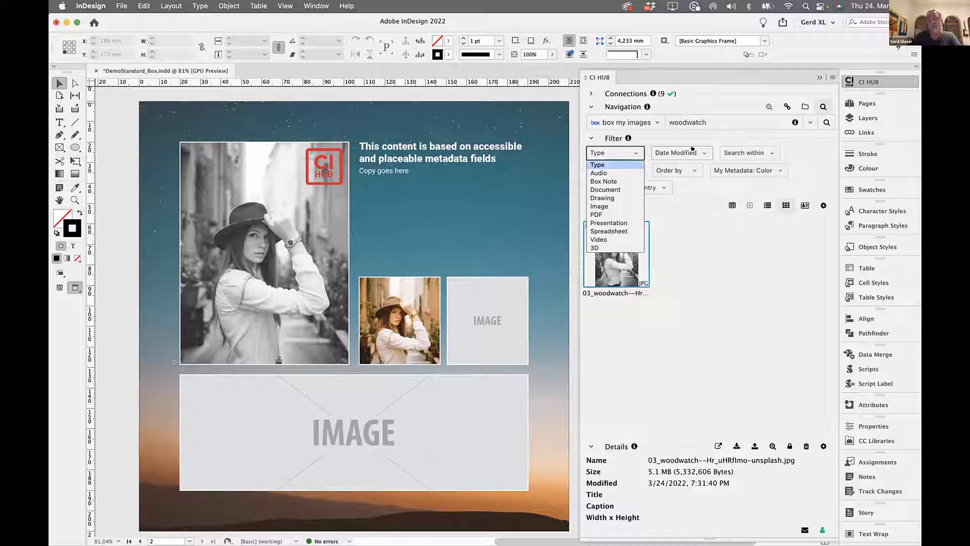
{"action": "left_click", "coordinate": [803, 148]}
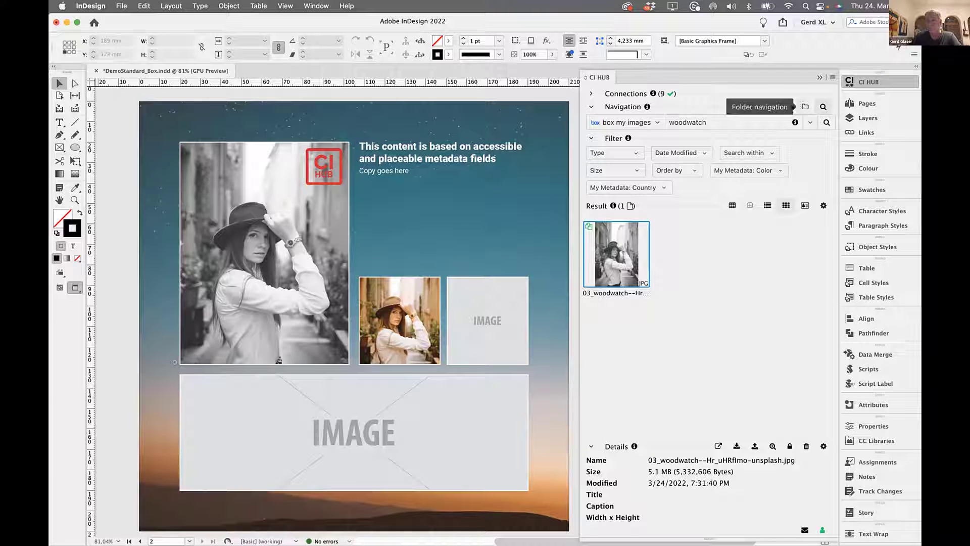
Step: Return to the 03_Images folder and run a similarity search in My Getty Account for the small colour photo of the woman with hat
{"action": "left_click", "coordinate": [803, 106]}
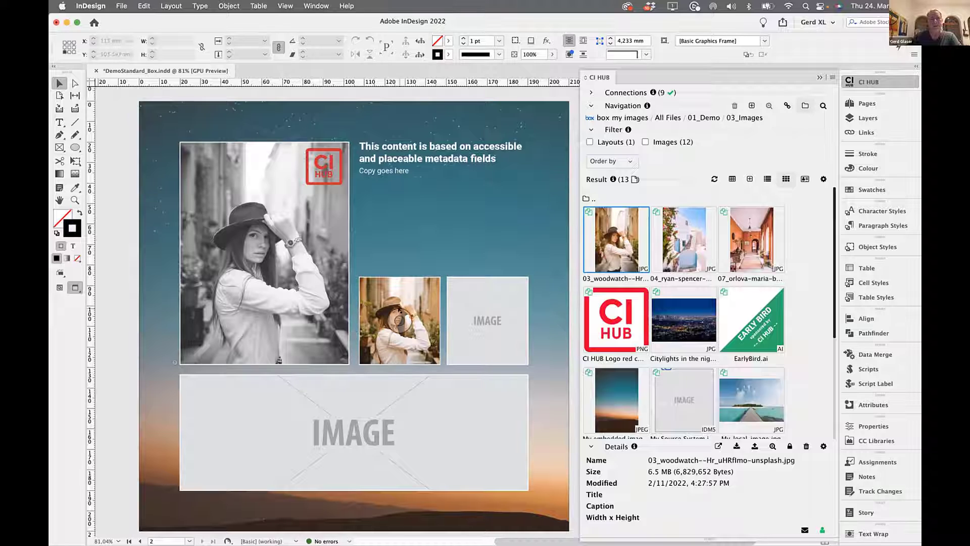
{"action": "left_click", "coordinate": [384, 287]}
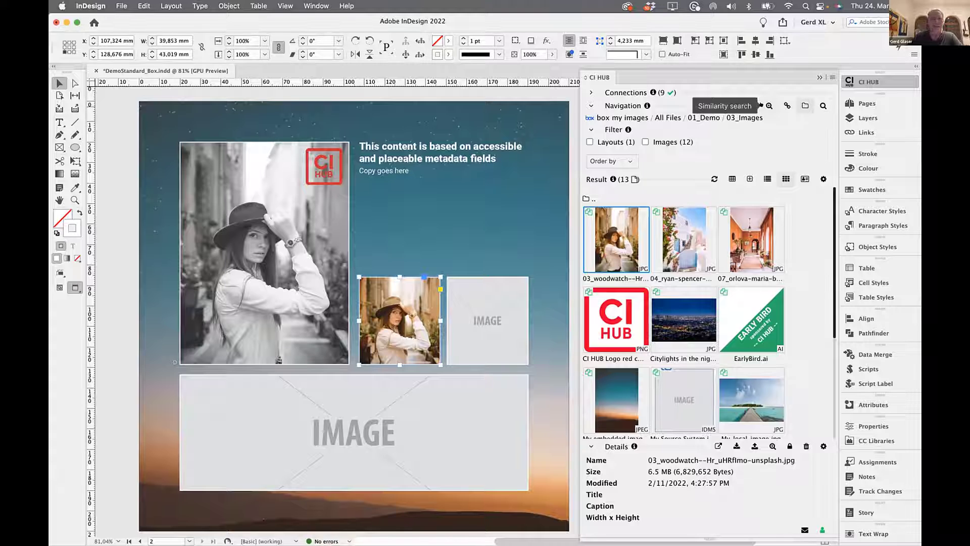
{"action": "left_click", "coordinate": [760, 105]}
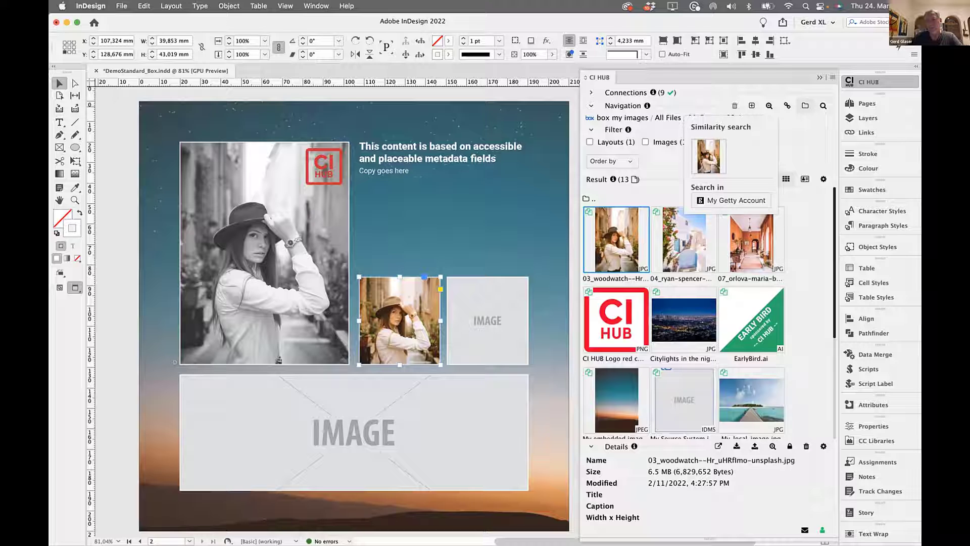
{"action": "left_click", "coordinate": [712, 199]}
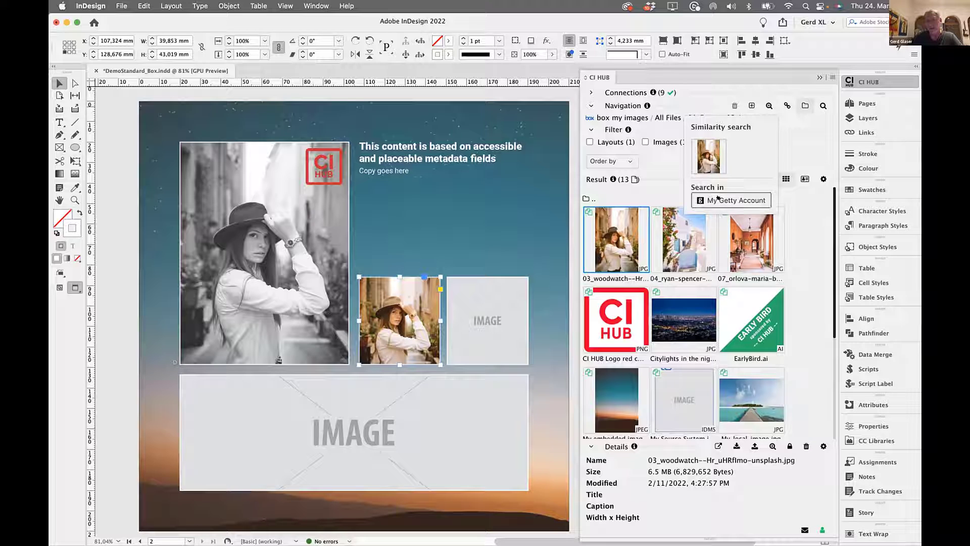
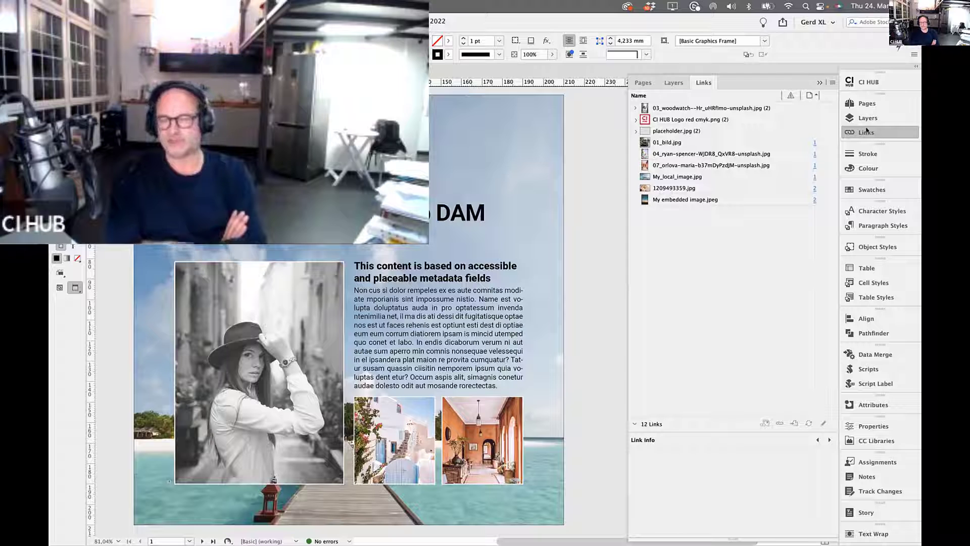
Step: Inspect the My_local_image.jpg link's details in CI HUB, and view the Use file options for the 03_woodwatch image in 03_Images
{"action": "left_click", "coordinate": [868, 82]}
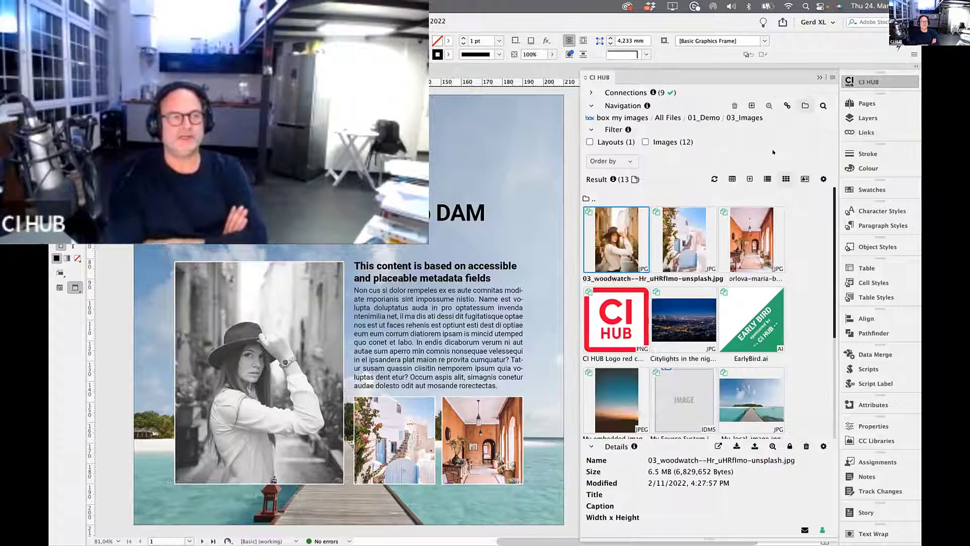
{"action": "left_click", "coordinate": [788, 105]}
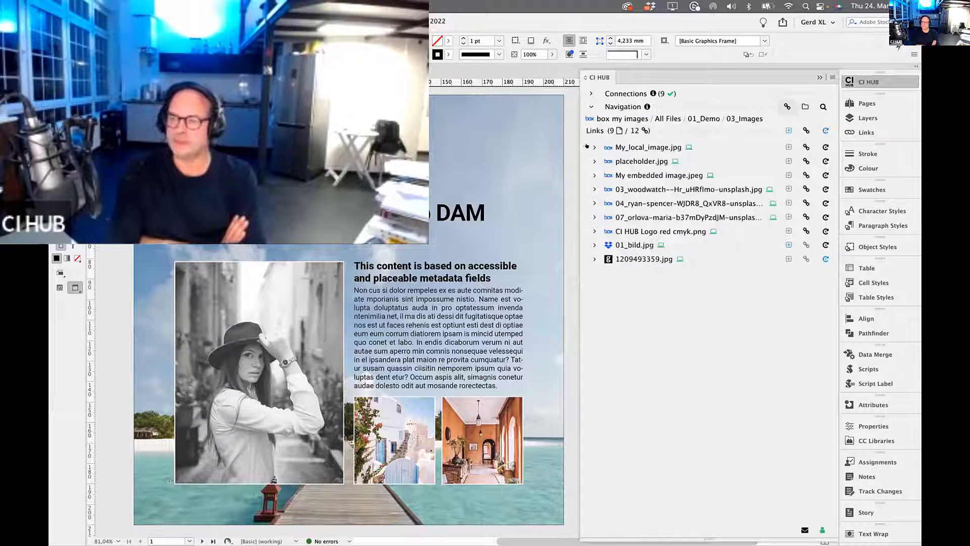
{"action": "left_click", "coordinate": [594, 147]}
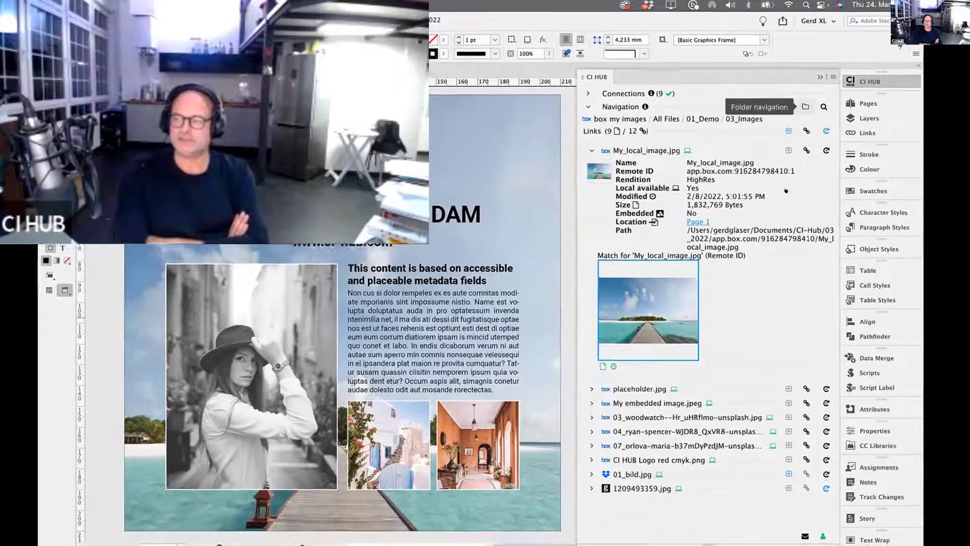
{"action": "left_click", "coordinate": [807, 107]}
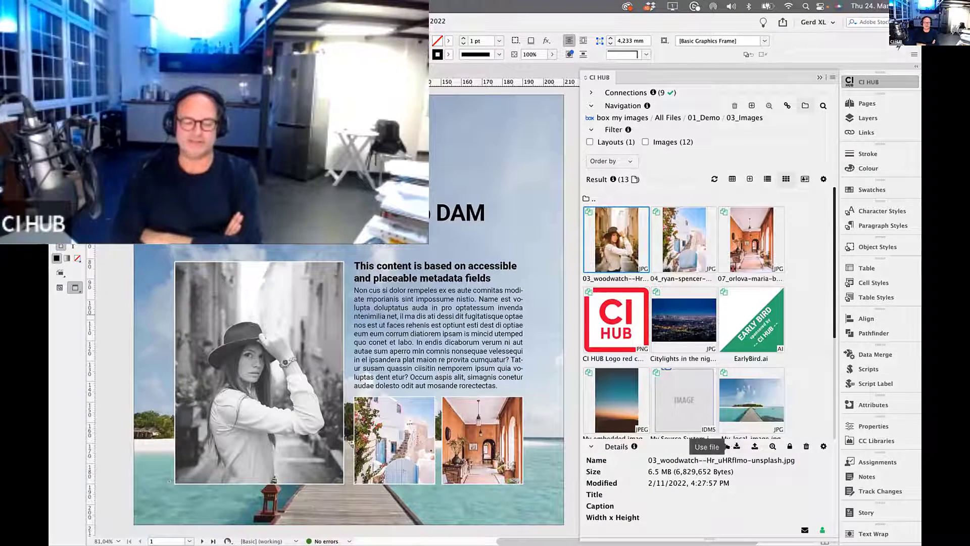
{"action": "left_click", "coordinate": [718, 446]}
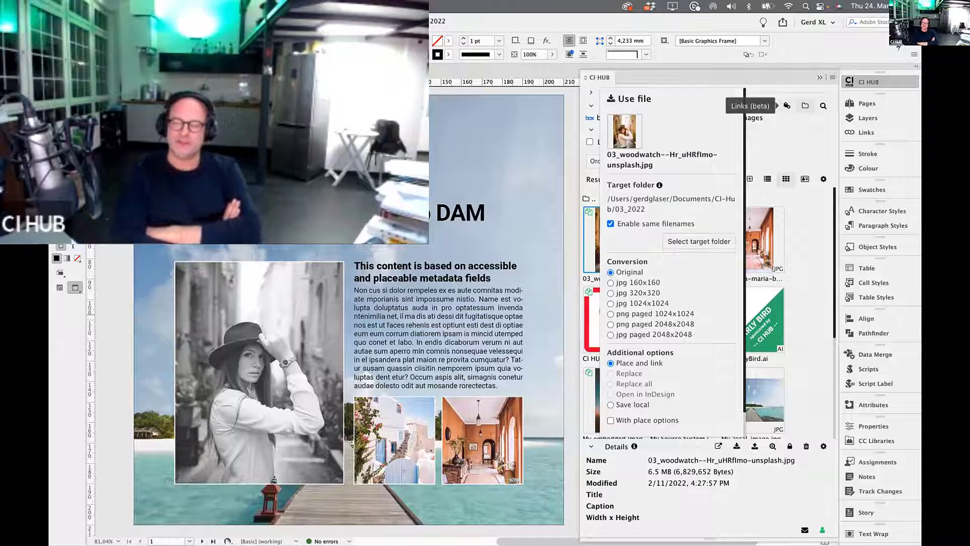
Step: Return to the document's links and examine the placeholder.jpg link's details, highlighting its Remote ID field
{"action": "left_click", "coordinate": [786, 106]}
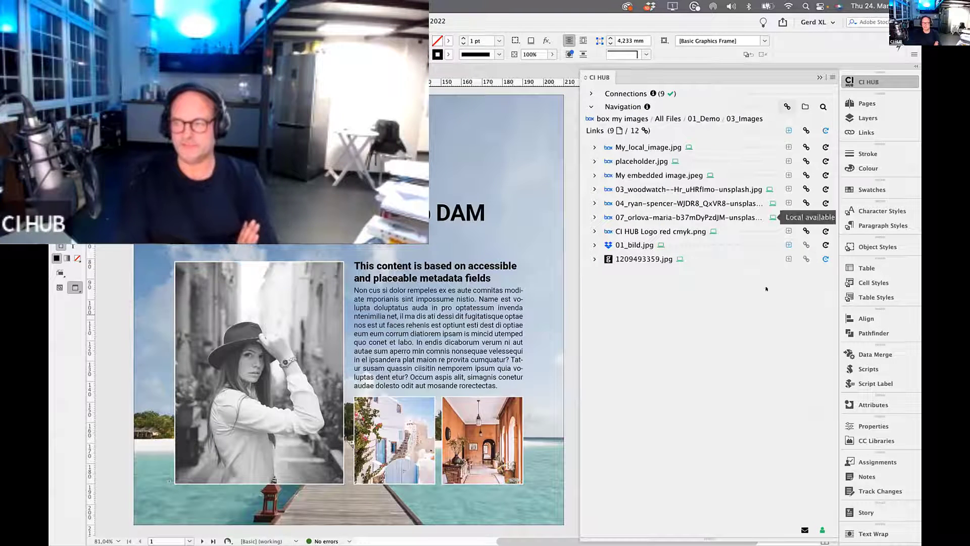
{"action": "left_click", "coordinate": [594, 161]}
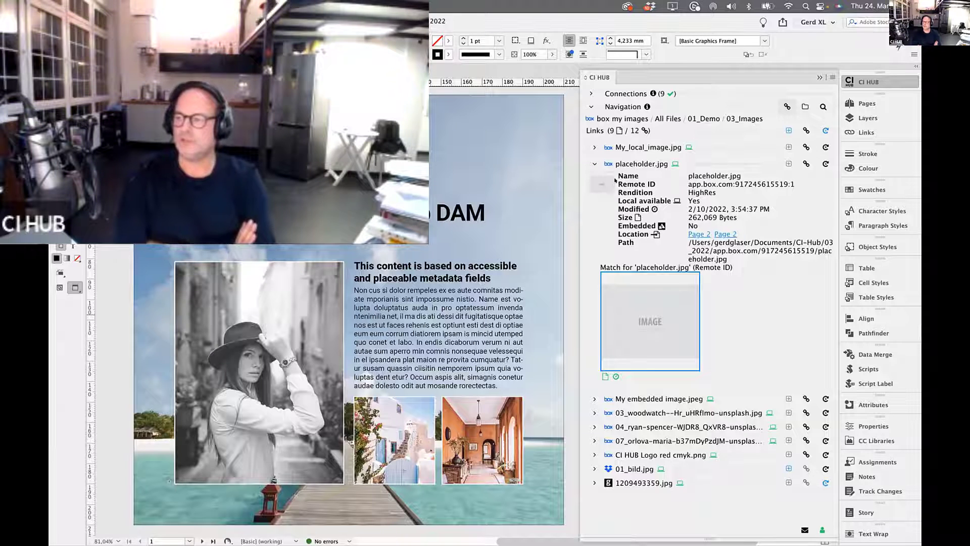
{"action": "left_click_drag", "start_coordinate": [615, 177], "coordinate": [640, 179]}
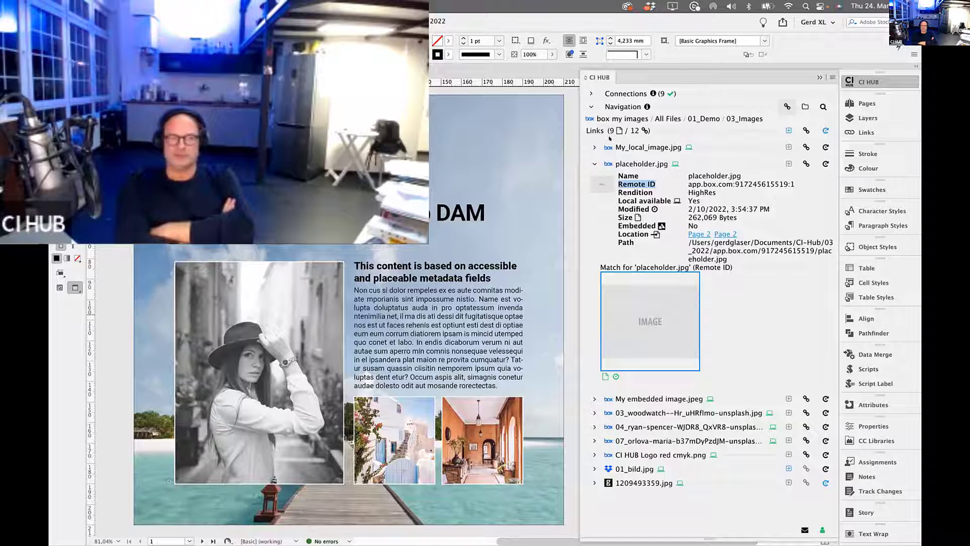
Step: Browse the 01_Demo folders in box my images, from 02_Documents through 03_Images to the snippets in 04_Adobe
{"action": "left_click", "coordinate": [584, 106]}
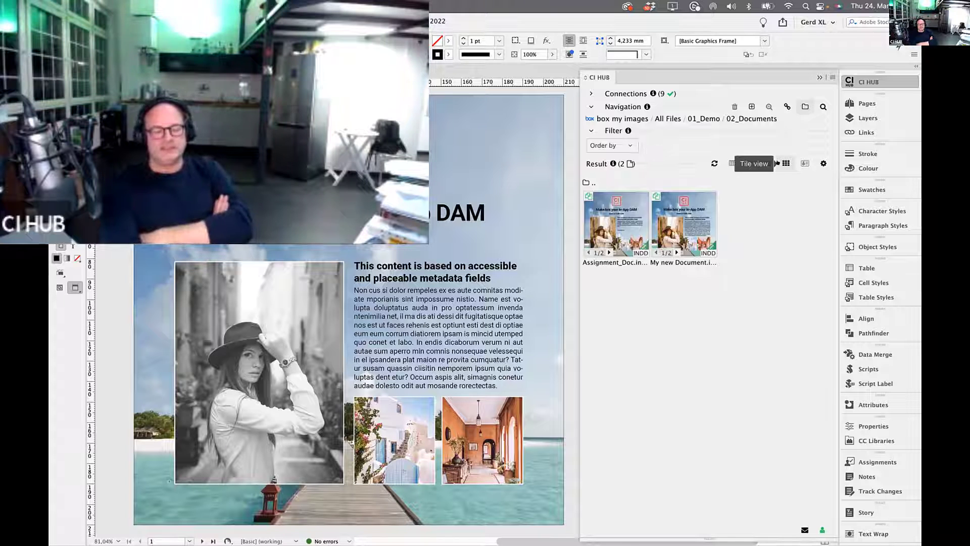
{"action": "left_click", "coordinate": [592, 182]}
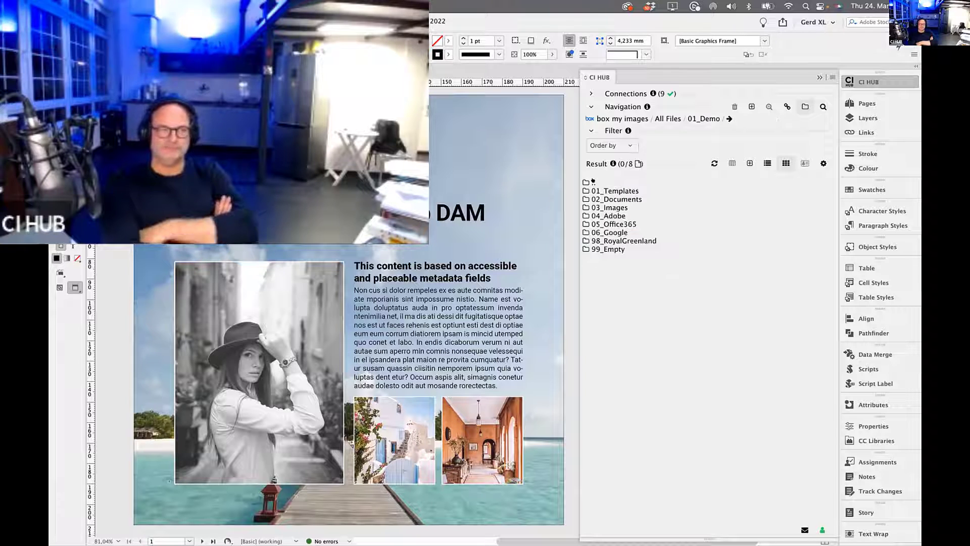
{"action": "left_click", "coordinate": [618, 205]}
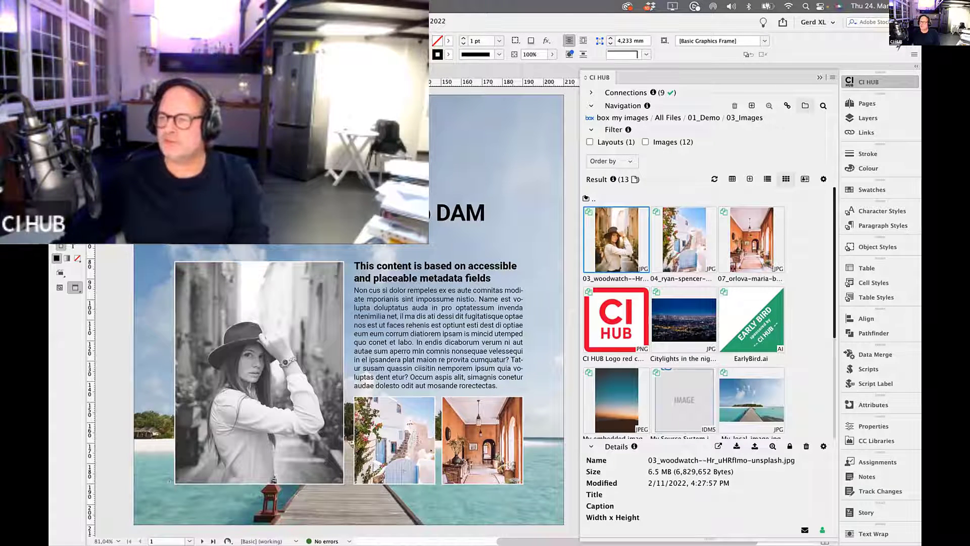
{"action": "double_click", "coordinate": [586, 198]}
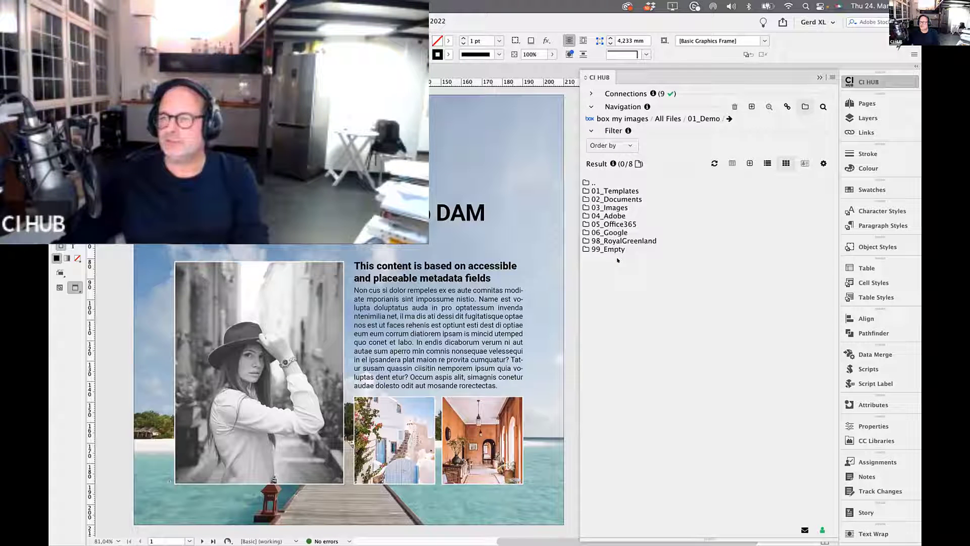
{"action": "double_click", "coordinate": [612, 215]}
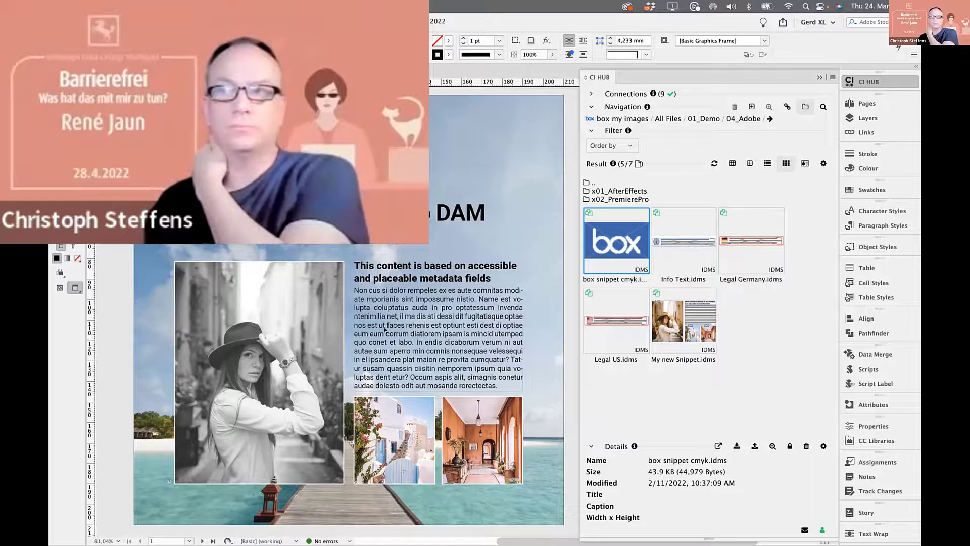
{"action": "scroll", "coordinate": [395, 263], "scroll_direction": "down", "scroll_amount": 3}
{"action": "scroll", "coordinate": [395, 263], "scroll_direction": "down", "scroll_amount": 2}
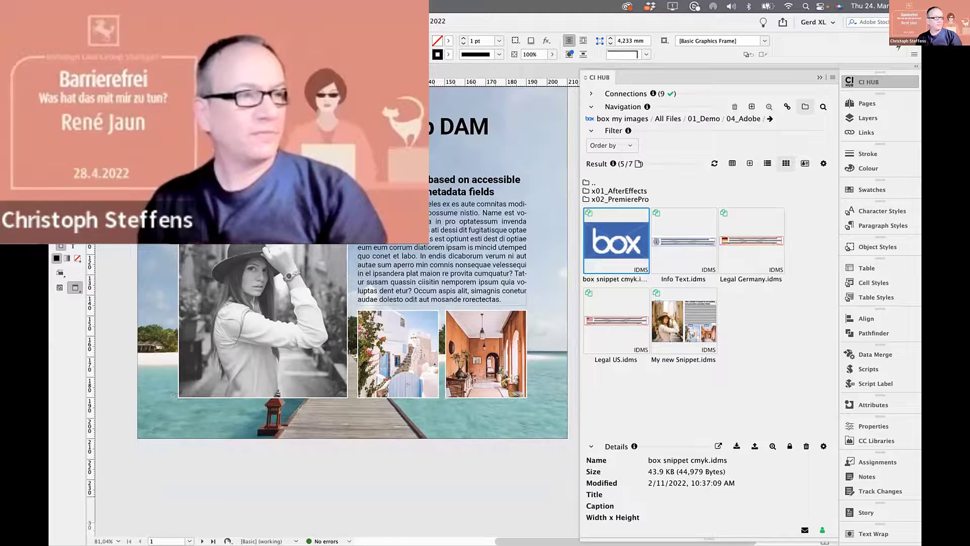
{"action": "scroll", "coordinate": [353, 303], "scroll_direction": "up", "scroll_amount": 2}
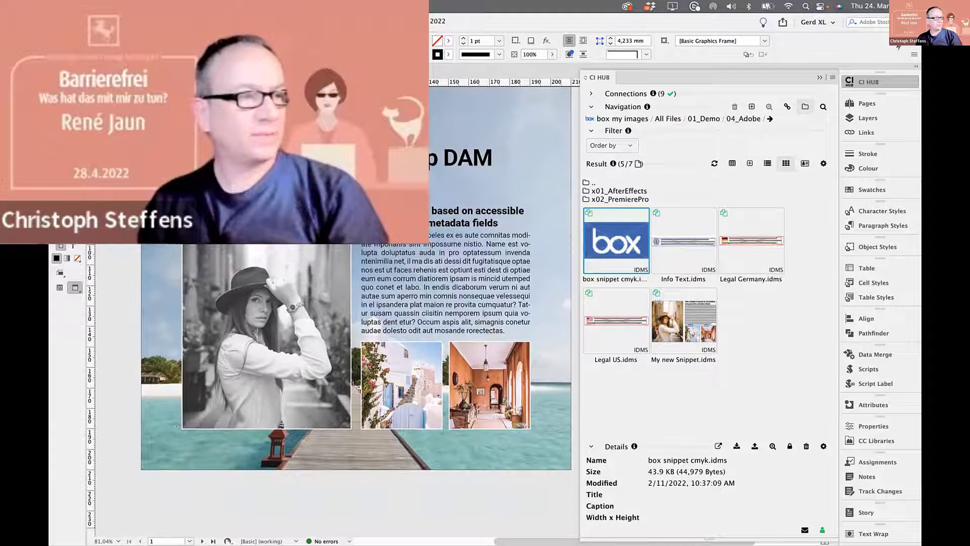
{"action": "scroll", "coordinate": [408, 277], "scroll_direction": "up", "scroll_amount": 3}
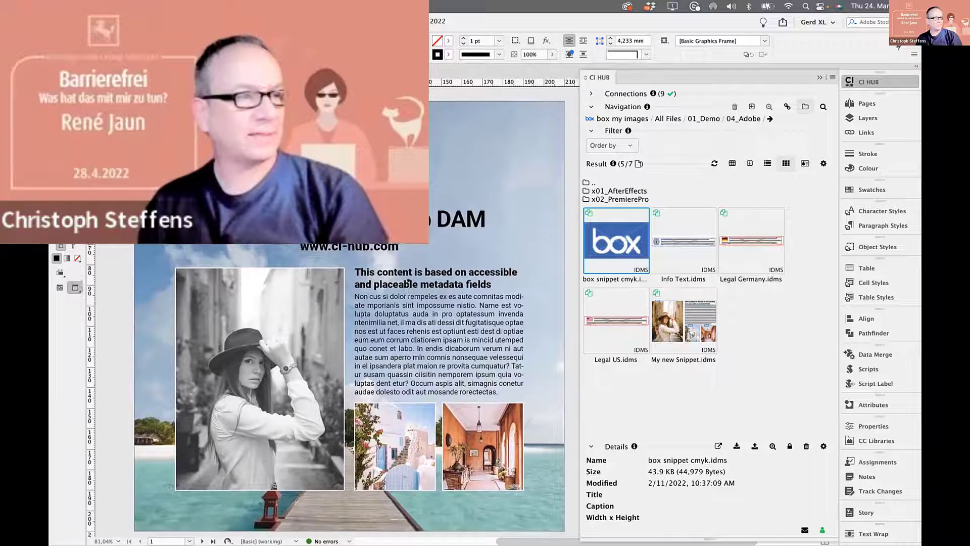
{"action": "scroll", "coordinate": [407, 277], "scroll_direction": "down", "scroll_amount": 3}
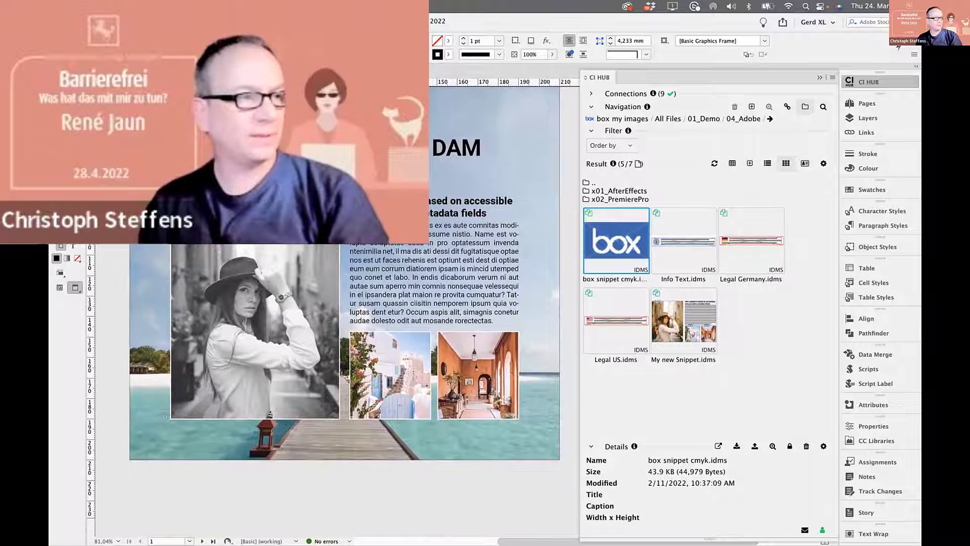
{"action": "scroll", "coordinate": [334, 298], "scroll_direction": "right", "scroll_amount": 1}
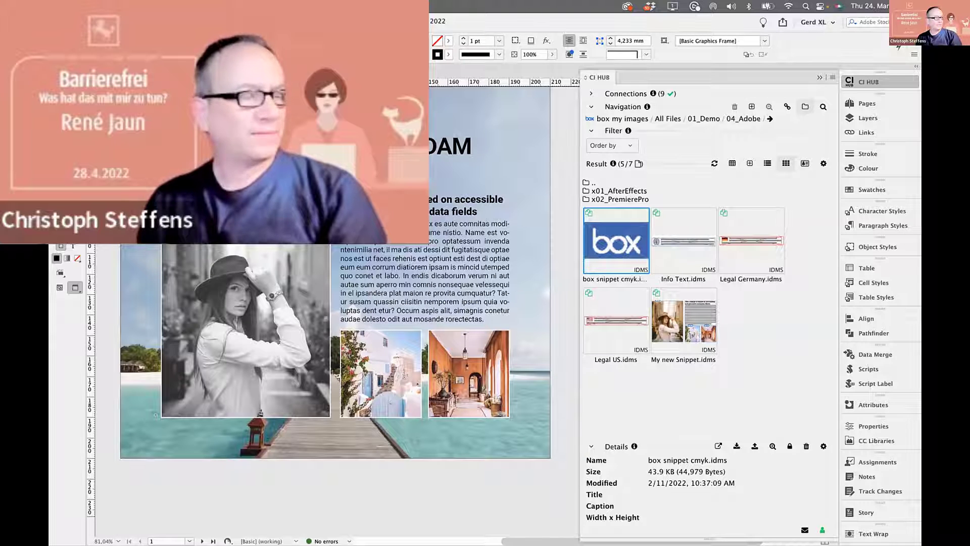
Step: Leave 04_Adobe, look into the 02_Documents folder and return to 01_Demo
{"action": "double_click", "coordinate": [586, 182]}
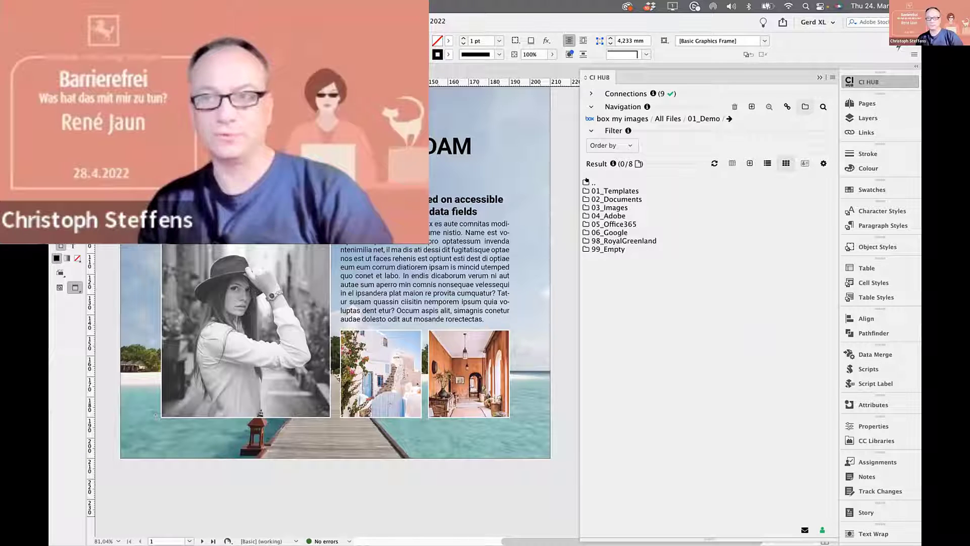
{"action": "double_click", "coordinate": [615, 199]}
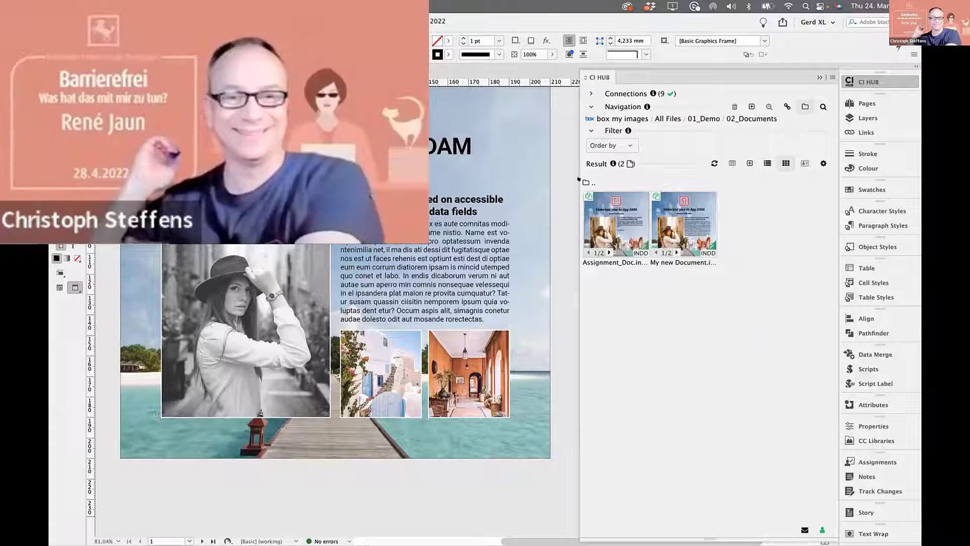
{"action": "double_click", "coordinate": [587, 182]}
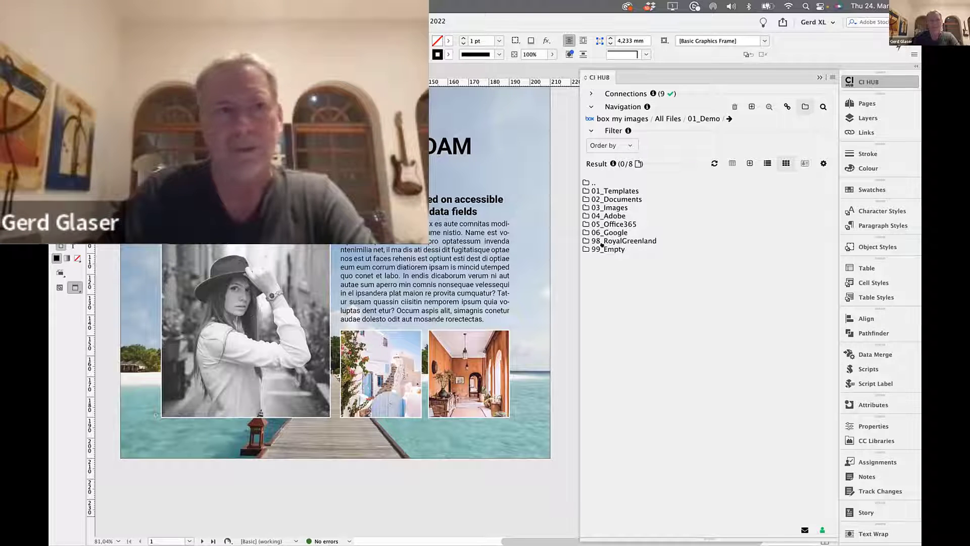
Step: In the 02_Documents folder, start adding a file from the active InDesign document DemoStandard_Box.indd
{"action": "double_click", "coordinate": [619, 198]}
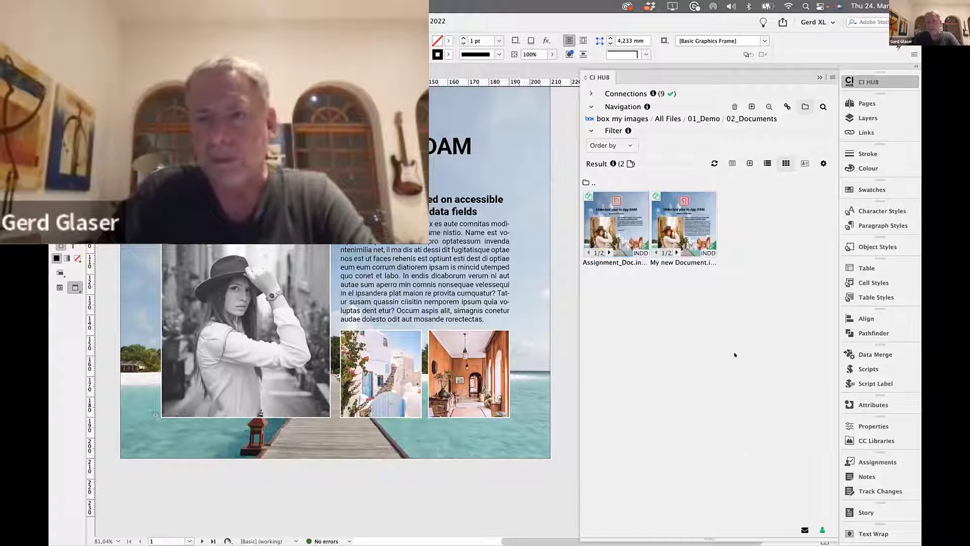
{"action": "left_click", "coordinate": [745, 163]}
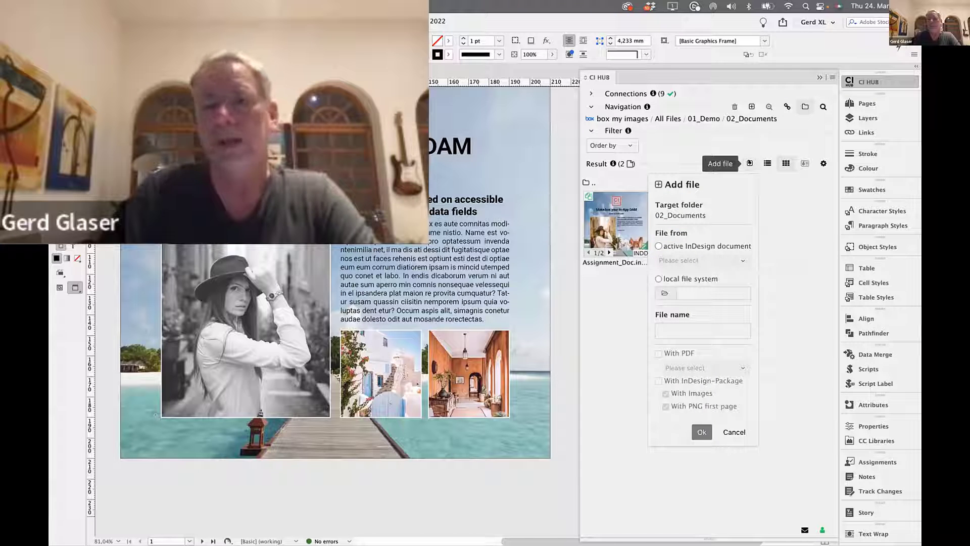
{"action": "left_click", "coordinate": [684, 245]}
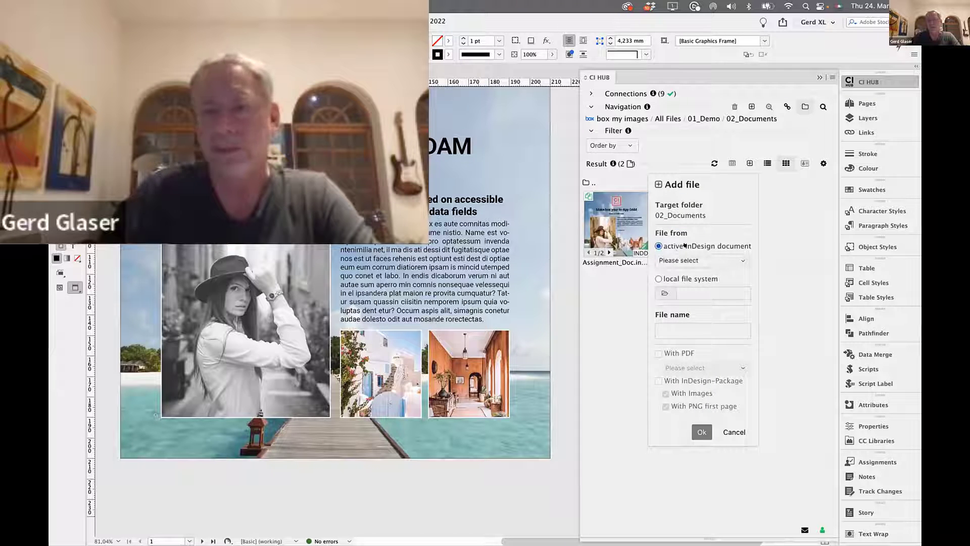
{"action": "left_click", "coordinate": [684, 260]}
{"action": "left_click", "coordinate": [684, 278]}
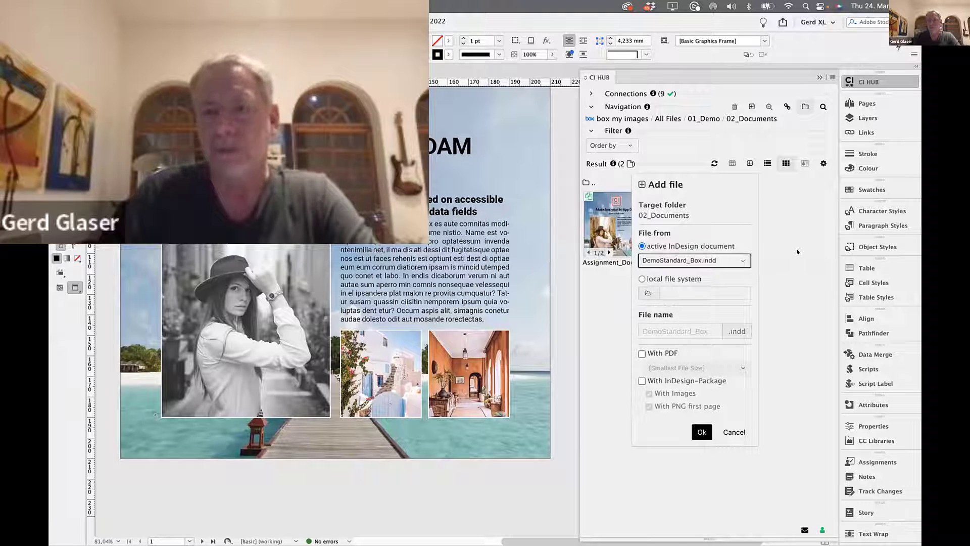
Step: Include a PDF with the kleinsteGroesse preset and an InDesign package with images and PNG first page, and upload the file set
{"action": "left_click", "coordinate": [660, 346]}
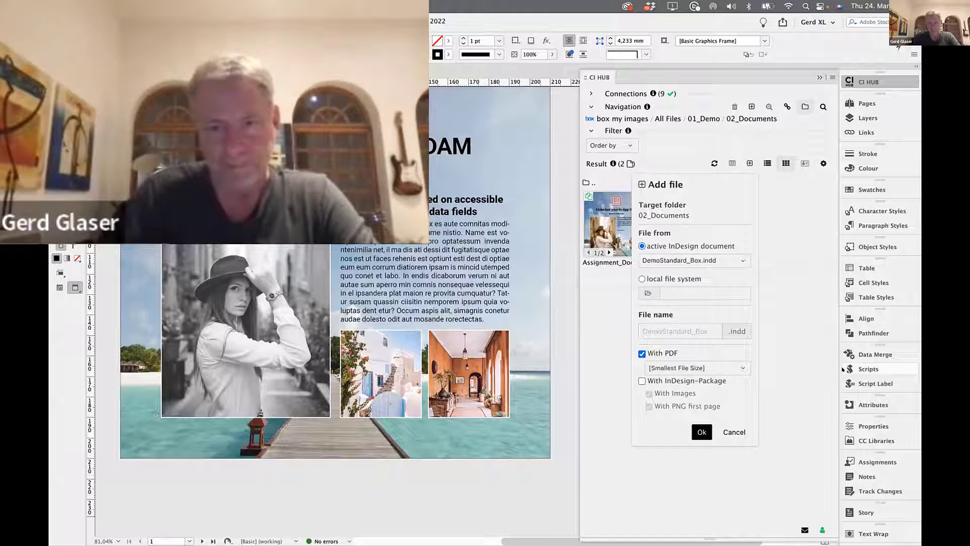
{"action": "left_click", "coordinate": [728, 363]}
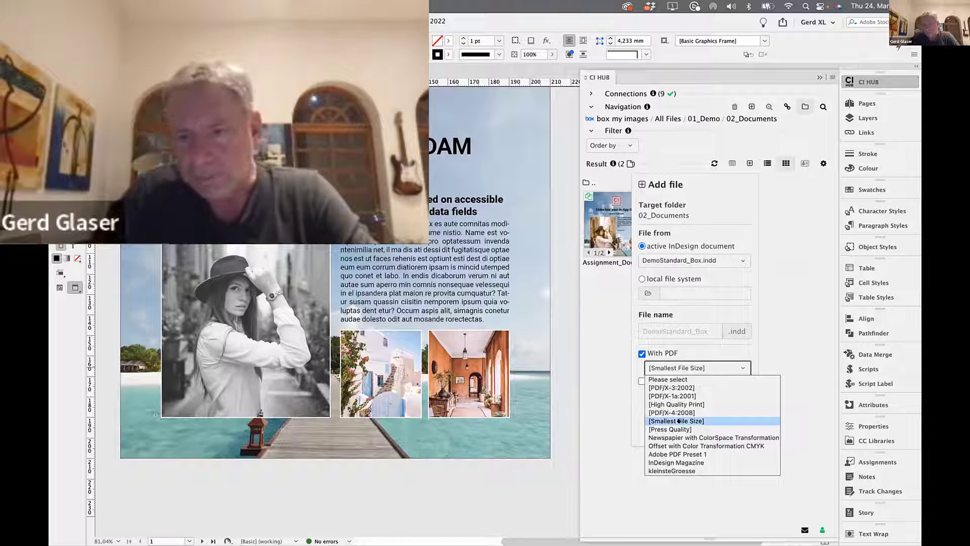
{"action": "left_click", "coordinate": [710, 471]}
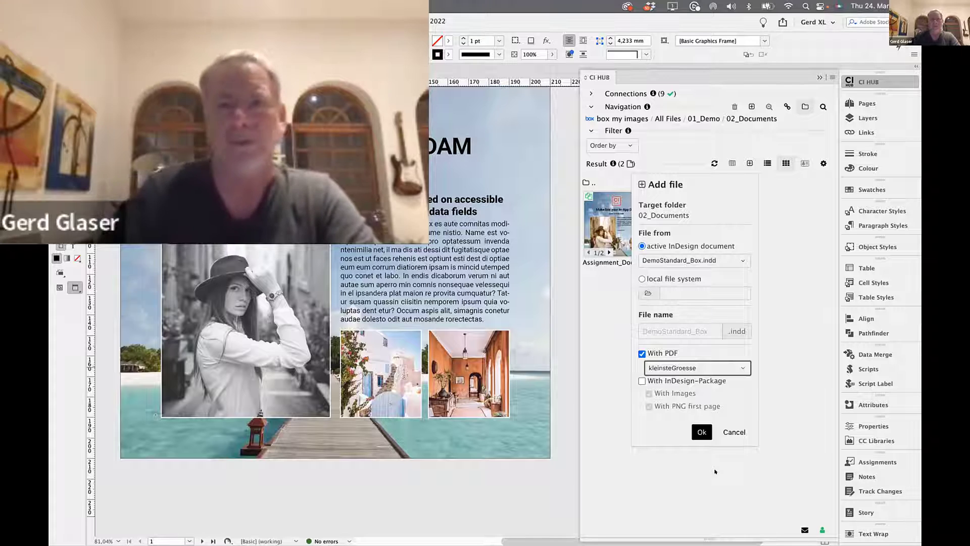
{"action": "left_click", "coordinate": [638, 380]}
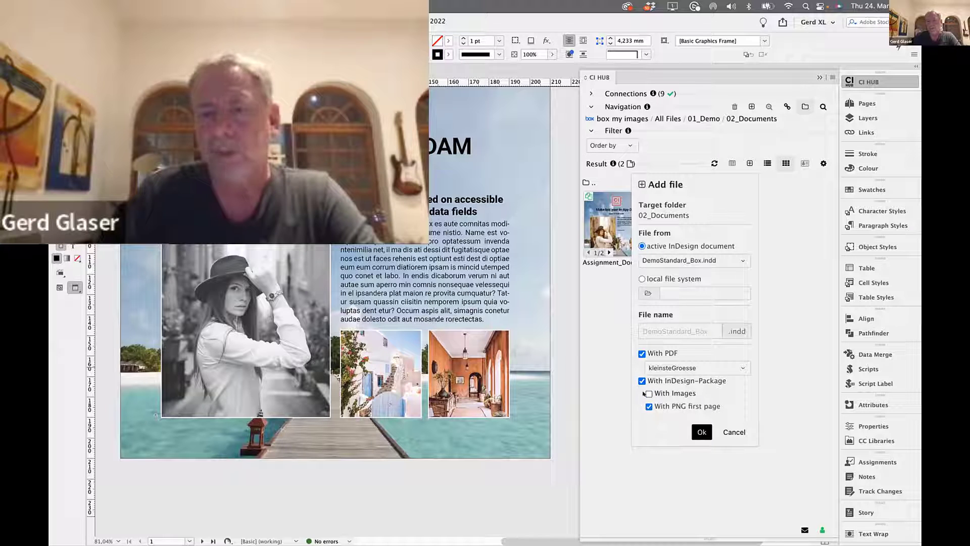
{"action": "left_click", "coordinate": [646, 394]}
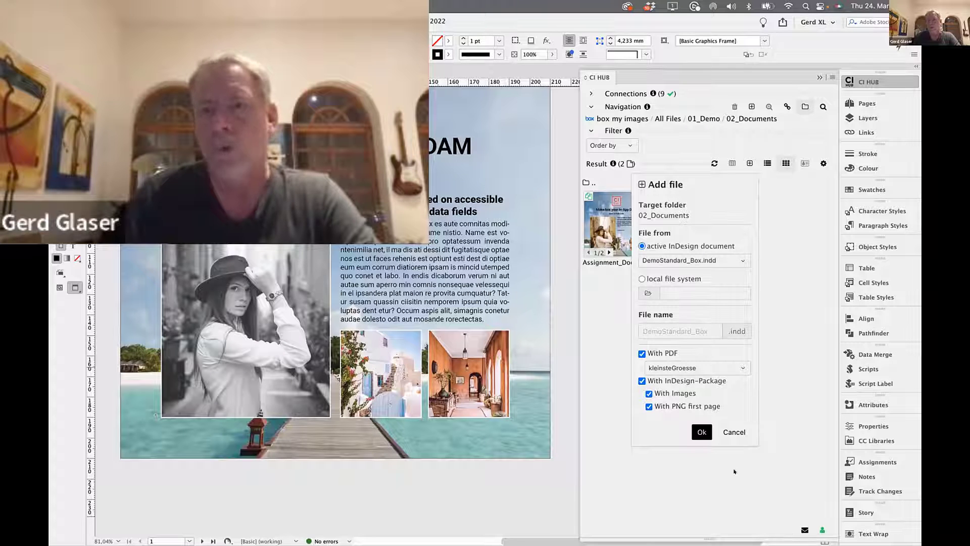
{"action": "left_click", "coordinate": [702, 432]}
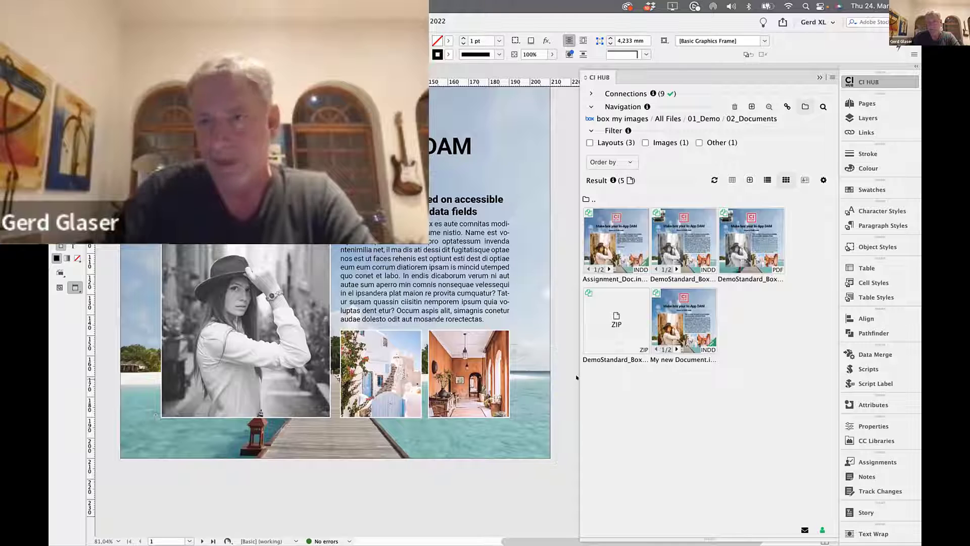
Step: Switch the connection to Sharedien to view its top-level folders, and return to box my images
{"action": "left_click", "coordinate": [601, 114]}
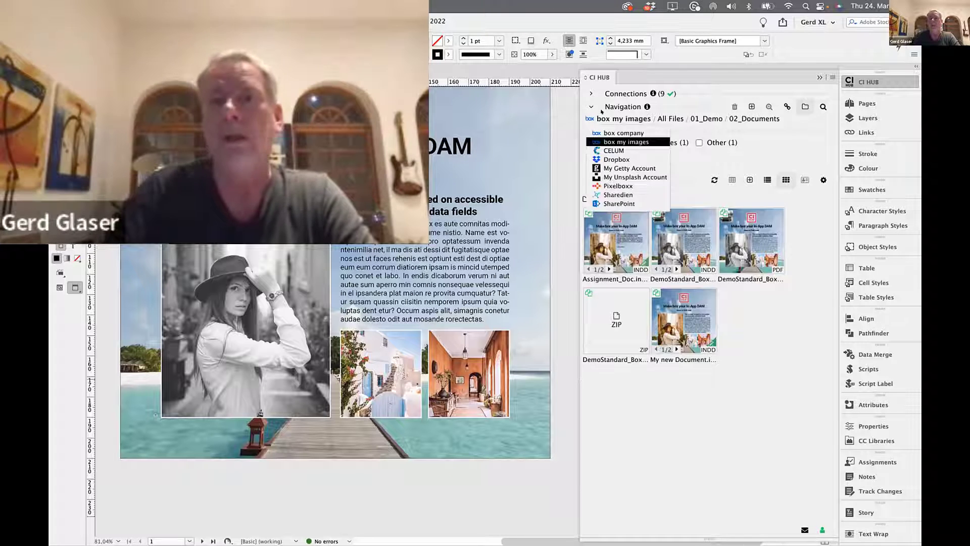
{"action": "left_click", "coordinate": [603, 119]}
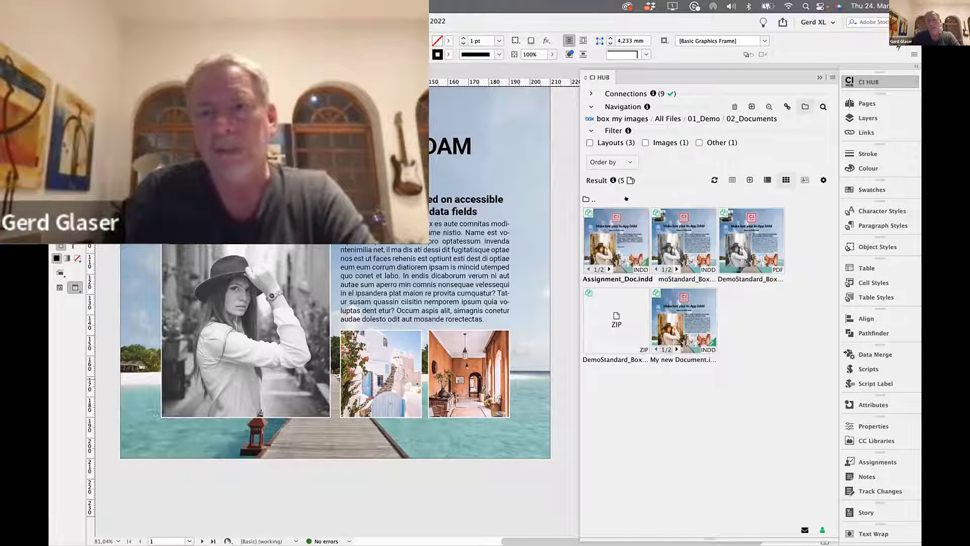
{"action": "left_click", "coordinate": [602, 119]}
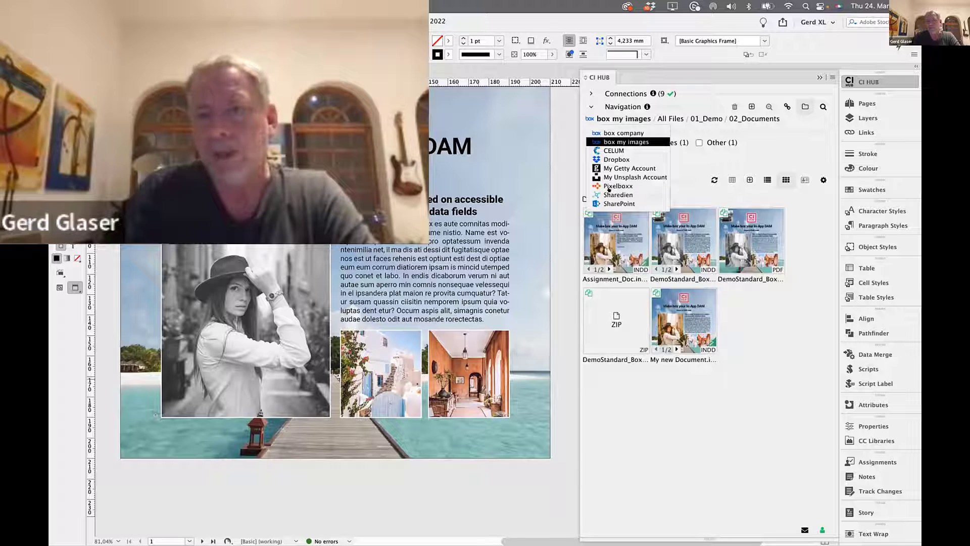
{"action": "left_click", "coordinate": [614, 195]}
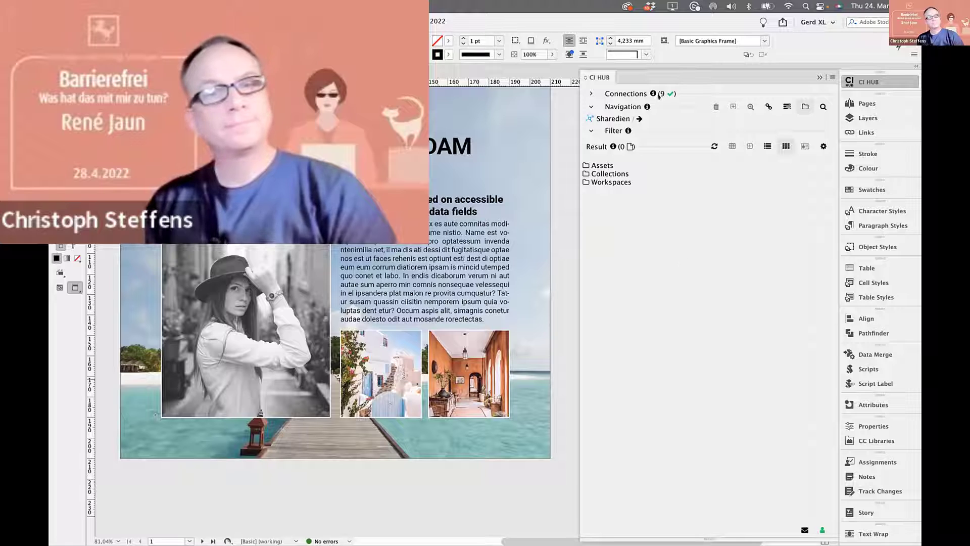
{"action": "left_click", "coordinate": [601, 119]}
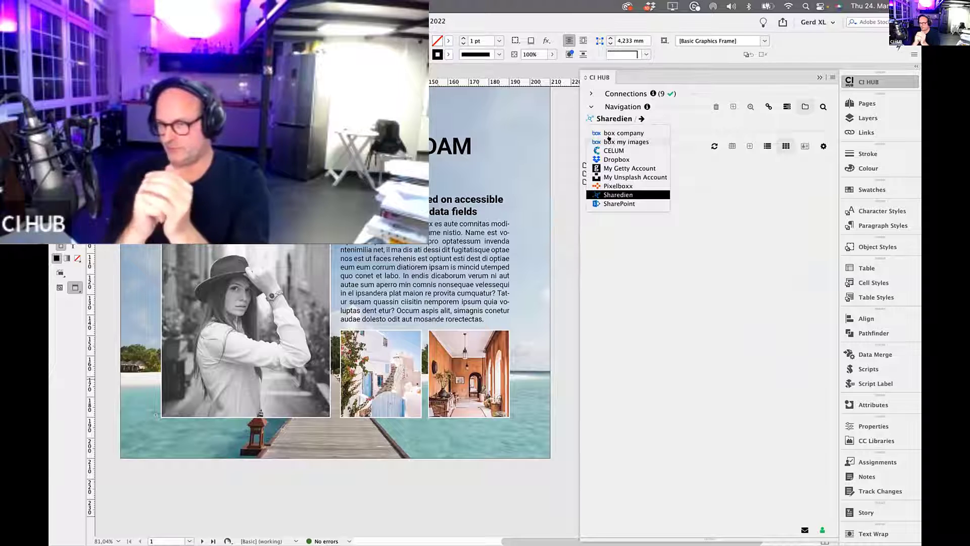
{"action": "left_click", "coordinate": [608, 138]}
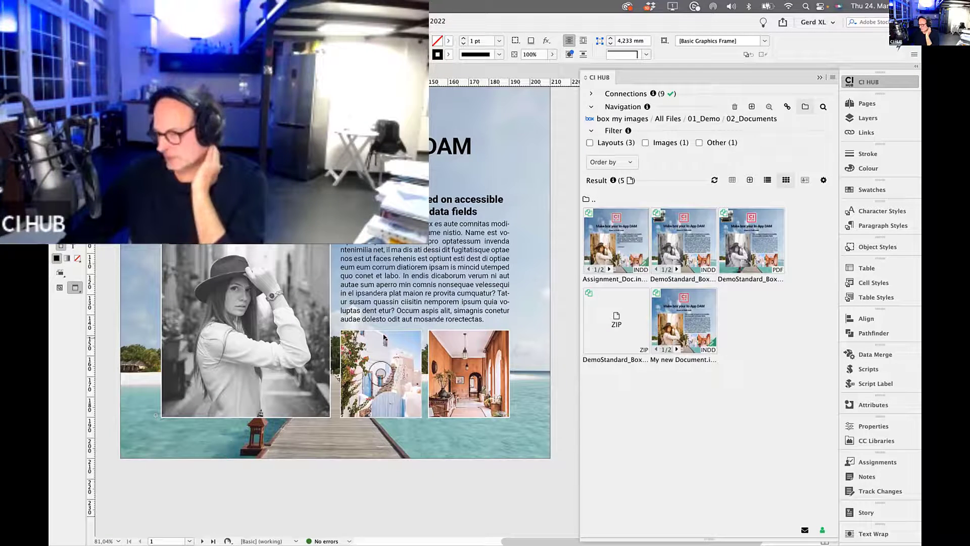
Step: Go to page 2 of the document and select the color photo of the woman inside its small frame
{"action": "scroll", "coordinate": [384, 337], "scroll_direction": "down", "scroll_amount": 2}
{"action": "scroll", "coordinate": [384, 338], "scroll_direction": "down", "scroll_amount": 10}
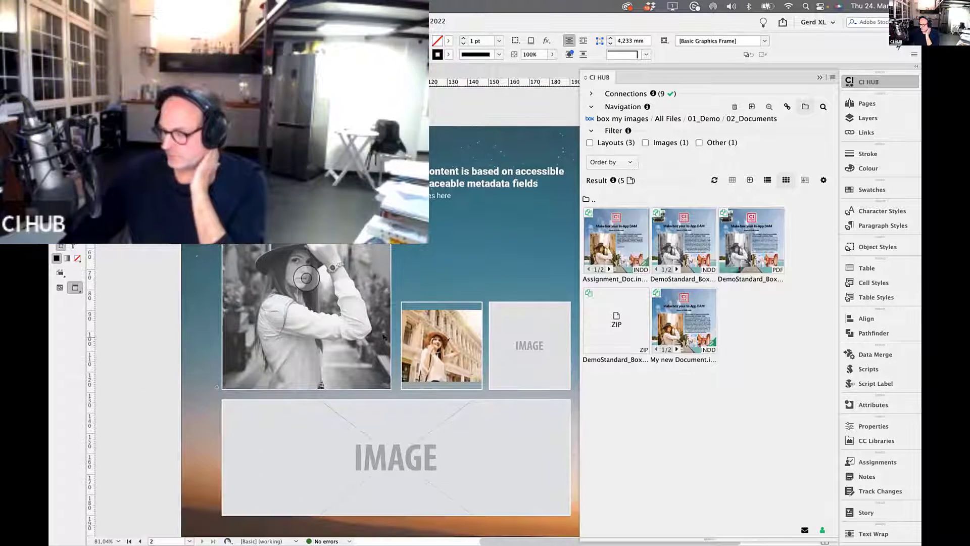
{"action": "scroll", "coordinate": [383, 337], "scroll_direction": "right", "scroll_amount": 1}
{"action": "scroll", "coordinate": [383, 337], "scroll_direction": "down", "scroll_amount": 3}
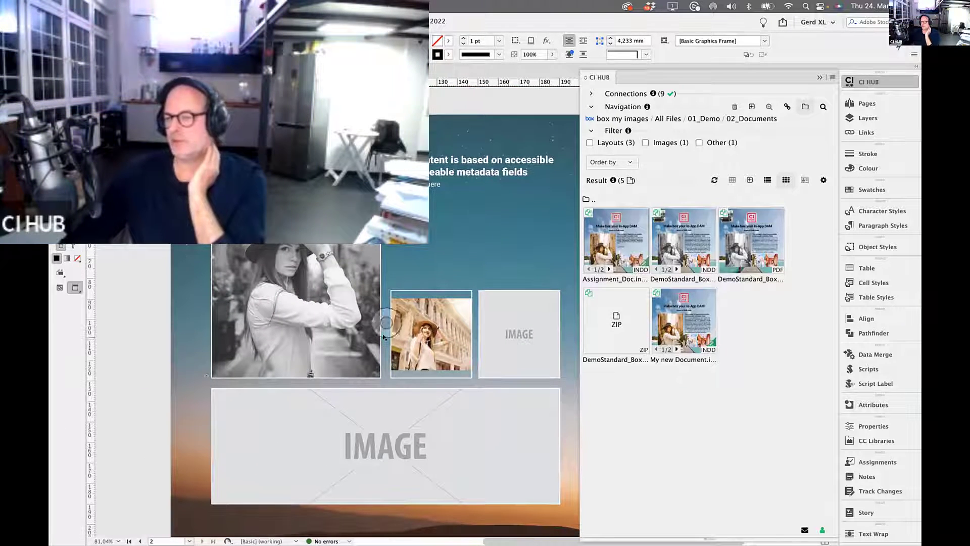
{"action": "scroll", "coordinate": [404, 336], "scroll_direction": "right", "scroll_amount": 2}
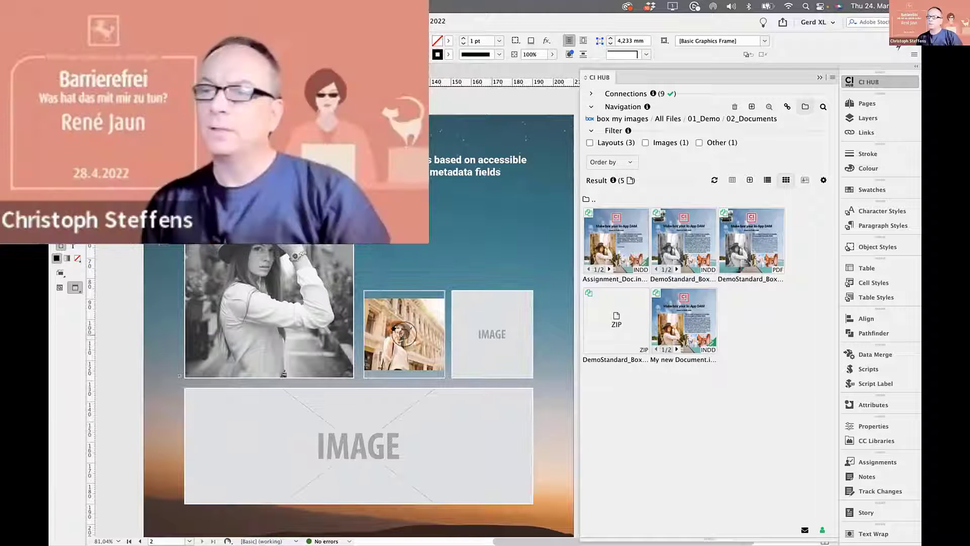
{"action": "left_click", "coordinate": [404, 333]}
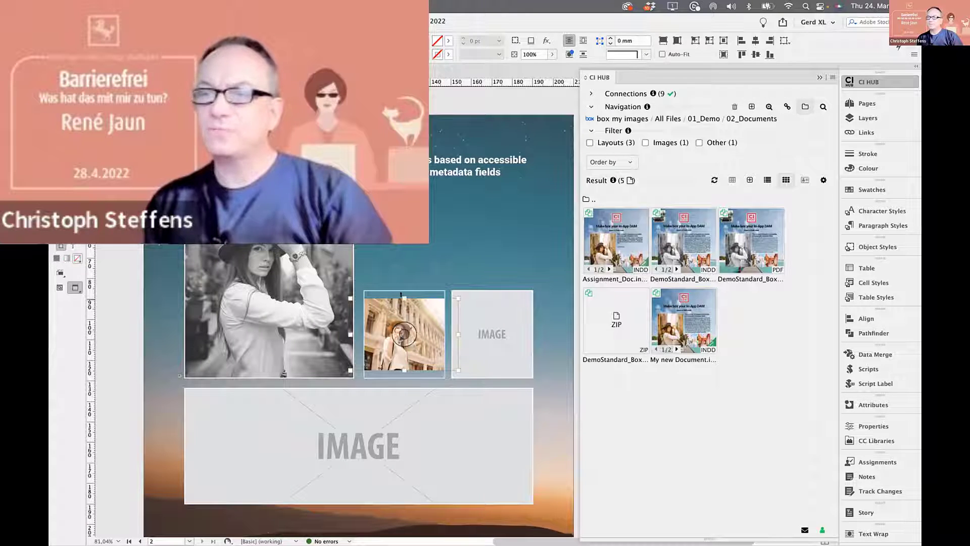
Step: Stretch the hat woman photo in the small middle frame to fill the frame's full height, then deselect it
{"action": "left_click_drag", "start_coordinate": [404, 298], "coordinate": [404, 290]}
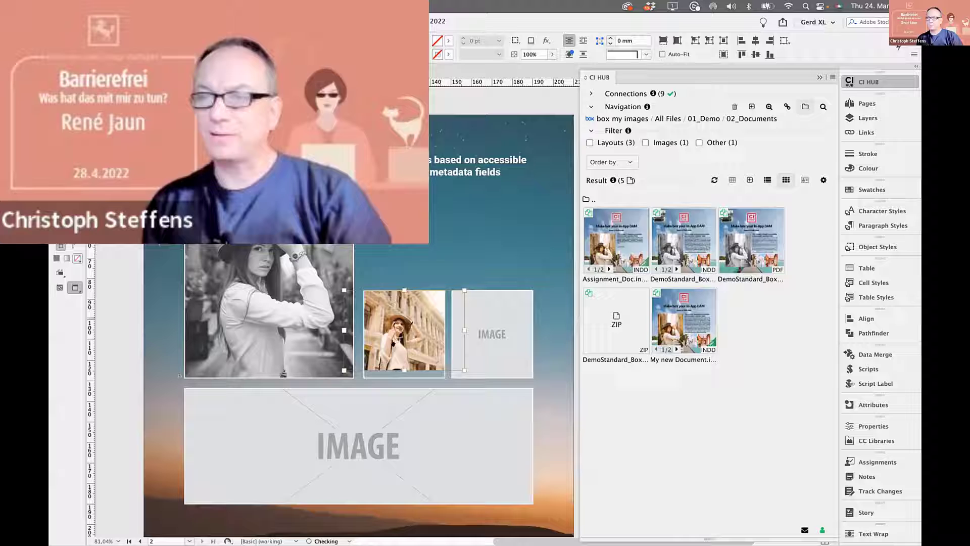
{"action": "left_click", "coordinate": [399, 378]}
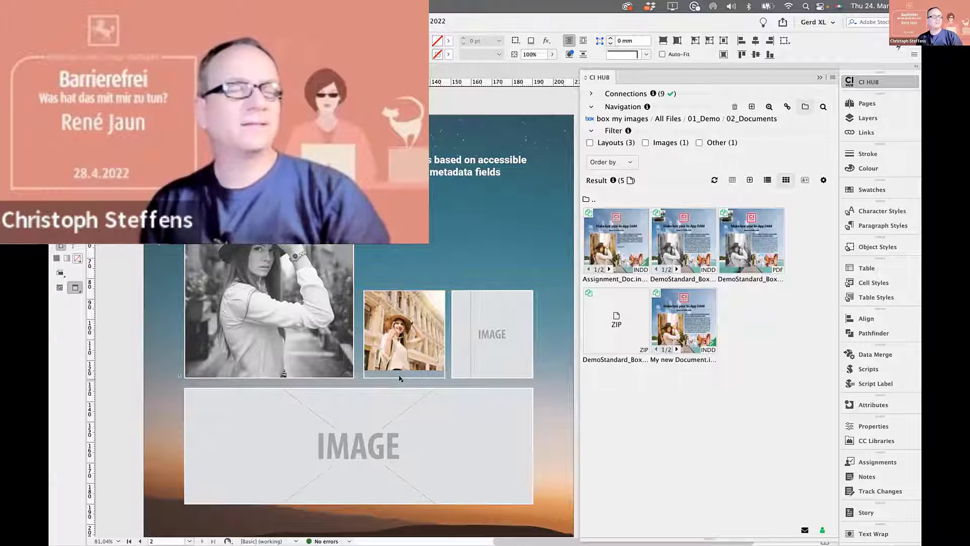
{"action": "left_click", "coordinate": [400, 378]}
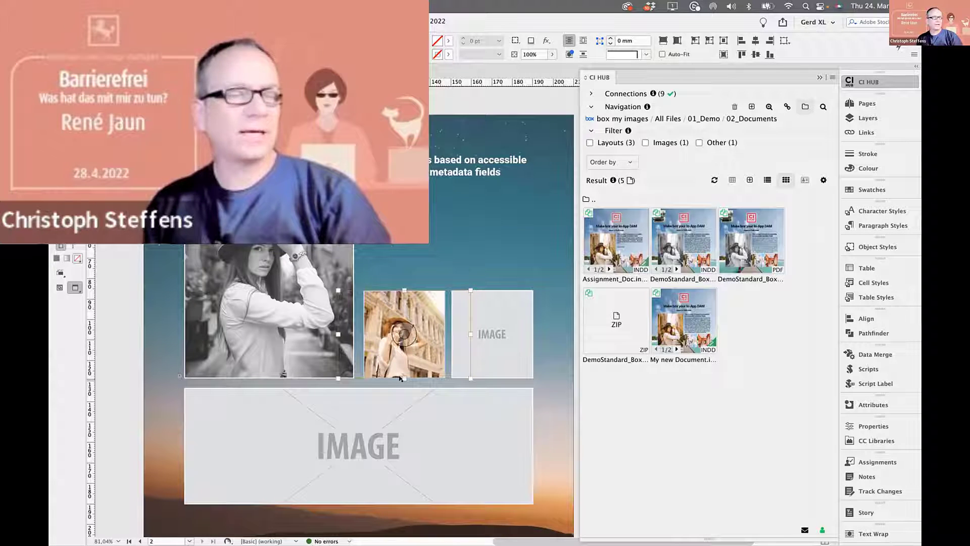
{"action": "left_click", "coordinate": [124, 393]}
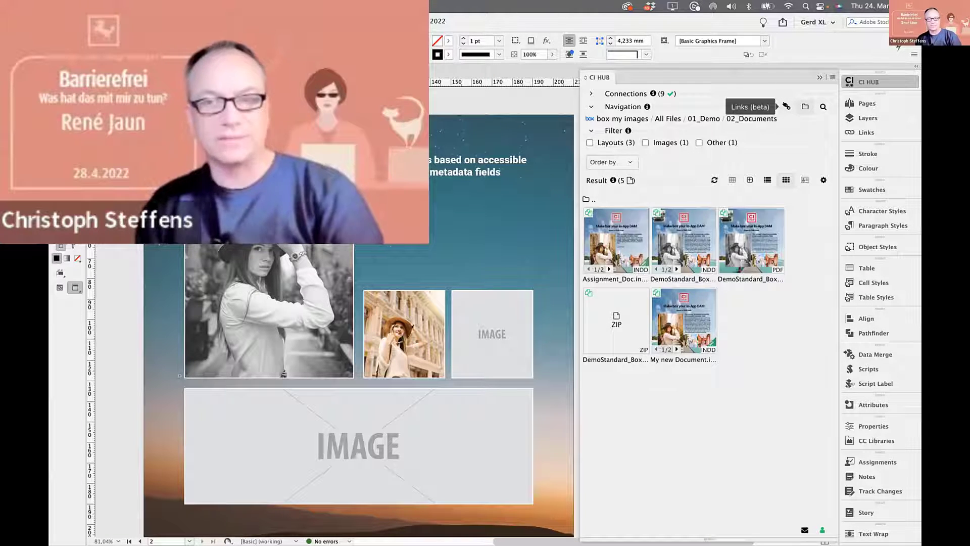
Step: Review the document's linked files and the Relink options without relinking, then return to the folder contents
{"action": "left_click", "coordinate": [787, 106]}
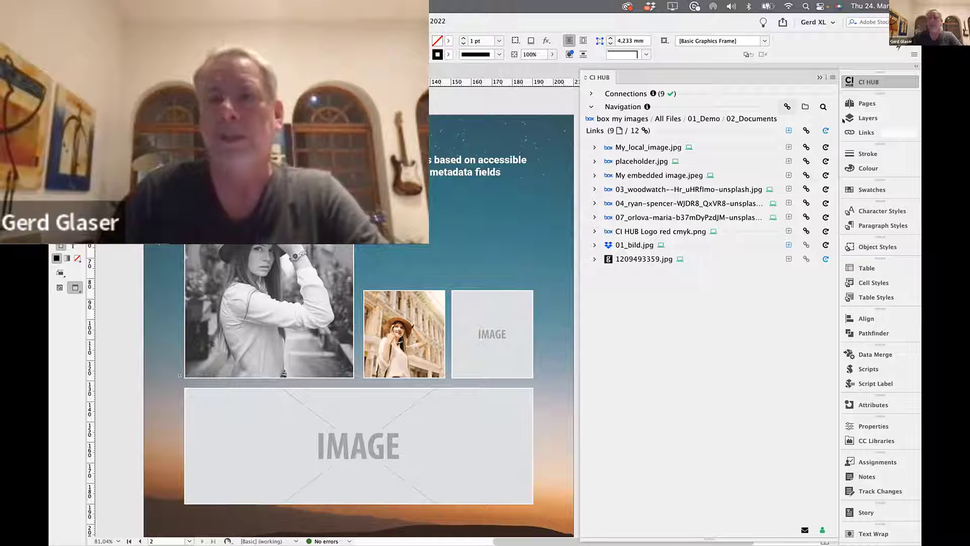
{"action": "left_click", "coordinate": [804, 130]}
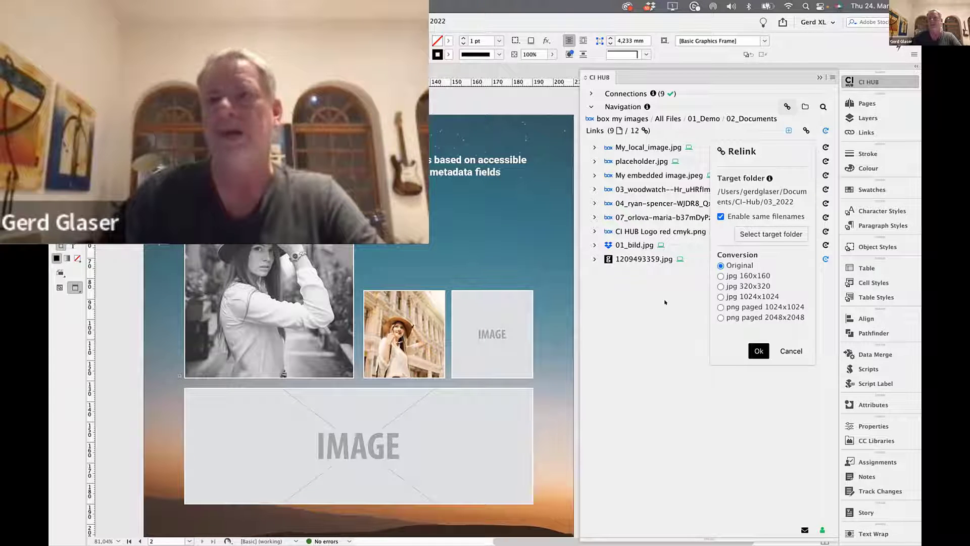
{"action": "left_click", "coordinate": [665, 302]}
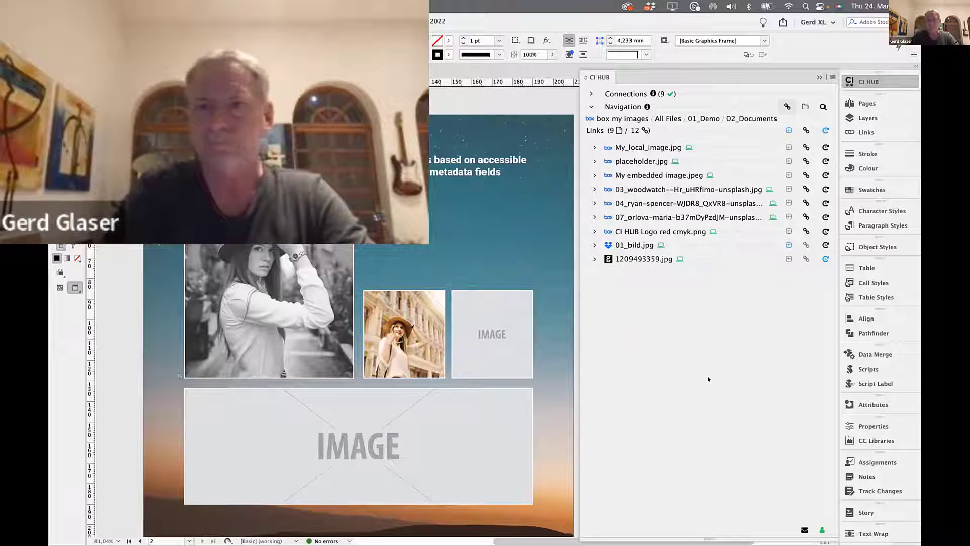
{"action": "left_click", "coordinate": [803, 106]}
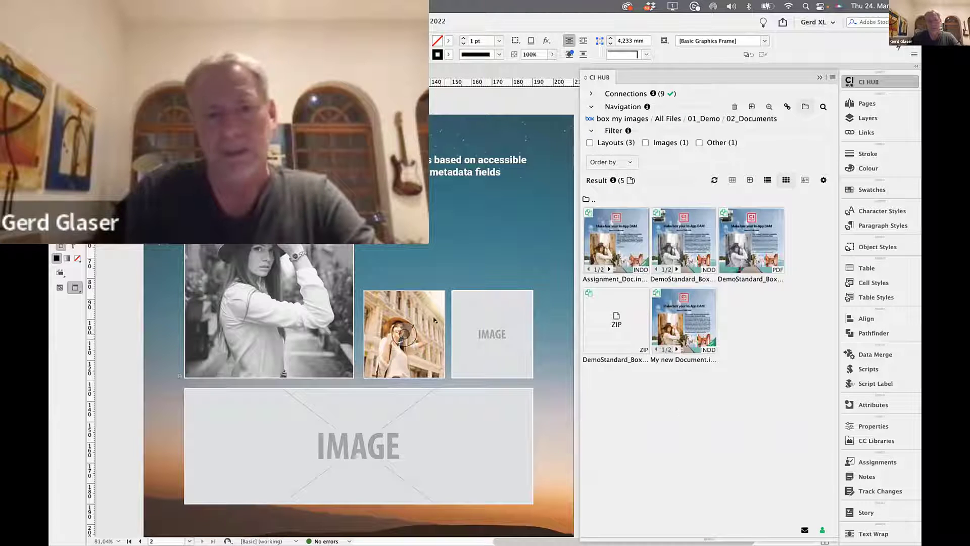
Step: Add the selected frame's image 1209493359.jpg from the active InDesign document to the 02_Documents folder and refresh the file list
{"action": "left_click", "coordinate": [424, 303]}
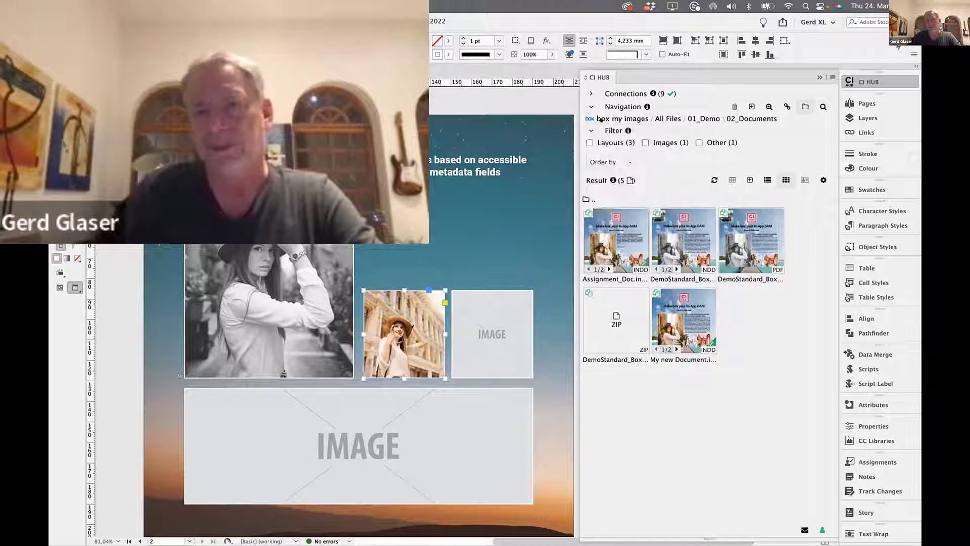
{"action": "left_click", "coordinate": [639, 118]}
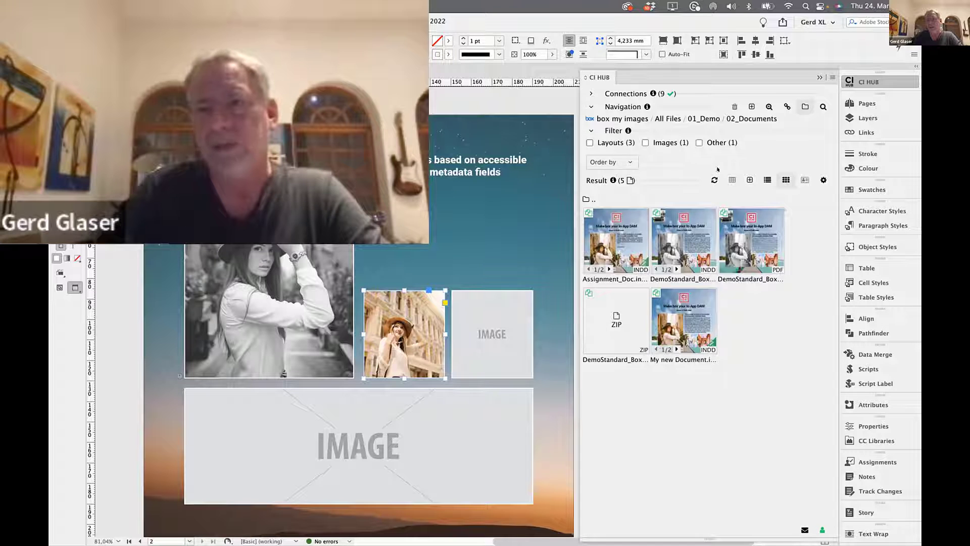
{"action": "left_click", "coordinate": [743, 175]}
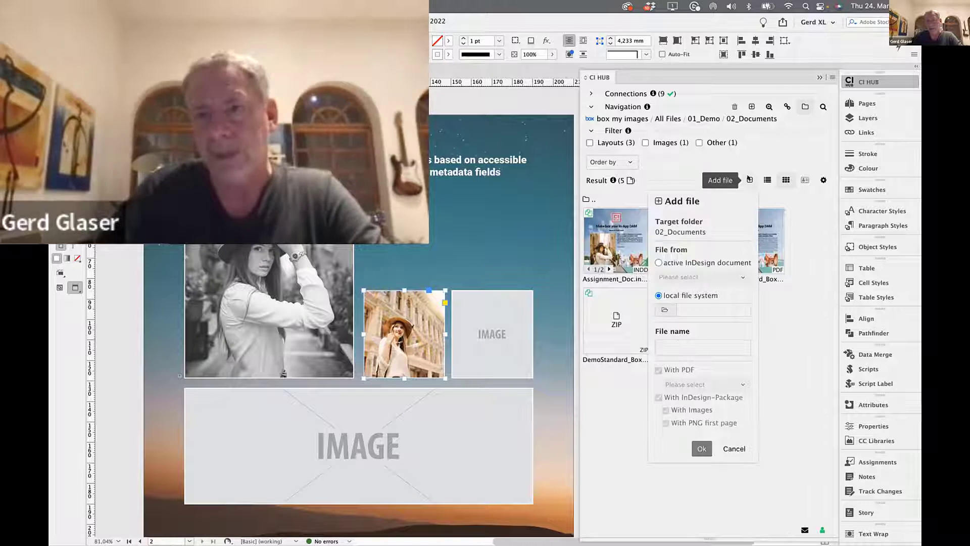
{"action": "left_click", "coordinate": [686, 263]}
{"action": "left_click", "coordinate": [707, 277]}
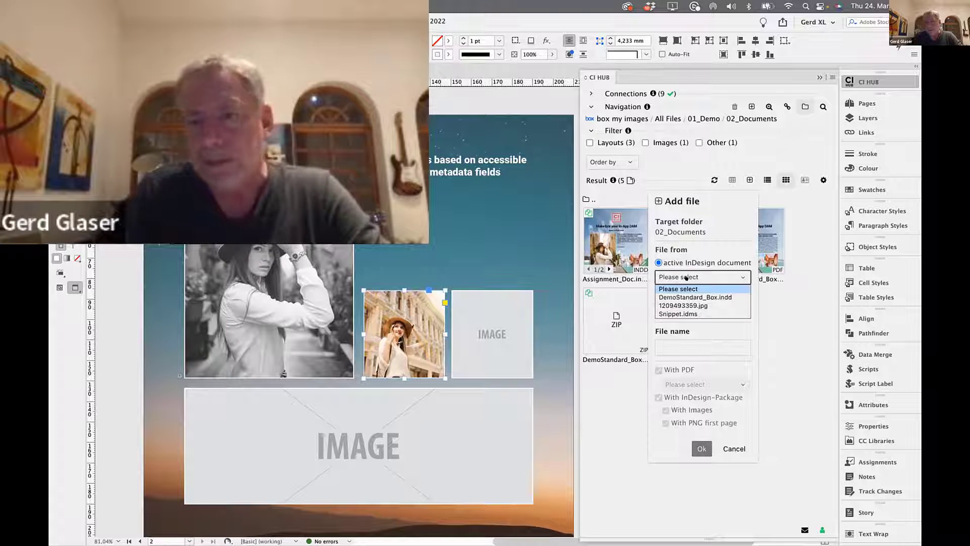
{"action": "left_click", "coordinate": [703, 306]}
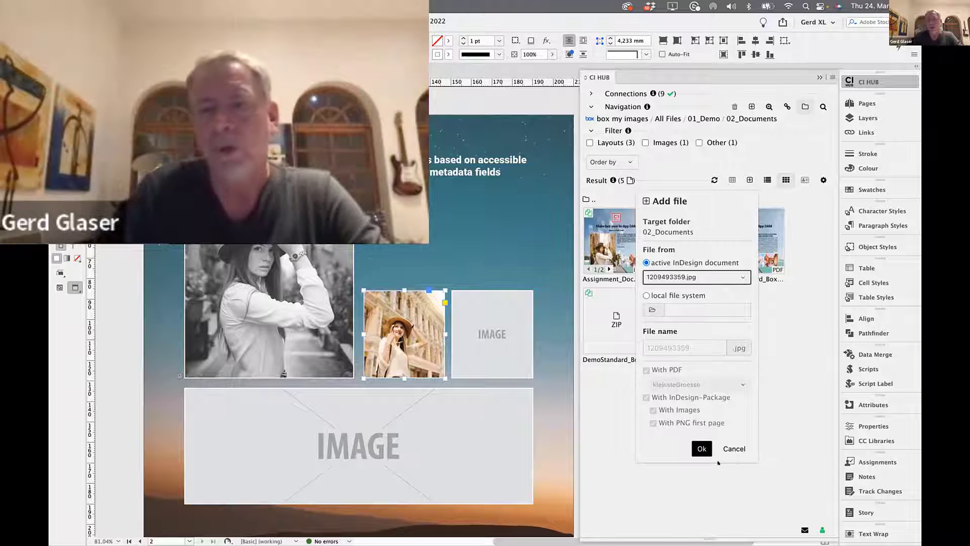
{"action": "left_click", "coordinate": [699, 445]}
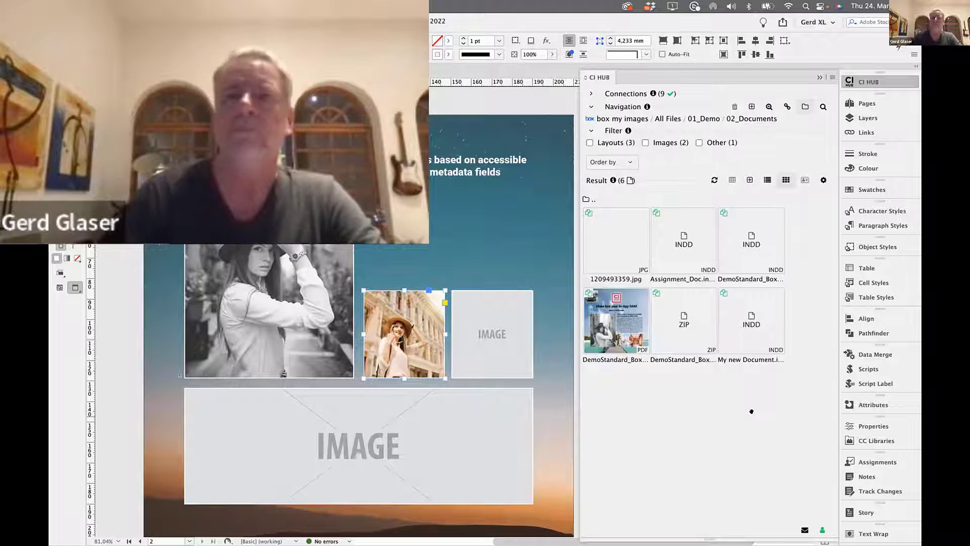
{"action": "left_click", "coordinate": [714, 180]}
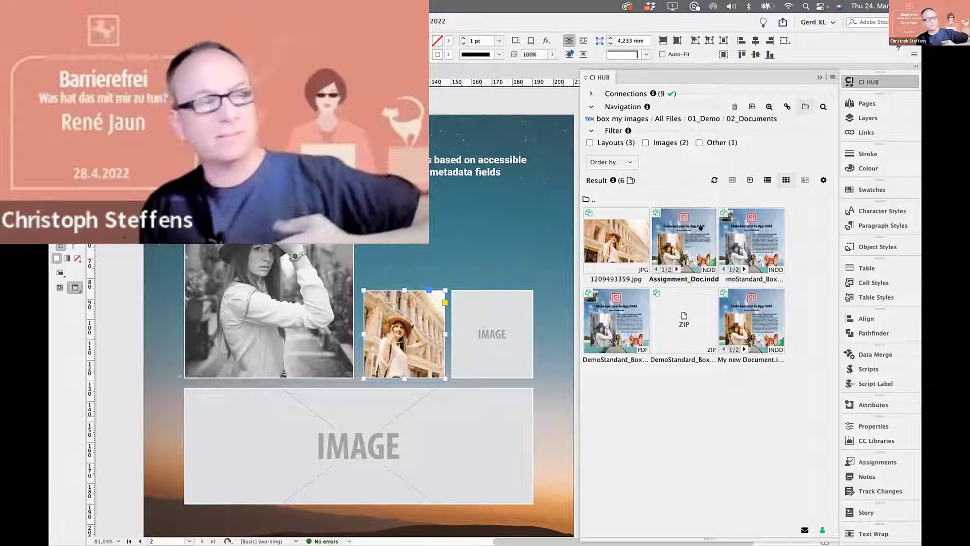
Step: Examine the details of Assignment_Doc.indd and the previews of both its pages
{"action": "left_click", "coordinate": [689, 229]}
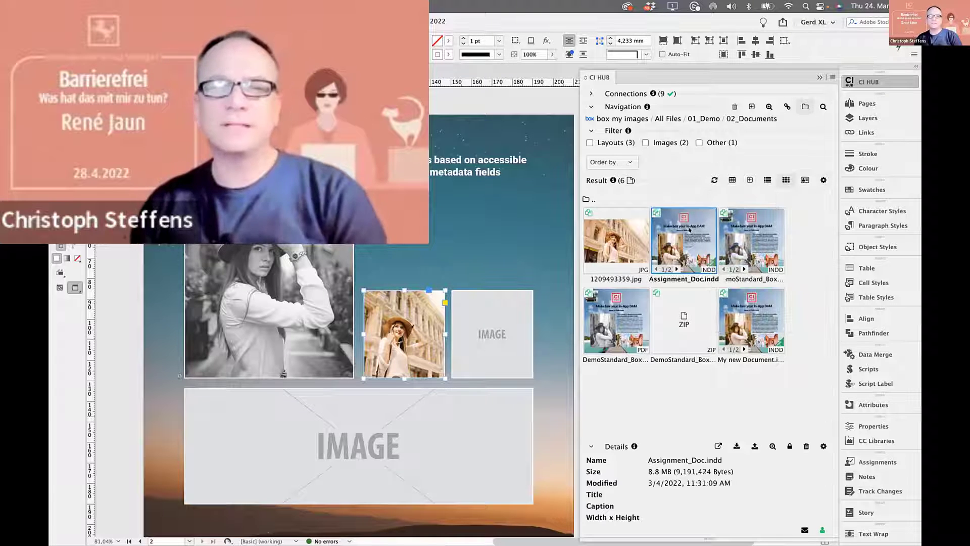
{"action": "double_click", "coordinate": [689, 230]}
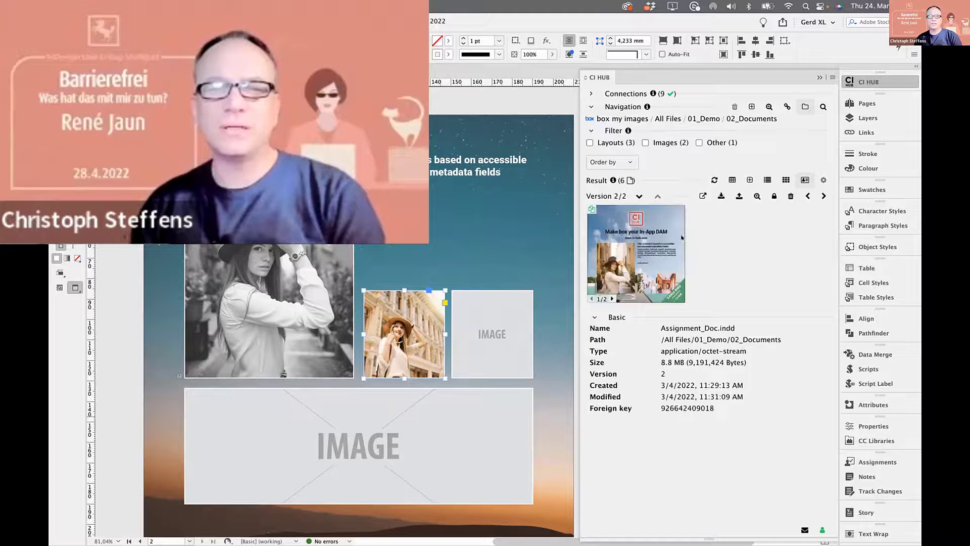
{"action": "left_click", "coordinate": [611, 298]}
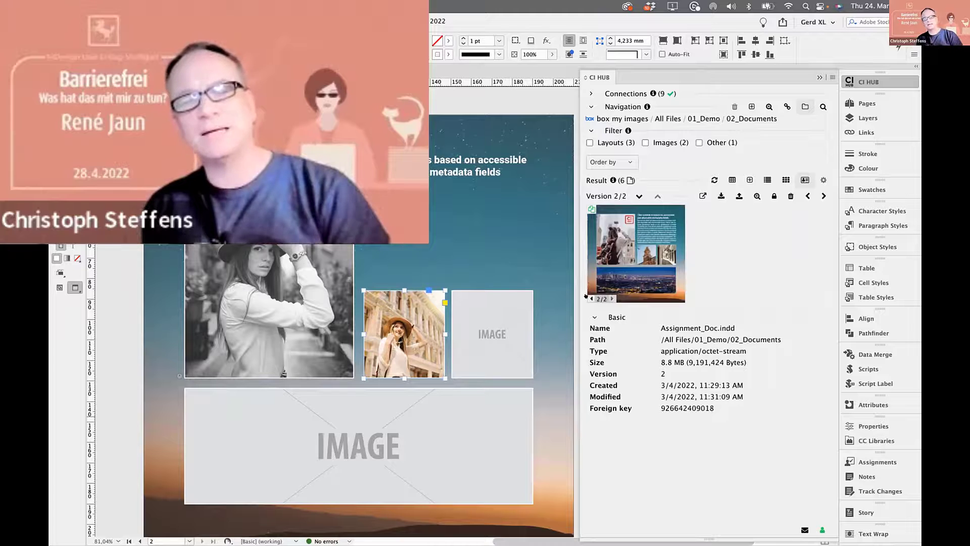
{"action": "left_click", "coordinate": [588, 298]}
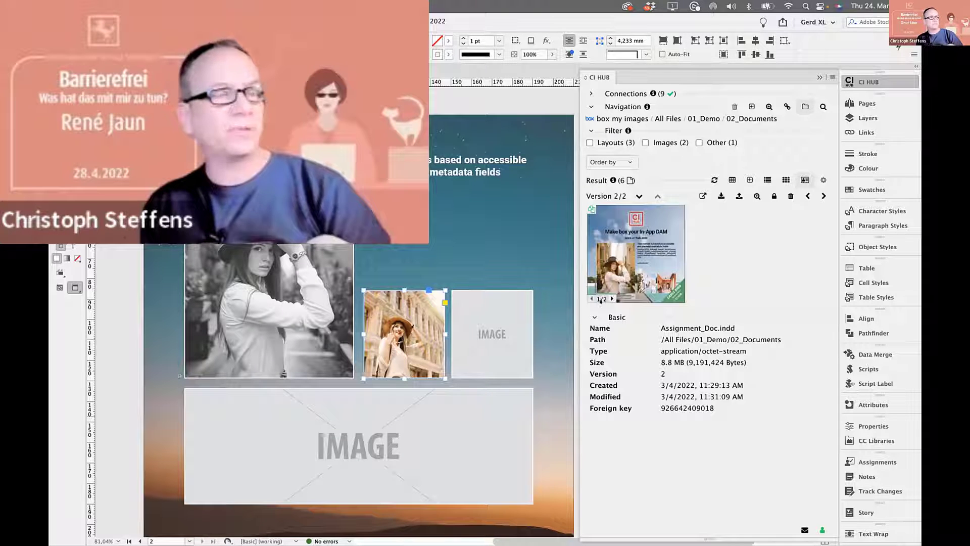
{"action": "left_click", "coordinate": [610, 298]}
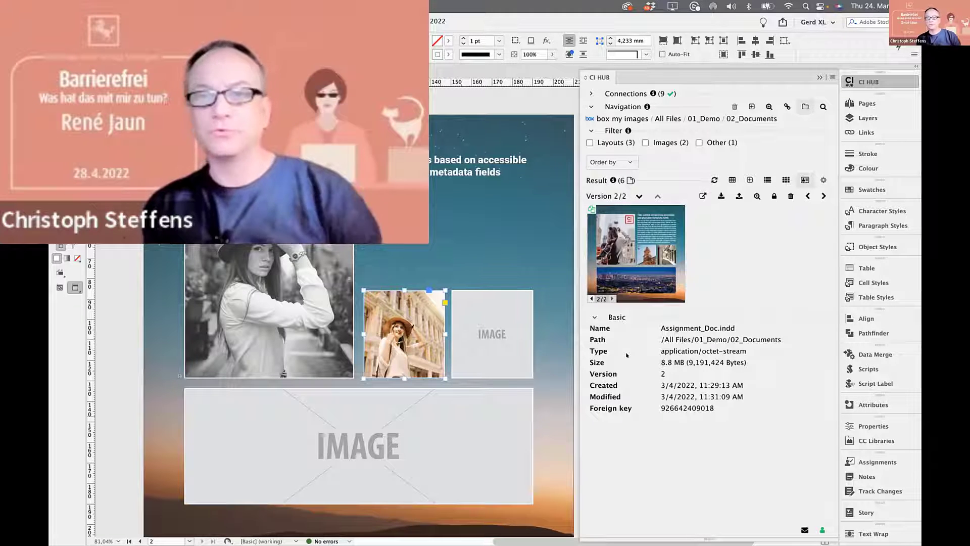
{"action": "left_click", "coordinate": [590, 298]}
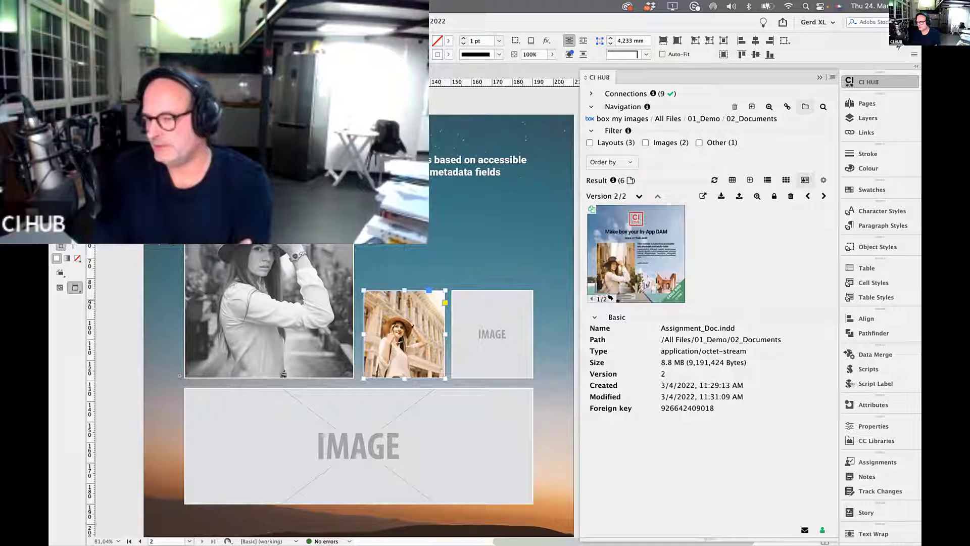
{"action": "left_click", "coordinate": [610, 298]}
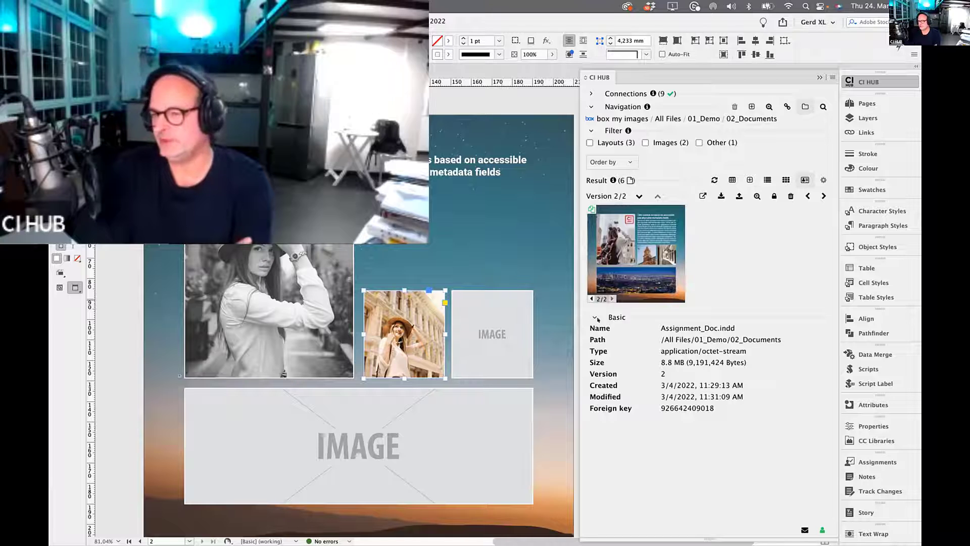
Step: Switch to Box in the browser, inspect the folder containing DemoStandard_Box.indd, and return to InDesign
{"action": "key", "text": "super+Tab"}
{"action": "key", "text": "super+Tab"}
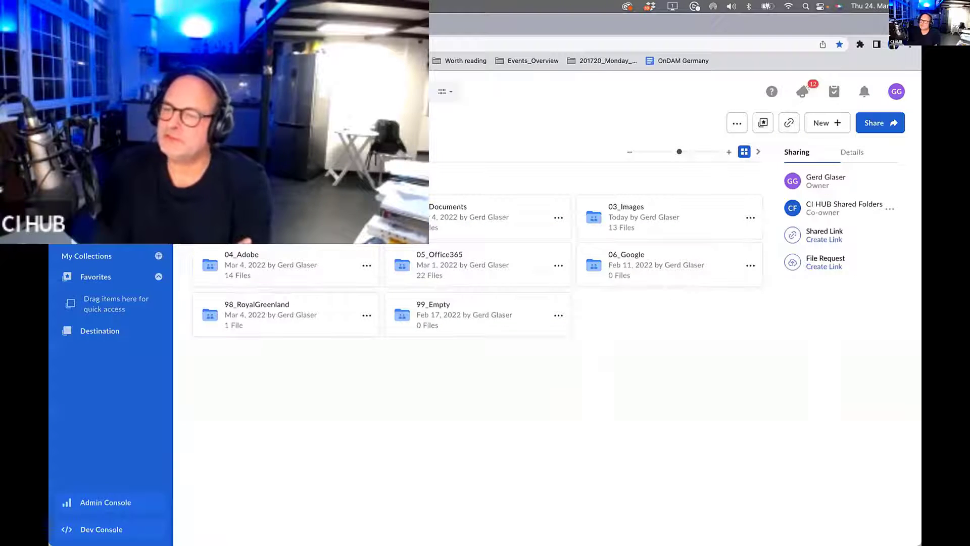
{"action": "left_click", "coordinate": [367, 254]}
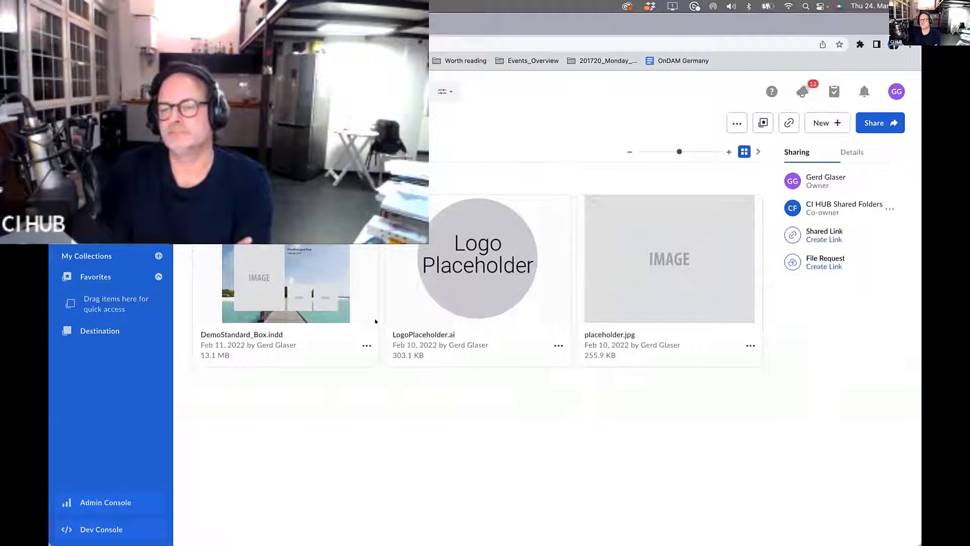
{"action": "key", "text": "super+Tab"}
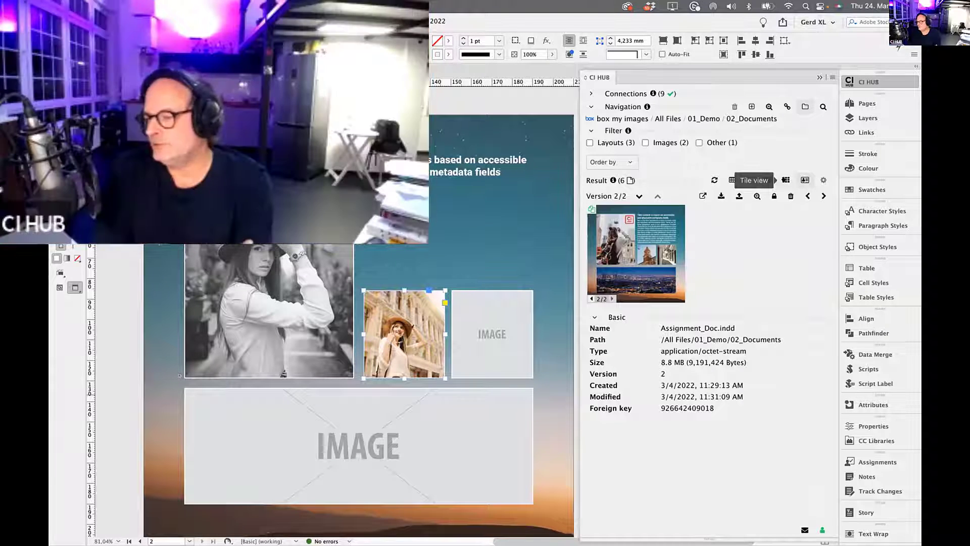
Step: Return the file list to tile view and browse to the 04_Adobe folder inside 01_Demo
{"action": "left_click", "coordinate": [785, 180]}
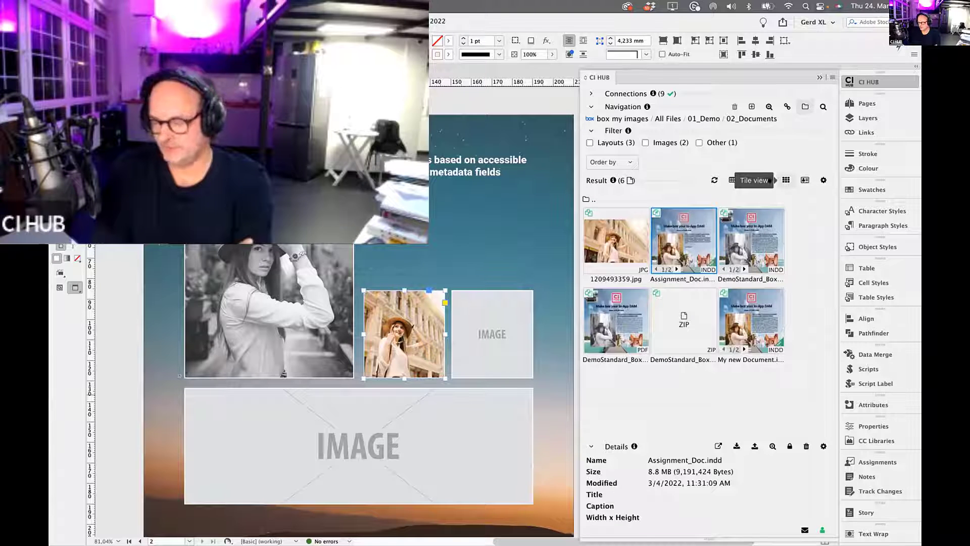
{"action": "left_click", "coordinate": [592, 197]}
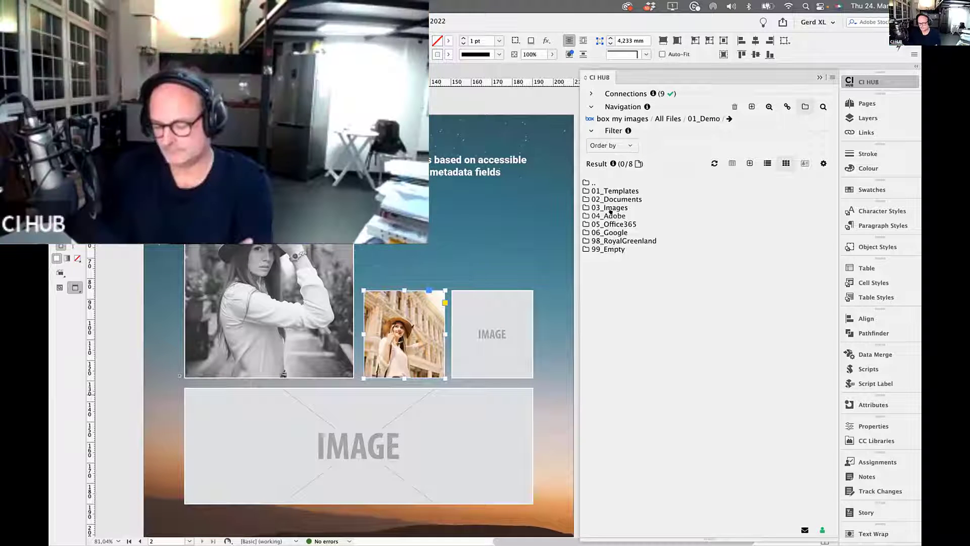
{"action": "double_click", "coordinate": [611, 215]}
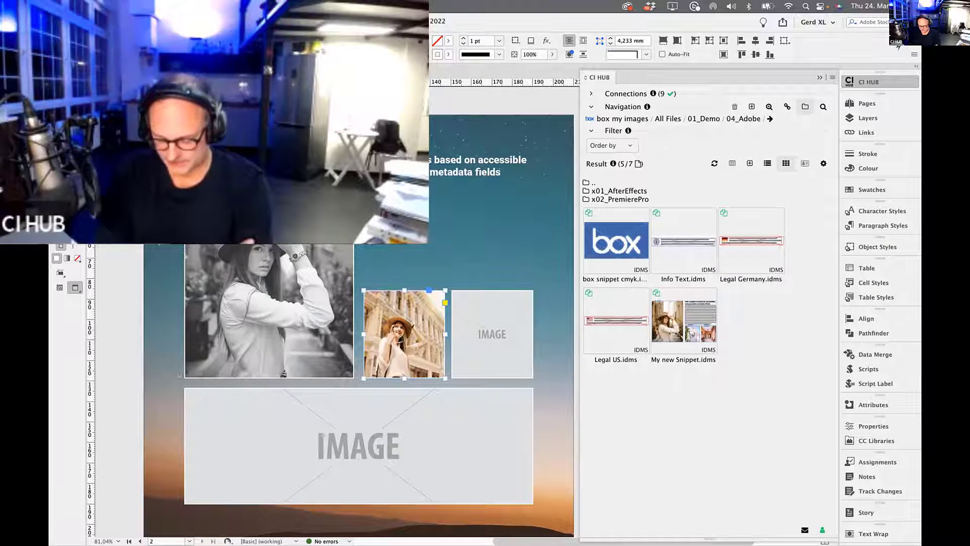
Step: Place the Legal US.idms snippet on page 1, positioning it over the water below the images
{"action": "left_click", "coordinate": [188, 540]}
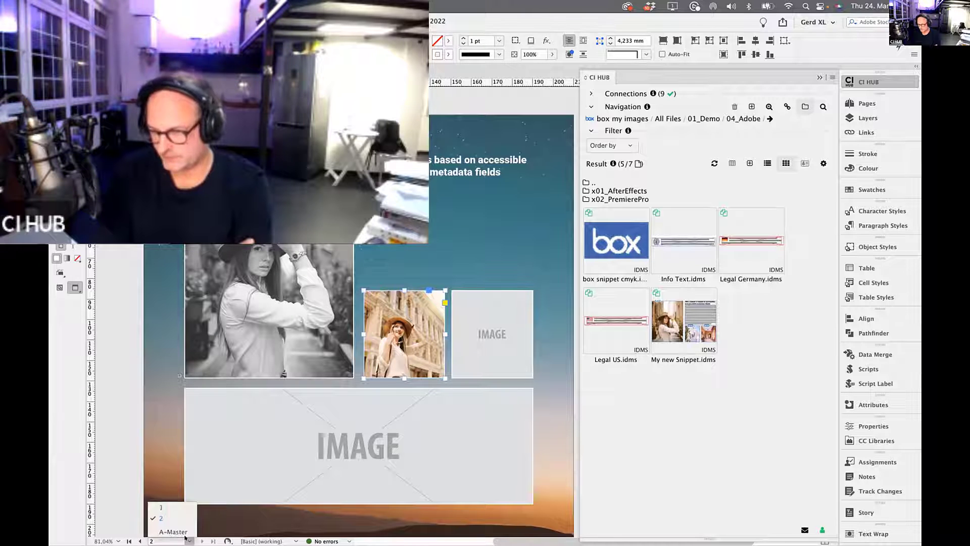
{"action": "left_click", "coordinate": [161, 507]}
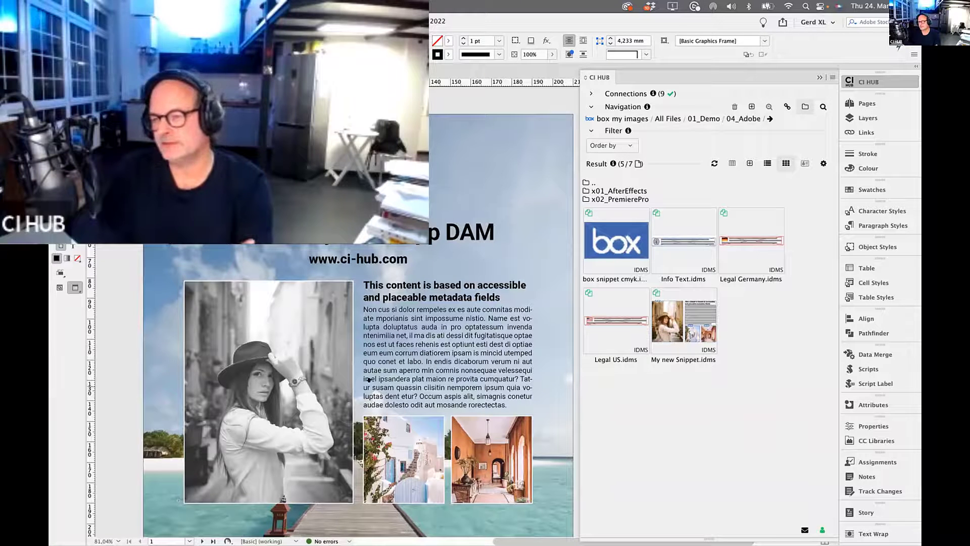
{"action": "scroll", "coordinate": [143, 346], "scroll_direction": "down", "scroll_amount": 5}
{"action": "scroll", "coordinate": [370, 247], "scroll_direction": "up", "scroll_amount": 1}
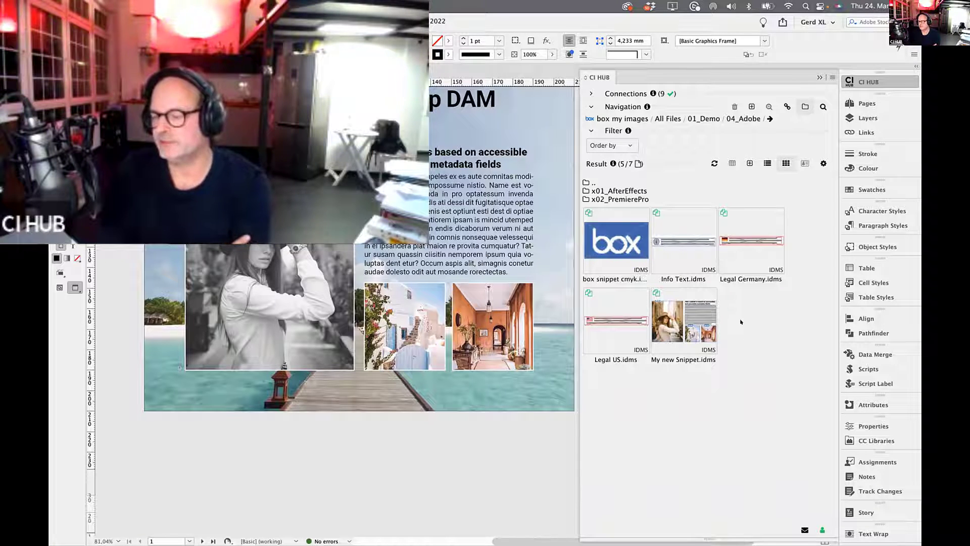
{"action": "left_click", "coordinate": [594, 314]}
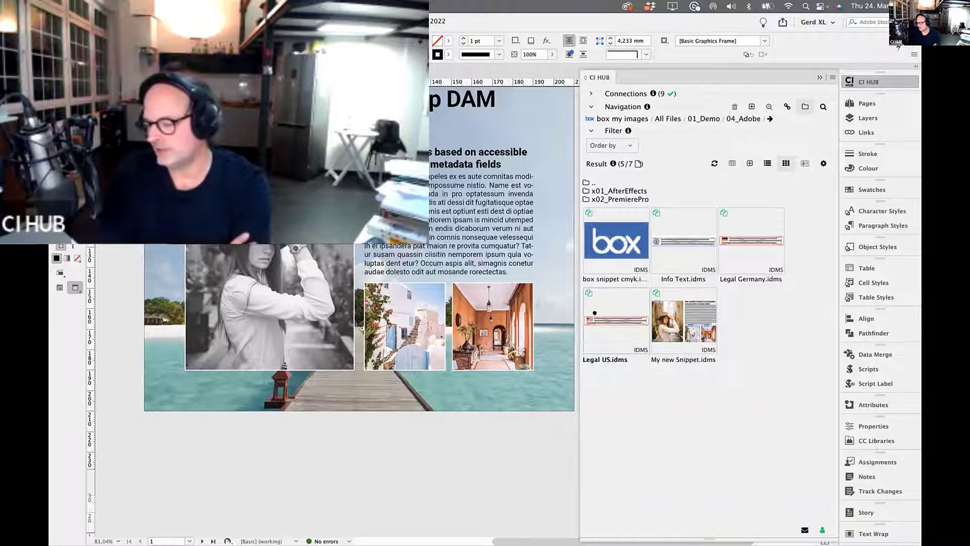
{"action": "left_click_drag", "start_coordinate": [534, 360], "coordinate": [333, 462]}
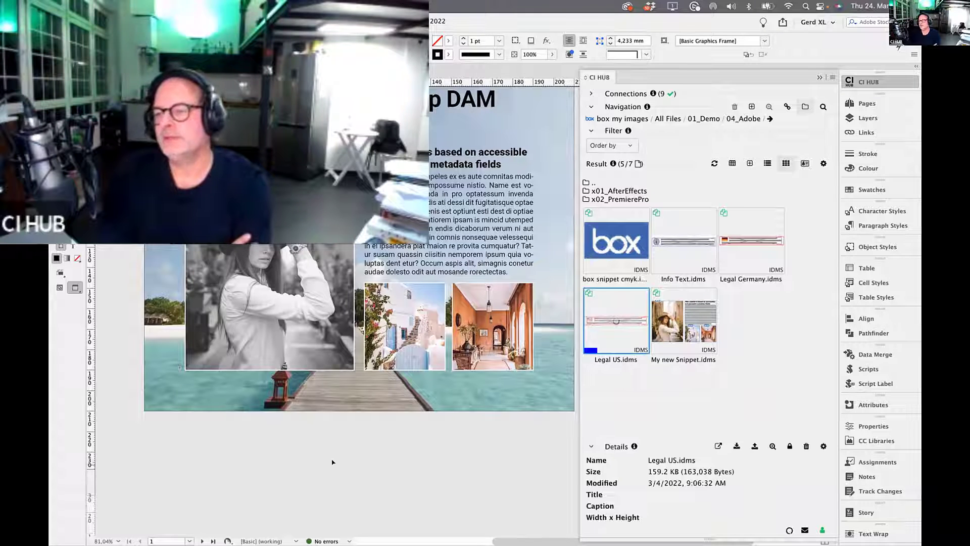
{"action": "left_click", "coordinate": [194, 421]}
{"action": "left_click_drag", "start_coordinate": [225, 429], "coordinate": [216, 381]}
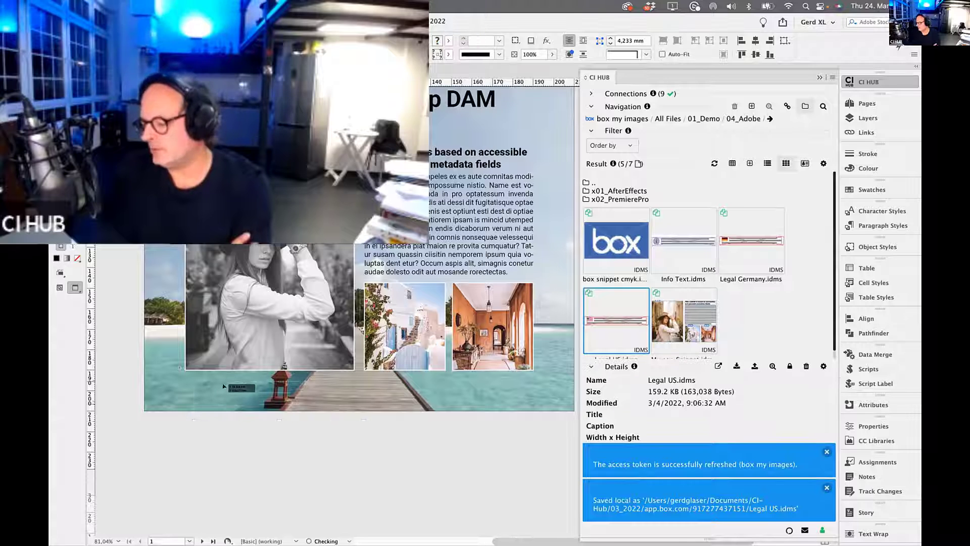
Step: Switch to Box in the browser, preview DemoStandard_Box.indd, close the preview and return to InDesign
{"action": "key", "text": "super+Tab"}
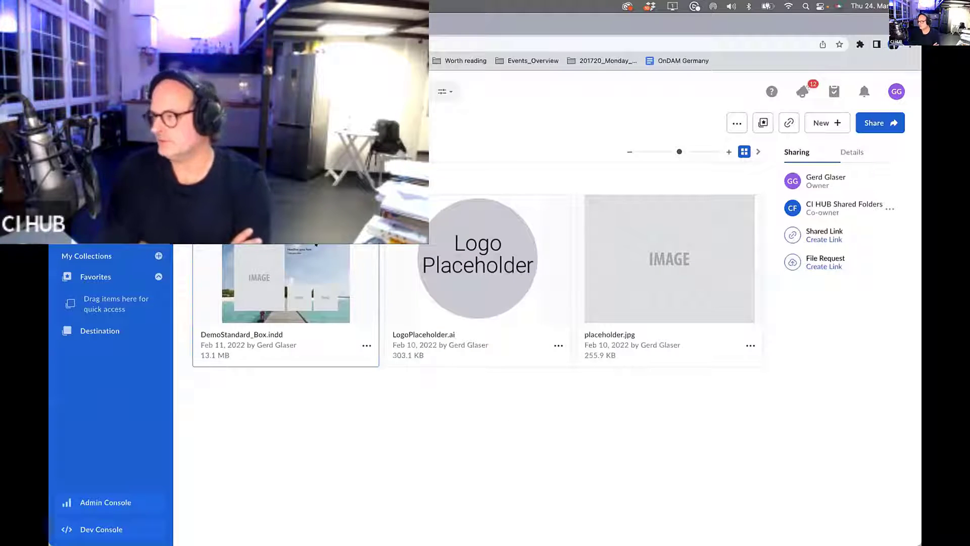
{"action": "left_click", "coordinate": [354, 359]}
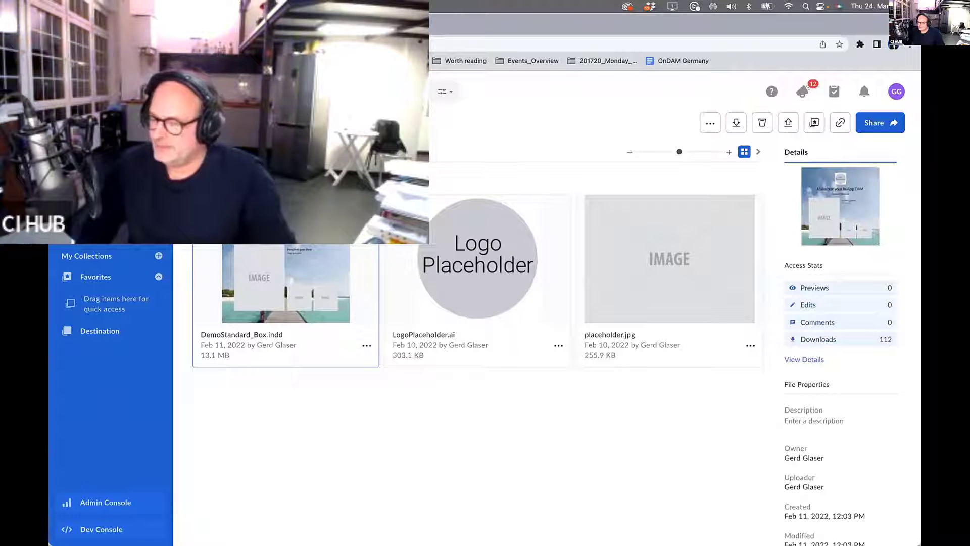
{"action": "key", "text": "Return"}
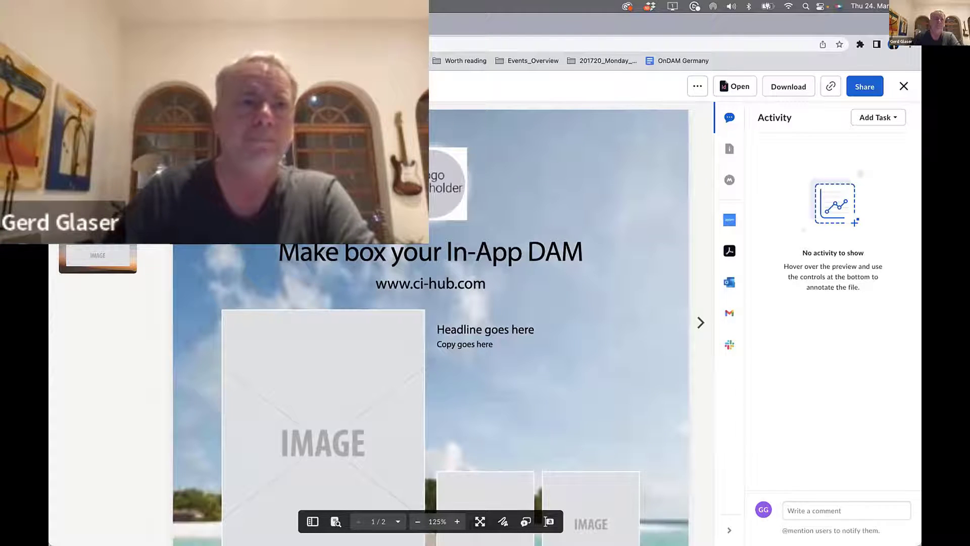
{"action": "key", "text": "Escape"}
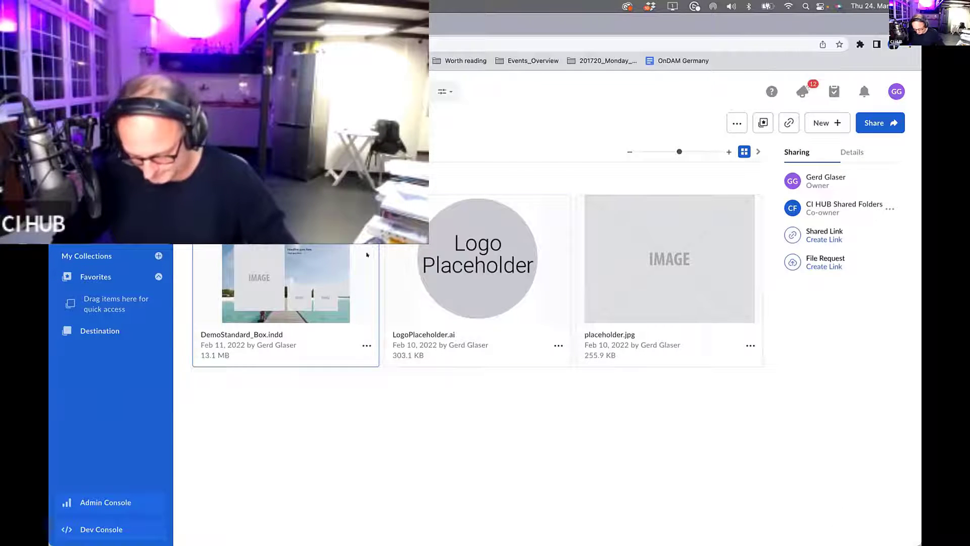
{"action": "key", "text": "super+Tab"}
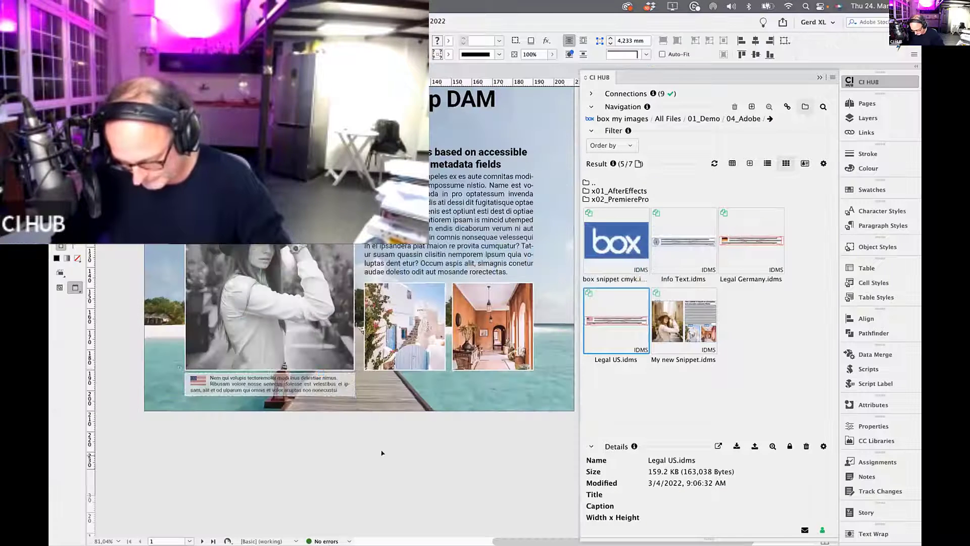
Step: Replace the US legal text beneath the large black-and-white photo with the Legal Germany.idms snippet
{"action": "left_click", "coordinate": [210, 385]}
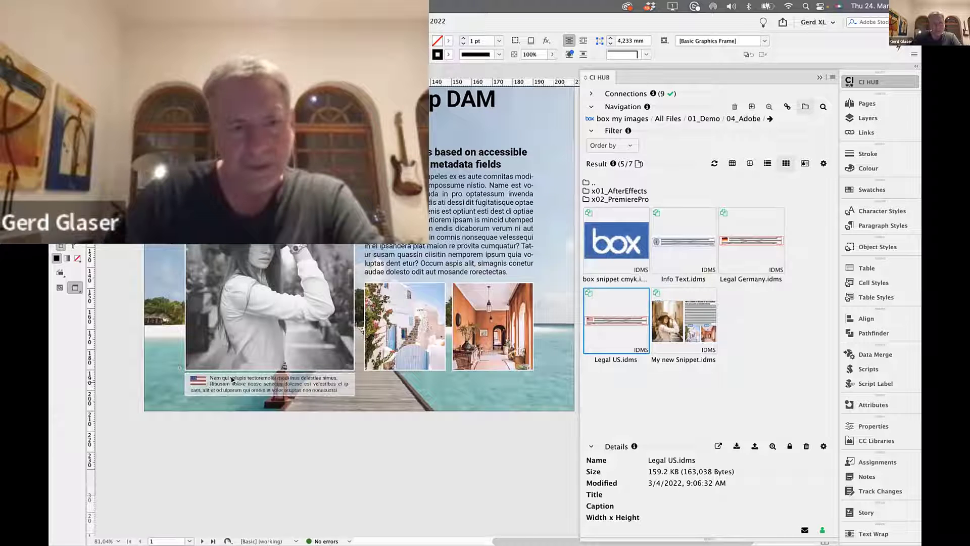
{"action": "left_click", "coordinate": [228, 386]}
{"action": "left_click", "coordinate": [267, 437]}
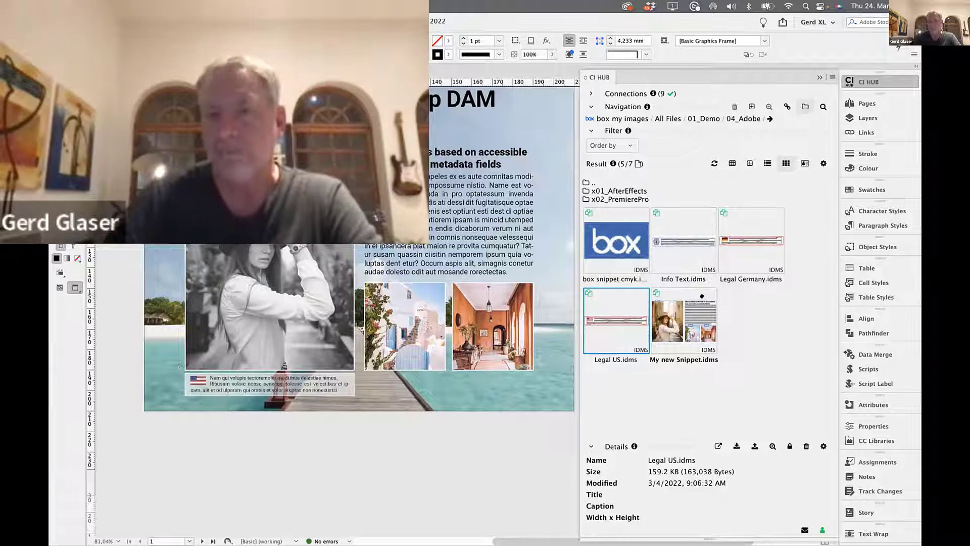
{"action": "left_click", "coordinate": [227, 385]}
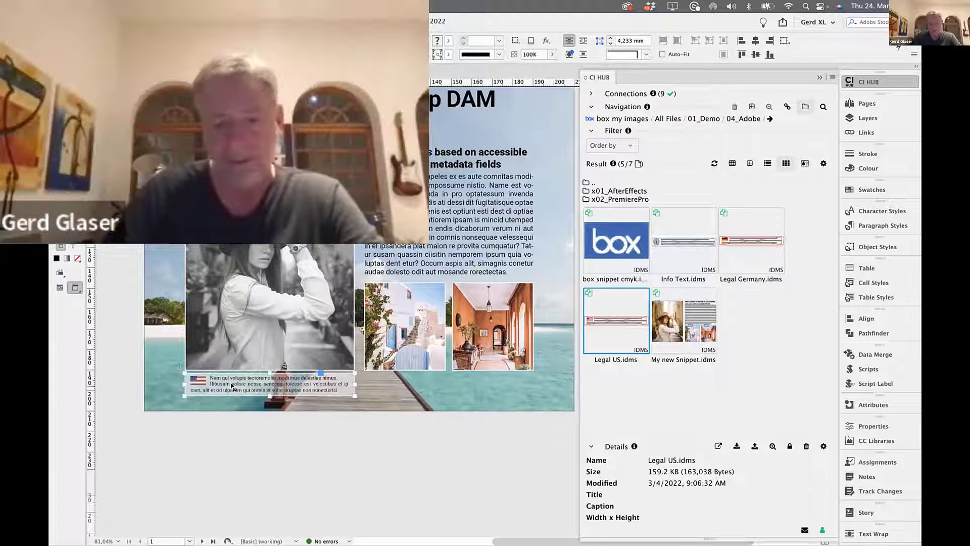
{"action": "key", "text": "Delete"}
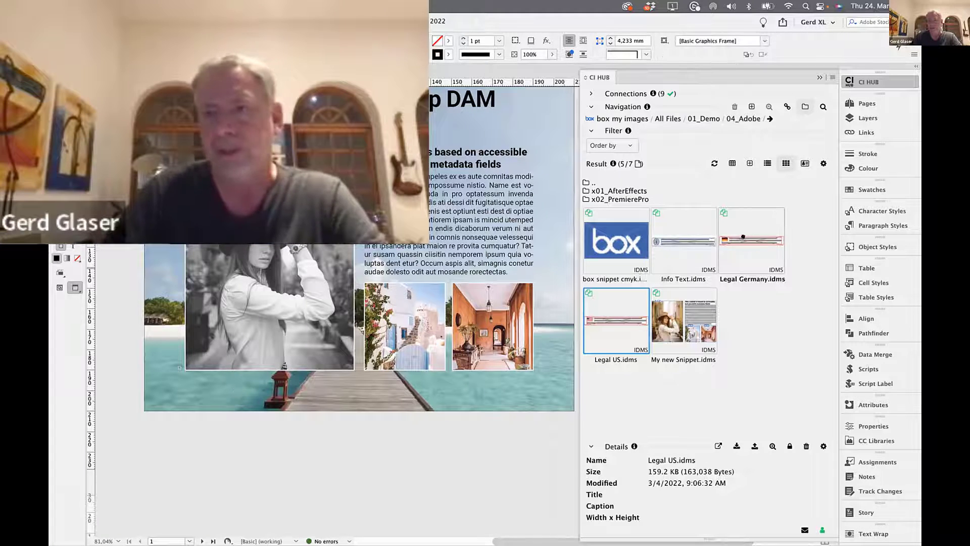
{"action": "left_click_drag", "start_coordinate": [742, 235], "coordinate": [352, 402]}
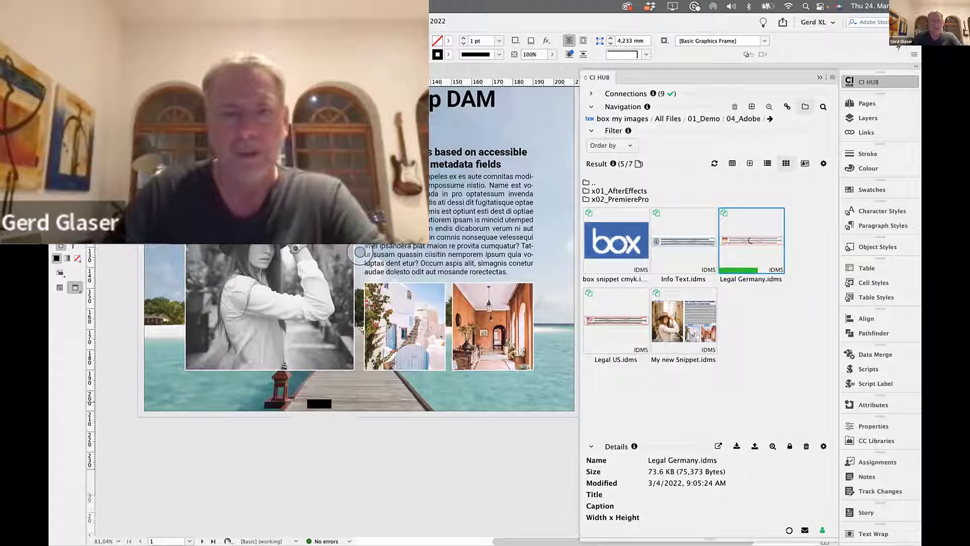
{"action": "left_click", "coordinate": [216, 411]}
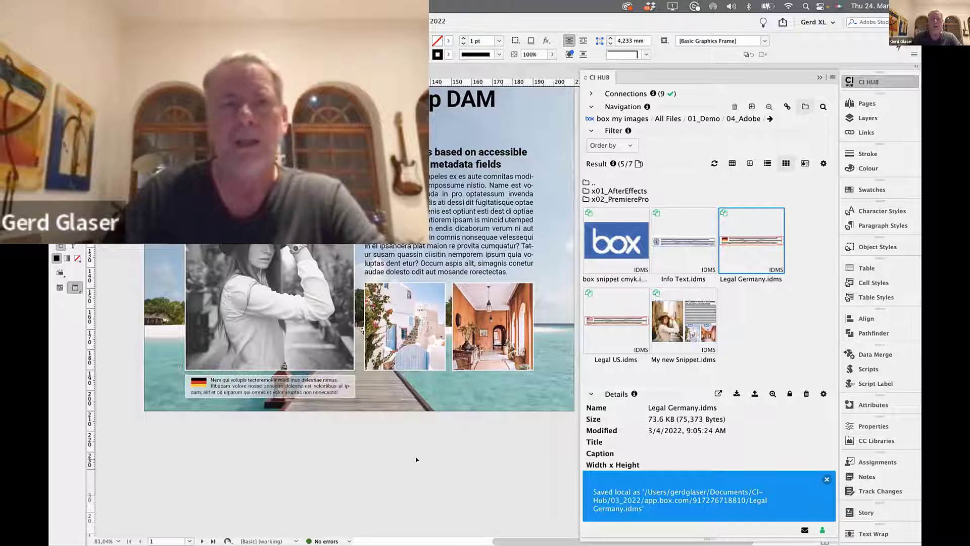
Step: Save the logo frame, headline and web address on page 1 together as a snippet named Header in the 04_Adobe folder
{"action": "scroll", "coordinate": [416, 459], "scroll_direction": "up", "scroll_amount": 5}
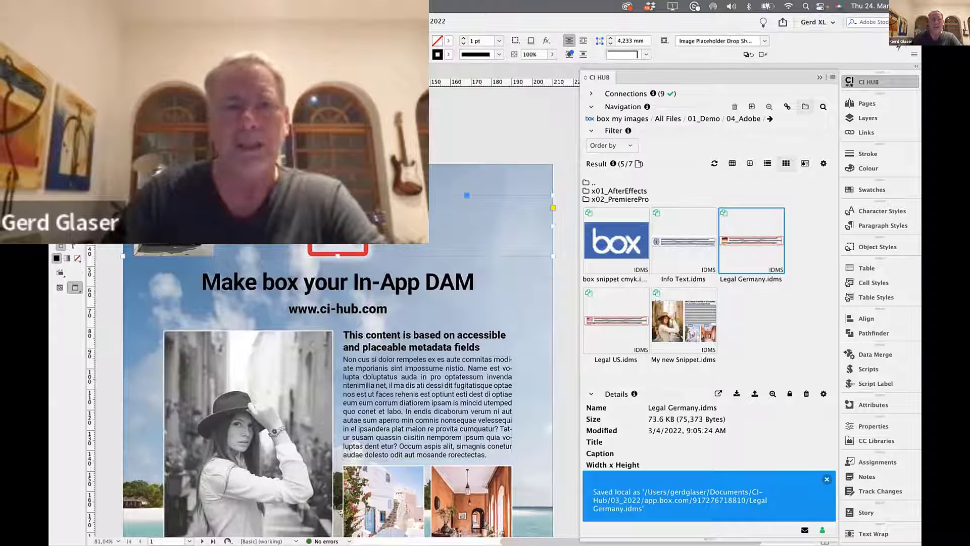
{"action": "left_click", "coordinate": [359, 298]}
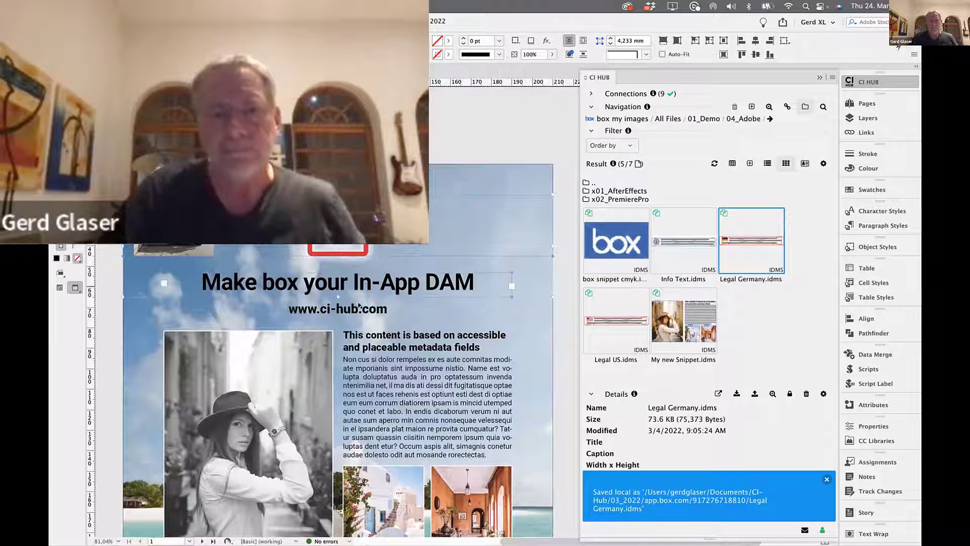
{"action": "left_click", "coordinate": [359, 309], "text": "shift"}
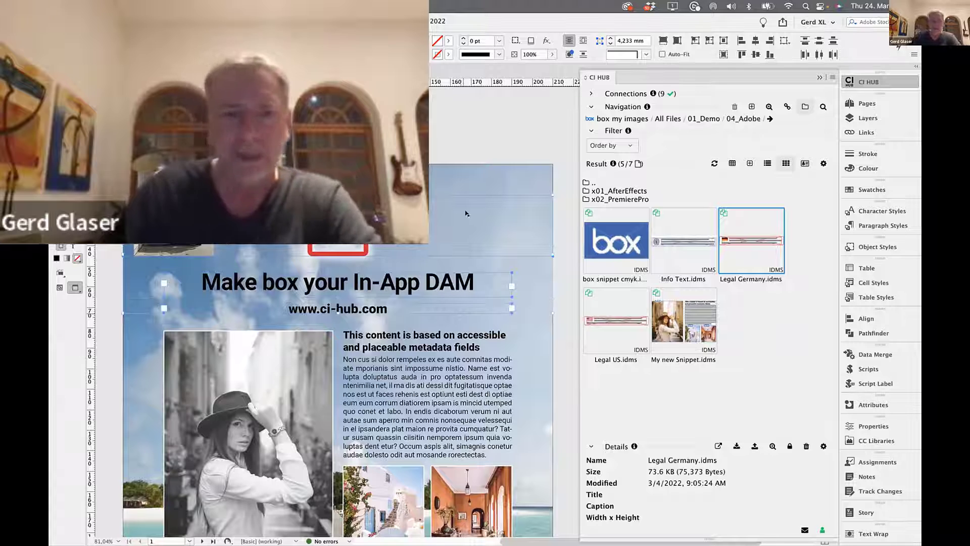
{"action": "left_click", "coordinate": [749, 163]}
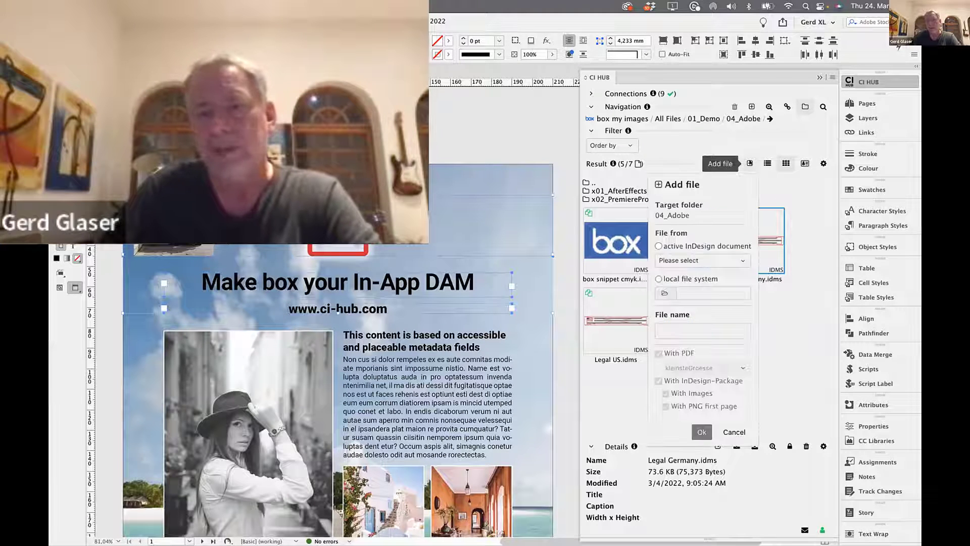
{"action": "left_click", "coordinate": [684, 258]}
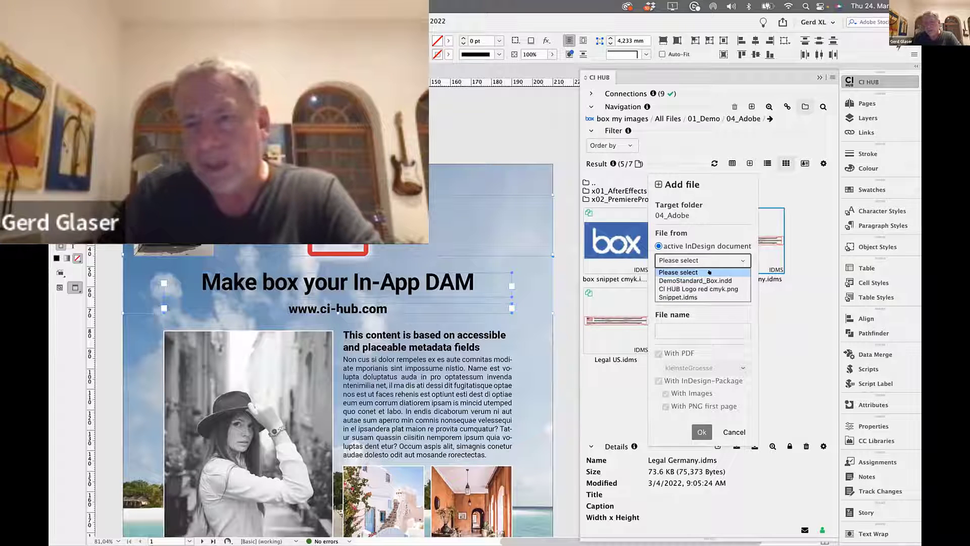
{"action": "left_click", "coordinate": [694, 297]}
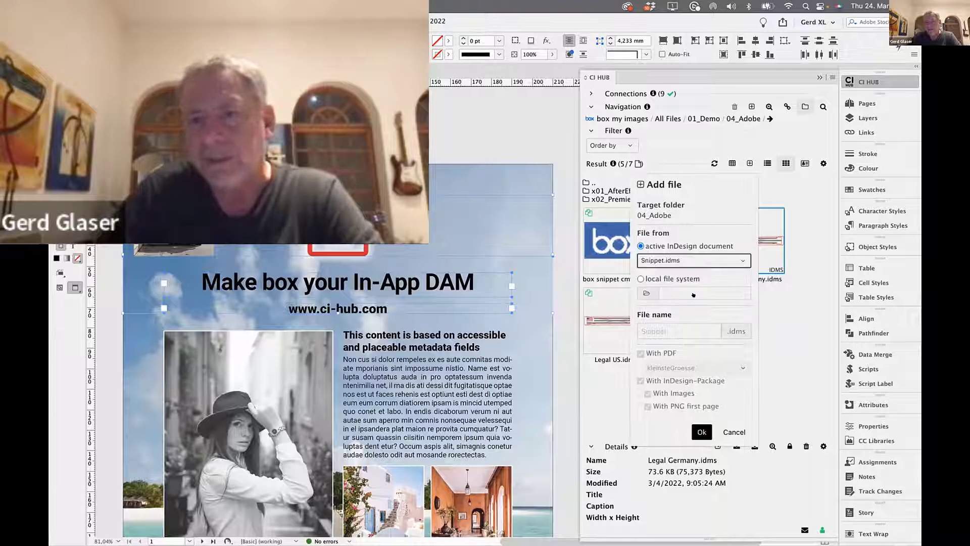
{"action": "left_click", "coordinate": [666, 329]}
{"action": "type", "text": "Heade"}
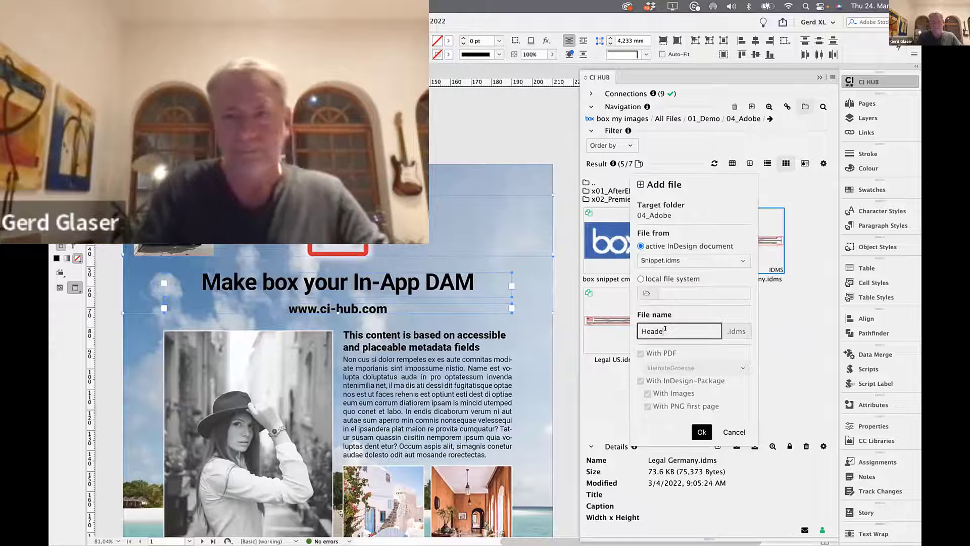
{"action": "type", "text": "r"}
{"action": "left_click", "coordinate": [701, 431]}
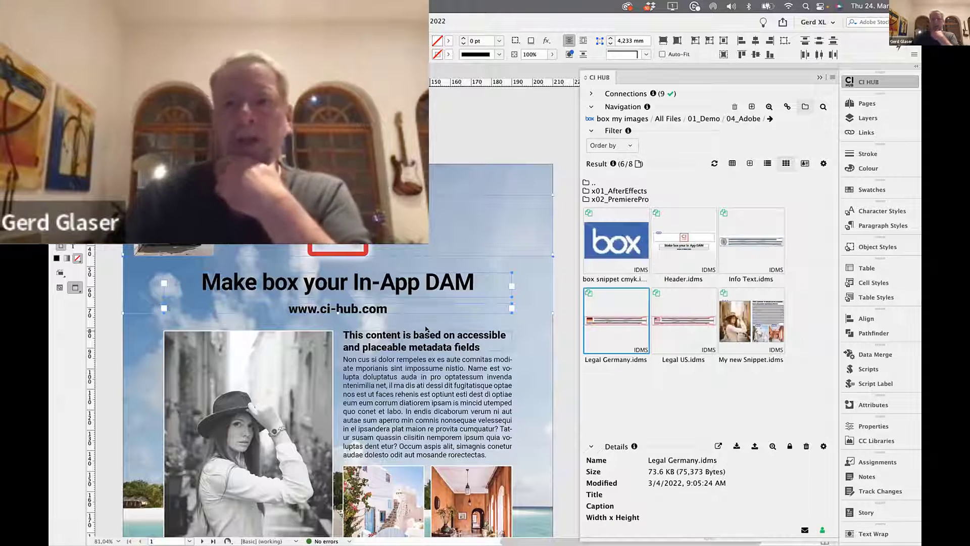
Step: Inspect the preview and details of Header.idms, and return the file list to tile view
{"action": "double_click", "coordinate": [701, 269]}
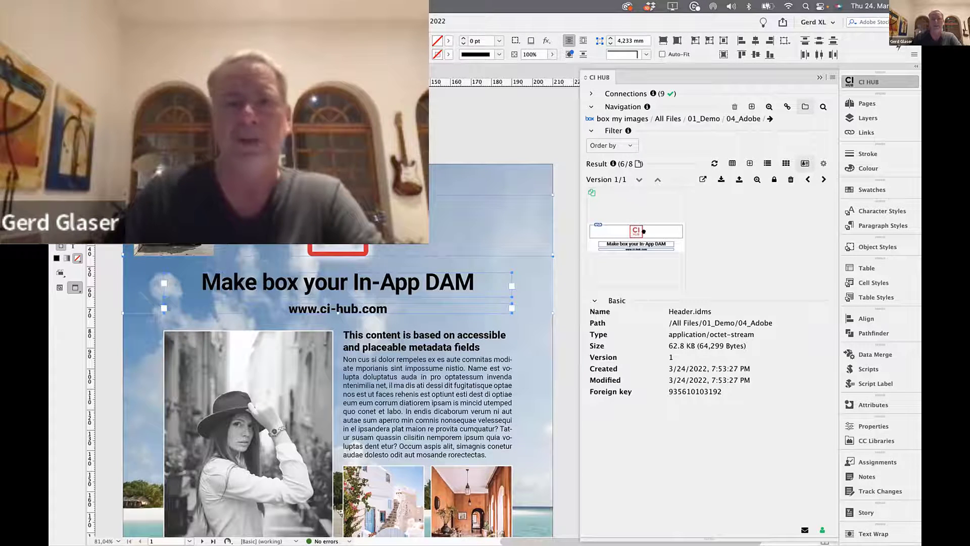
{"action": "left_click", "coordinate": [482, 135]}
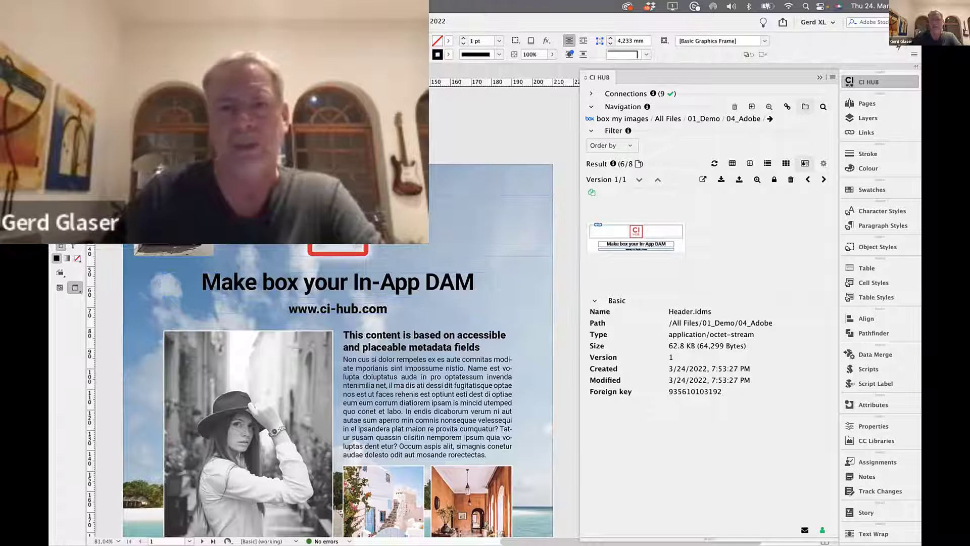
{"action": "left_click", "coordinate": [612, 228]}
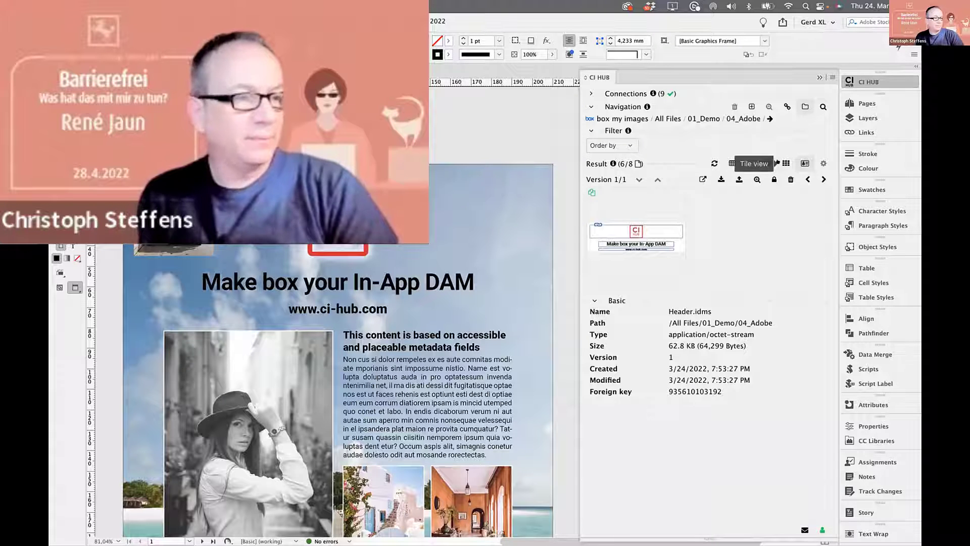
{"action": "left_click", "coordinate": [786, 163]}
{"action": "left_click", "coordinate": [784, 402]}
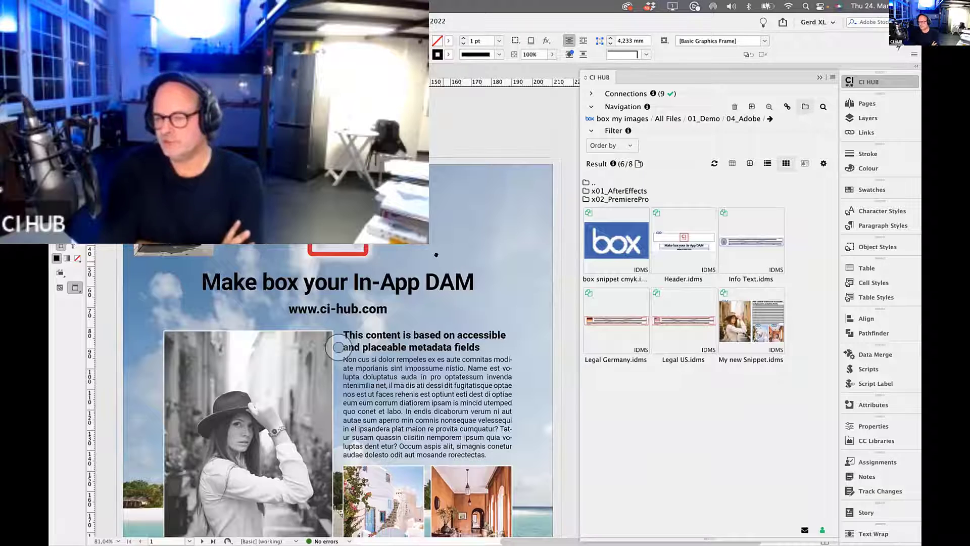
{"action": "scroll", "coordinate": [436, 205], "scroll_direction": "down", "scroll_amount": 1}
{"action": "scroll", "coordinate": [436, 206], "scroll_direction": "down", "scroll_amount": 5}
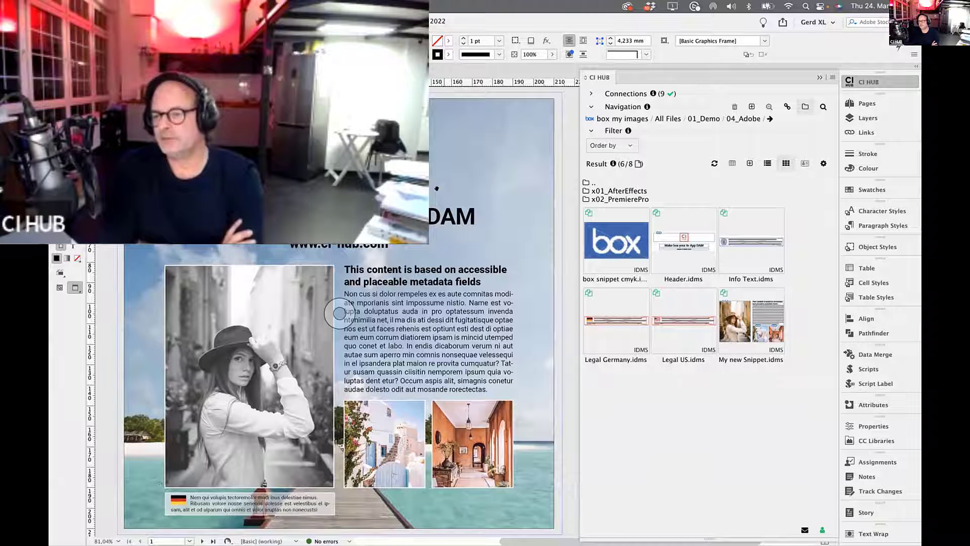
Step: Browse to the 03_Images folder inside 01_Demo and view the file-use and conversion options for the 03_woodwatch JPG
{"action": "double_click", "coordinate": [587, 181]}
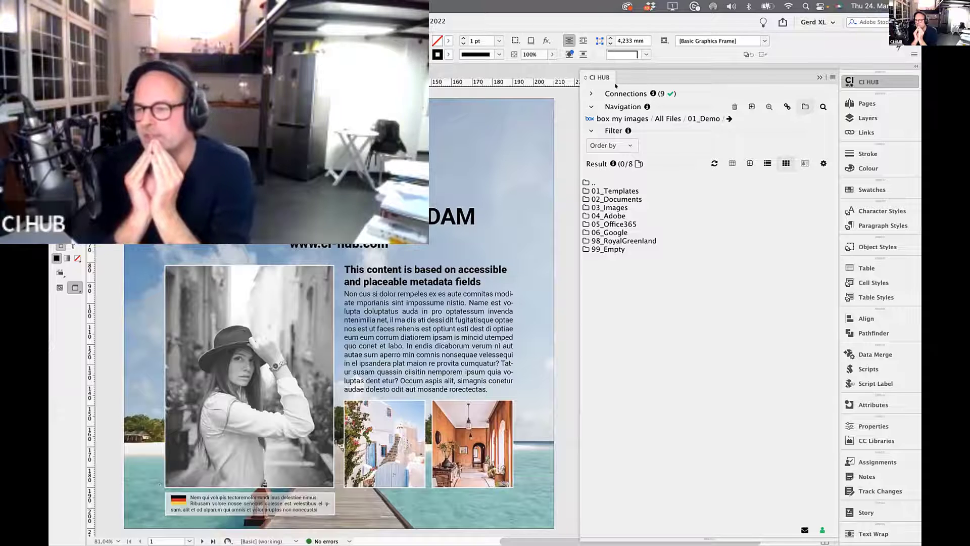
{"action": "left_click", "coordinate": [588, 117]}
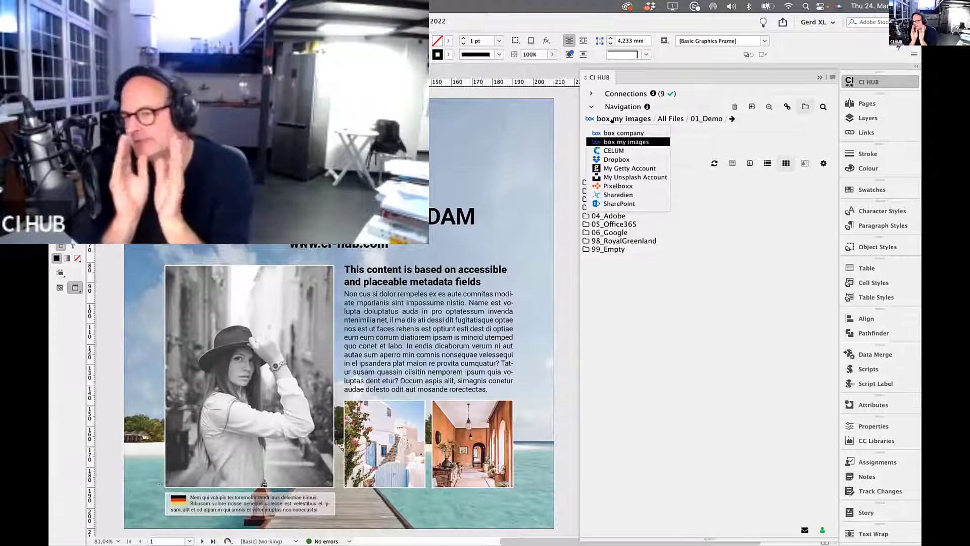
{"action": "left_click", "coordinate": [629, 143]}
{"action": "double_click", "coordinate": [625, 206]}
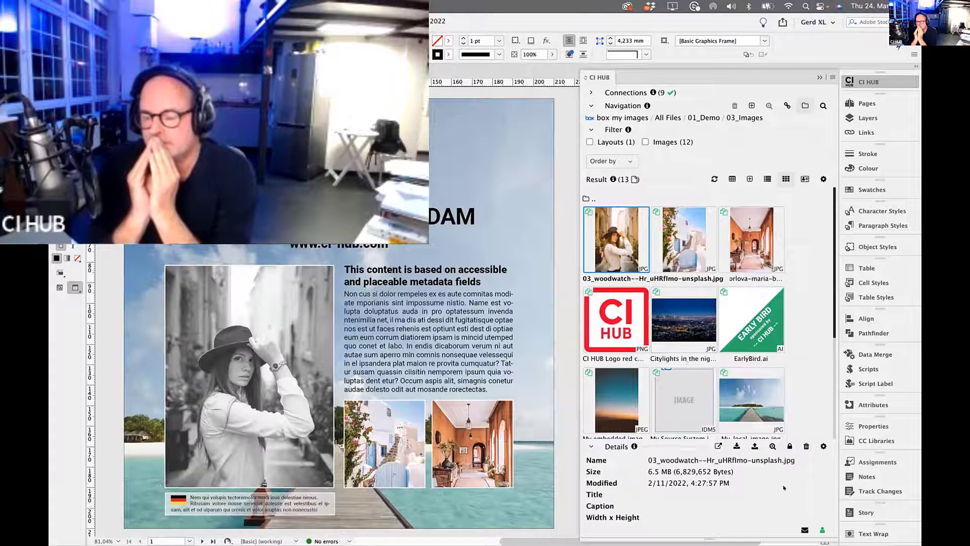
{"action": "left_click", "coordinate": [736, 446]}
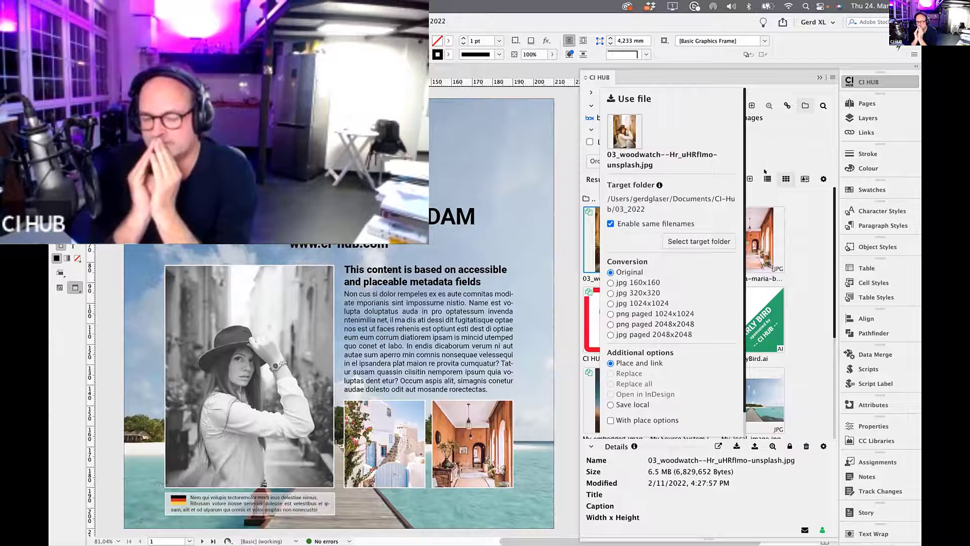
{"action": "left_click", "coordinate": [808, 138]}
Step: Switch the connection to CELUM, browse to Sandbox / CI-Hub box, and check the conversion options offered for the breakfast-plate JPG
{"action": "left_click", "coordinate": [592, 116]}
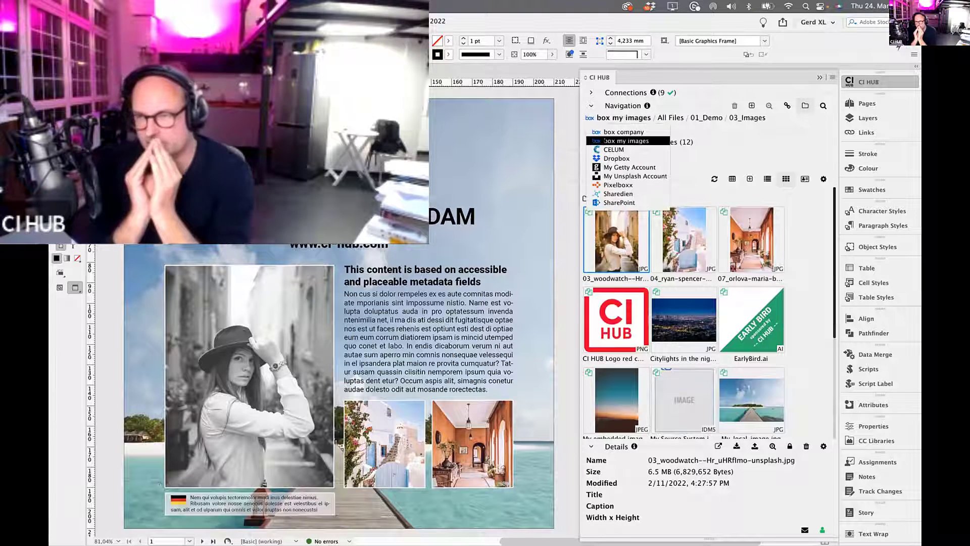
{"action": "left_click", "coordinate": [603, 147]}
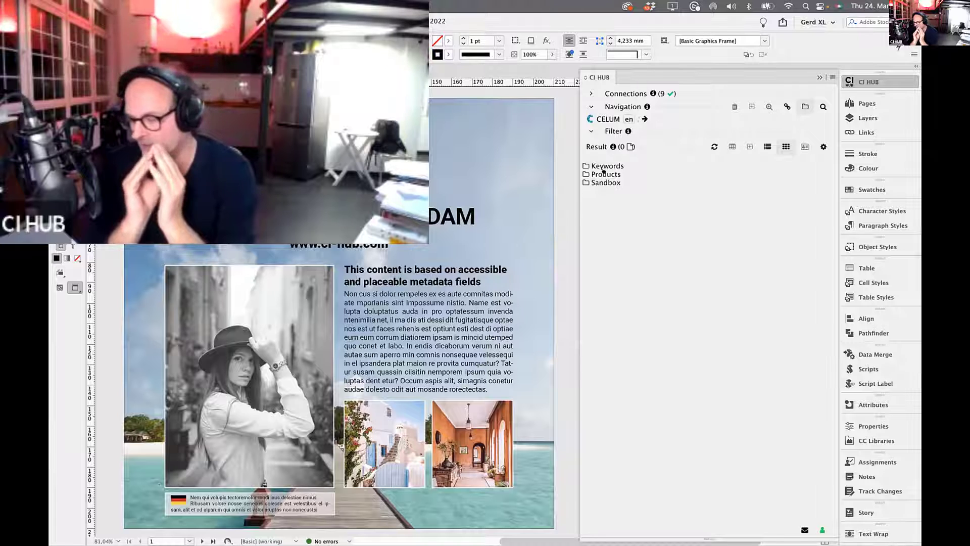
{"action": "left_click", "coordinate": [609, 183]}
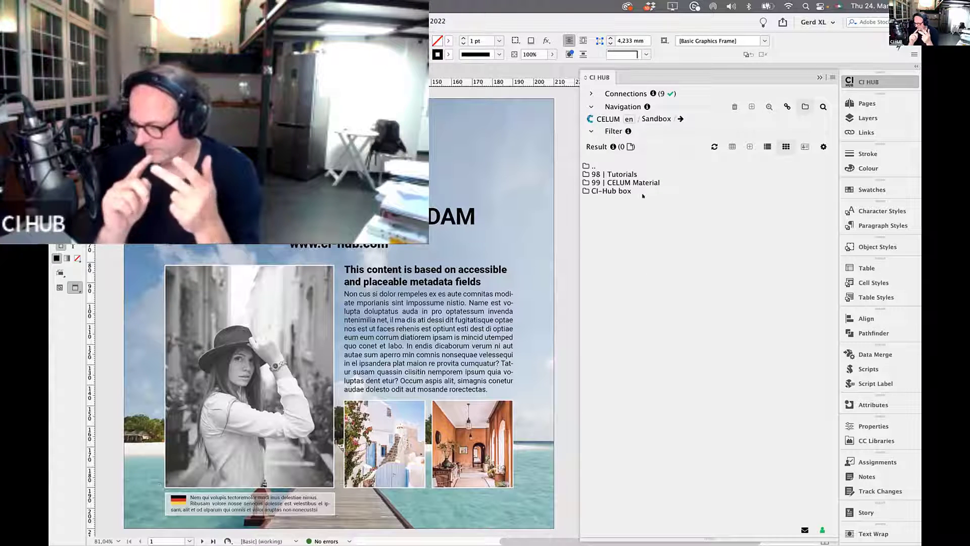
{"action": "left_click", "coordinate": [611, 189]}
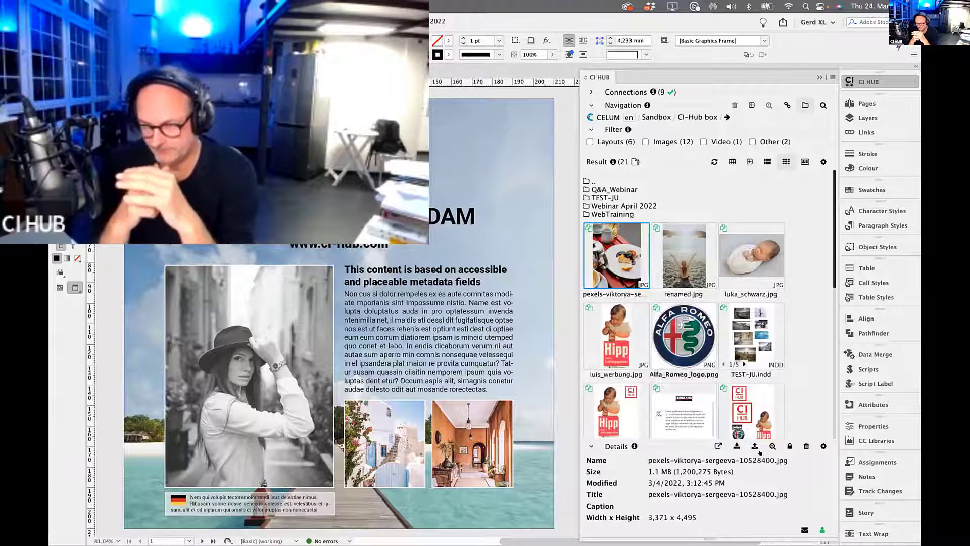
{"action": "left_click", "coordinate": [735, 439]}
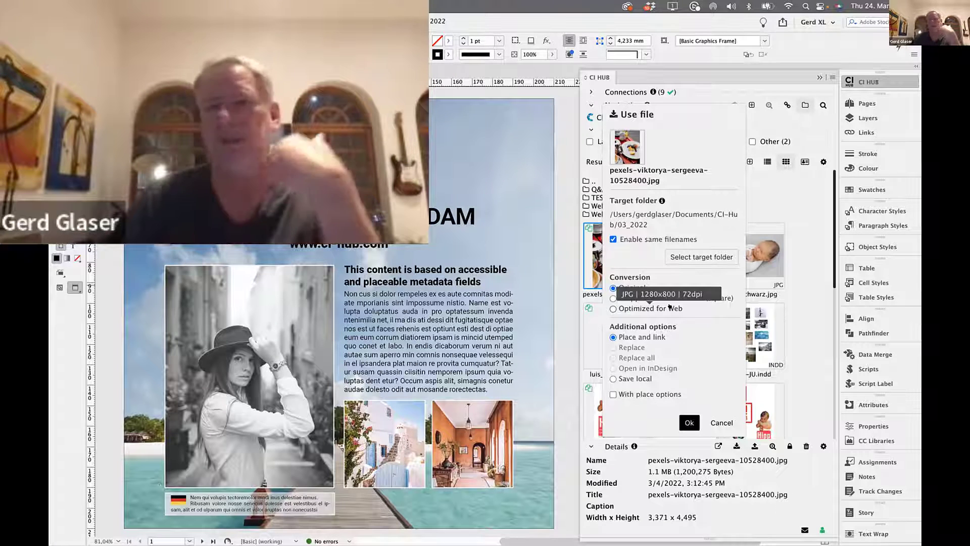
{"action": "left_click", "coordinate": [775, 199]}
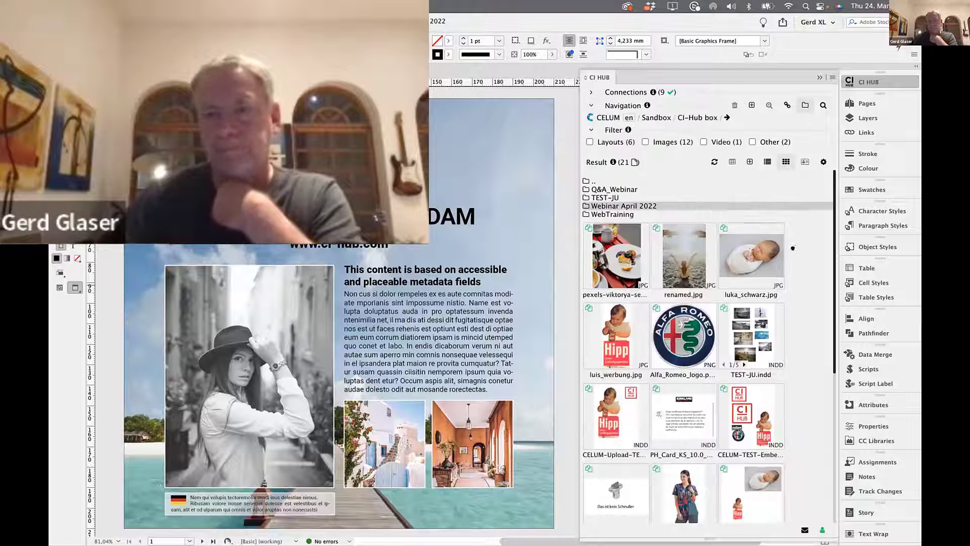
Step: Switch the connection to Dropbox and check the file-use and conversion options offered for 02_bild.jpg, with the file details collapsed at the end
{"action": "left_click", "coordinate": [609, 118]}
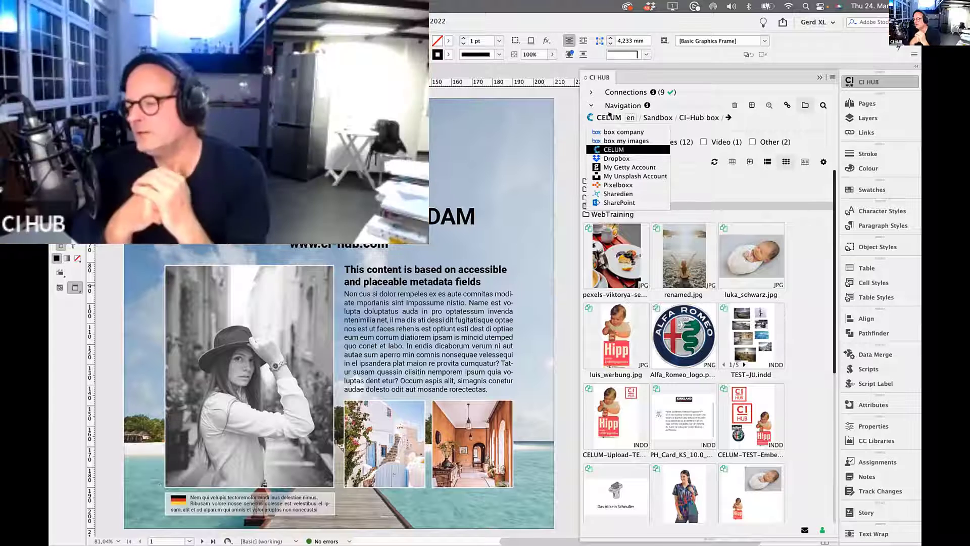
{"action": "left_click", "coordinate": [614, 158]}
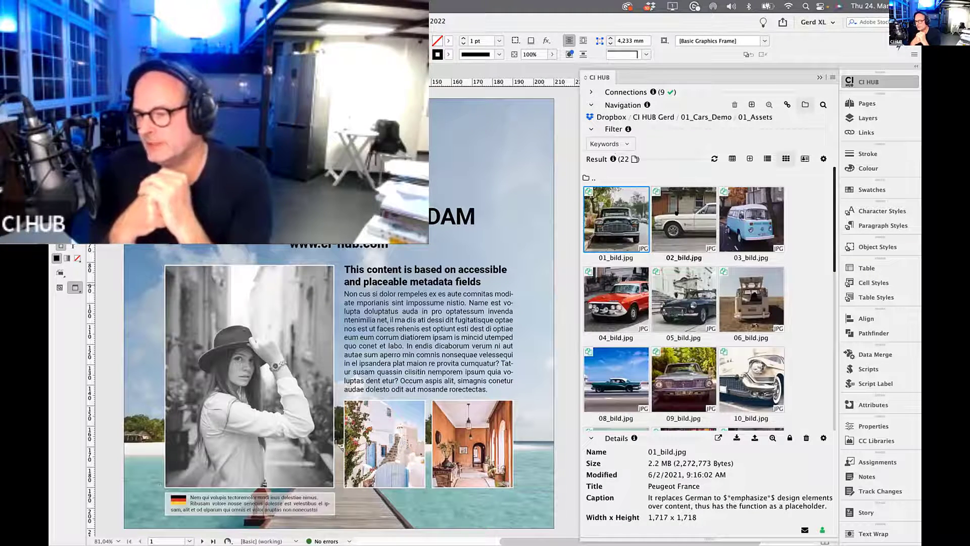
{"action": "left_click", "coordinate": [676, 213]}
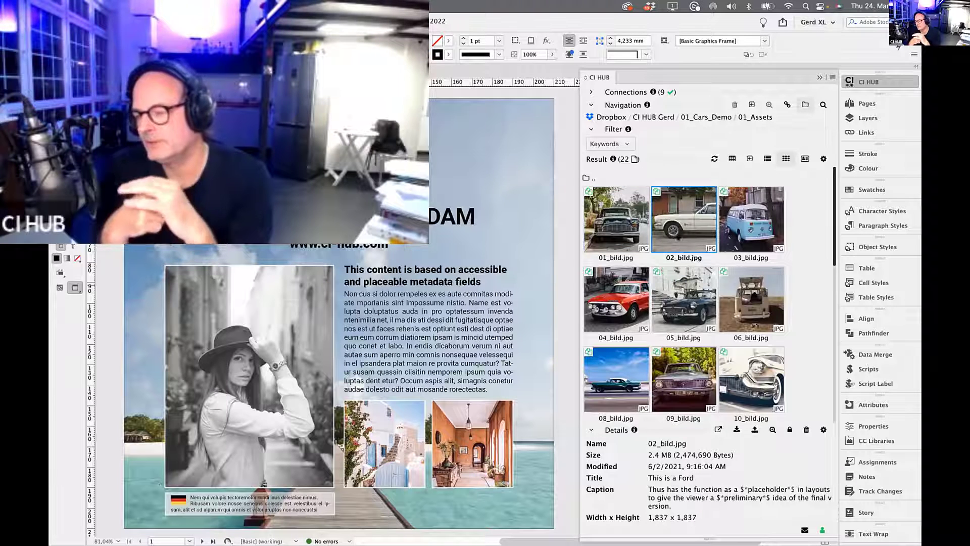
{"action": "left_click", "coordinate": [736, 430]}
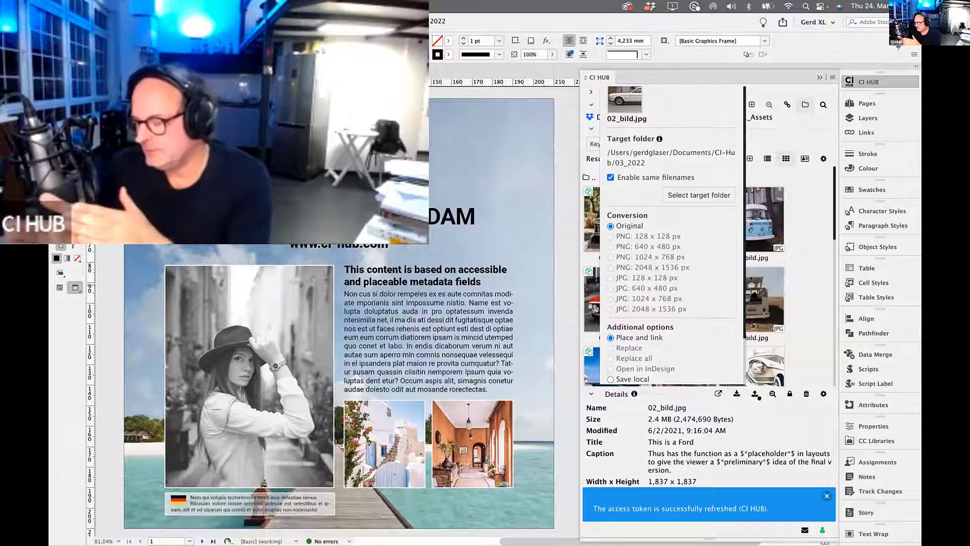
{"action": "left_click", "coordinate": [827, 496]}
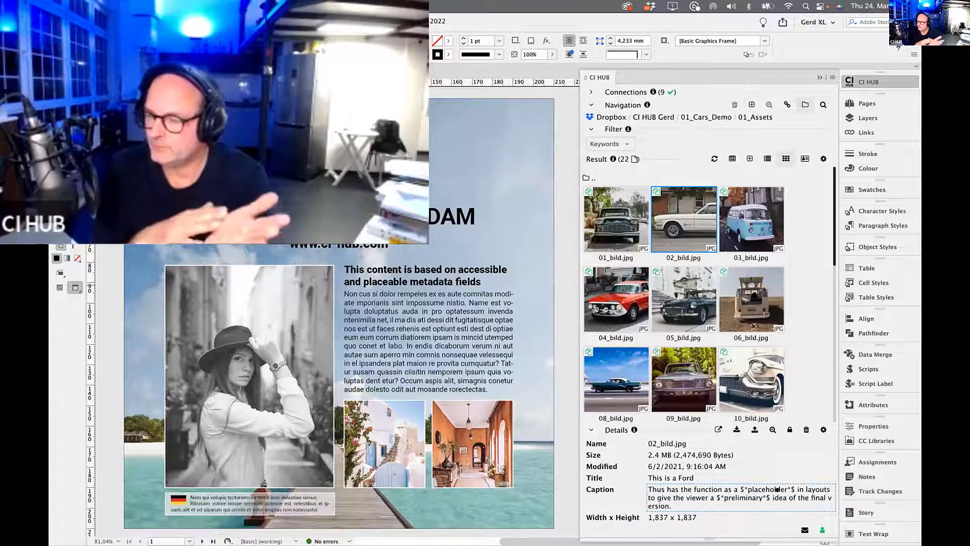
{"action": "left_click", "coordinate": [589, 429]}
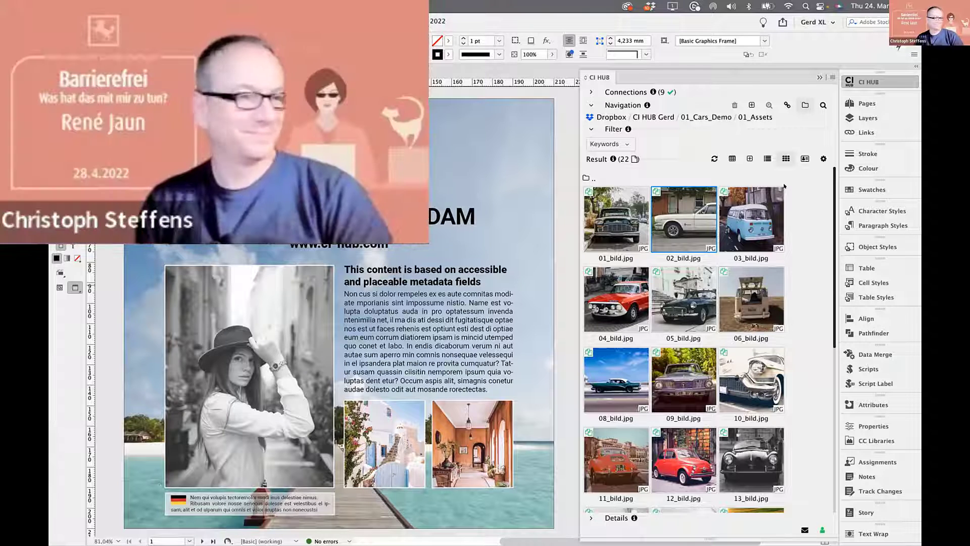
{"action": "left_click", "coordinate": [808, 188]}
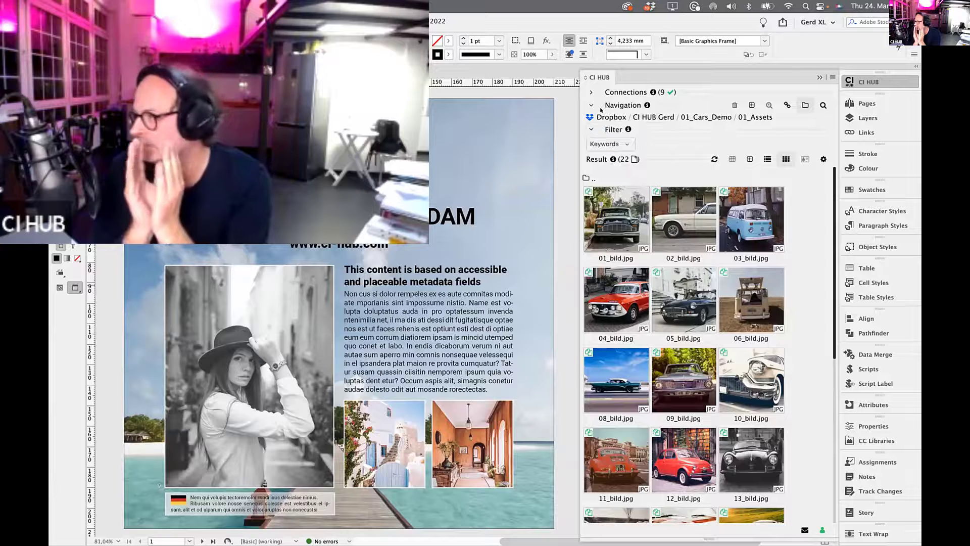
Step: Open CarsDoublePage.indd in InDesign from the 02_InDesignDocs folder in 01_Cars_Demo
{"action": "mouse_move", "coordinate": [602, 110]}
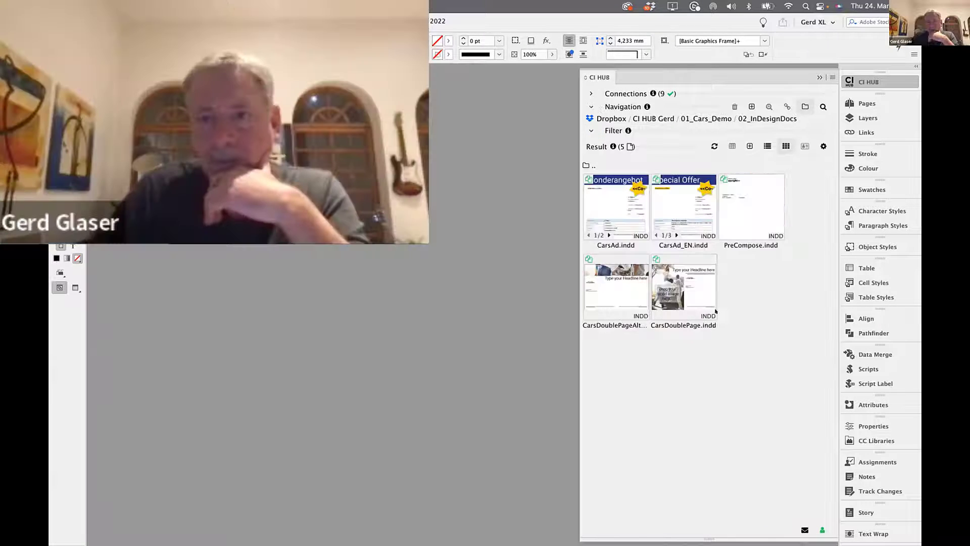
{"action": "left_click", "coordinate": [676, 286]}
{"action": "right_click", "coordinate": [677, 287]}
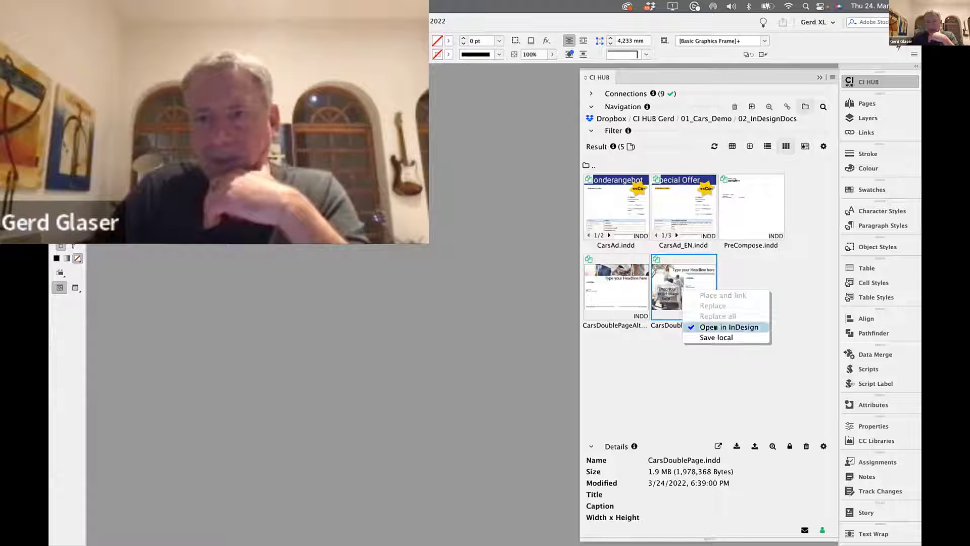
{"action": "left_click", "coordinate": [717, 327]}
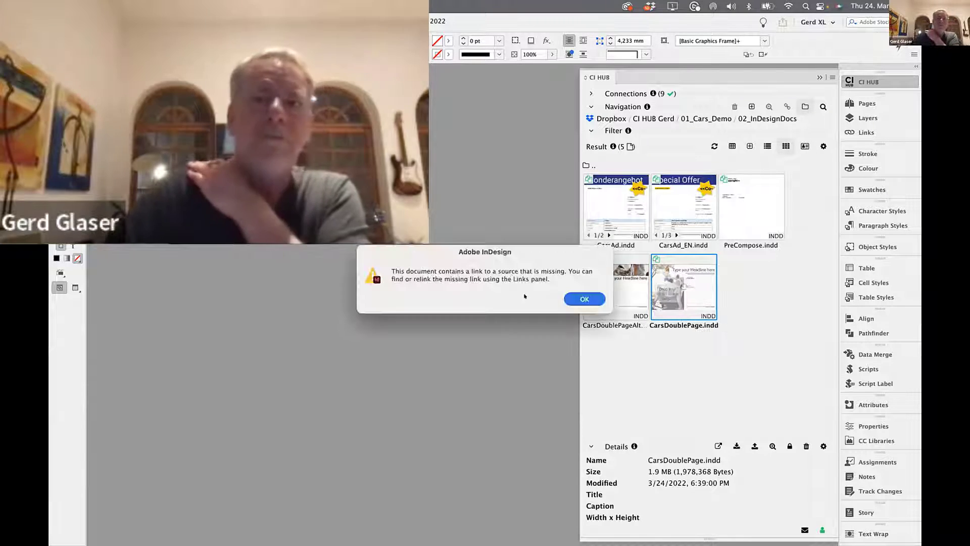
{"action": "left_click", "coordinate": [584, 299]}
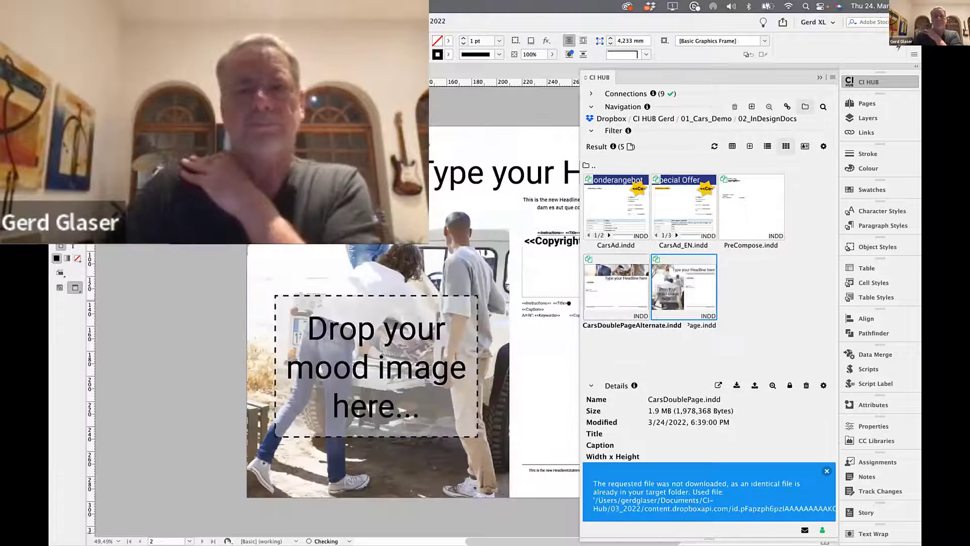
Step: Examine the image frame and the text frames with metadata placeholders beside the mood image in close-up
{"action": "scroll", "coordinate": [448, 251], "scroll_direction": "right", "scroll_amount": 5}
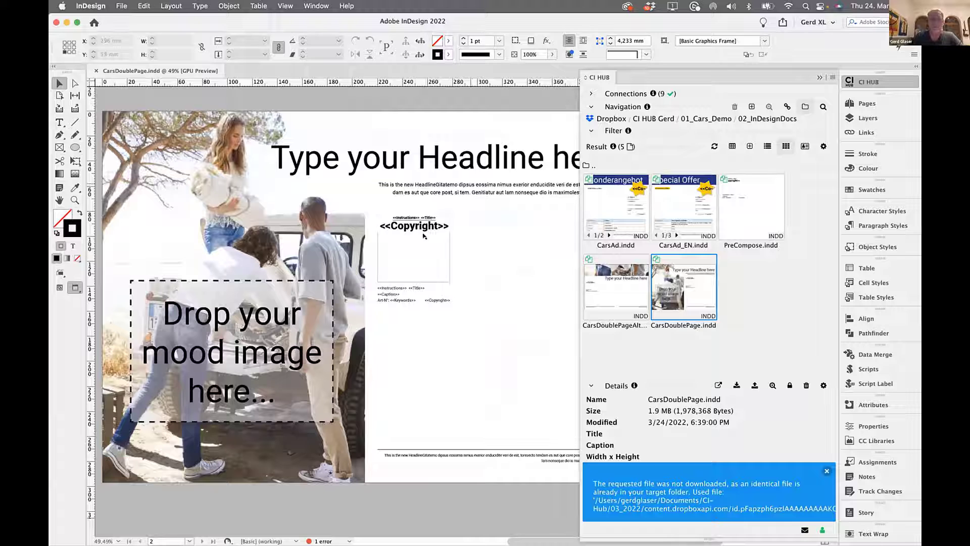
{"action": "key", "text": "z"}
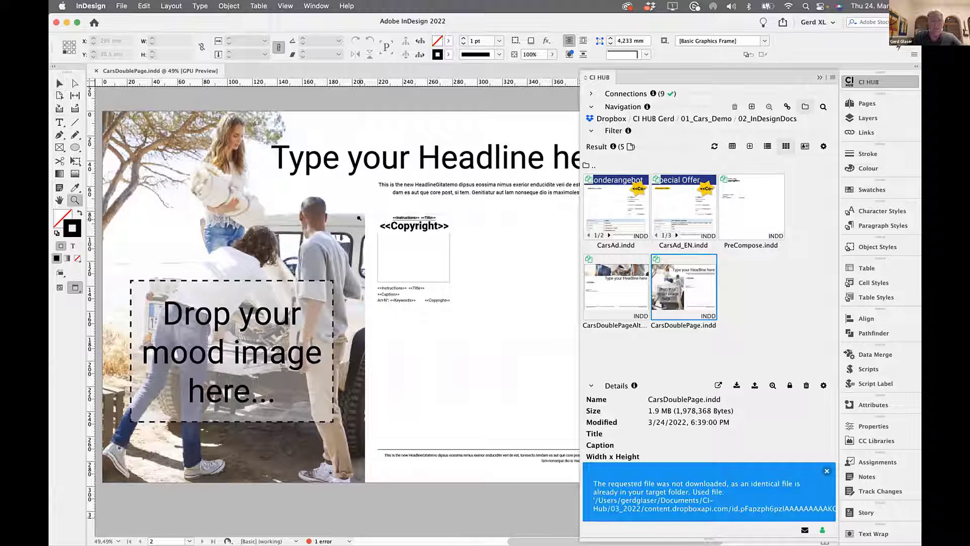
{"action": "left_click", "coordinate": [477, 242]}
{"action": "left_click", "coordinate": [510, 218]}
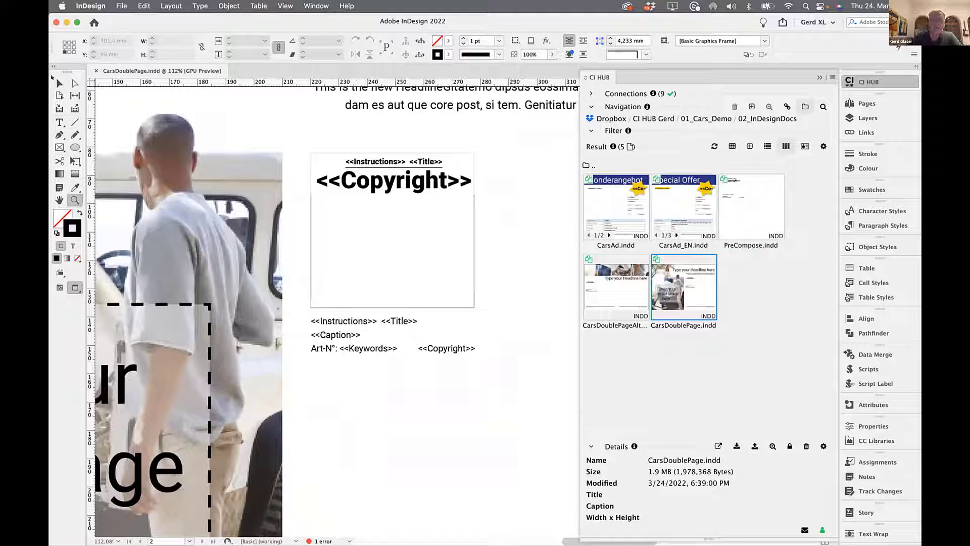
{"action": "left_click", "coordinate": [59, 83]}
{"action": "left_click", "coordinate": [389, 184]}
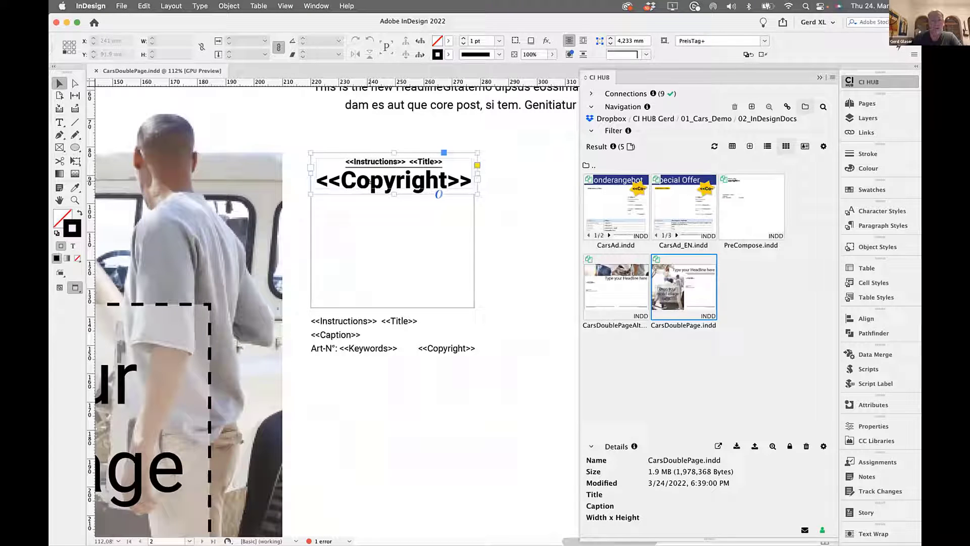
{"action": "left_click", "coordinate": [385, 246]}
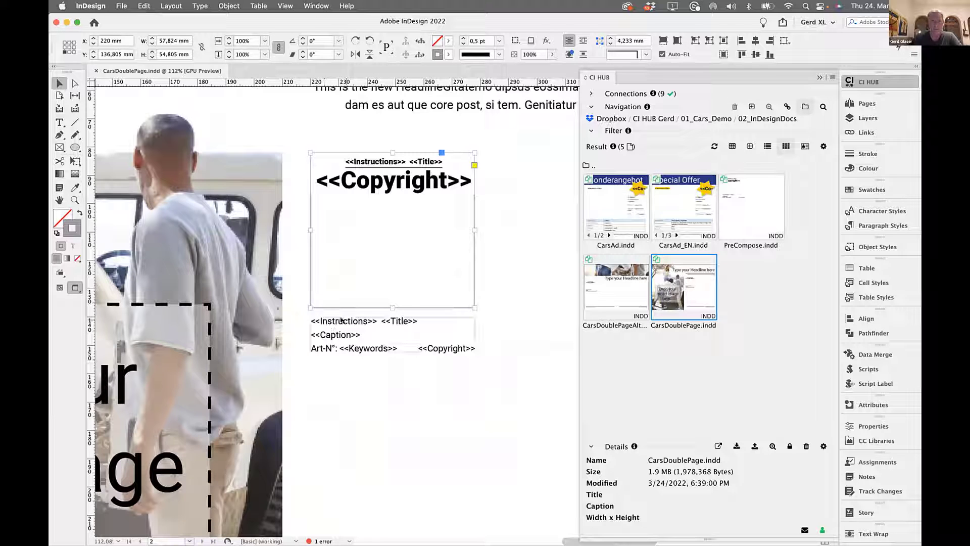
{"action": "left_click", "coordinate": [439, 397]}
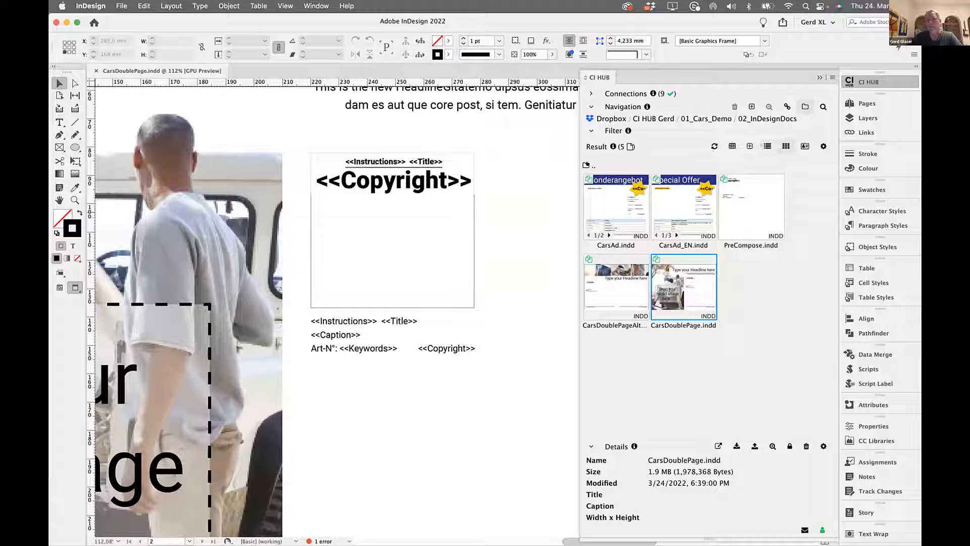
Step: Browse to the 01_Assets folder inside 01_Cars_Demo, collapse the file details and look through the car images
{"action": "double_click", "coordinate": [587, 165]}
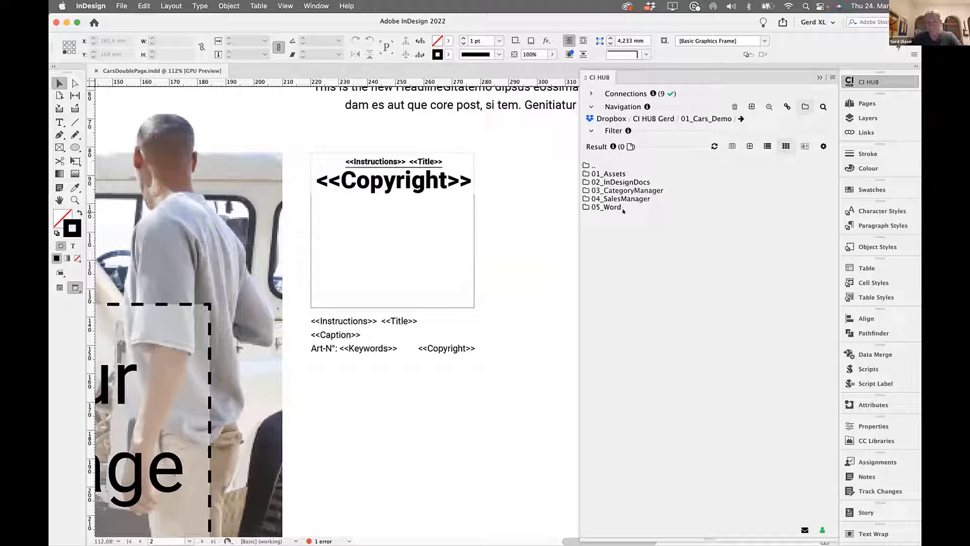
{"action": "double_click", "coordinate": [617, 173]}
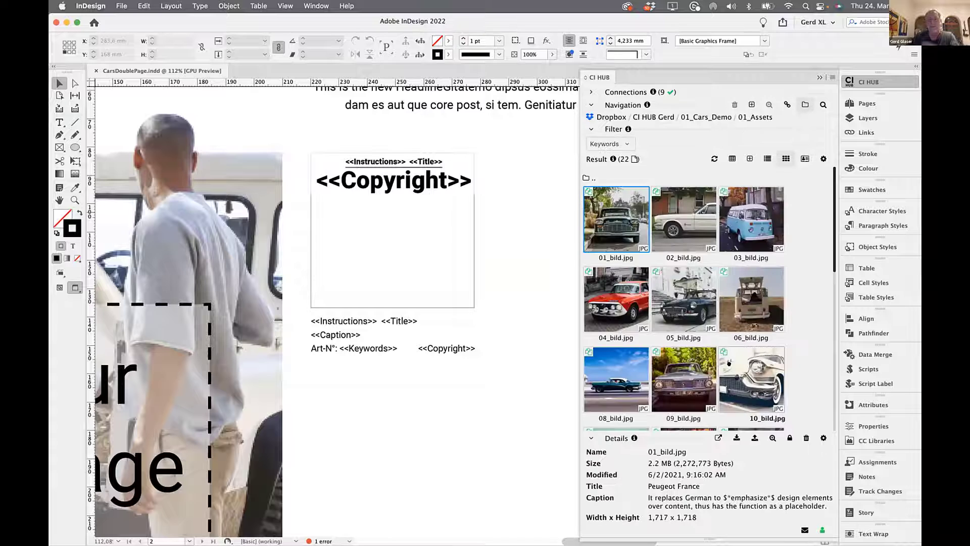
{"action": "left_click", "coordinate": [587, 438]}
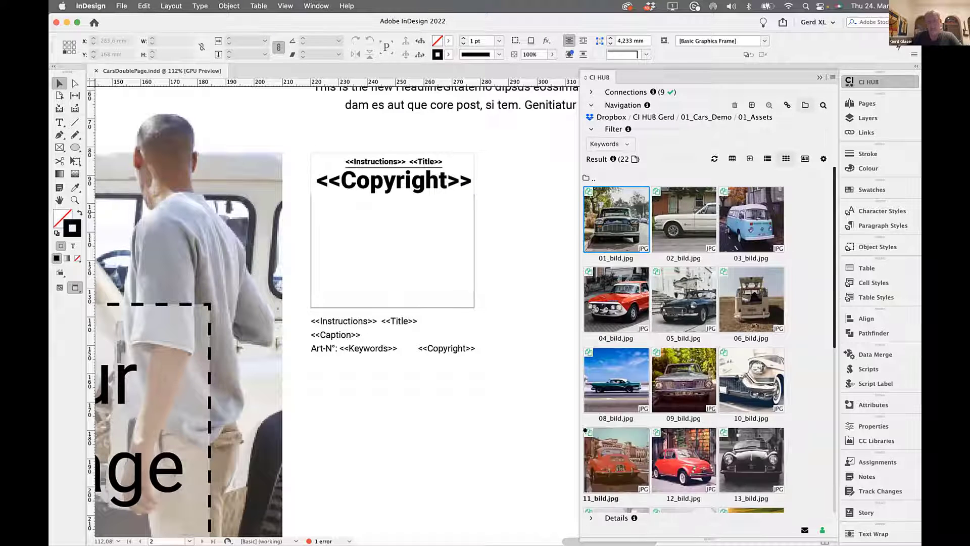
{"action": "scroll", "coordinate": [731, 443], "scroll_direction": "down", "scroll_amount": 10}
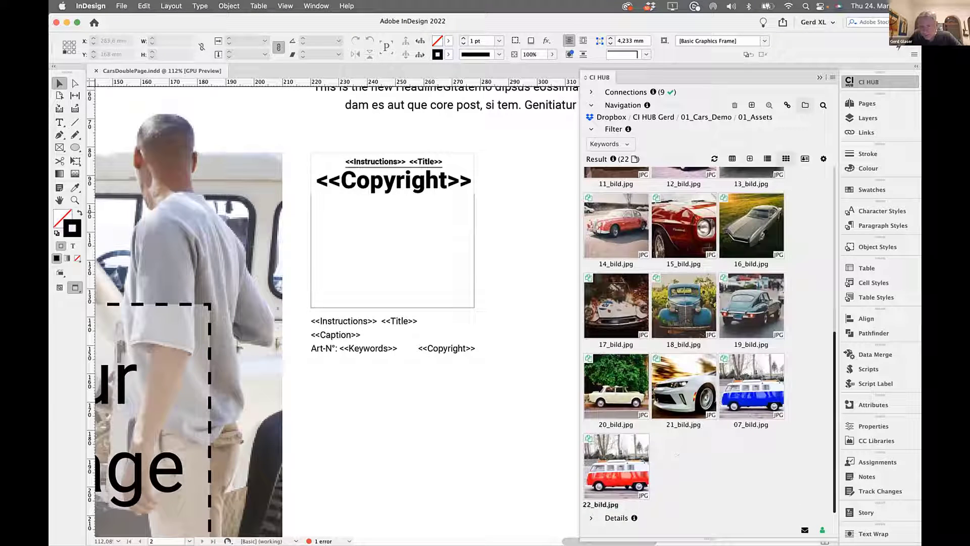
{"action": "scroll", "coordinate": [681, 451], "scroll_direction": "up", "scroll_amount": 10}
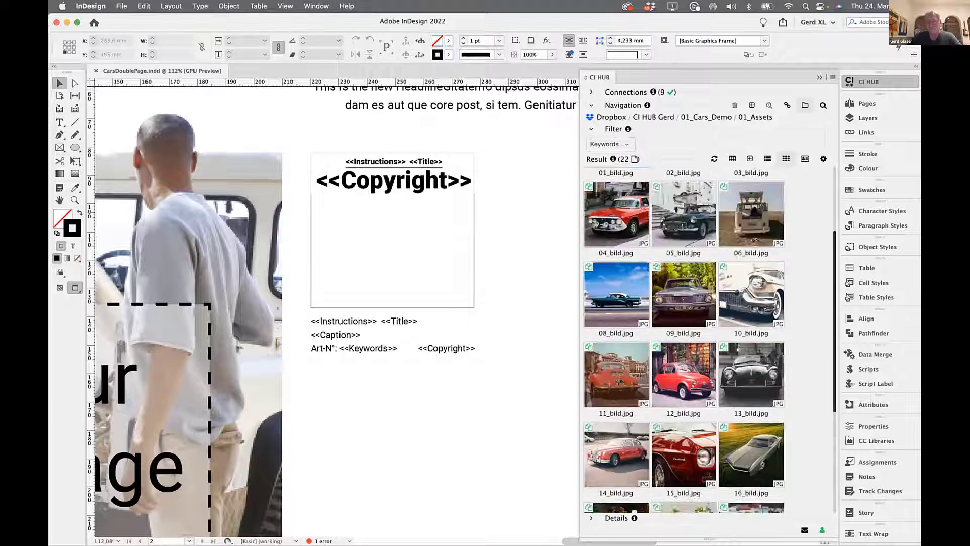
Step: Inspect the full metadata of 01_bild.jpg, and return the file list to tile view with the details collapsed
{"action": "double_click", "coordinate": [613, 214]}
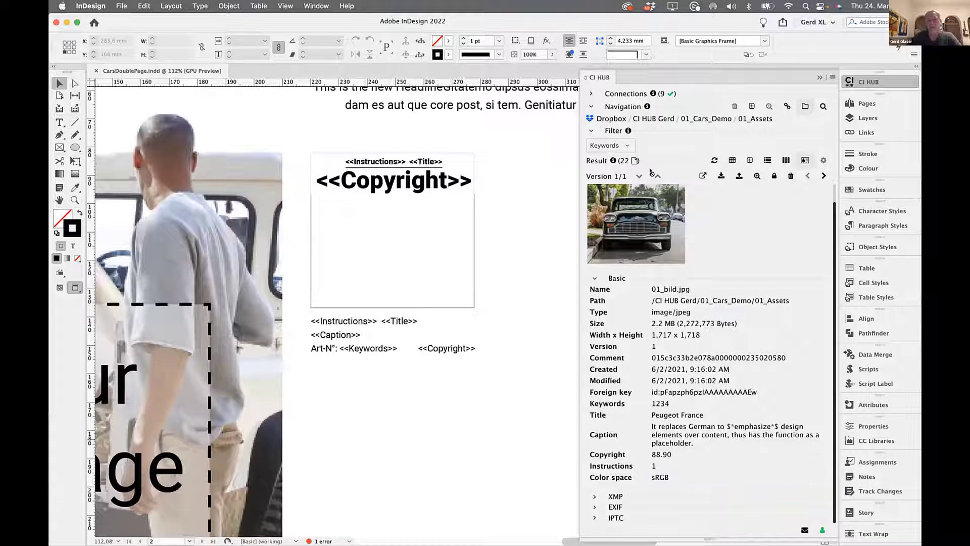
{"action": "left_click", "coordinate": [786, 160]}
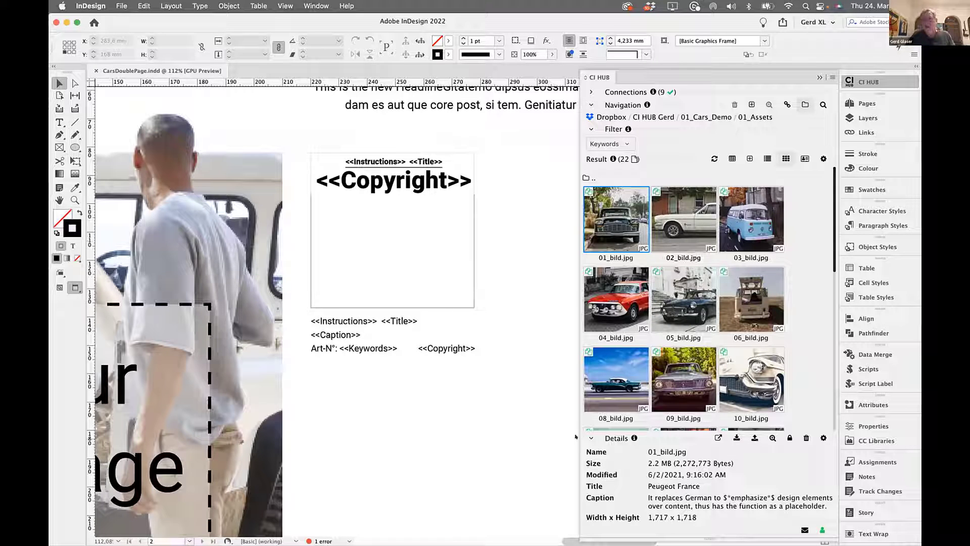
{"action": "left_click", "coordinate": [591, 438]}
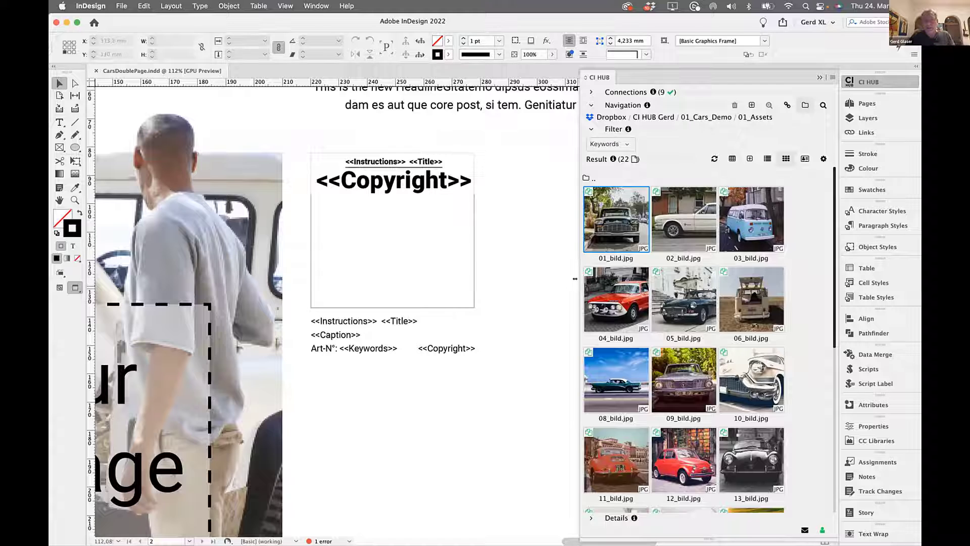
Step: Export the metadata of all images in 01_Assets as CSV, opening the export folder without downloading the files, and return to the layout
{"action": "left_click_drag", "start_coordinate": [575, 279], "coordinate": [399, 278]}
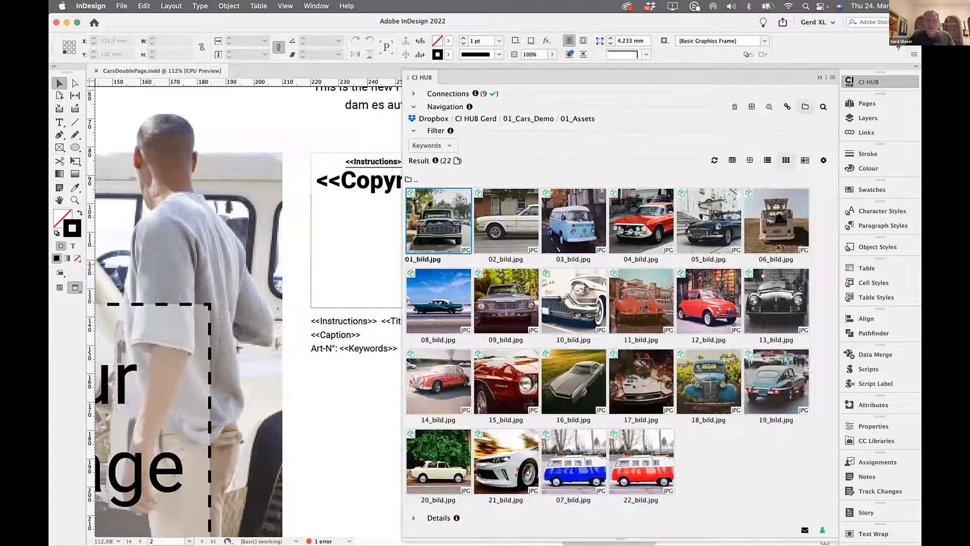
{"action": "left_click_drag", "start_coordinate": [503, 212], "coordinate": [785, 468]}
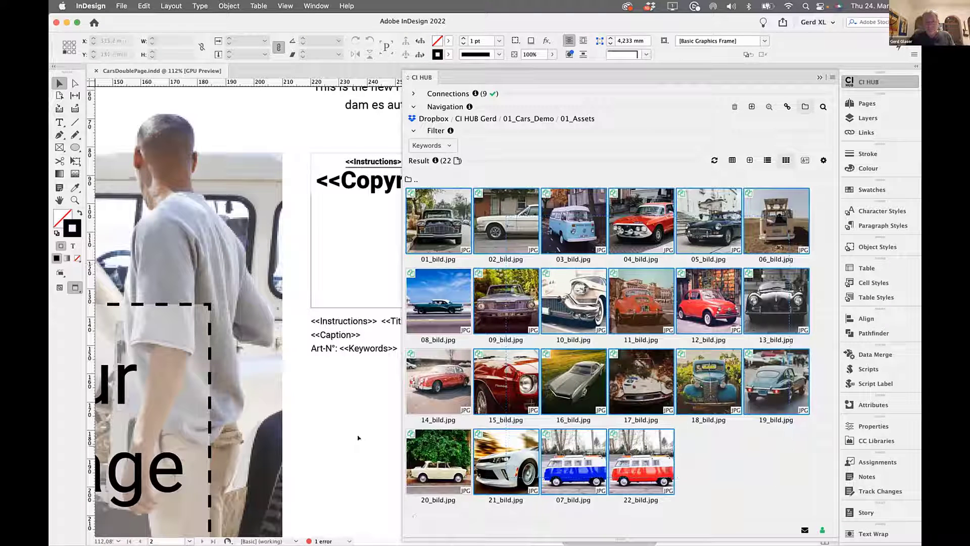
{"action": "left_click", "coordinate": [421, 282]}
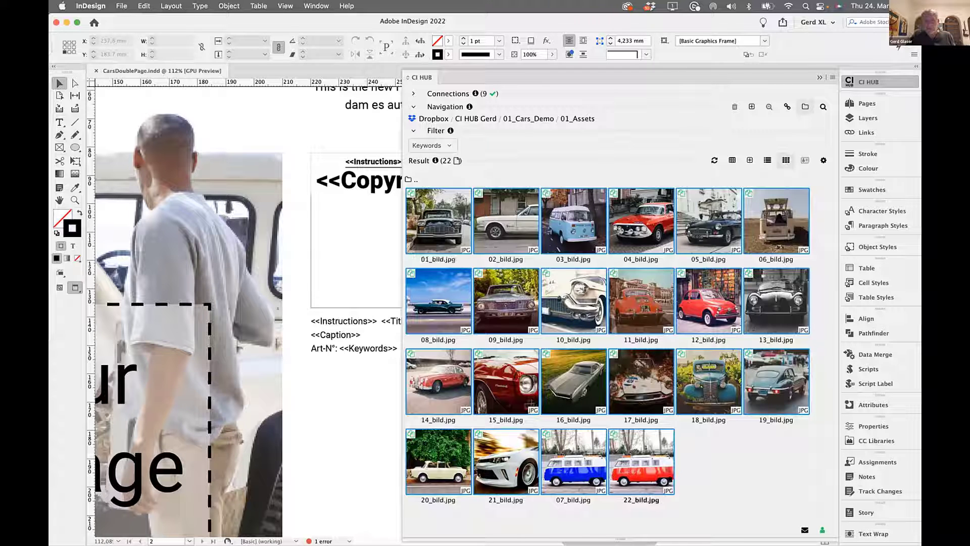
{"action": "left_click", "coordinate": [732, 160]}
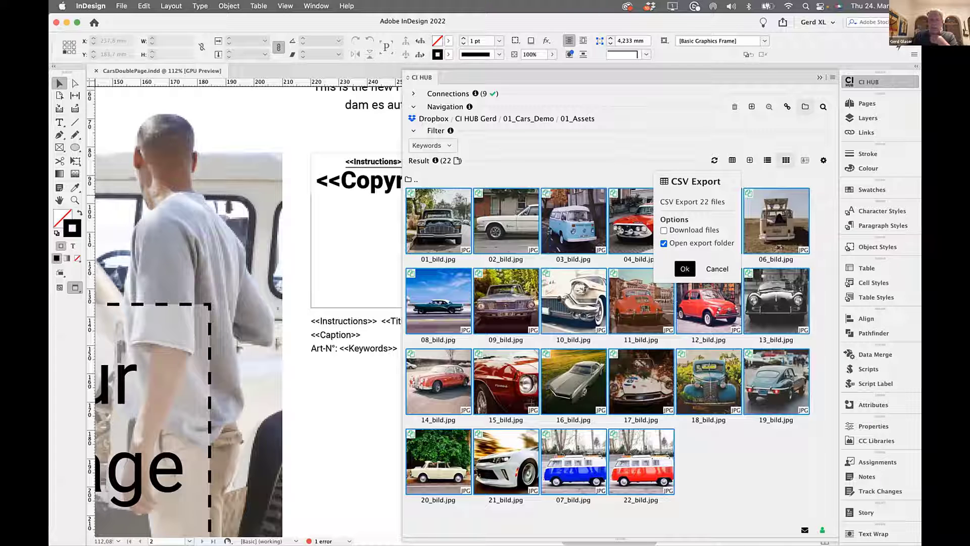
{"action": "left_click", "coordinate": [684, 268]}
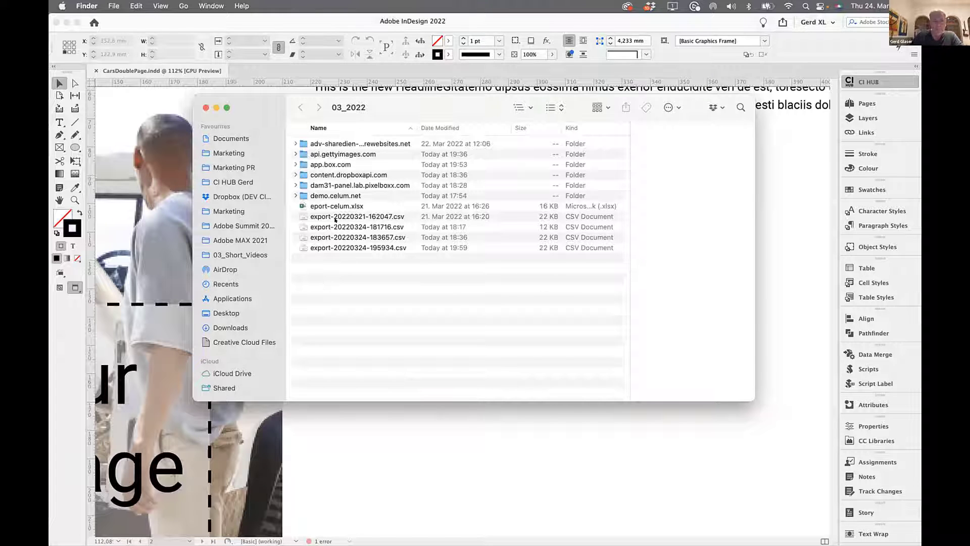
{"action": "left_click", "coordinate": [317, 216]}
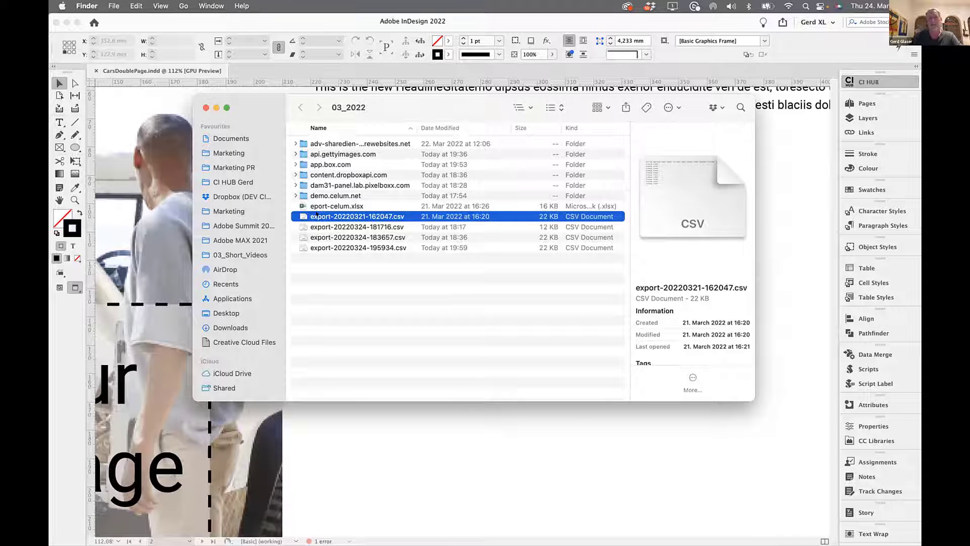
{"action": "left_click", "coordinate": [410, 470]}
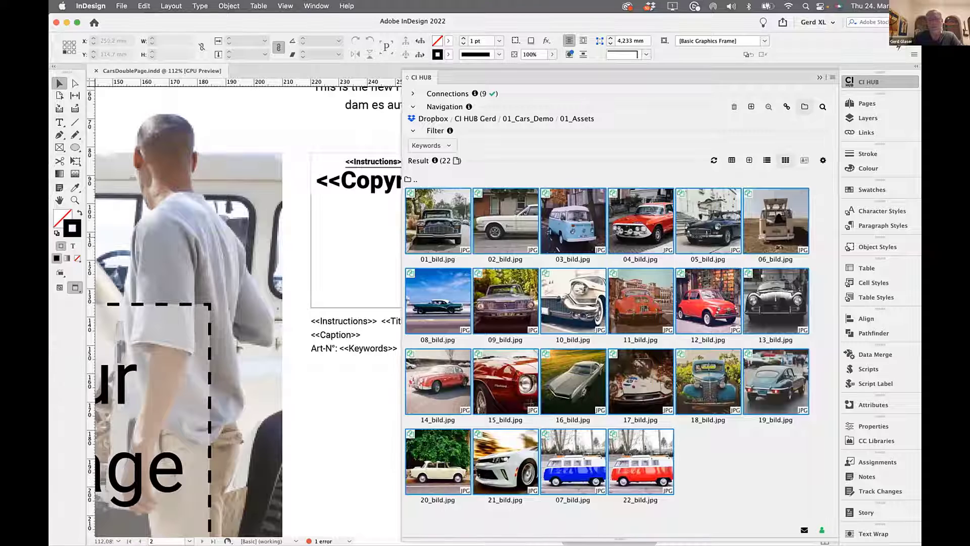
Step: Narrow the CI HUB panel to uncover the placeholder frames and bring up the data merge fields
{"action": "left_click_drag", "start_coordinate": [403, 236], "coordinate": [617, 220]}
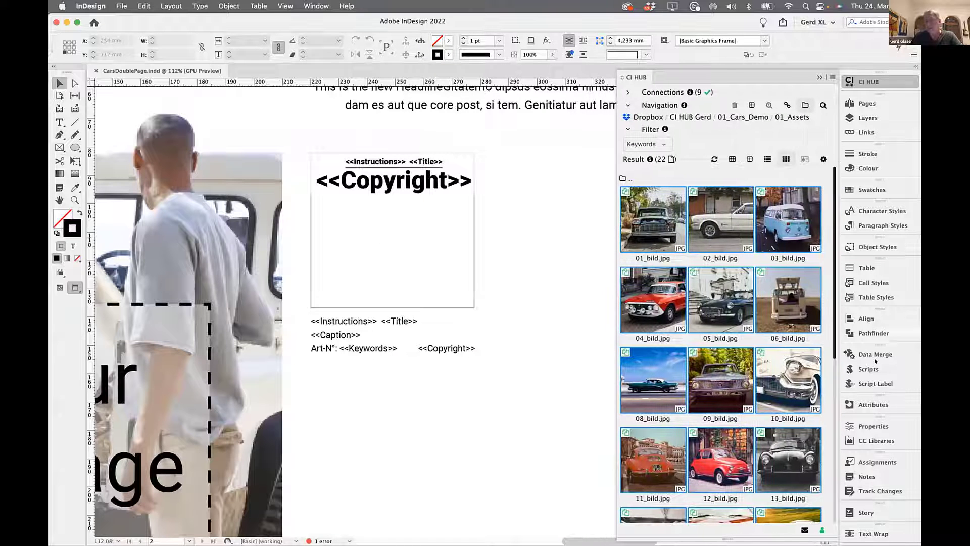
{"action": "left_click", "coordinate": [873, 355]}
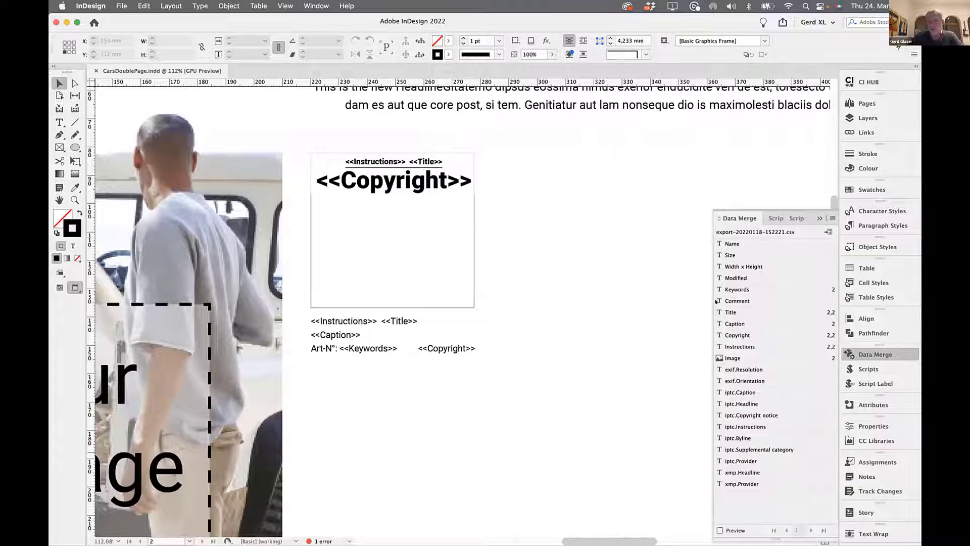
{"action": "left_click", "coordinate": [832, 217]}
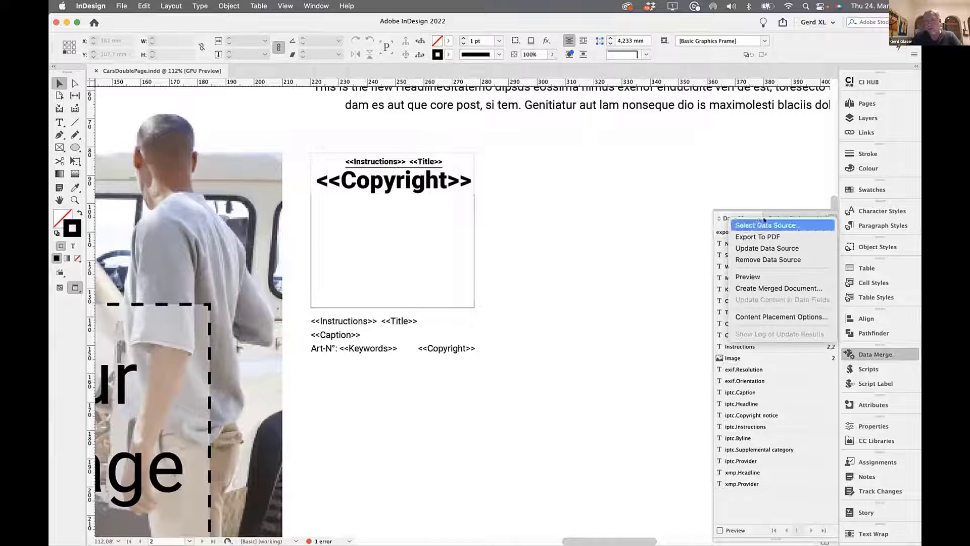
{"action": "left_click", "coordinate": [765, 220]}
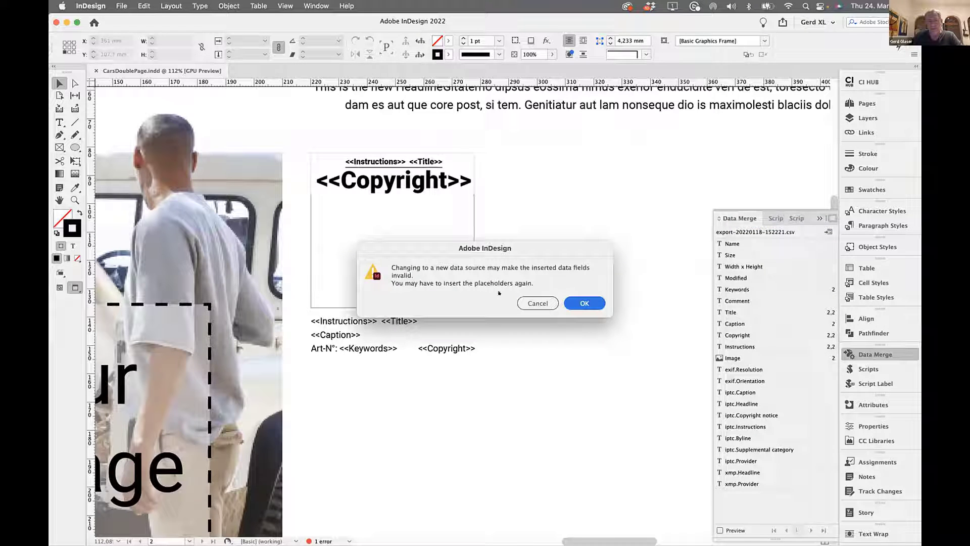
{"action": "left_click", "coordinate": [541, 304]}
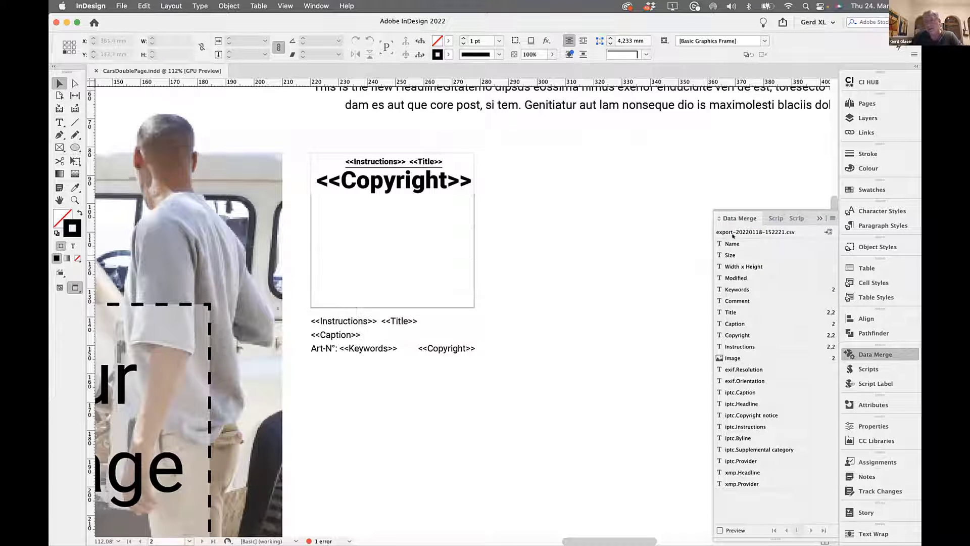
Step: Preview the first data record in the product placeholder frames, and switch the preview off again
{"action": "left_click", "coordinate": [718, 529]}
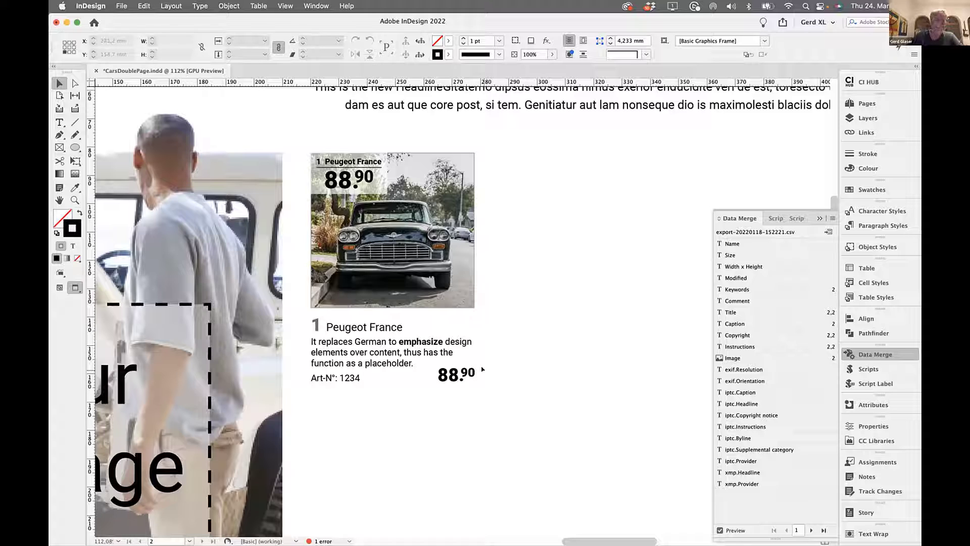
{"action": "left_click", "coordinate": [733, 534]}
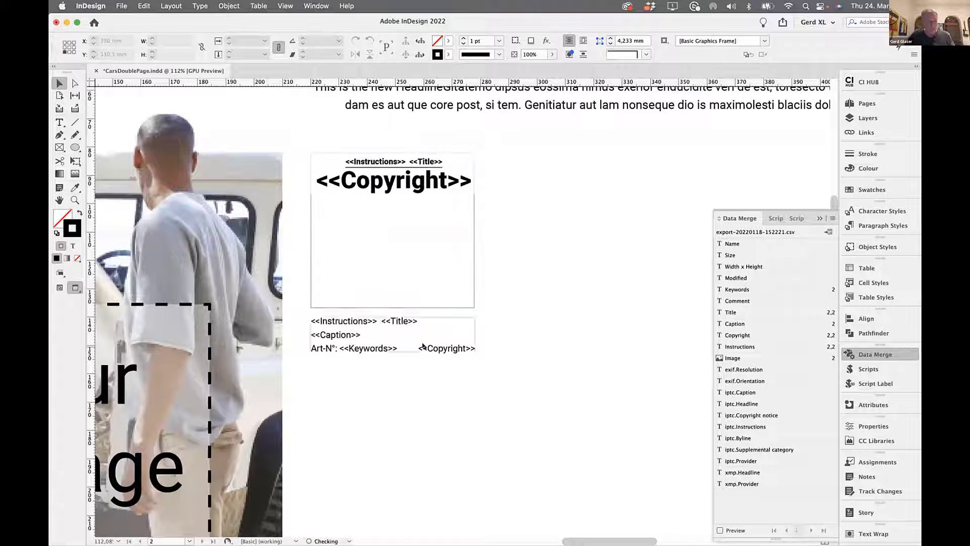
Step: Start a merged document from all records and preview the multiple record layout on the whole spread, with the dialog moved clear
{"action": "key", "text": "z"}
{"action": "left_click", "coordinate": [465, 335], "text": "alt"}
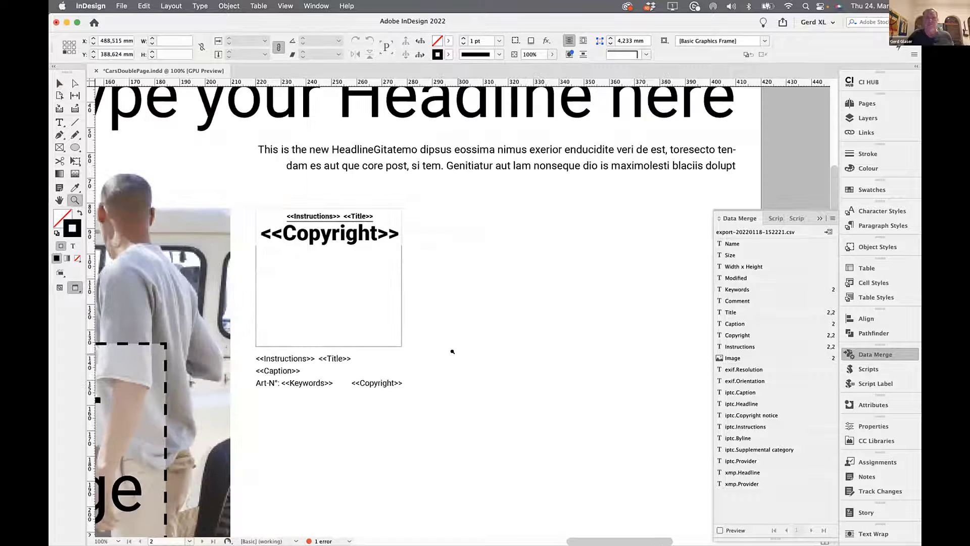
{"action": "left_click", "coordinate": [452, 351], "text": "alt"}
{"action": "left_click", "coordinate": [832, 217]}
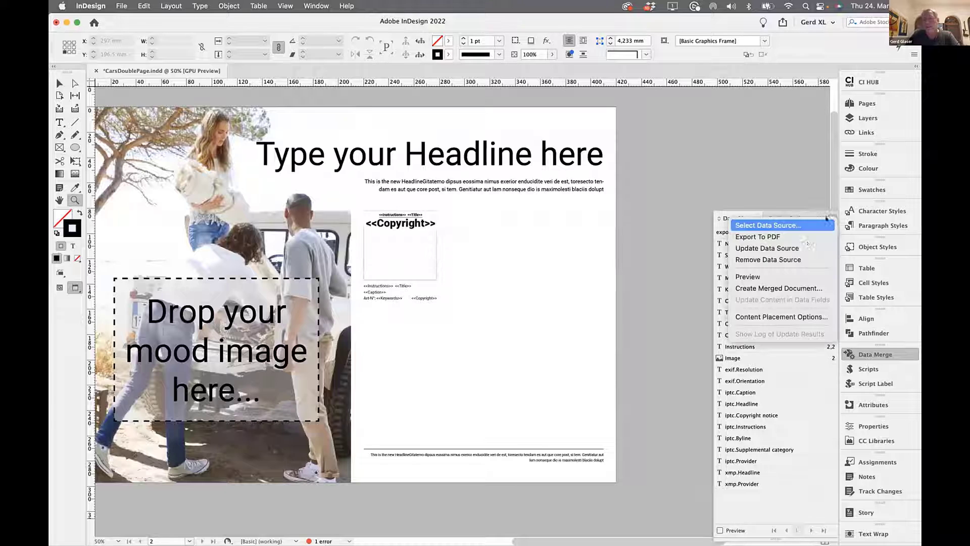
{"action": "left_click", "coordinate": [755, 288]}
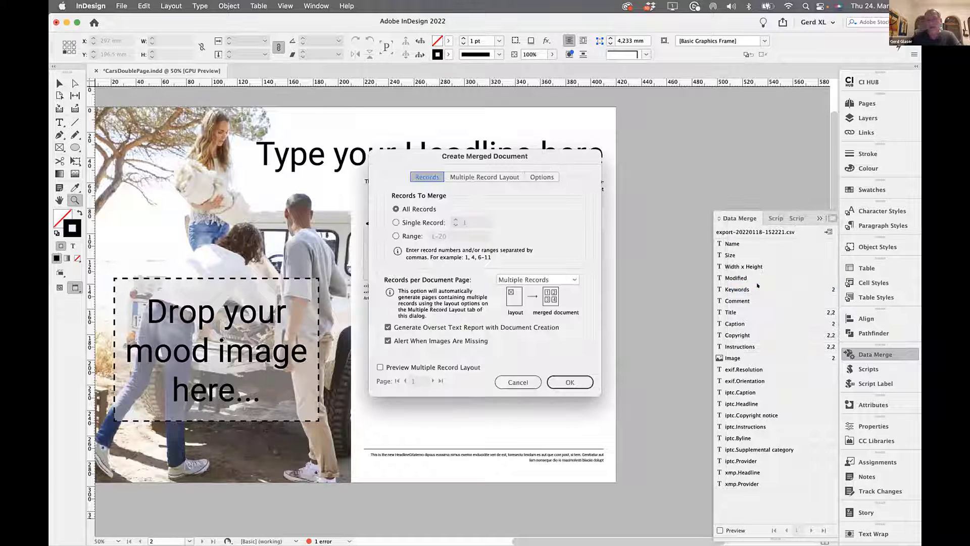
{"action": "left_click_drag", "start_coordinate": [420, 298], "coordinate": [614, 271]}
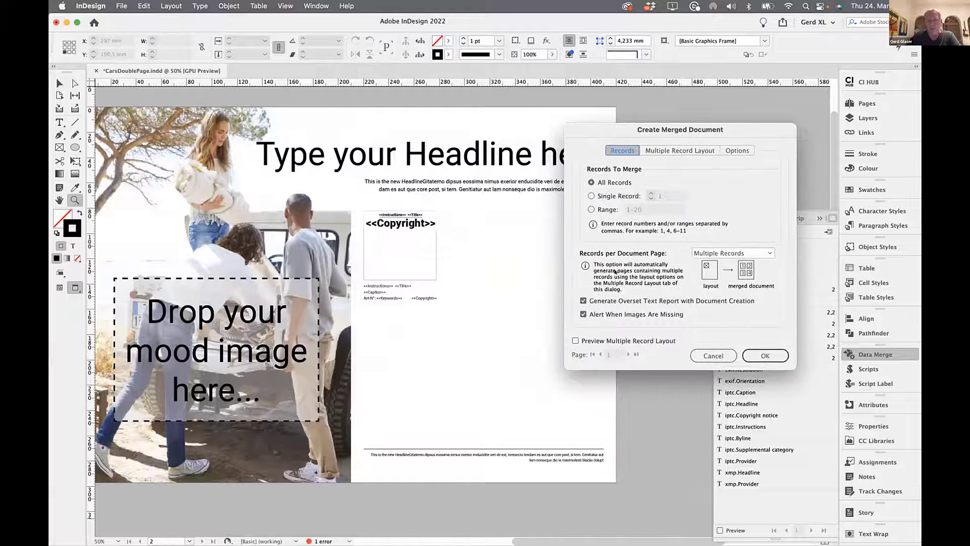
{"action": "left_click", "coordinate": [590, 343]}
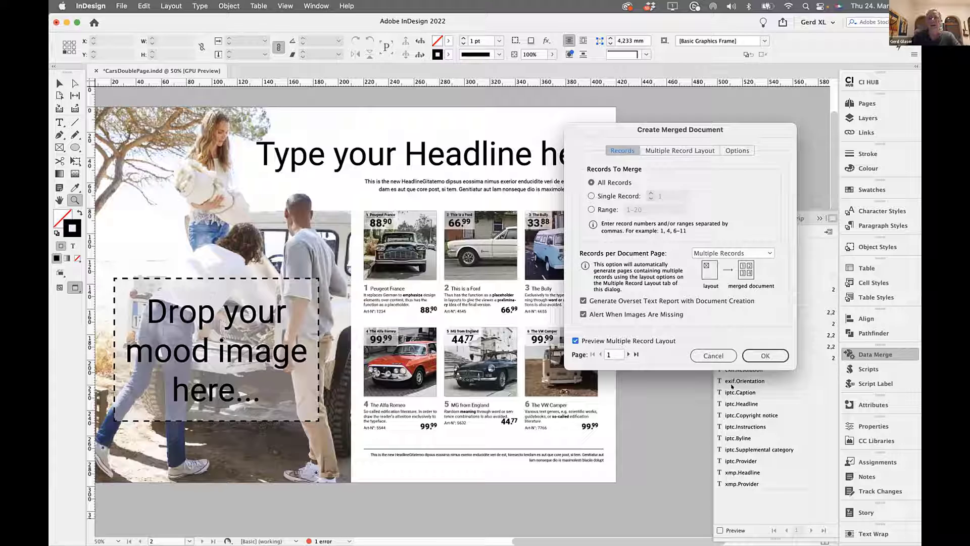
Step: Review the multiple record layout margins and spacing, preview page 2, and create the merged document
{"action": "left_click", "coordinate": [664, 148]}
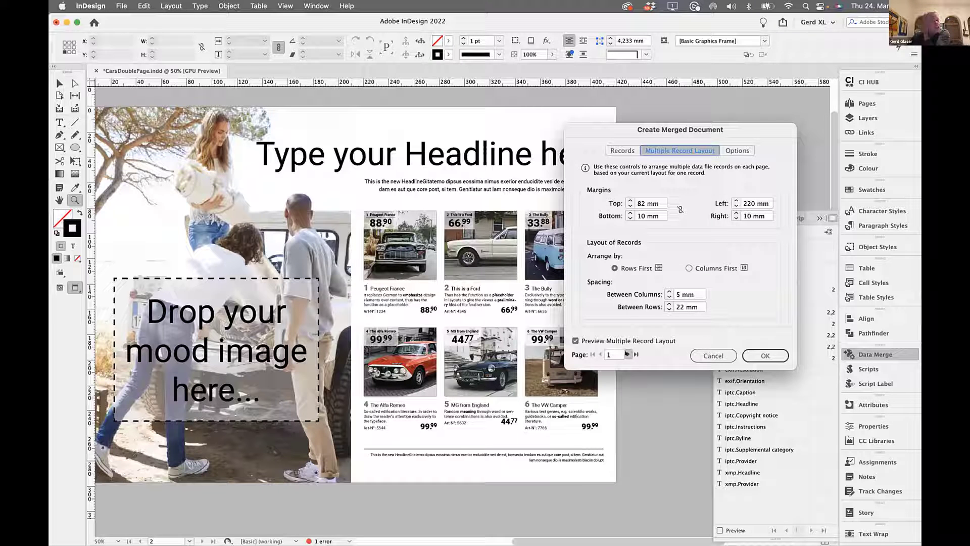
{"action": "left_click", "coordinate": [627, 354]}
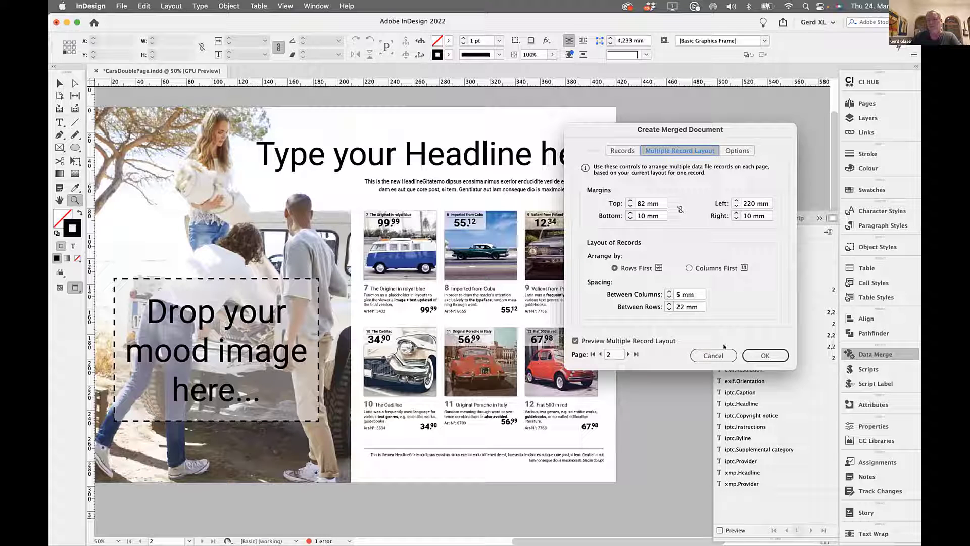
{"action": "left_click", "coordinate": [765, 355]}
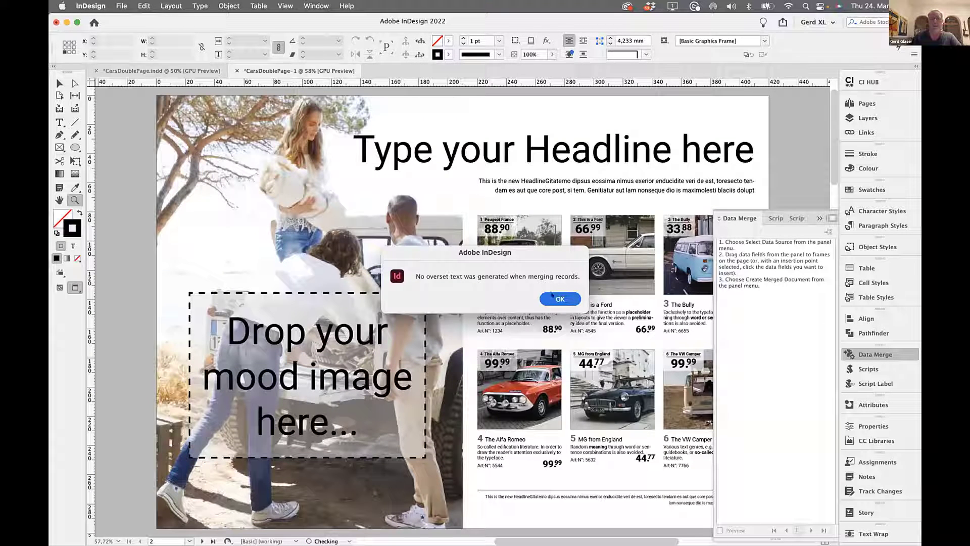
{"action": "key", "text": "Return"}
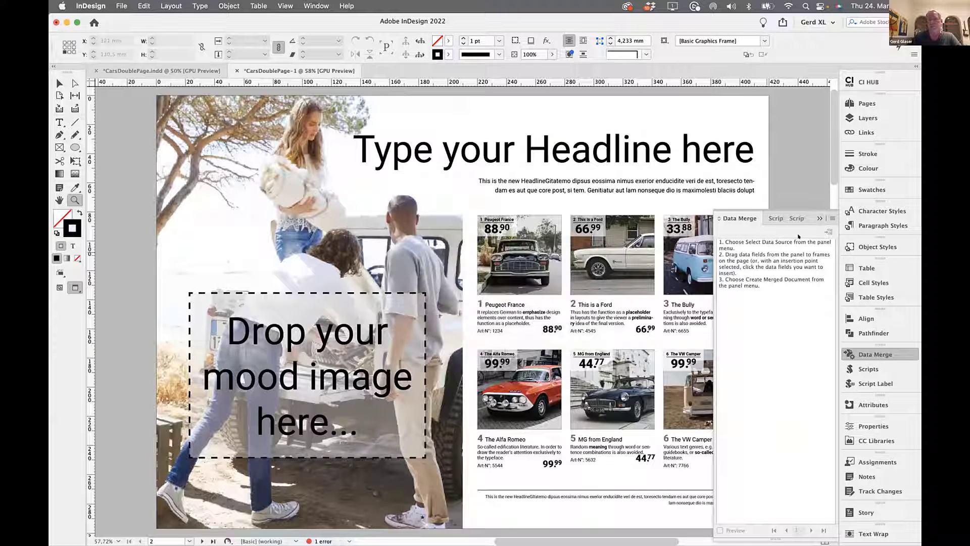
Step: Look through the merged car products on pages 3 and 4 of the new document with the data merge fields collapsed
{"action": "left_click", "coordinate": [819, 218]}
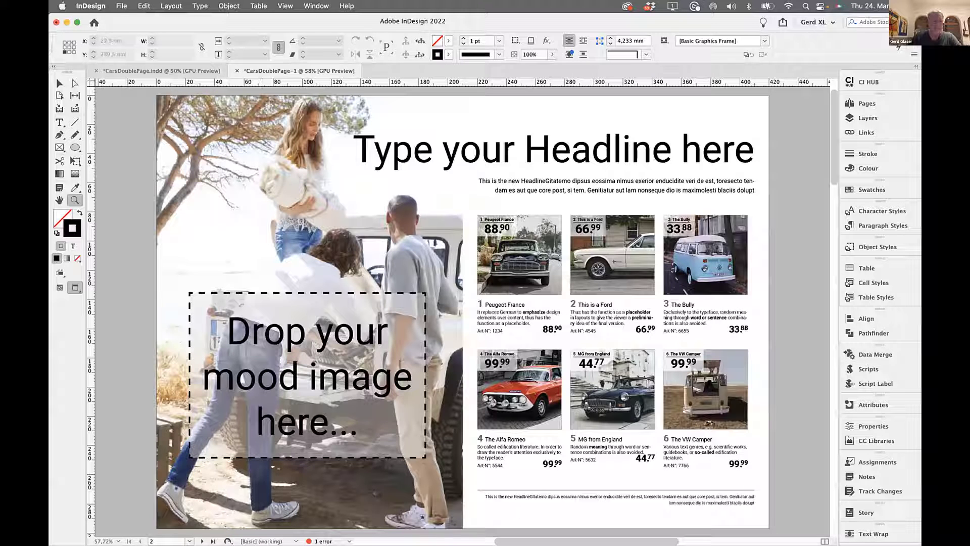
{"action": "left_click", "coordinate": [188, 539]}
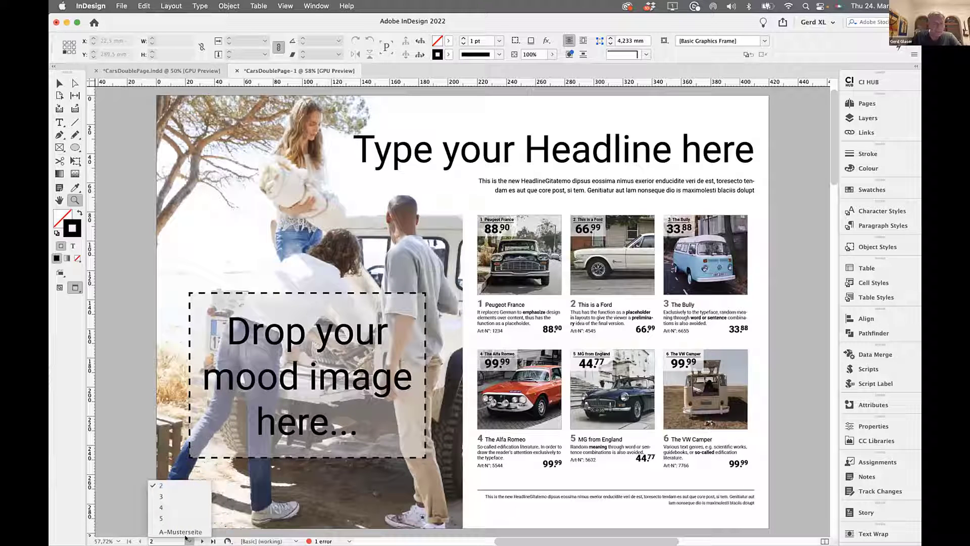
{"action": "left_click", "coordinate": [166, 496]}
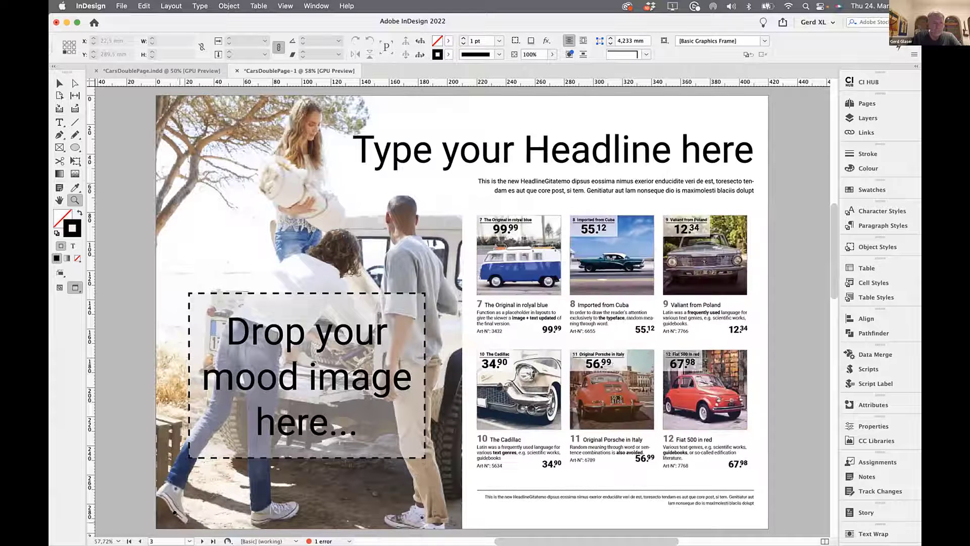
{"action": "left_click", "coordinate": [187, 539]}
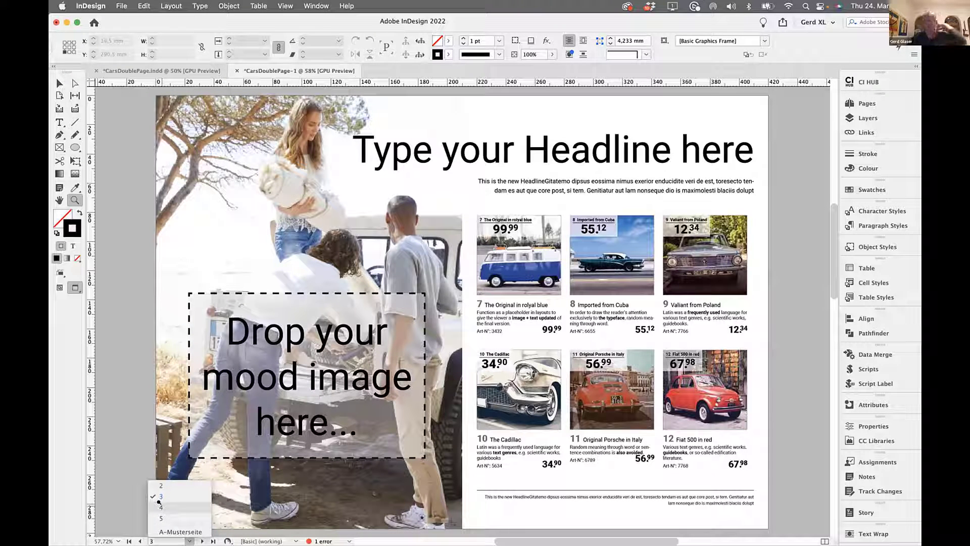
{"action": "left_click", "coordinate": [161, 506]}
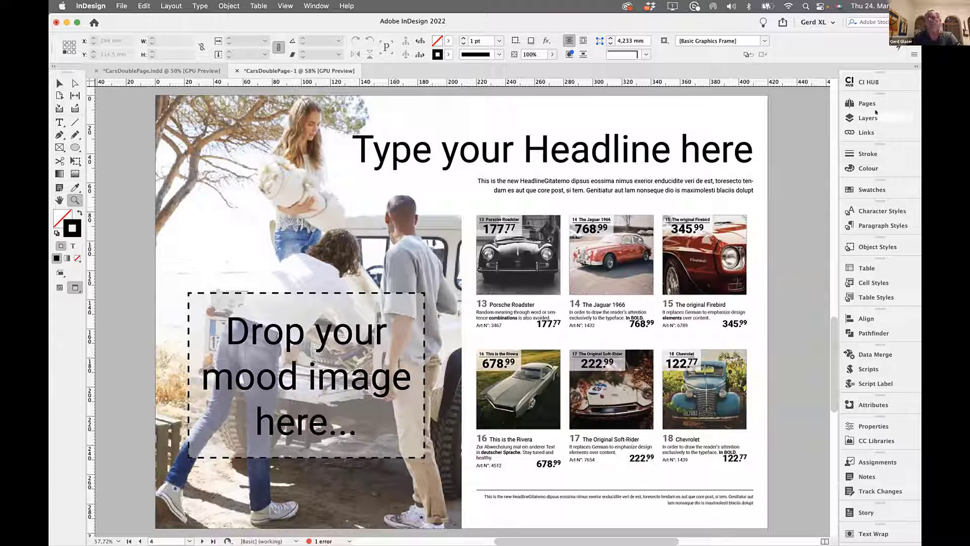
Step: Return to the CI HUB file browser and go up from 01_Assets to the 01_Cars_Demo folder
{"action": "left_click", "coordinate": [874, 81]}
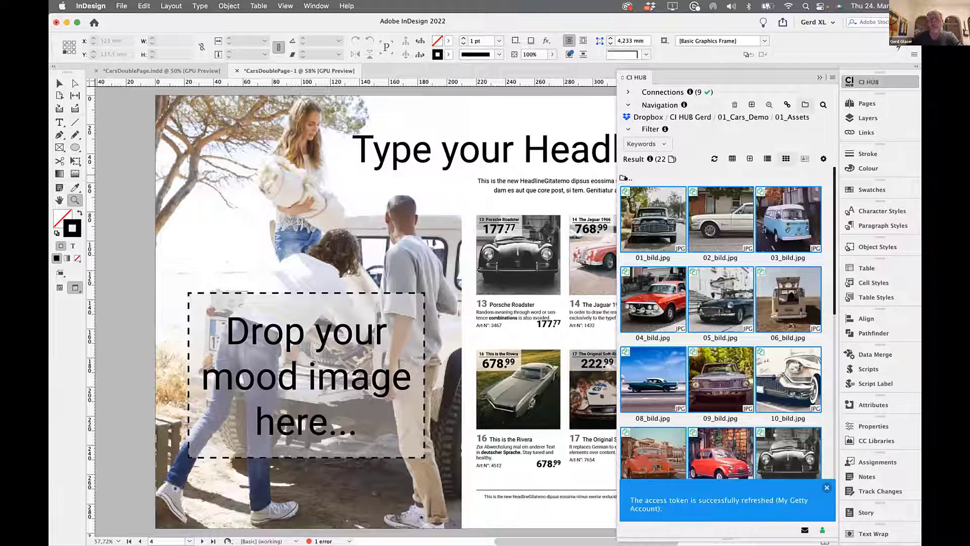
{"action": "left_click", "coordinate": [625, 175]}
{"action": "double_click", "coordinate": [625, 174]}
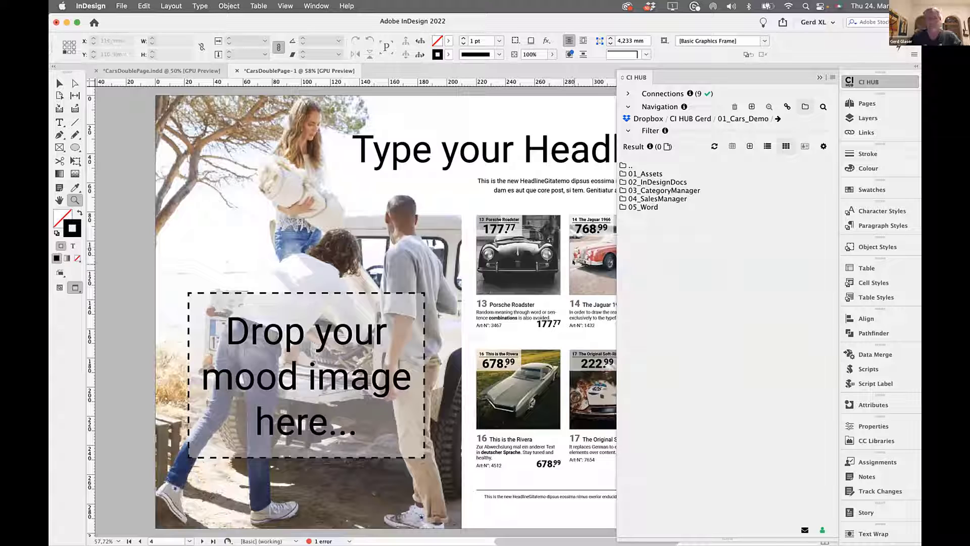
{"action": "double_click", "coordinate": [627, 165]}
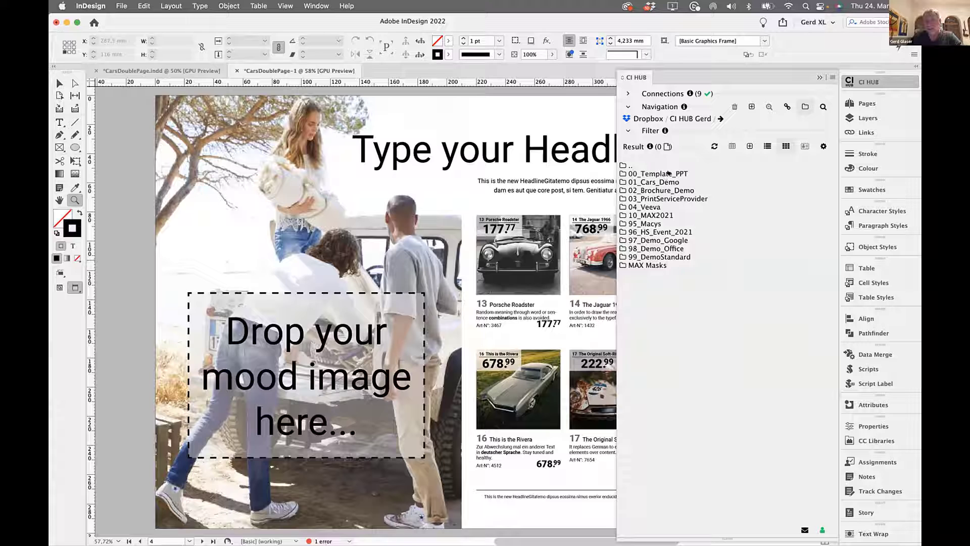
{"action": "double_click", "coordinate": [654, 215]}
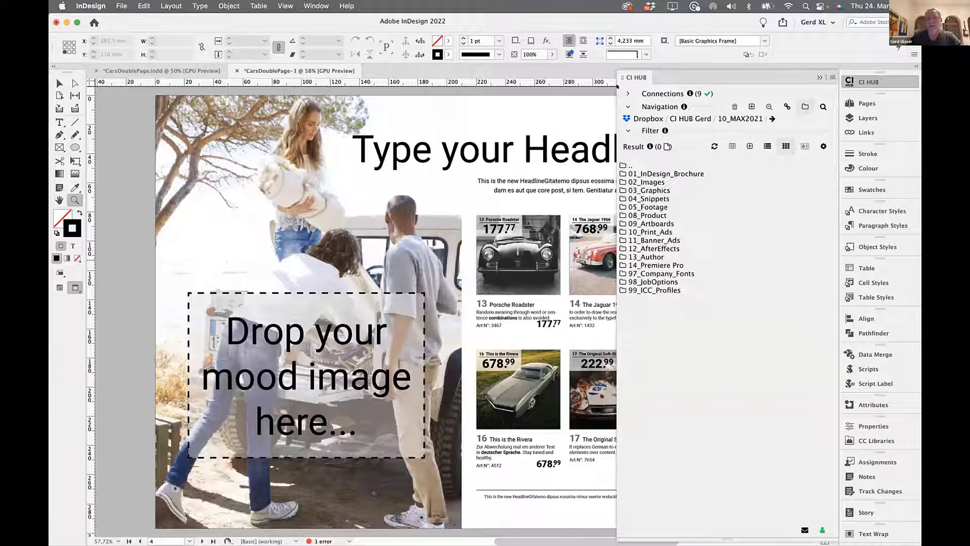
{"action": "left_click", "coordinate": [629, 162]}
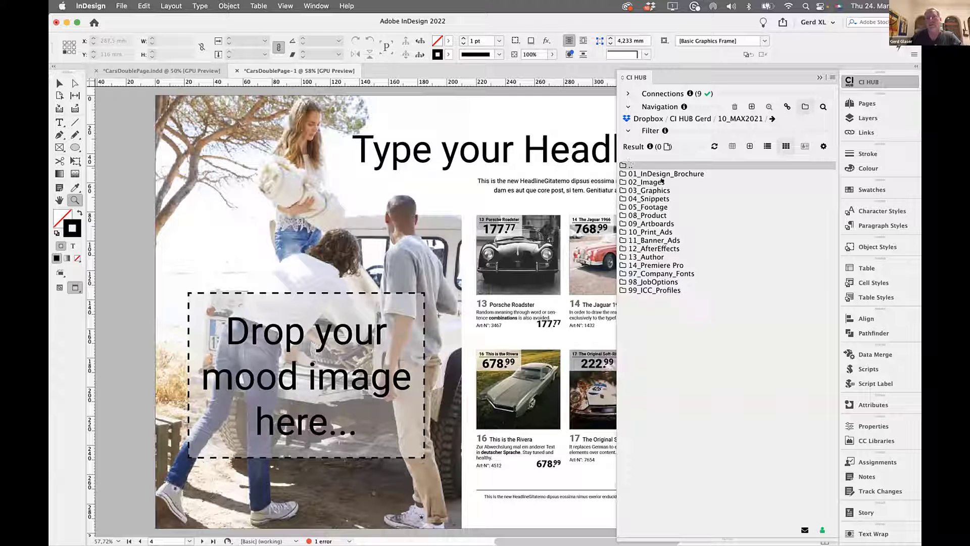
{"action": "double_click", "coordinate": [635, 162]}
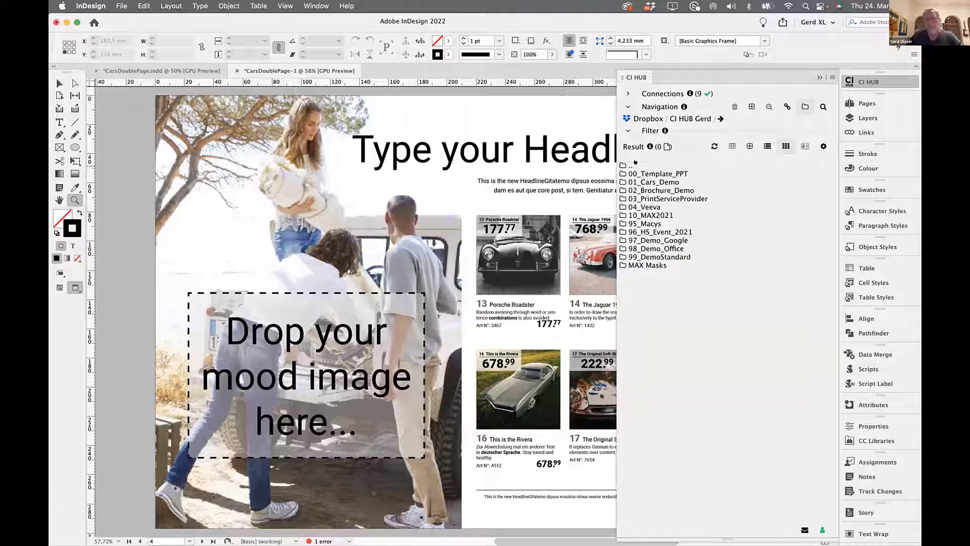
{"action": "double_click", "coordinate": [660, 181]}
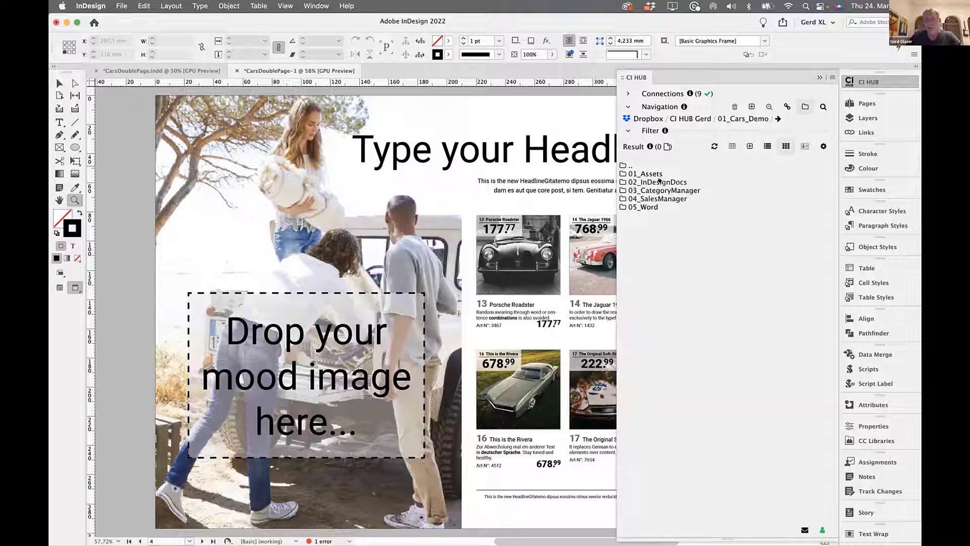
Step: Open CarsDoublePageAlternate.indd from the 02_InDesignDocs folder in InDesign, accepting the missing link
{"action": "double_click", "coordinate": [659, 181]}
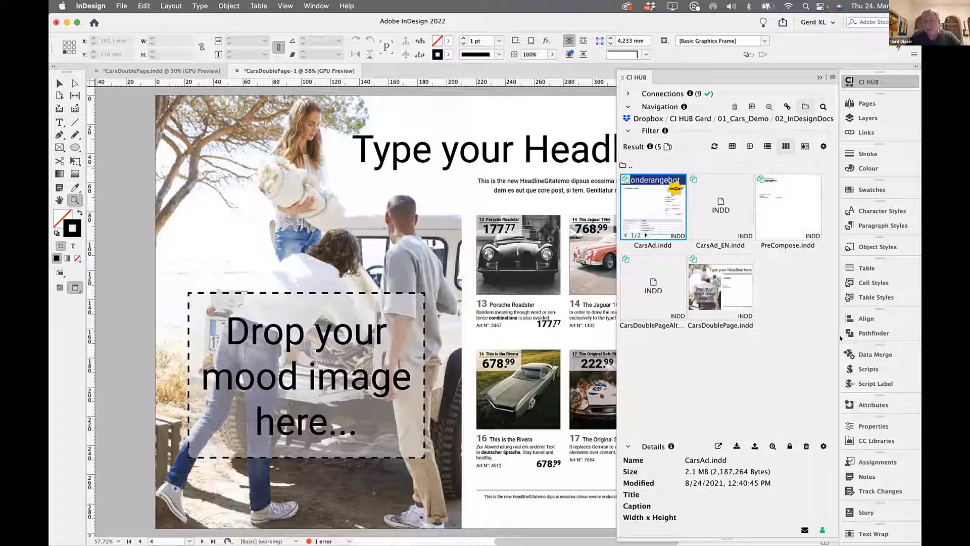
{"action": "right_click", "coordinate": [644, 280]}
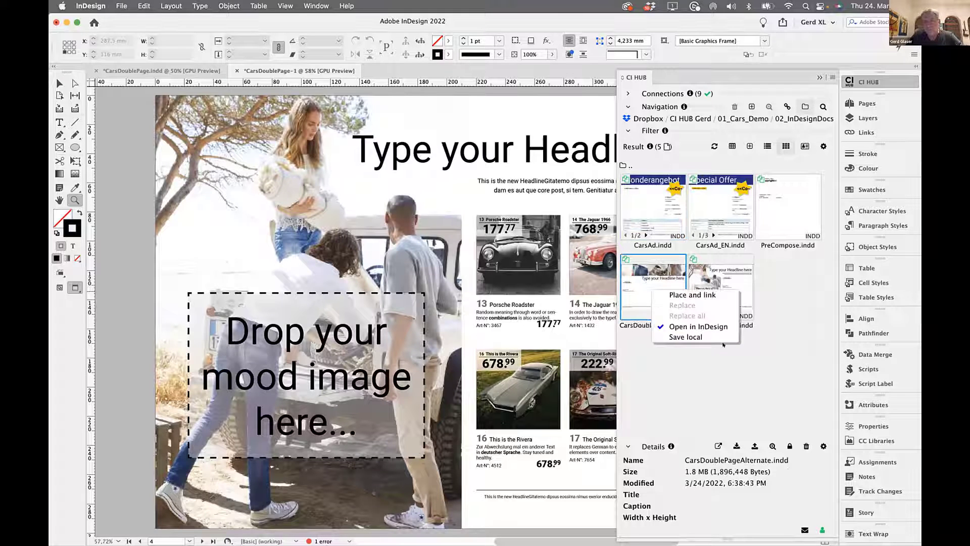
{"action": "left_click", "coordinate": [677, 327]}
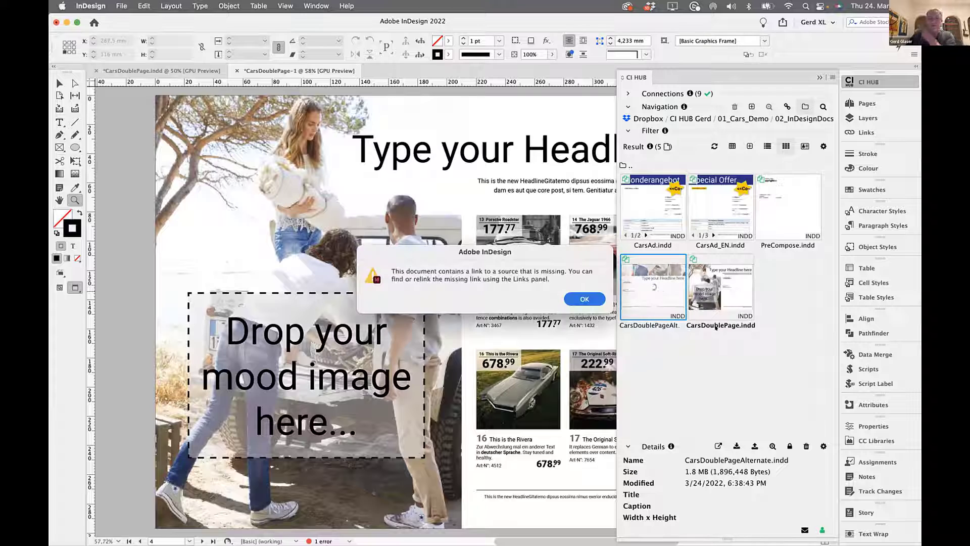
{"action": "left_click", "coordinate": [585, 298]}
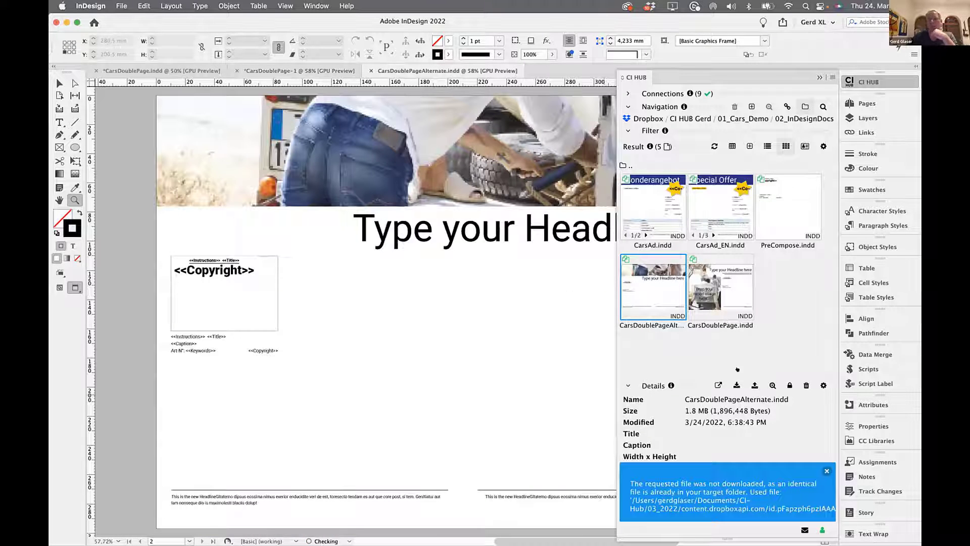
Step: Preview the first data record in the alternate layout's product frame, and switch the preview off again
{"action": "left_click", "coordinate": [874, 354]}
{"action": "left_click", "coordinate": [722, 530]}
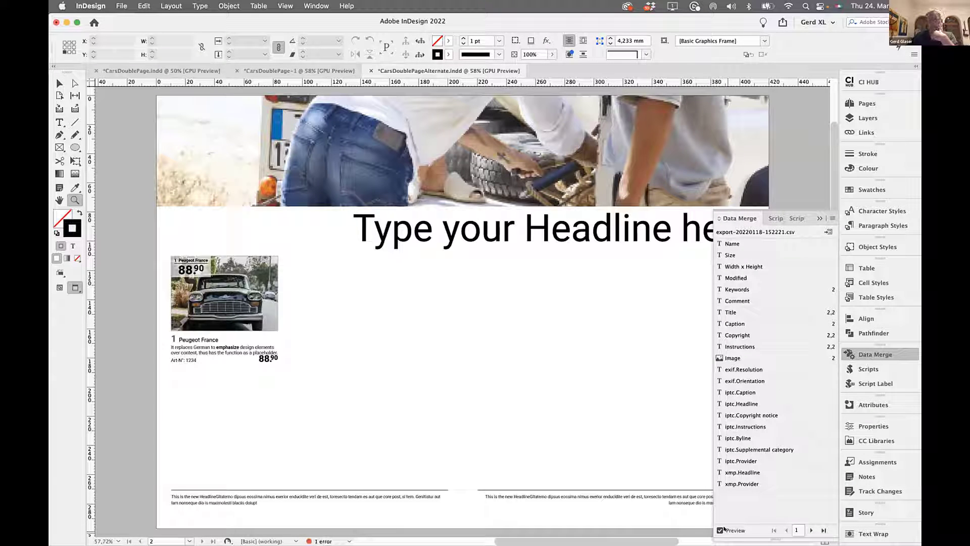
{"action": "left_click", "coordinate": [721, 529]}
Step: Preview the multiple-record layout for merging all records into the alternate document, and cancel the merge
{"action": "left_click", "coordinate": [832, 218]}
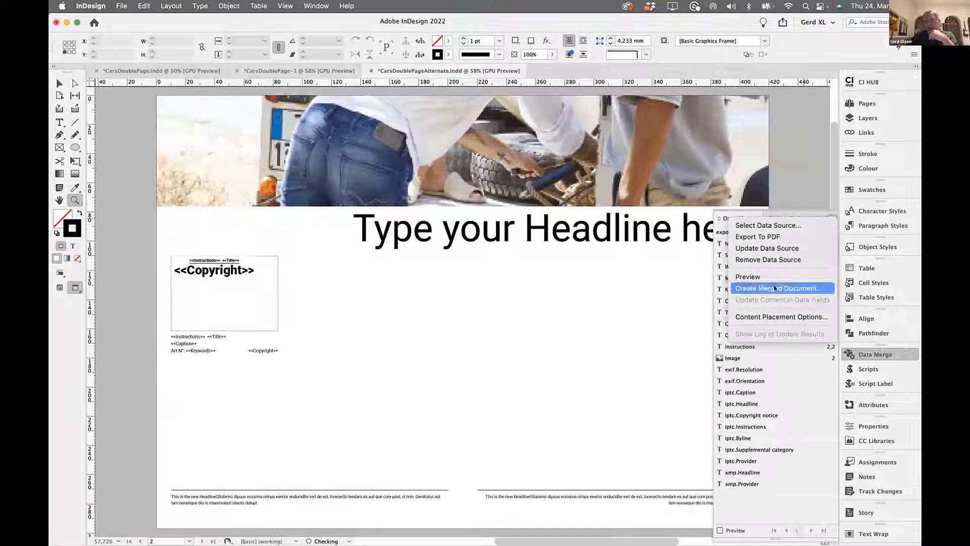
{"action": "left_click", "coordinate": [763, 288]}
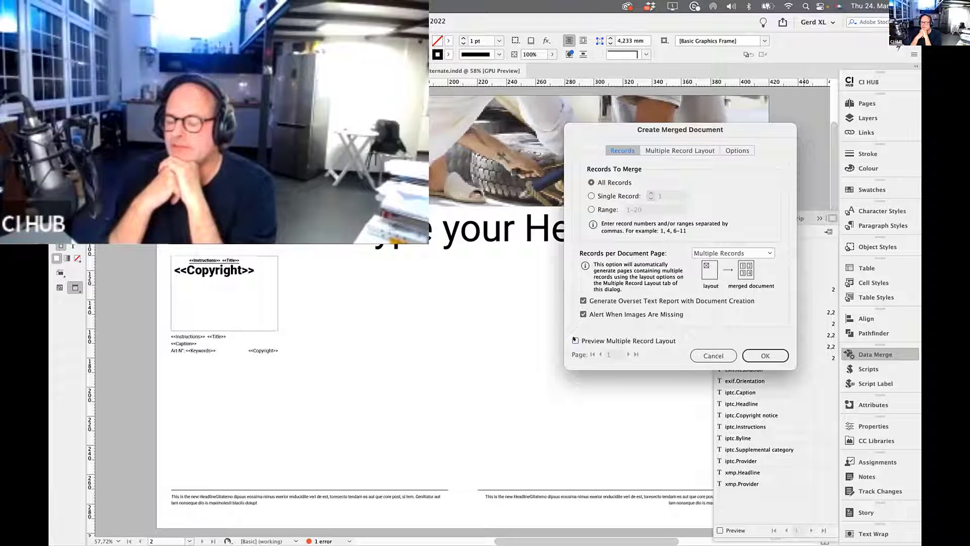
{"action": "left_click", "coordinate": [575, 340]}
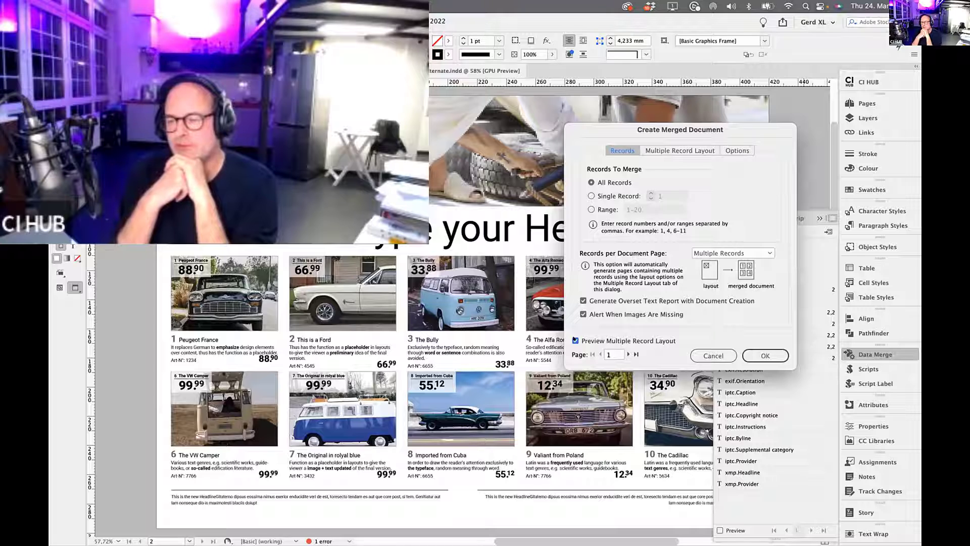
{"action": "left_click", "coordinate": [717, 354]}
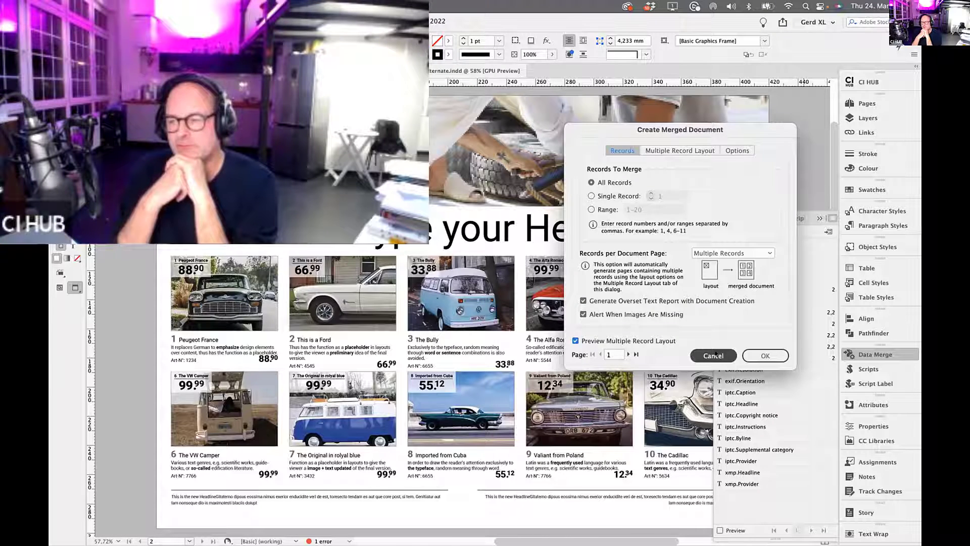
{"action": "left_click", "coordinate": [713, 355]}
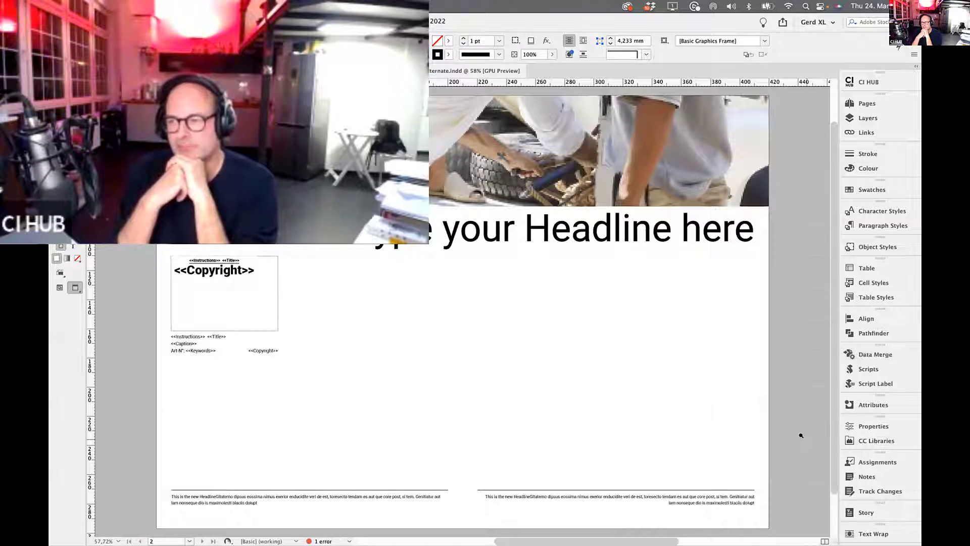
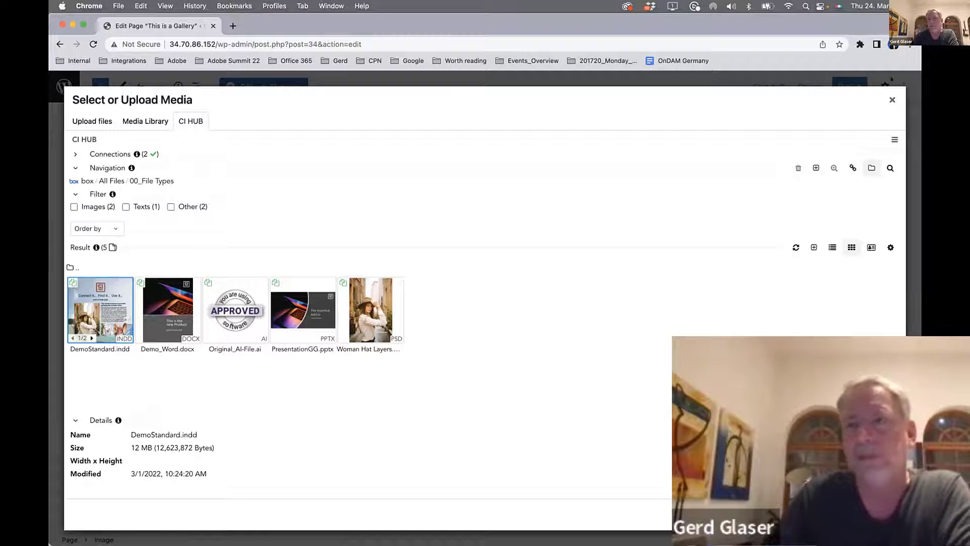
Step: In the WordPress page "This is a Gallery", reopen the empty image block's CI HUB media picker and enlarge the thumbnails in 00_File Types
{"action": "left_click", "coordinate": [890, 99]}
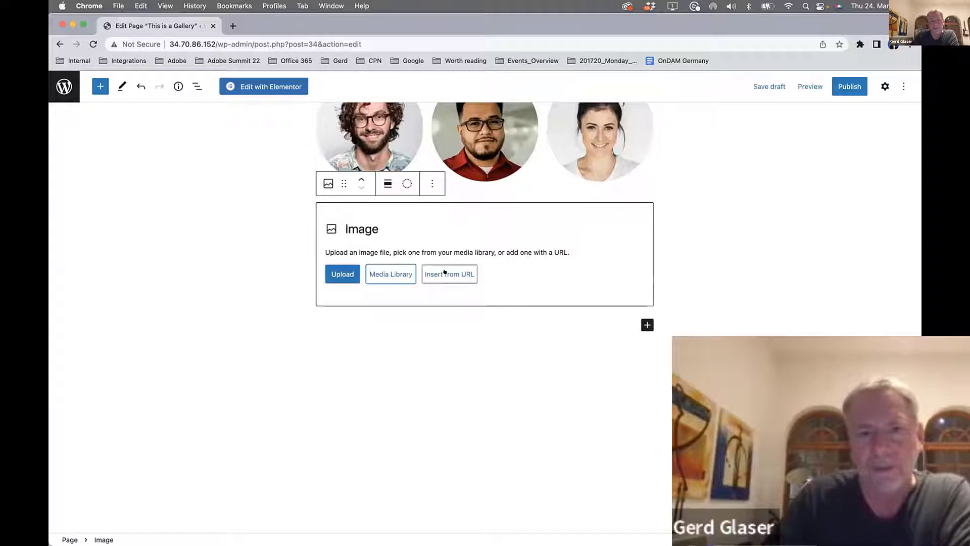
{"action": "left_click", "coordinate": [384, 274]}
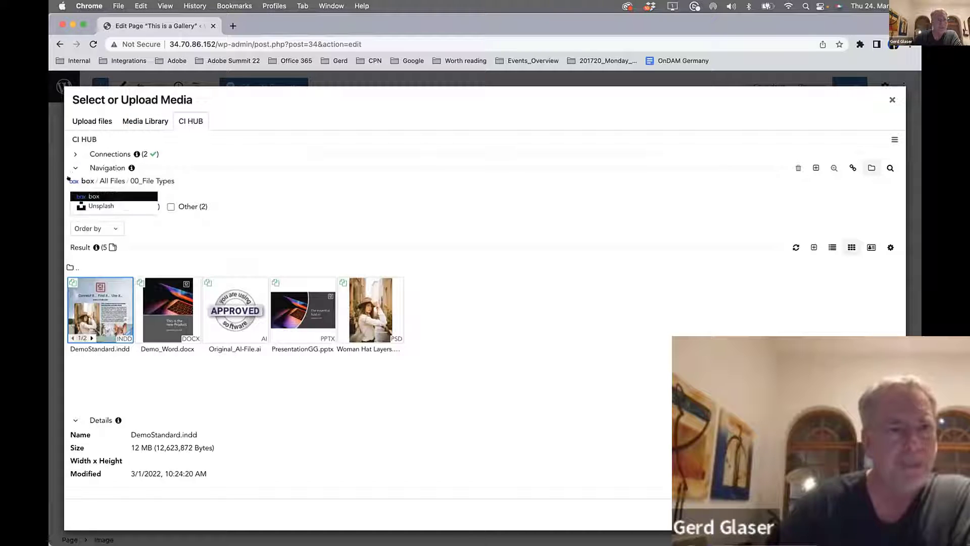
{"action": "mouse_move", "coordinate": [113, 180]}
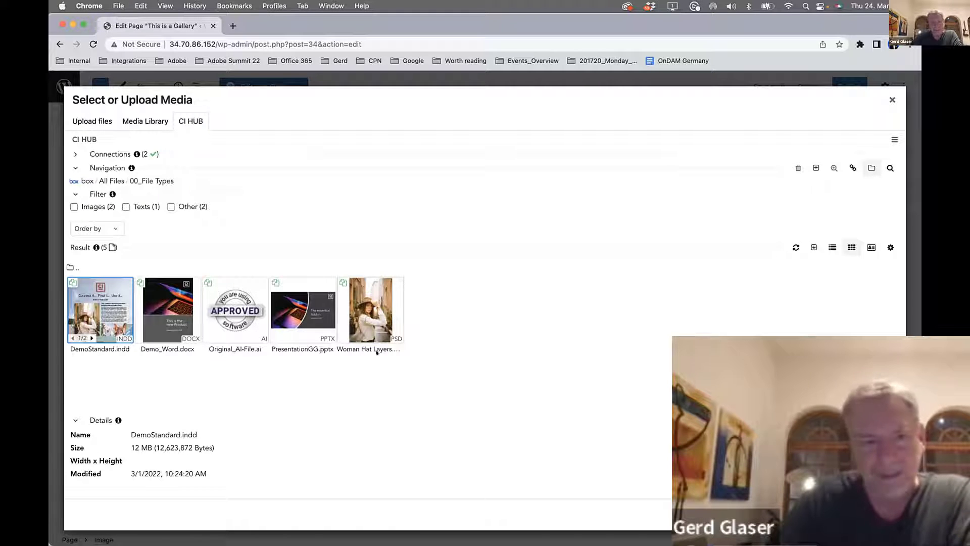
{"action": "left_click", "coordinate": [889, 247]}
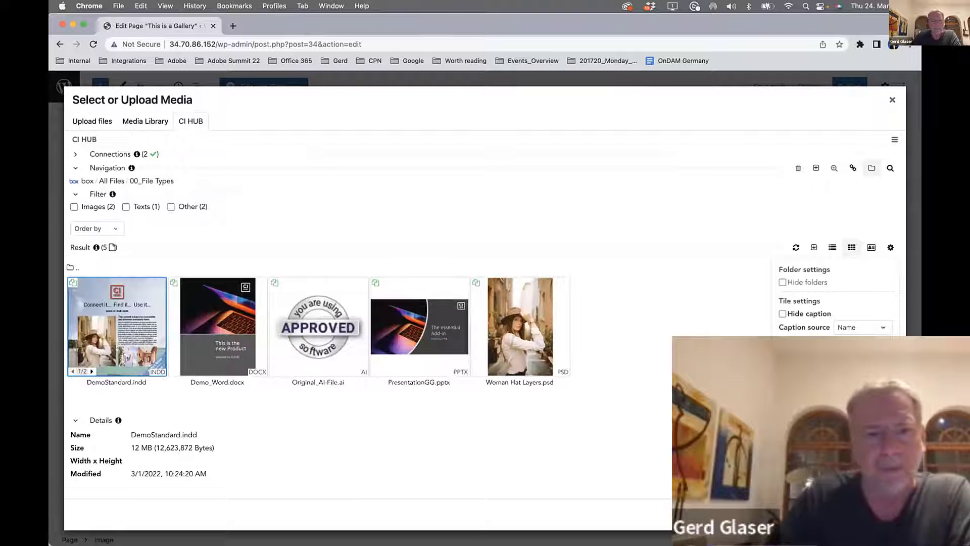
{"action": "left_click", "coordinate": [688, 286]}
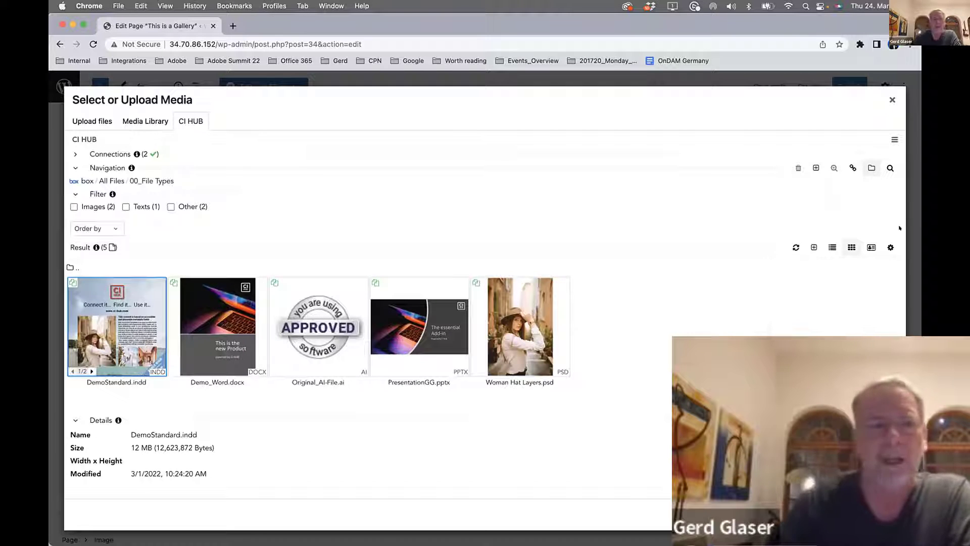
{"action": "left_click", "coordinate": [889, 248]}
{"action": "left_click", "coordinate": [632, 329]}
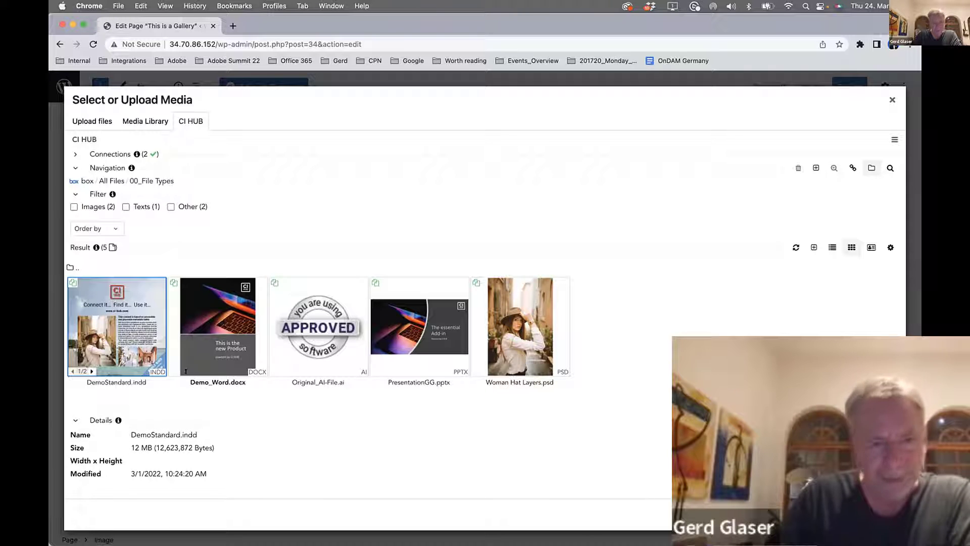
Step: Insert Demo_Word.docx from the 00_File Types folder into the image block, converted to jpg 1024x1024
{"action": "left_click", "coordinate": [218, 326]}
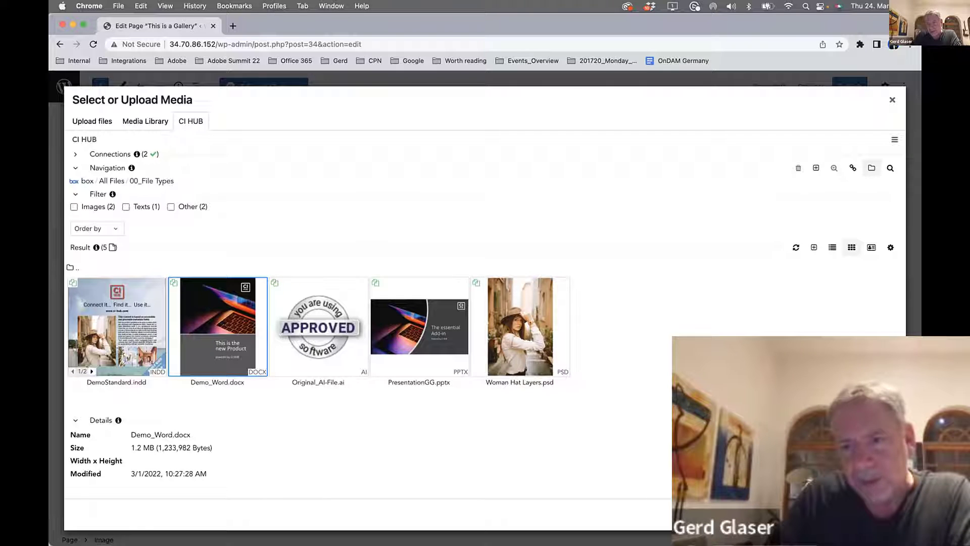
{"action": "double_click", "coordinate": [217, 326]}
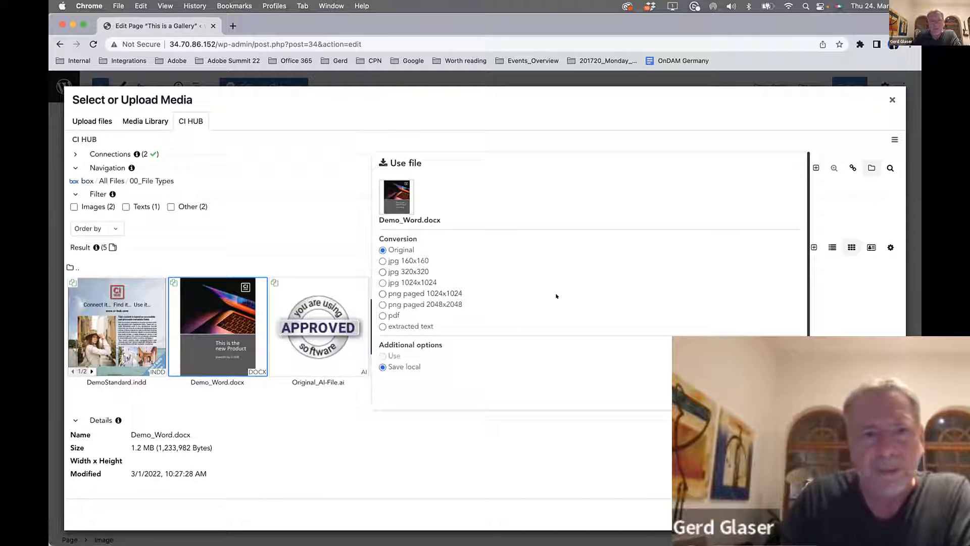
{"action": "left_click", "coordinate": [404, 280]}
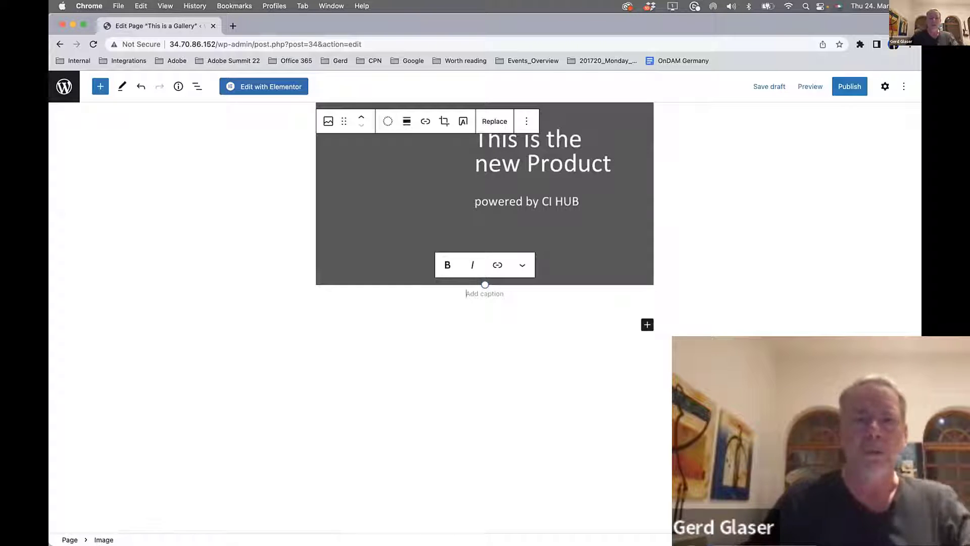
Step: Enlarge the inserted Word cover image beyond the content column, and scale it back to slightly narrower than the column
{"action": "left_click_drag", "start_coordinate": [478, 278], "coordinate": [491, 488]}
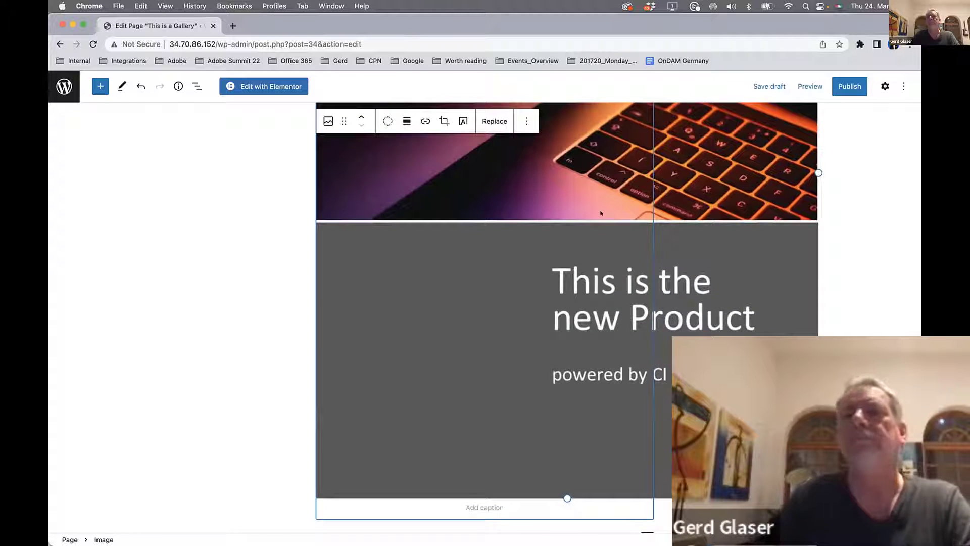
{"action": "scroll", "coordinate": [491, 488], "scroll_direction": "up", "scroll_amount": 8}
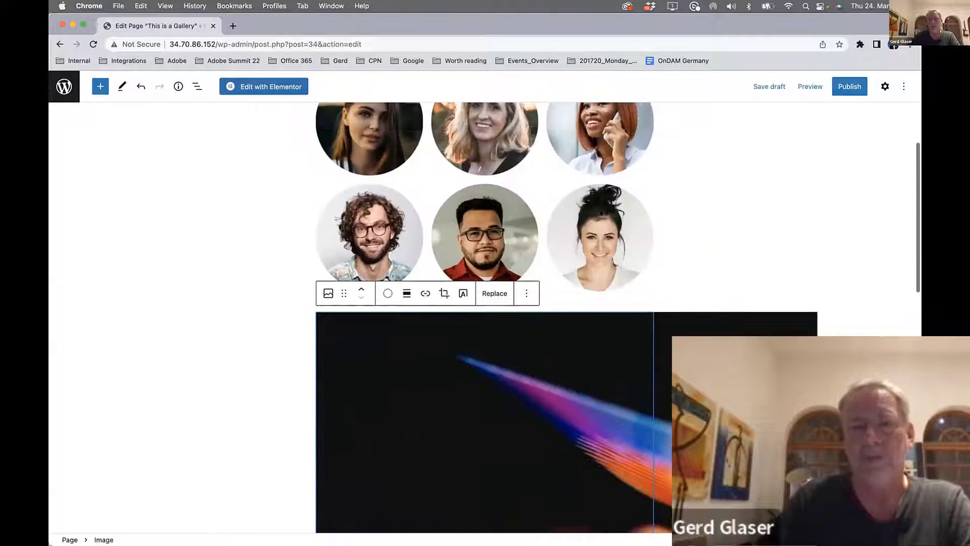
{"action": "scroll", "coordinate": [602, 214], "scroll_direction": "down", "scroll_amount": 5}
{"action": "scroll", "coordinate": [601, 213], "scroll_direction": "down", "scroll_amount": 4}
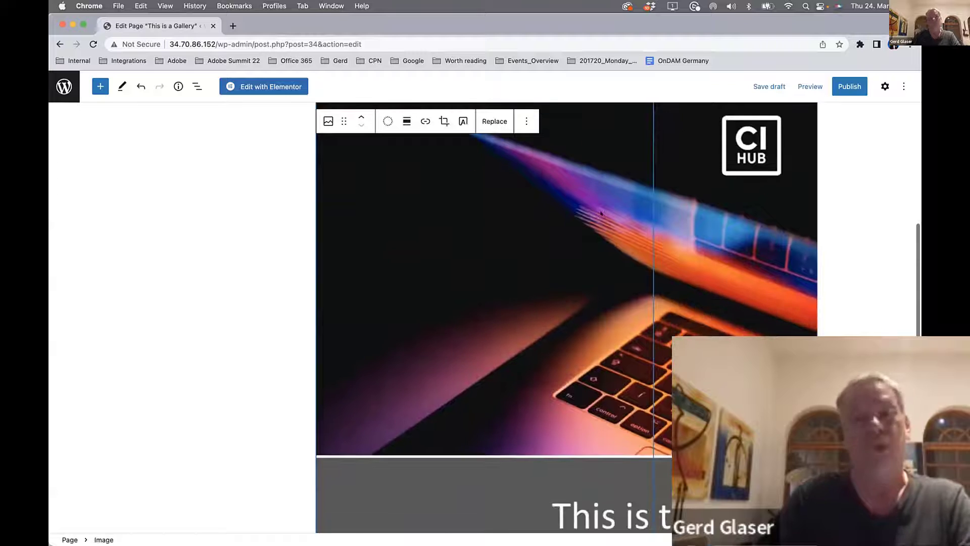
{"action": "scroll", "coordinate": [898, 230], "scroll_direction": "down", "scroll_amount": 2}
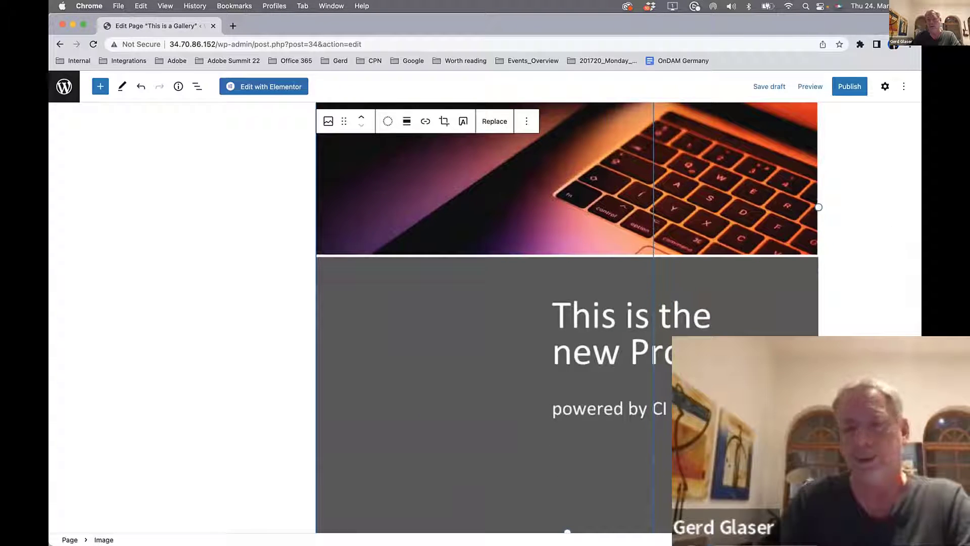
{"action": "left_click_drag", "start_coordinate": [818, 206], "coordinate": [635, 211]}
{"action": "scroll", "coordinate": [635, 211], "scroll_direction": "up", "scroll_amount": 6}
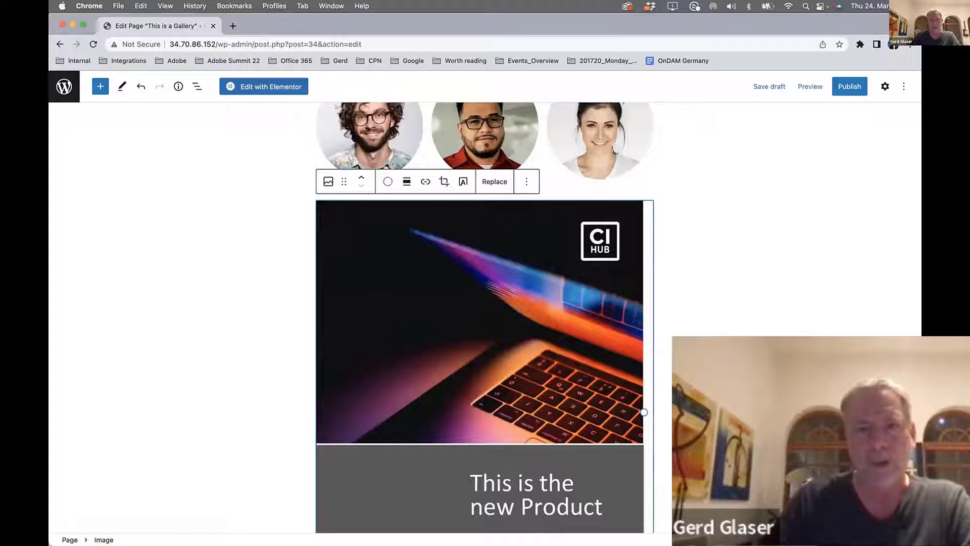
Step: Replace the Word cover image with a JPG version of EarlyBird.ai from box's 01_Demo/03_Images folder through CI HUB
{"action": "left_click", "coordinate": [494, 181]}
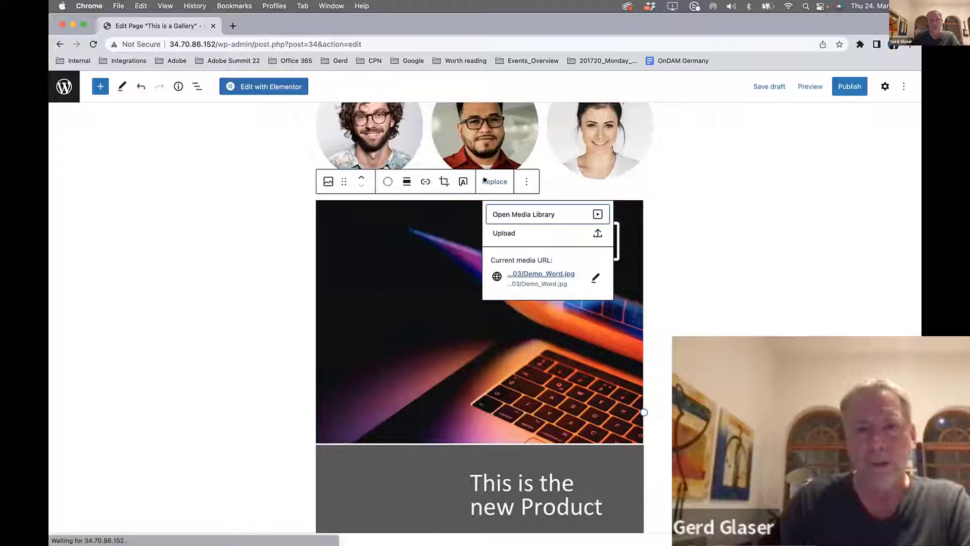
{"action": "left_click", "coordinate": [594, 213]}
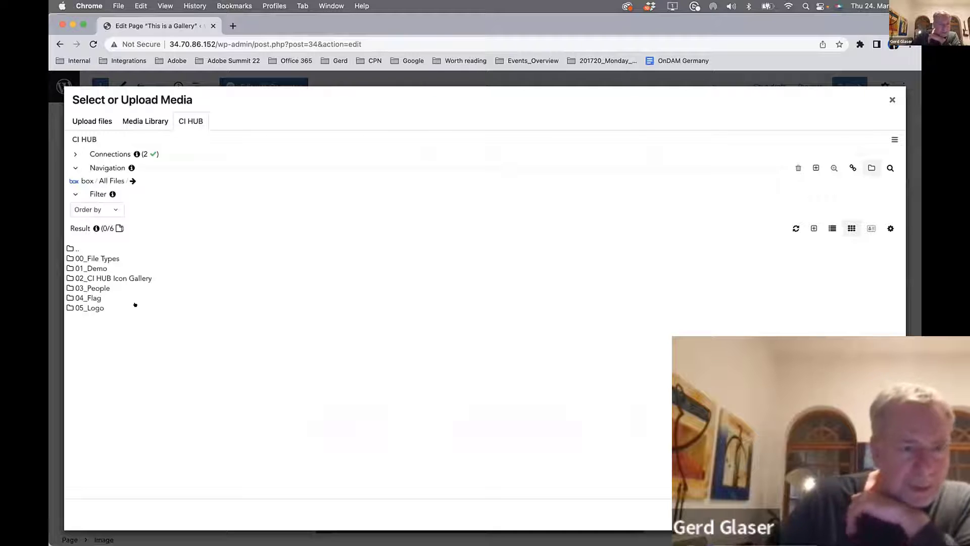
{"action": "left_click", "coordinate": [92, 269]}
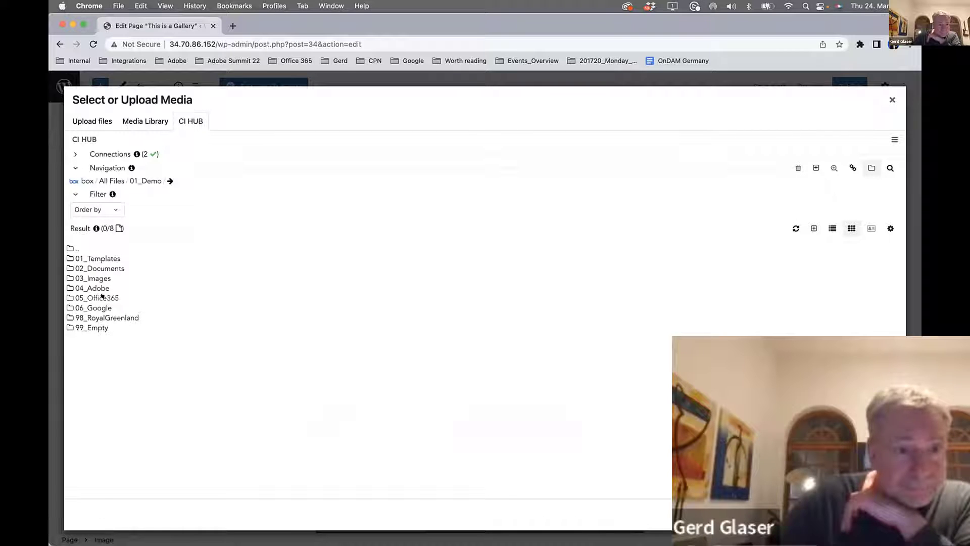
{"action": "left_click", "coordinate": [93, 278]}
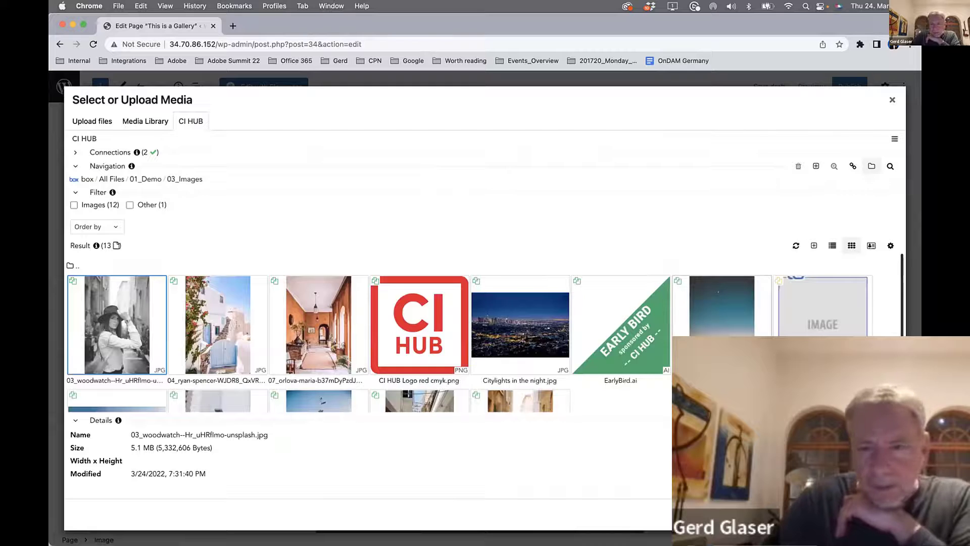
{"action": "scroll", "coordinate": [601, 362], "scroll_direction": "down", "scroll_amount": 1}
{"action": "left_click", "coordinate": [600, 362]}
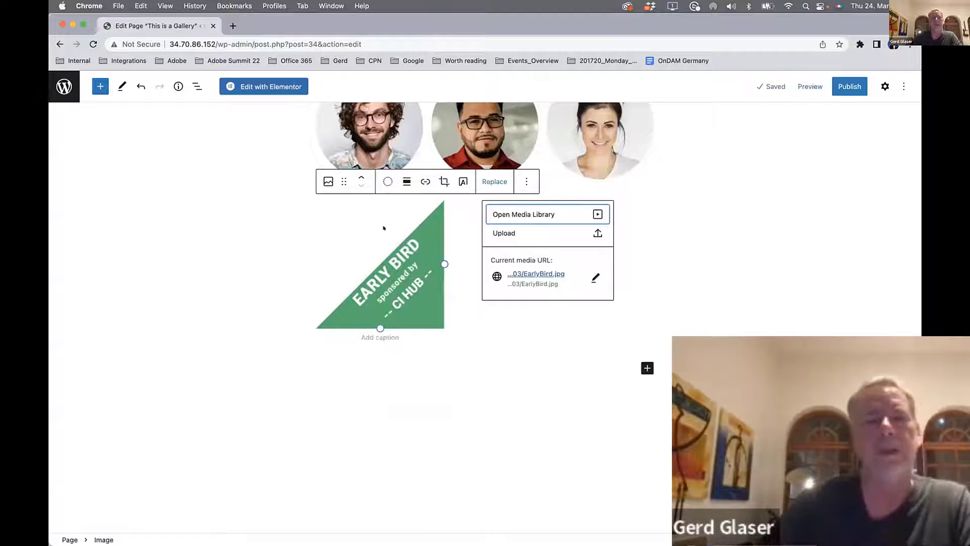
Step: Add an empty paragraph block below the Early Bird image and deselect everything on the page
{"action": "left_click", "coordinate": [499, 396]}
{"action": "left_click", "coordinate": [406, 284]}
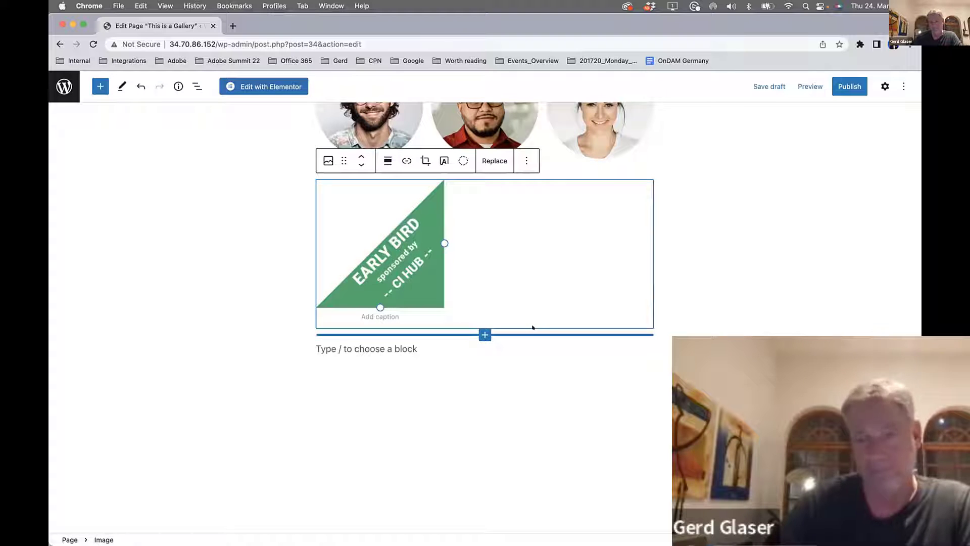
{"action": "key", "text": "Escape"}
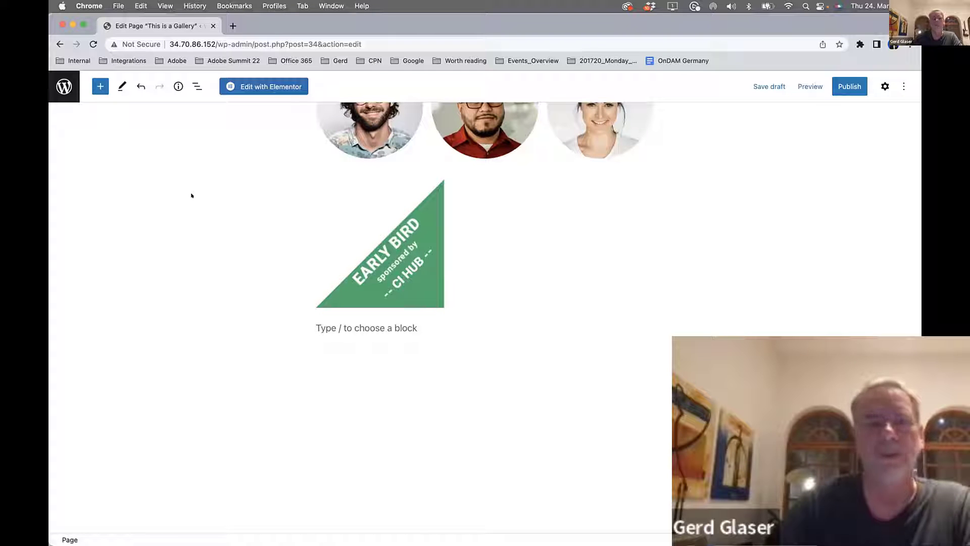
{"action": "scroll", "coordinate": [191, 196], "scroll_direction": "up", "scroll_amount": 3}
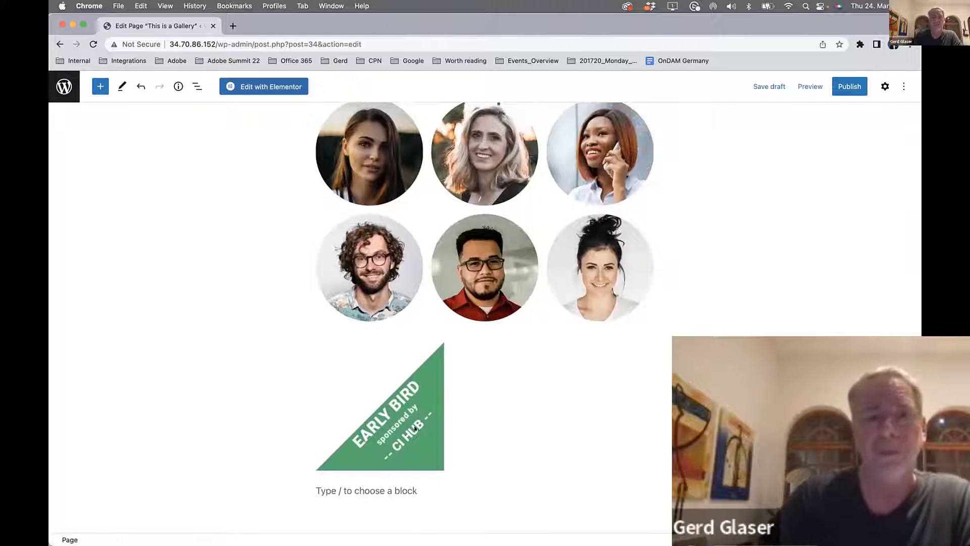
Step: Open CI HUB's link list through the Early Bird image's media replacement and check all linked images for updates
{"action": "left_click", "coordinate": [465, 394]}
{"action": "left_click", "coordinate": [495, 324]}
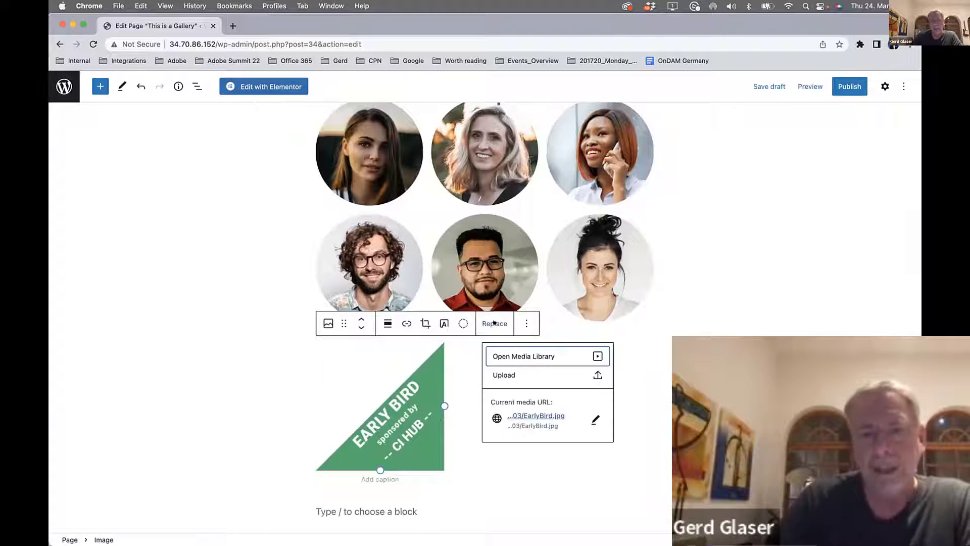
{"action": "left_click", "coordinate": [596, 356]}
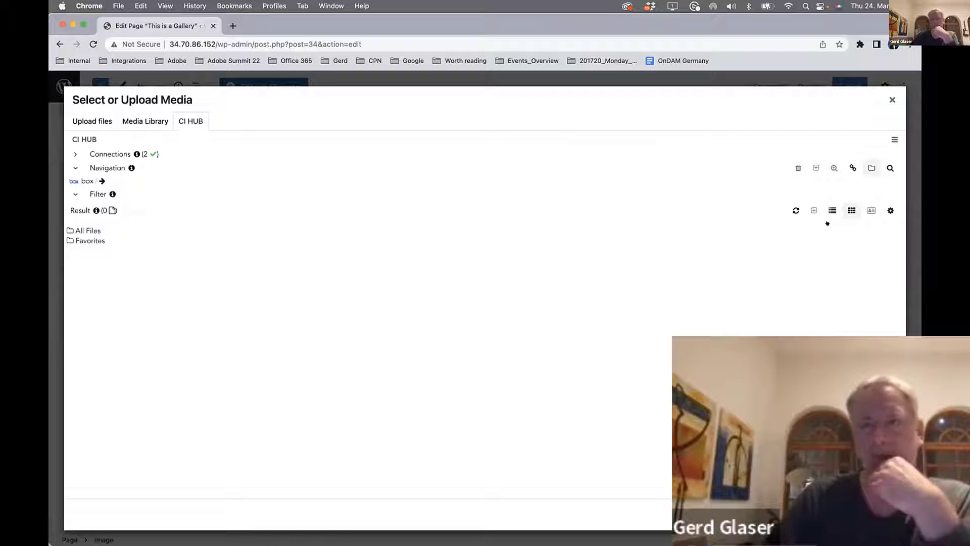
{"action": "left_click", "coordinate": [852, 167]}
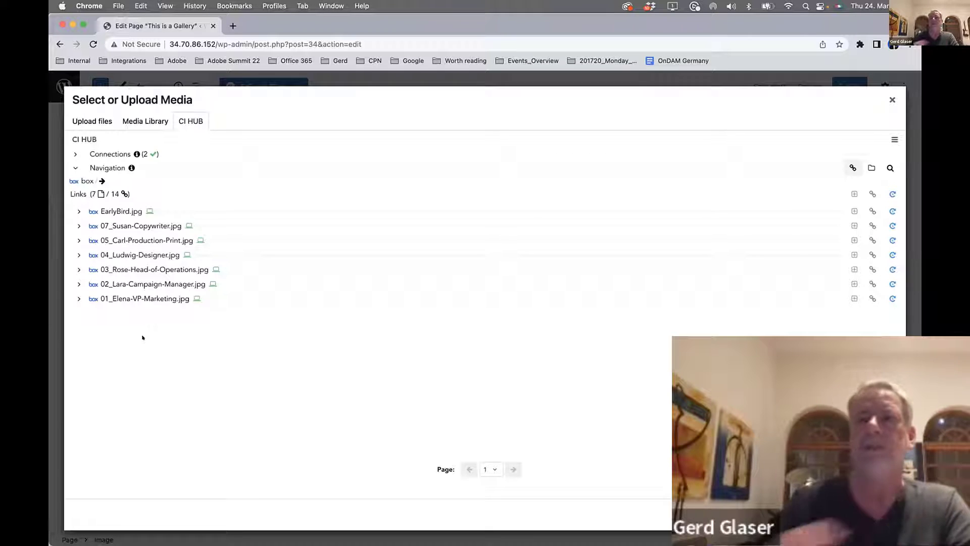
{"action": "left_click", "coordinate": [892, 194]}
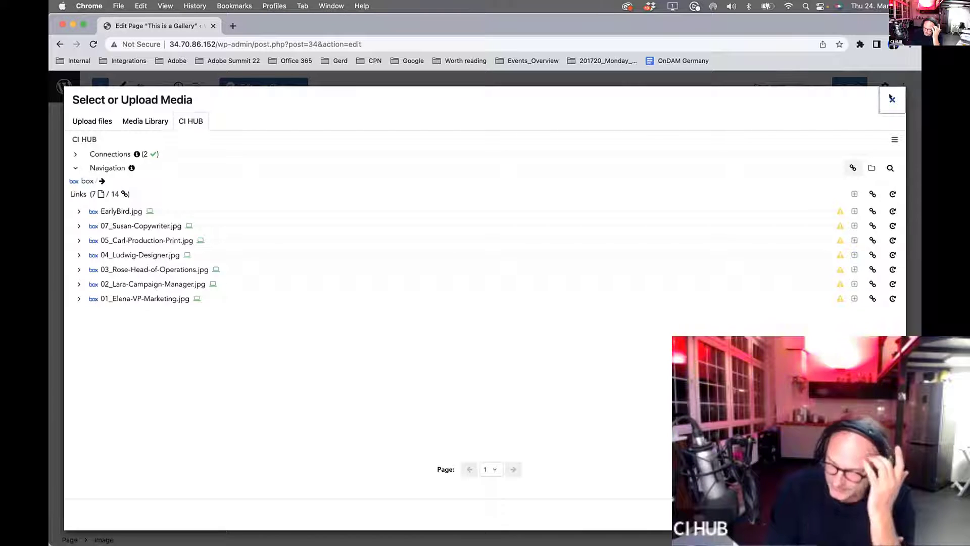
Step: Close the media picker and leave the page editor for the Pages list, discarding unsaved changes
{"action": "left_click", "coordinate": [890, 99]}
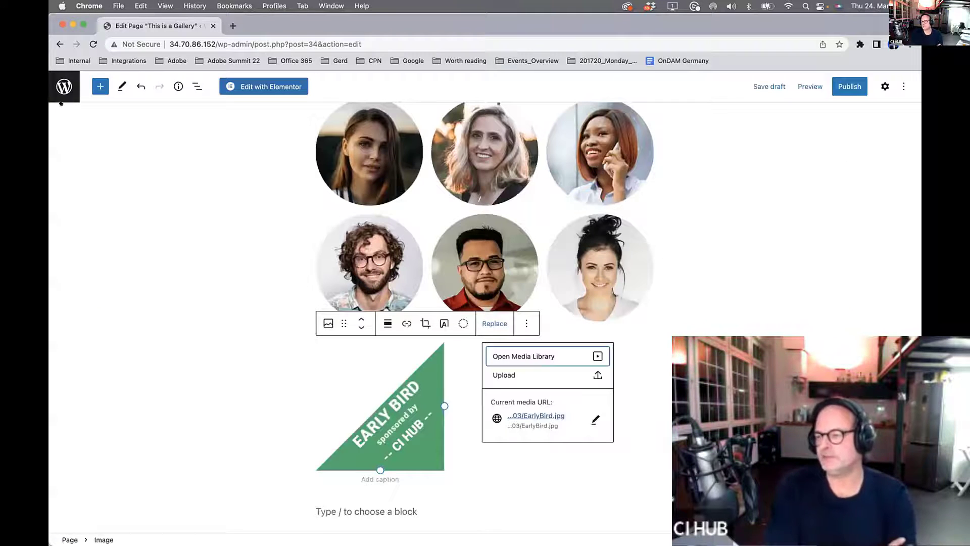
{"action": "left_click", "coordinate": [63, 87]}
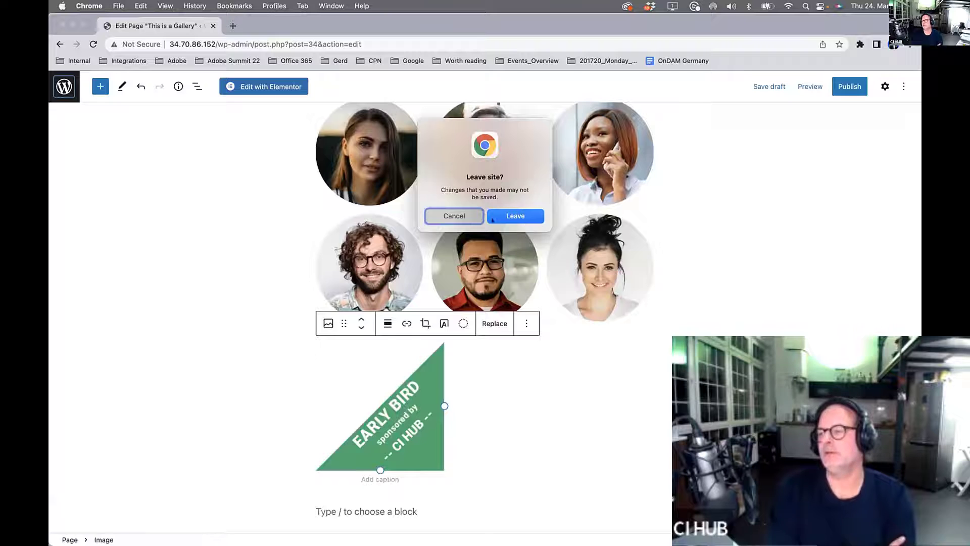
{"action": "left_click", "coordinate": [524, 220]}
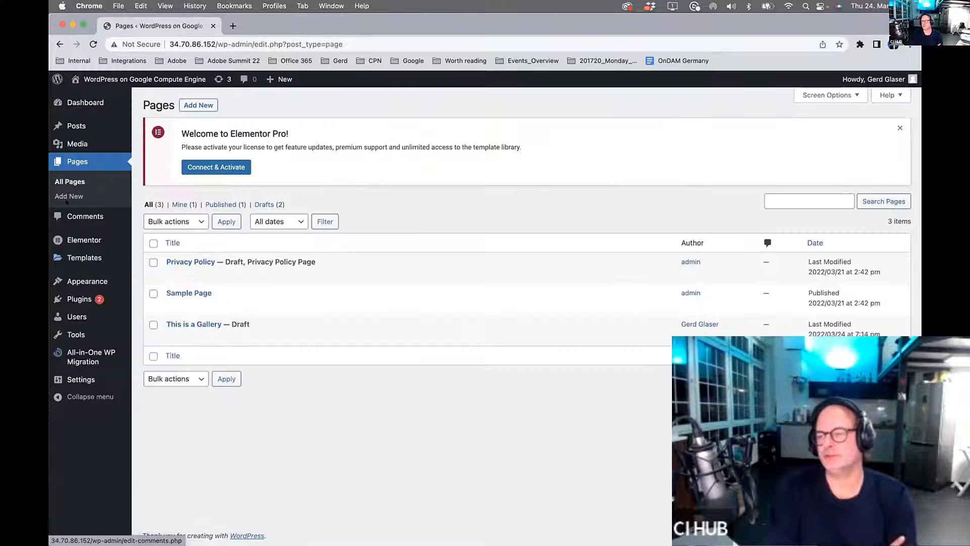
Step: Open CI HUB's list of linked assets from the WordPress Media Library's upload area
{"action": "left_click", "coordinate": [72, 142]}
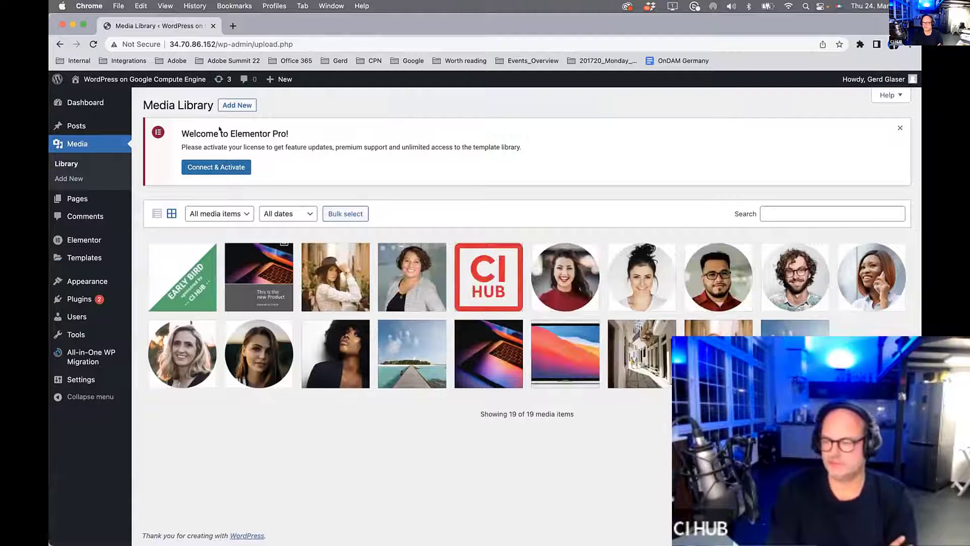
{"action": "left_click", "coordinate": [243, 104]}
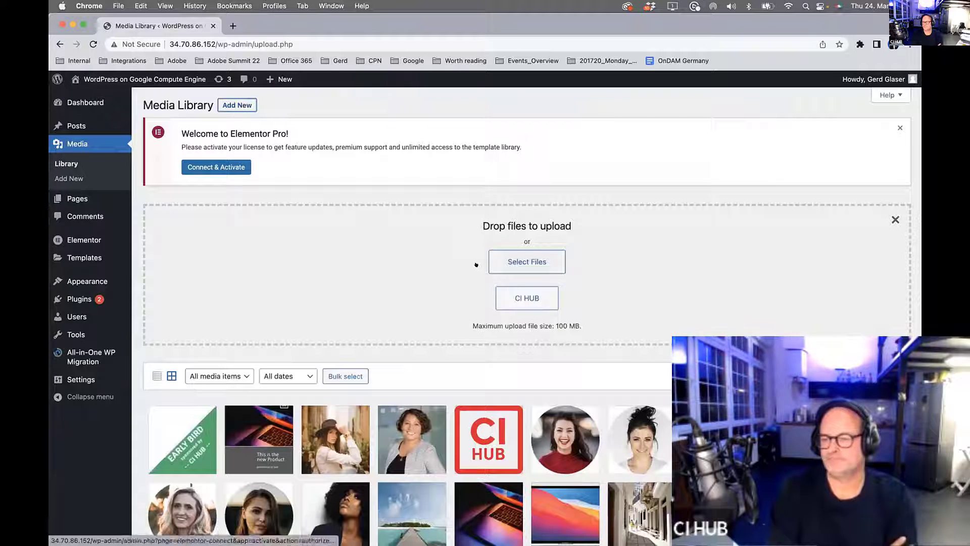
{"action": "left_click", "coordinate": [526, 297]}
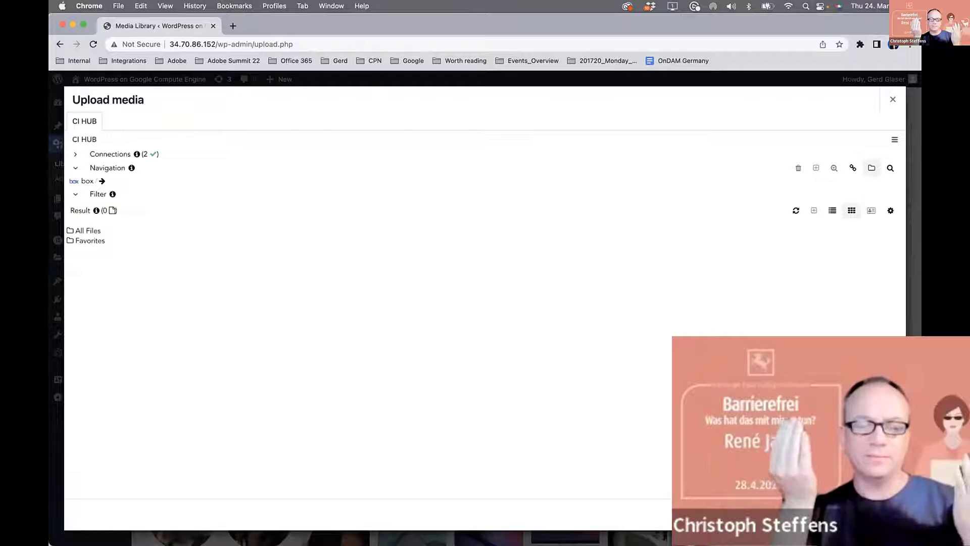
{"action": "left_click", "coordinate": [852, 169]}
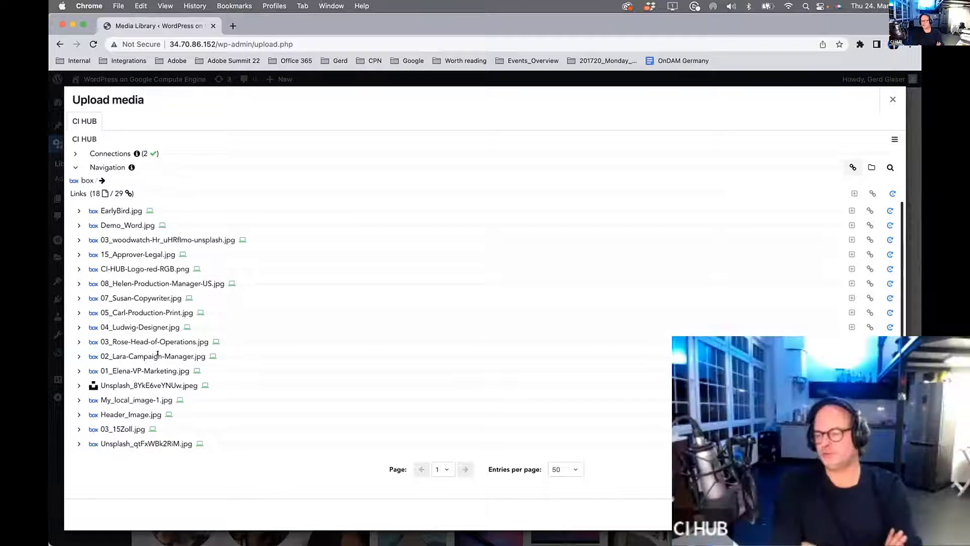
Step: Browse the linked files and examine the link details of Unsplash_8YkE6veYNUw.jpeg, including its remote ID, rendition and page location
{"action": "scroll", "coordinate": [160, 379], "scroll_direction": "down", "scroll_amount": 1}
{"action": "scroll", "coordinate": [158, 353], "scroll_direction": "up", "scroll_amount": 1}
{"action": "scroll", "coordinate": [157, 354], "scroll_direction": "down", "scroll_amount": 1}
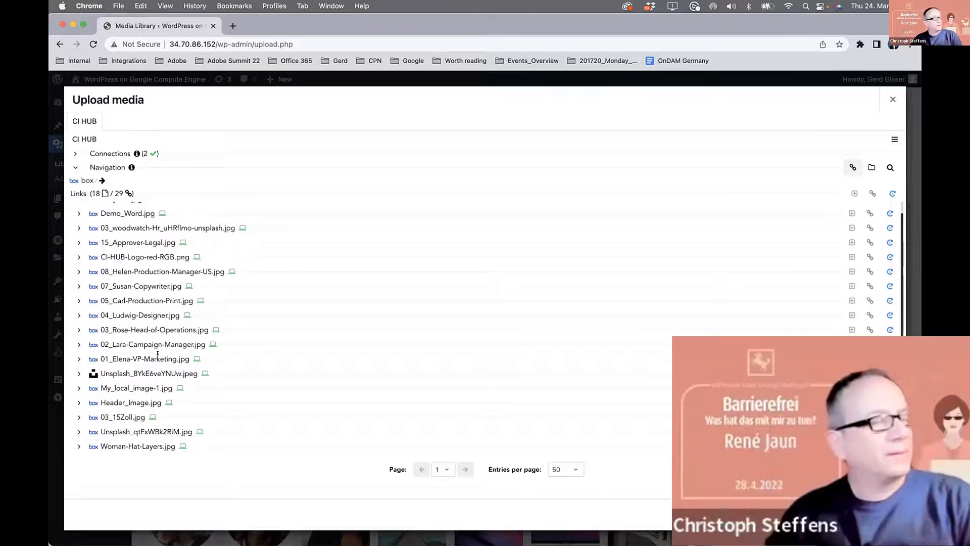
{"action": "left_click", "coordinate": [72, 371]}
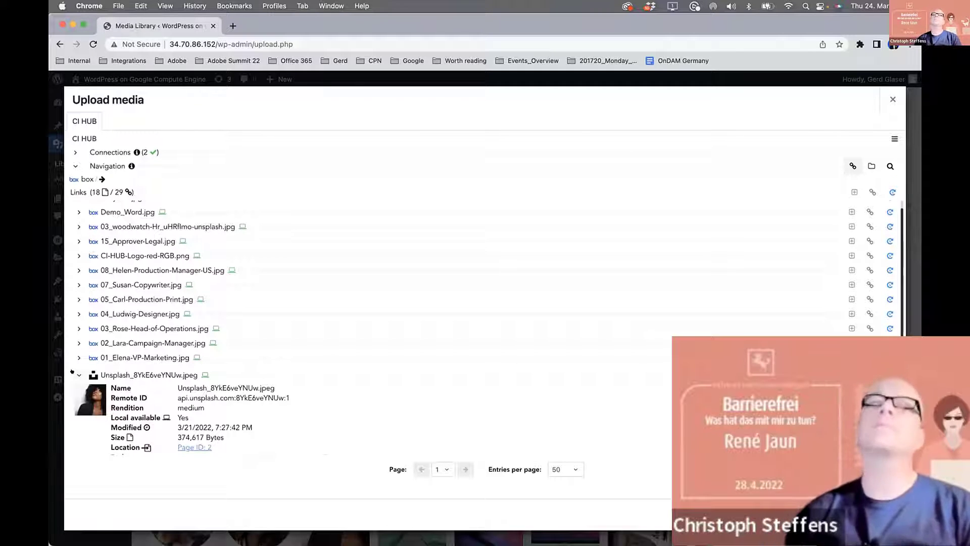
{"action": "left_click", "coordinate": [72, 371]}
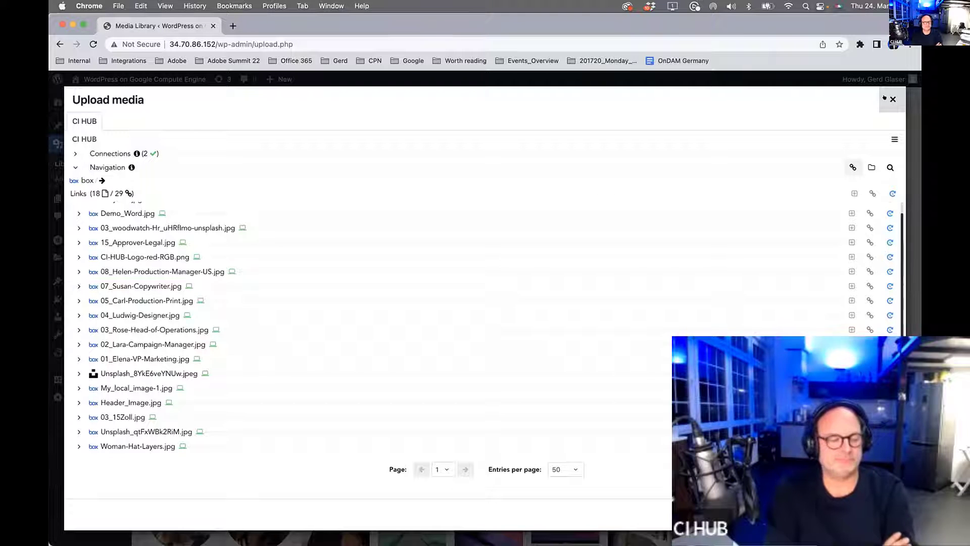
Step: Switch to InDesign, check the status of all linked files through CI HUB, and change its connection to Dropbox
{"action": "key", "text": "super+Tab"}
{"action": "key", "text": "super+shift+Tab"}
{"action": "key", "text": "super+shift+Tab"}
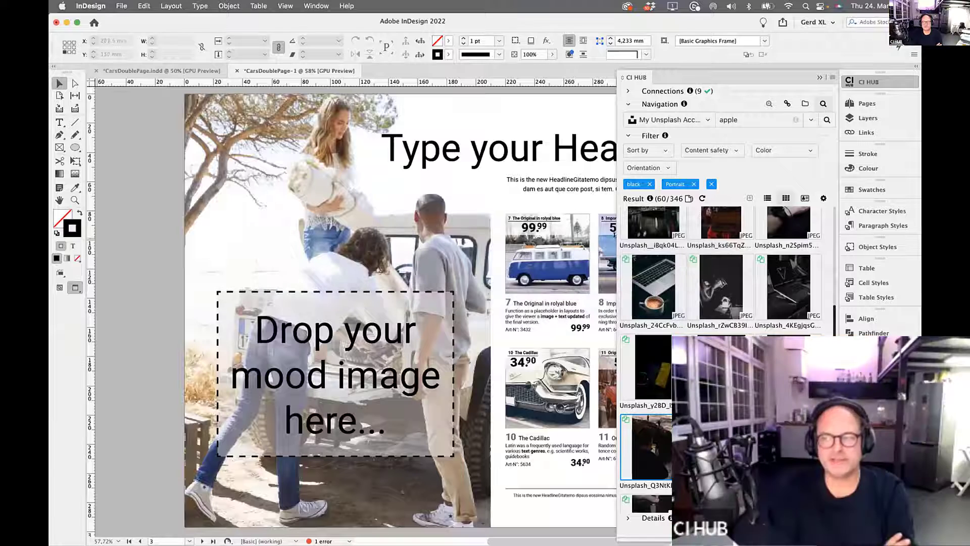
{"action": "left_click", "coordinate": [651, 119]}
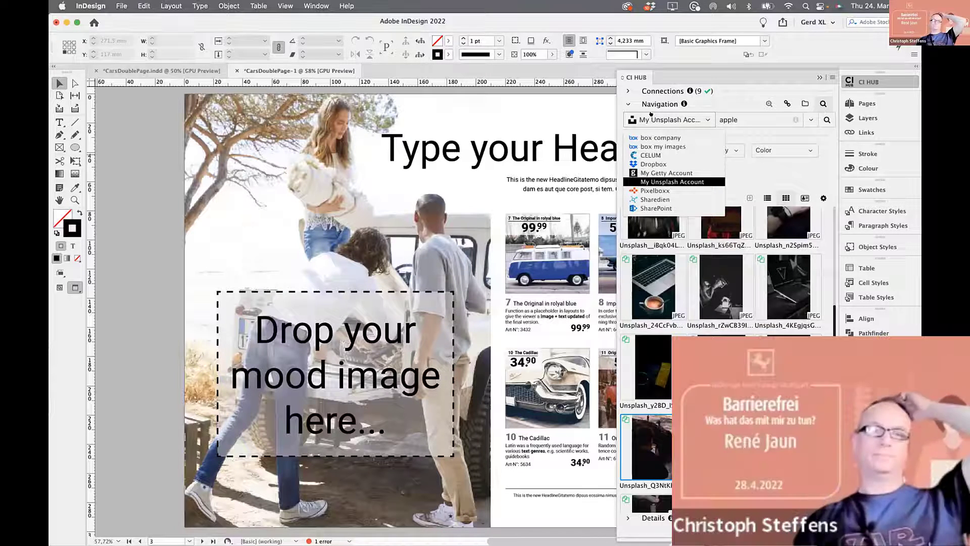
{"action": "left_click", "coordinate": [559, 111]}
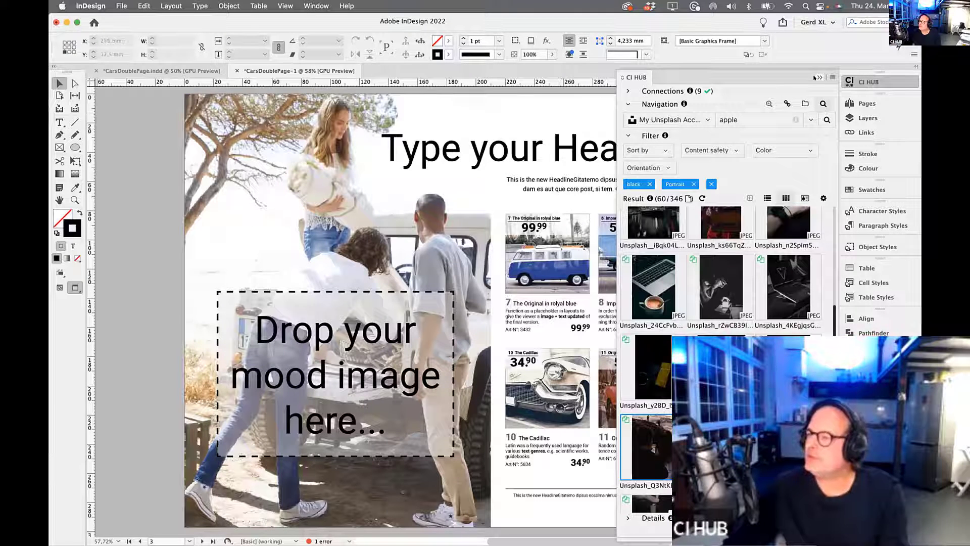
{"action": "left_click", "coordinate": [786, 104]}
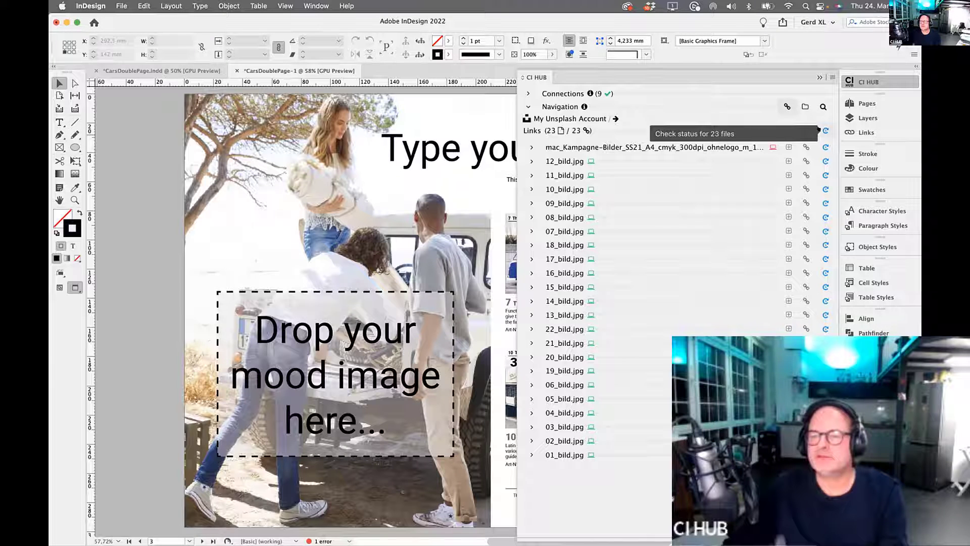
{"action": "left_click", "coordinate": [819, 130]}
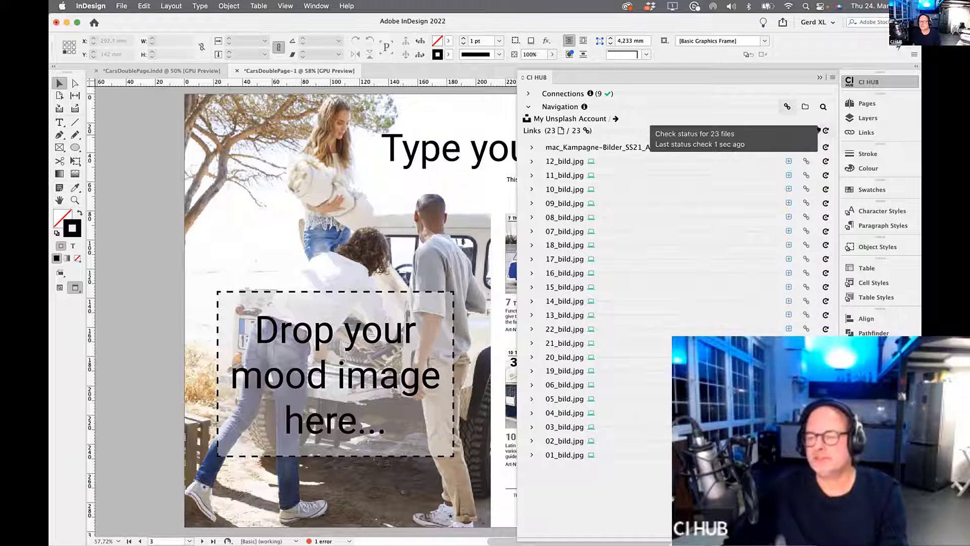
{"action": "left_click", "coordinate": [571, 118]}
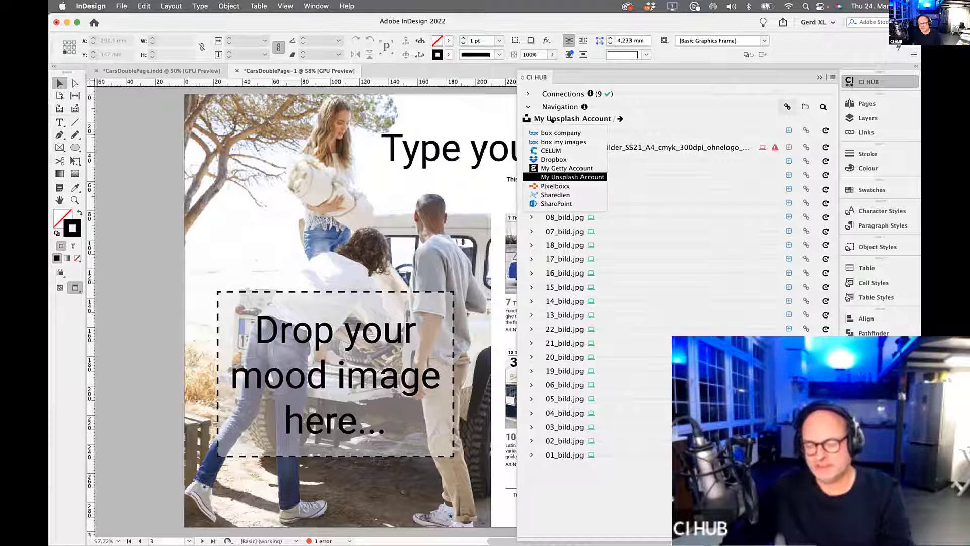
{"action": "left_click", "coordinate": [553, 158]}
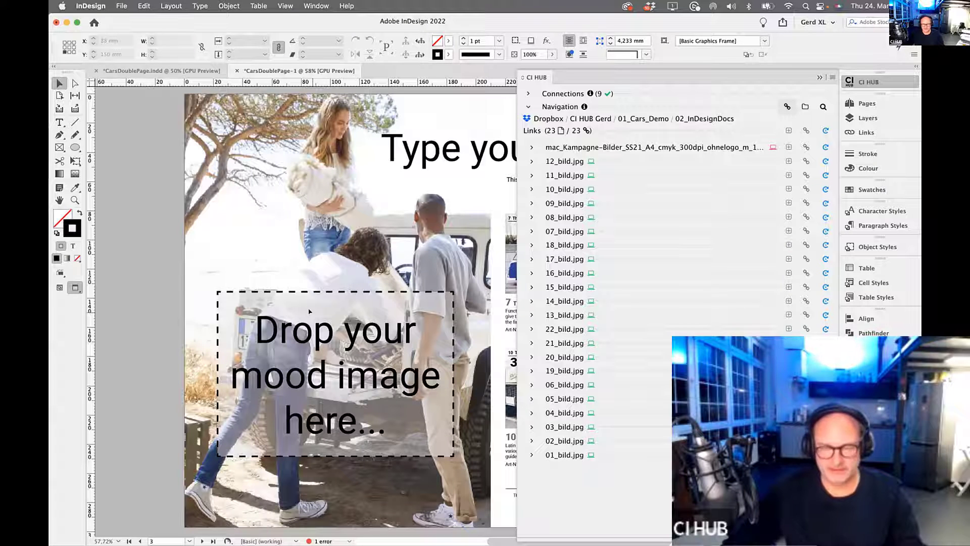
Step: Switch to Photoshop and revert the woman-with-hat image to its Open history state
{"action": "key", "text": "super+Tab"}
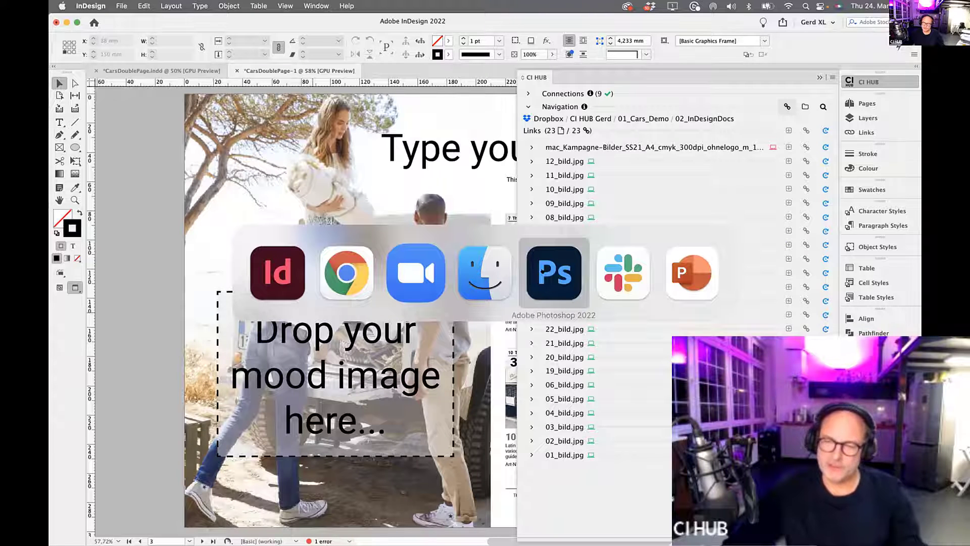
{"action": "left_click", "coordinate": [542, 272]}
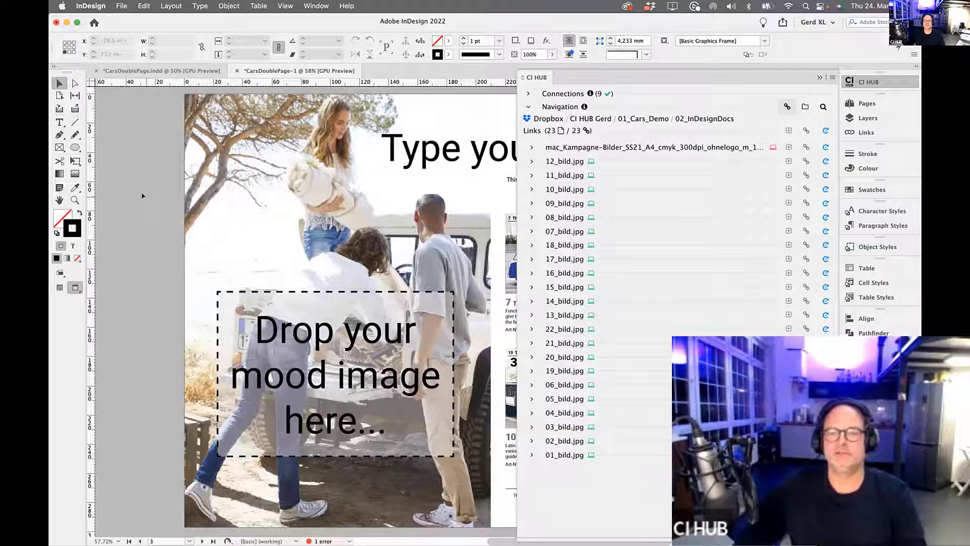
{"action": "key", "text": "super+Tab"}
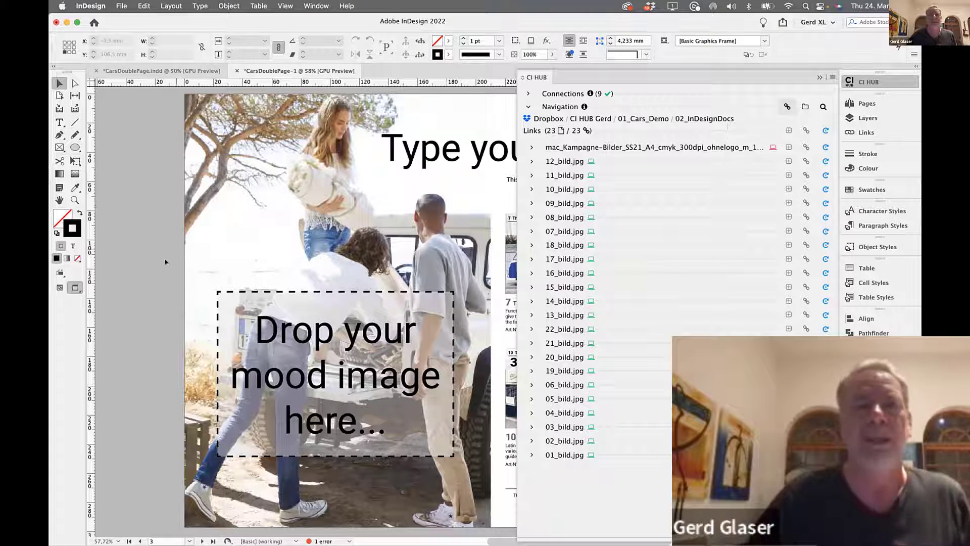
{"action": "key", "text": "super+Tab"}
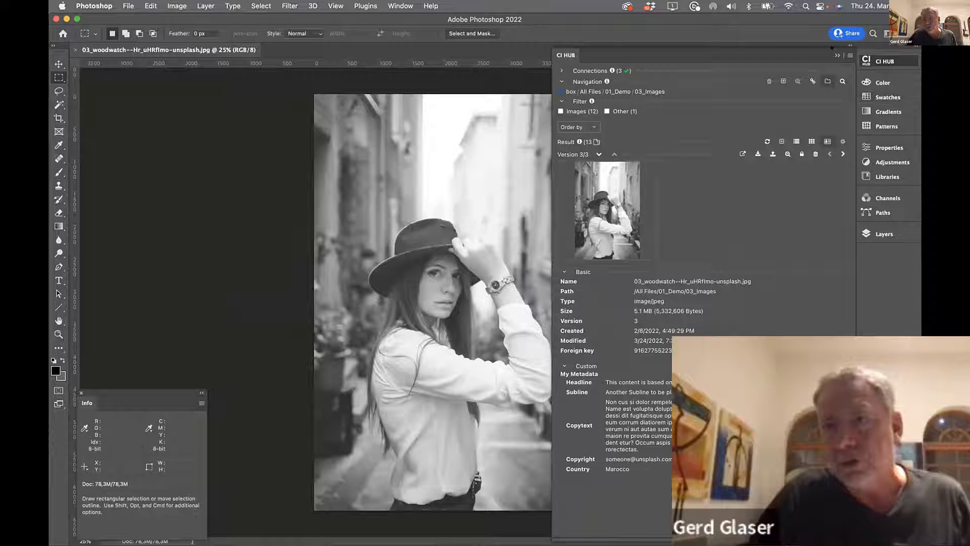
{"action": "left_click", "coordinate": [835, 55]}
{"action": "left_click", "coordinate": [846, 60]}
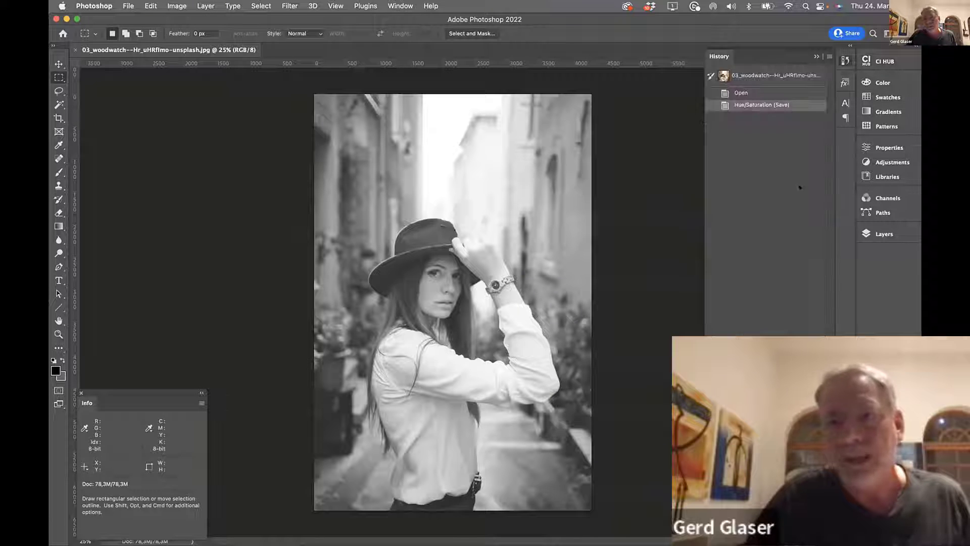
{"action": "left_click", "coordinate": [741, 92]}
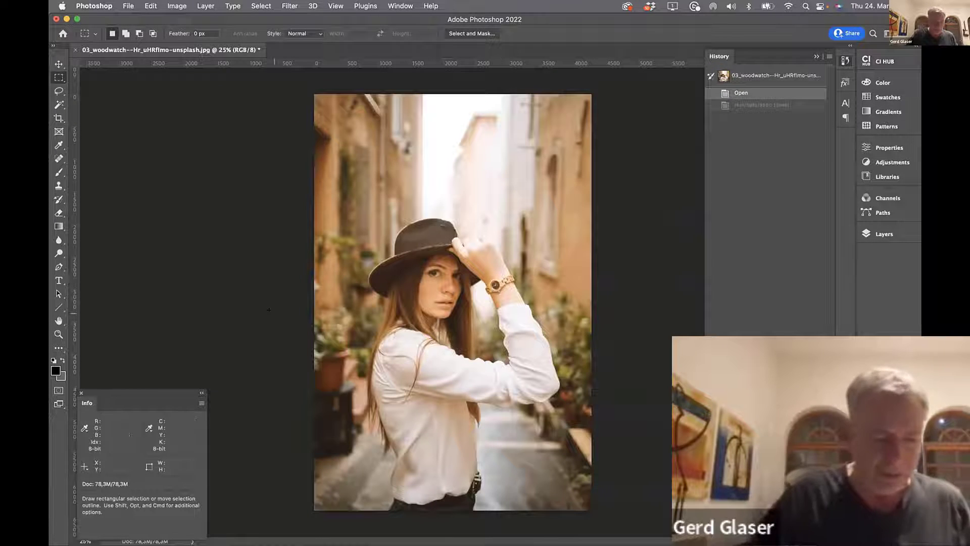
Step: Shift the image's hue to +39 with a Hue/Saturation adjustment
{"action": "key", "text": "super+u"}
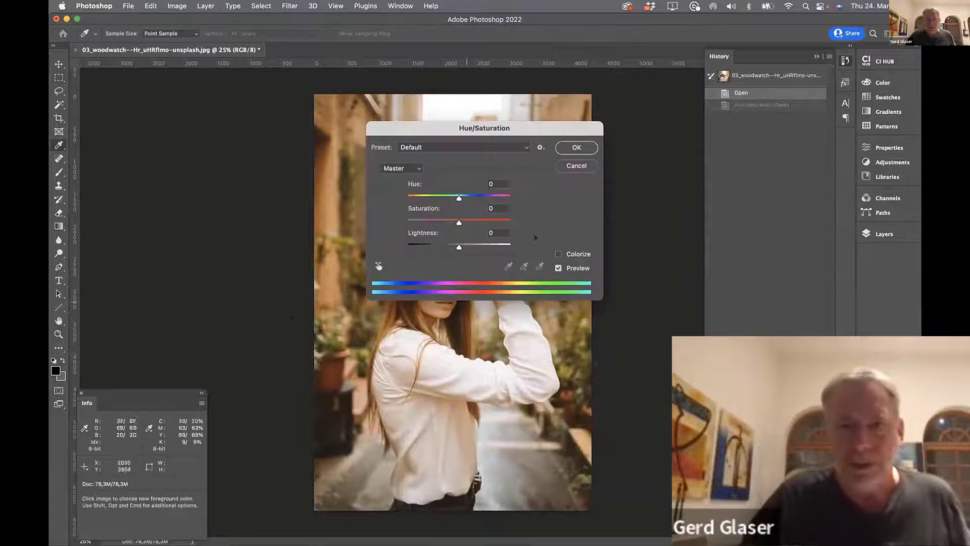
{"action": "left_click_drag", "start_coordinate": [459, 197], "coordinate": [479, 197]}
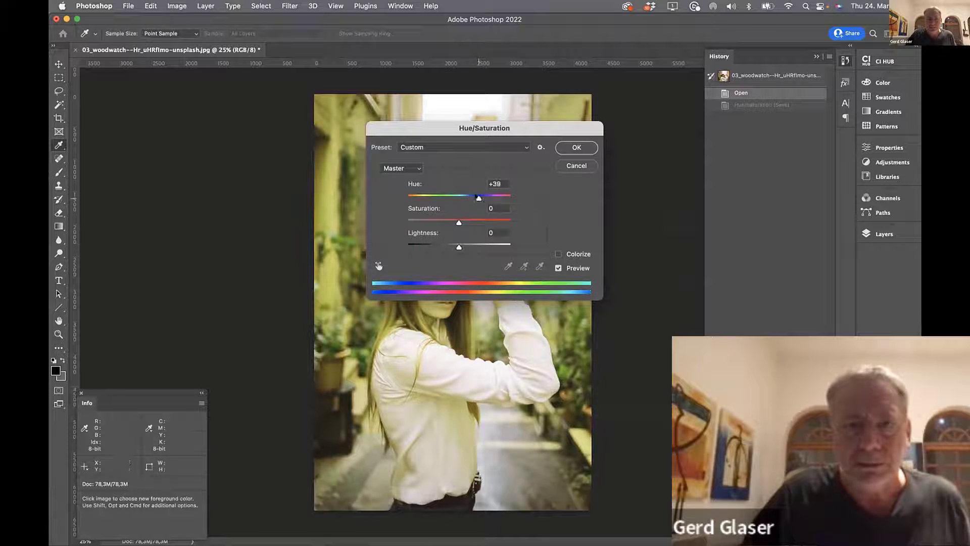
{"action": "left_click", "coordinate": [582, 150]}
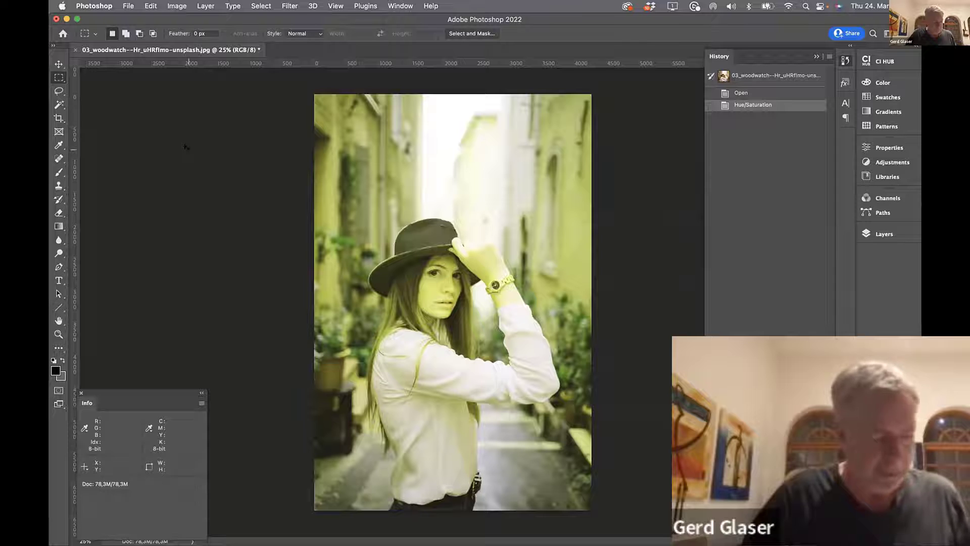
Step: Save the recoloured image to the Desktop as a JPEG named Testbild with maximum quality 12
{"action": "key", "text": "super+s"}
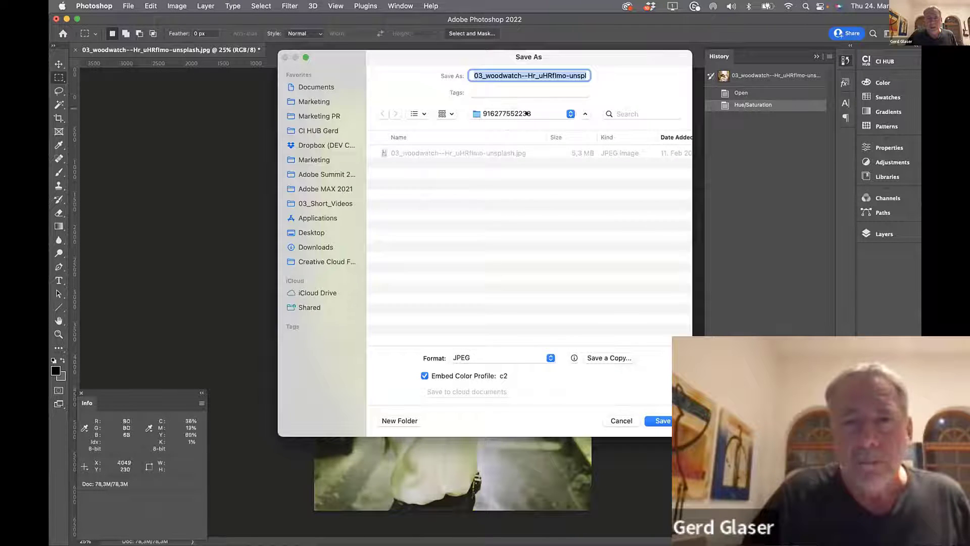
{"action": "left_click", "coordinate": [310, 232]}
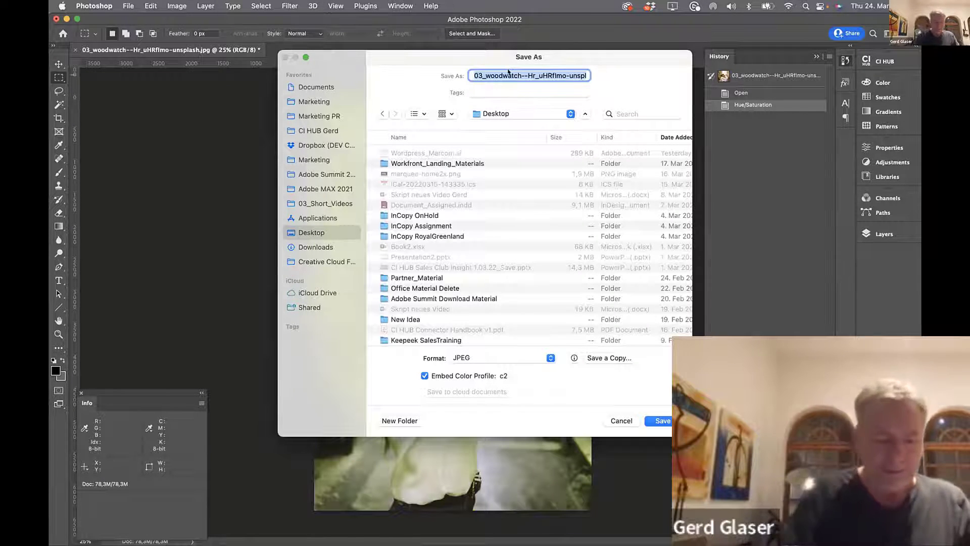
{"action": "type", "text": "Testbild"}
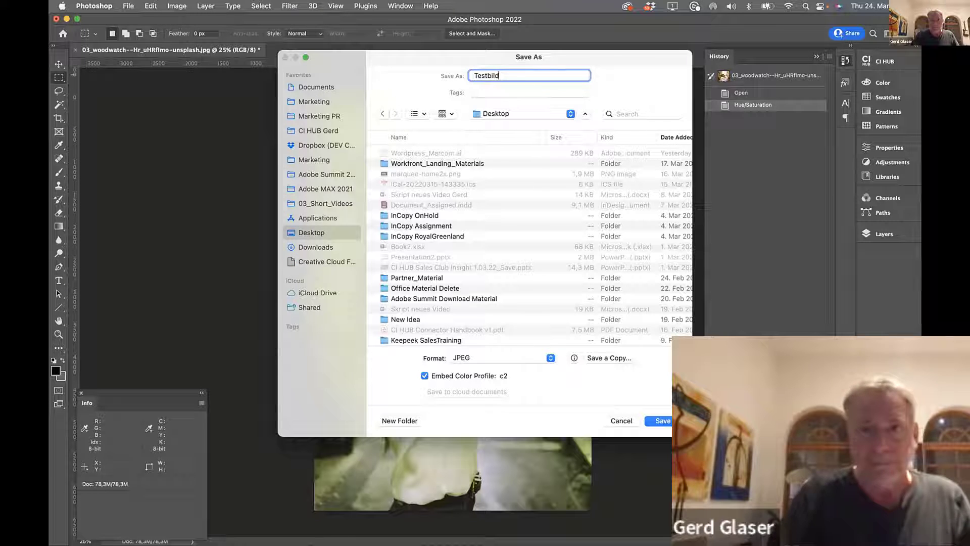
{"action": "left_click", "coordinate": [660, 414]}
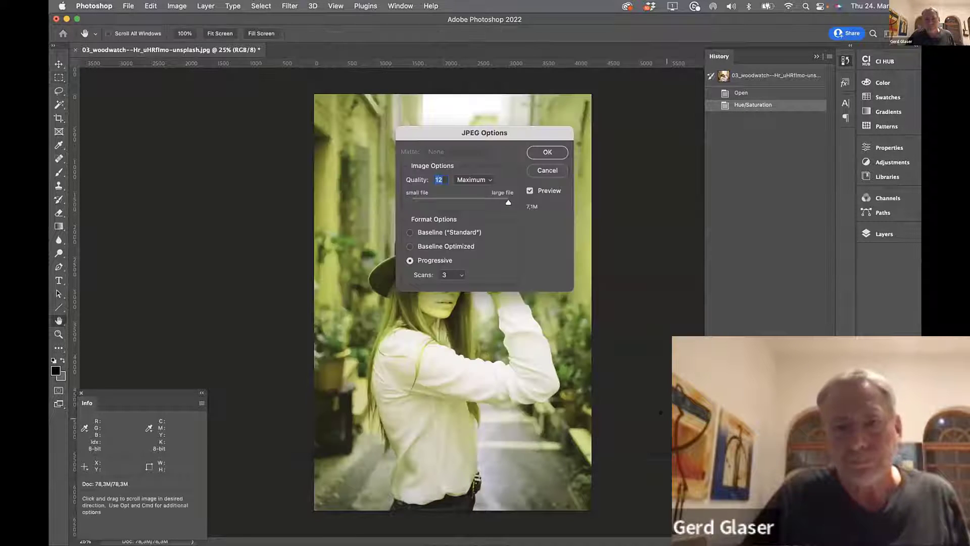
{"action": "left_click", "coordinate": [541, 146]}
Step: Switch to InDesign and place Testbild.jpg from the Desktop over the page's mood image, about 105 mm wide and 158 mm high
{"action": "key", "text": "super+Tab"}
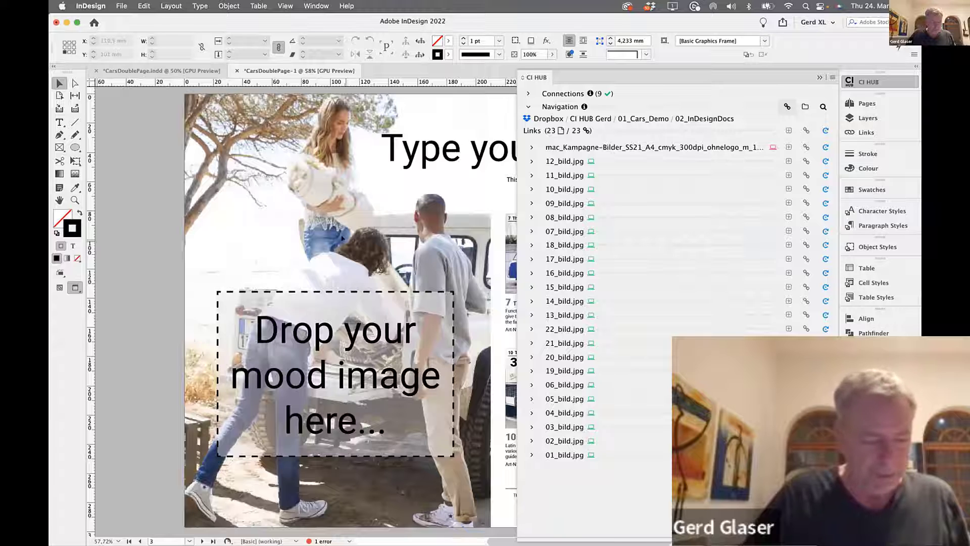
{"action": "key", "text": "super+d"}
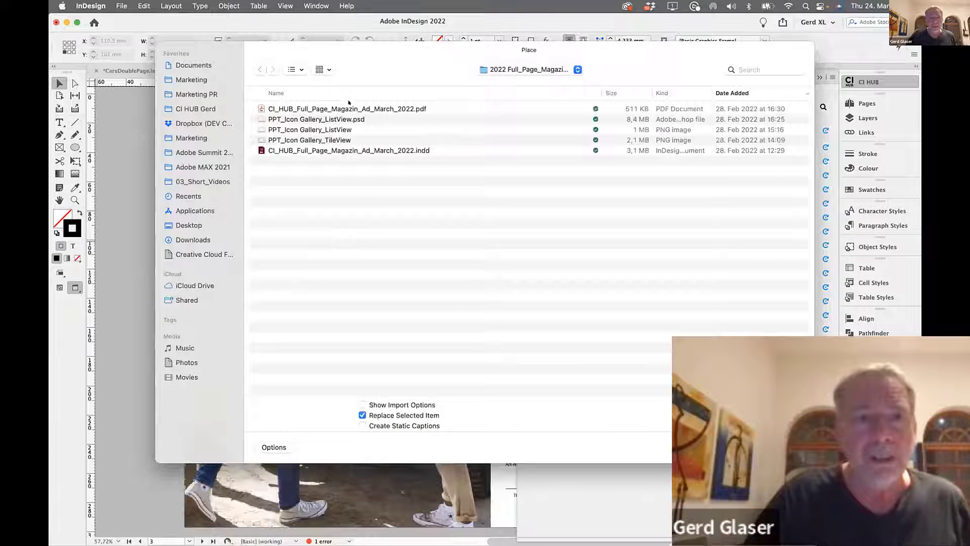
{"action": "left_click", "coordinate": [188, 225]}
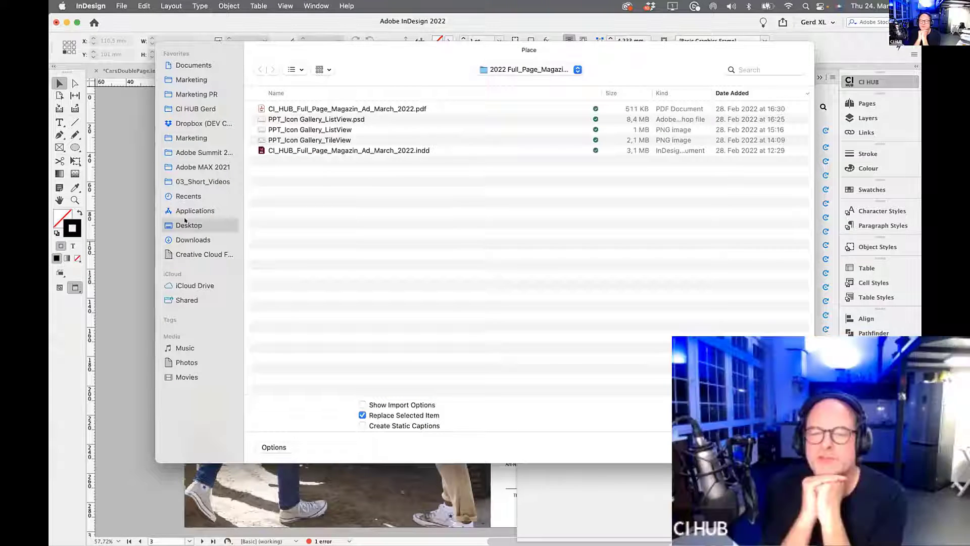
{"action": "double_click", "coordinate": [357, 109]}
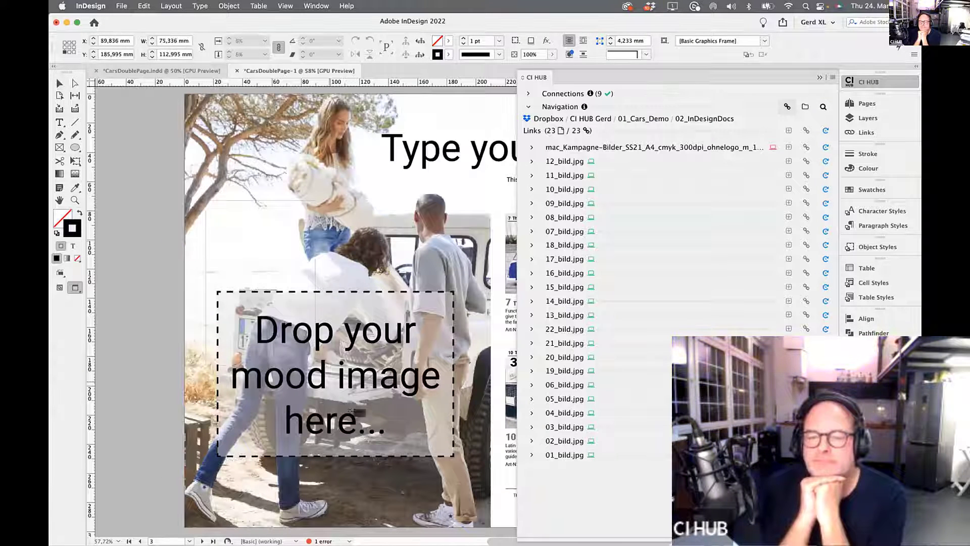
{"action": "left_click", "coordinate": [367, 435]}
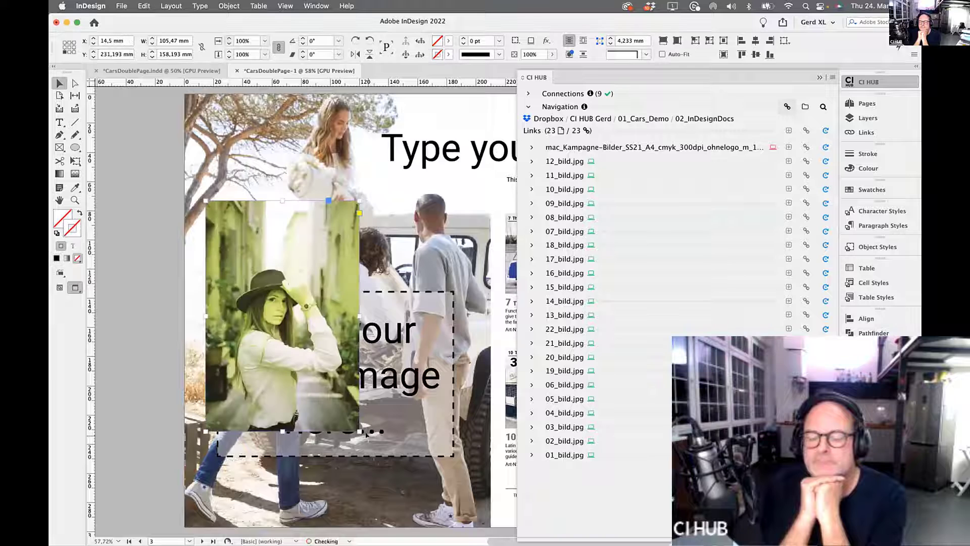
Step: Check the status of all linked files in CI HUB and reload the link list by reopening it from the folder view
{"action": "left_click", "coordinate": [823, 130]}
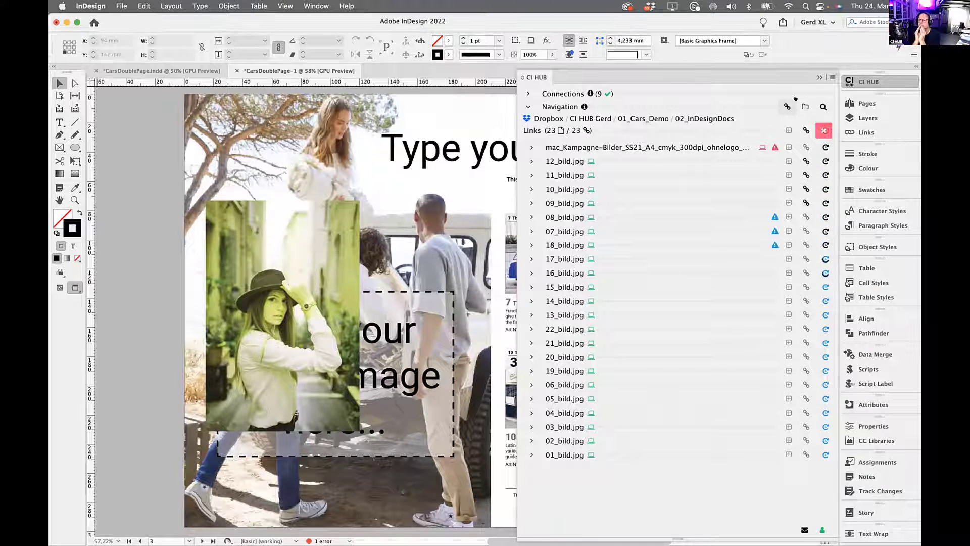
{"action": "left_click", "coordinate": [803, 105]}
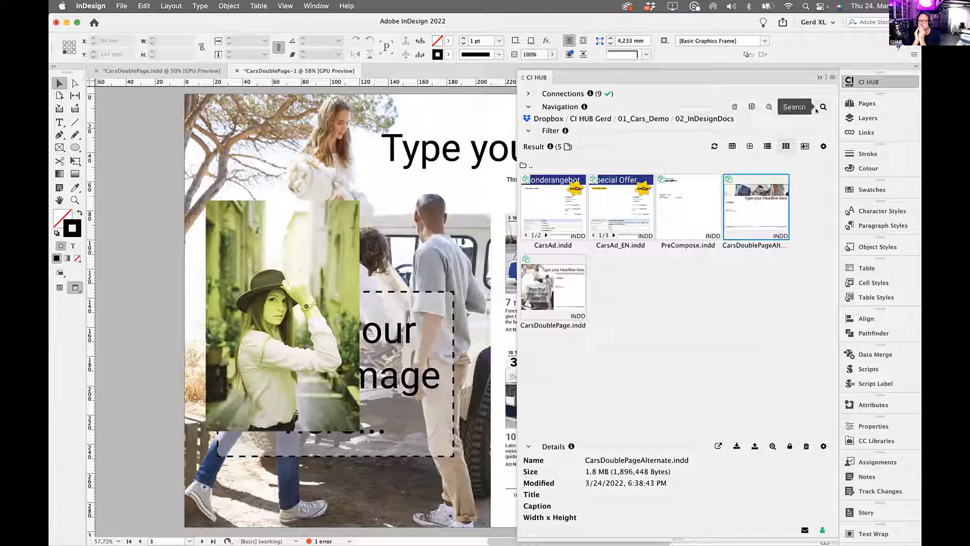
{"action": "left_click", "coordinate": [787, 106]}
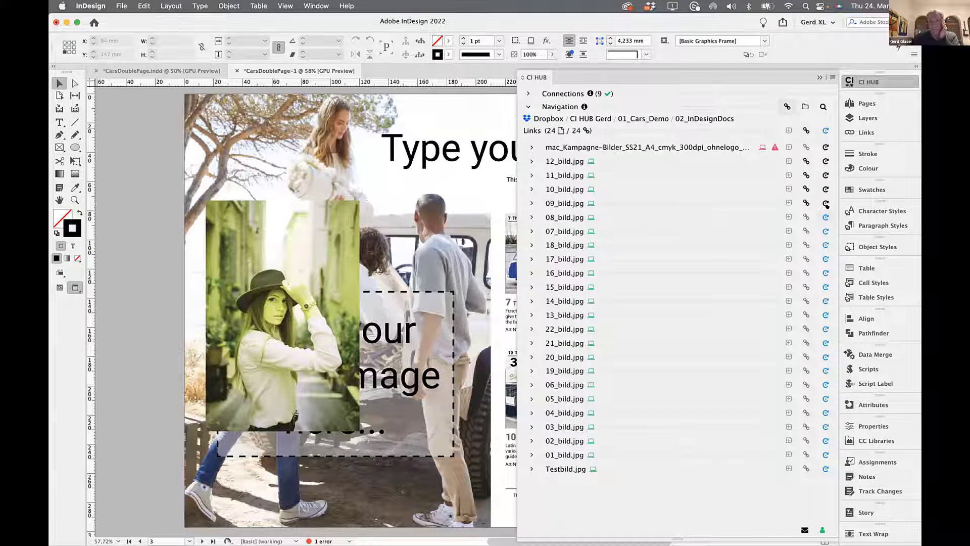
Step: Check all linked files against the connected Dropbox, inspect Testbild.jpg's link details, and reload the CI HUB link list
{"action": "left_click", "coordinate": [820, 130]}
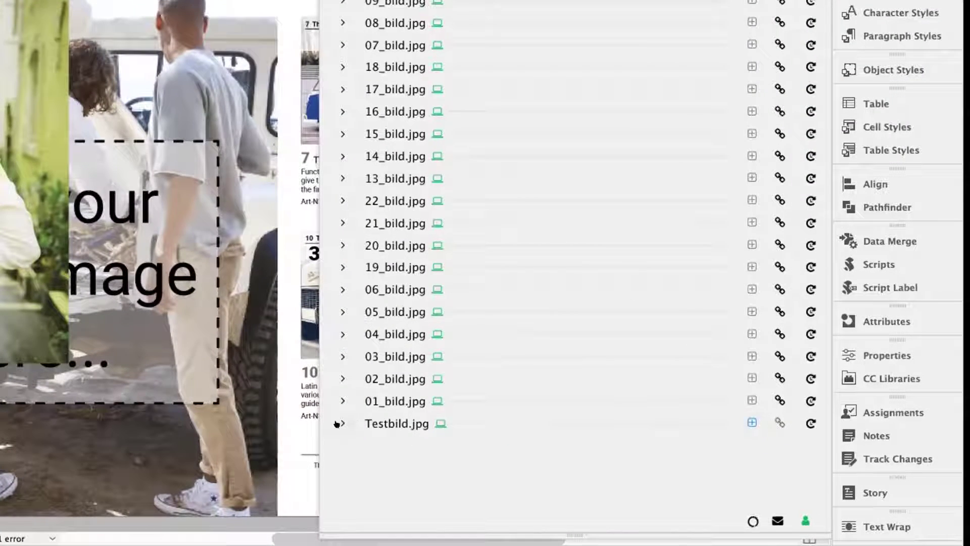
{"action": "left_click", "coordinate": [340, 423]}
{"action": "scroll", "coordinate": [622, 453], "scroll_direction": "down", "scroll_amount": 3}
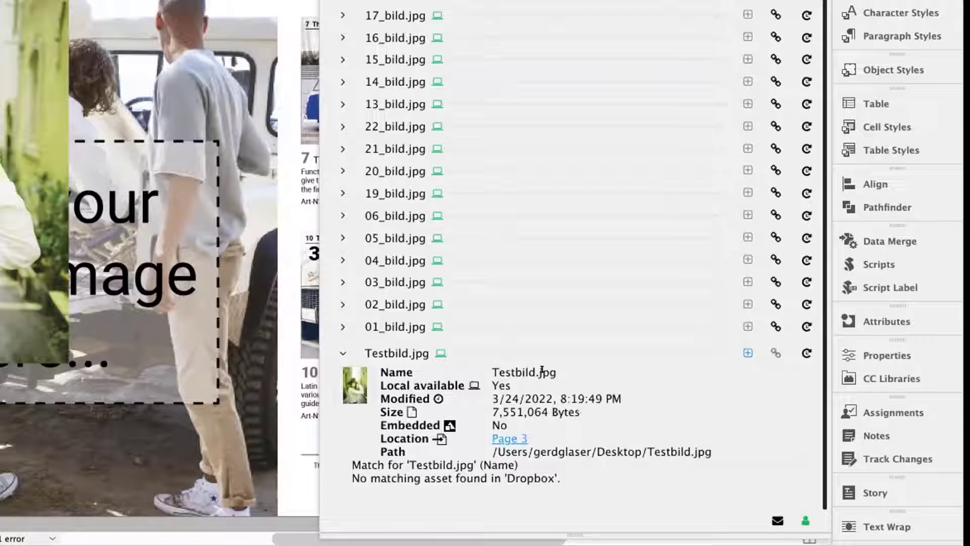
{"action": "left_click", "coordinate": [336, 349]}
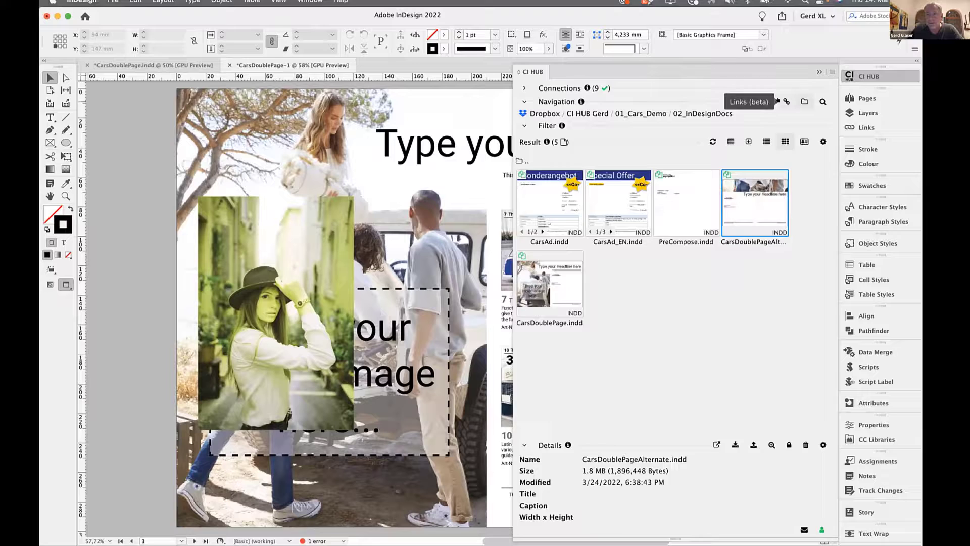
{"action": "left_click", "coordinate": [787, 106]}
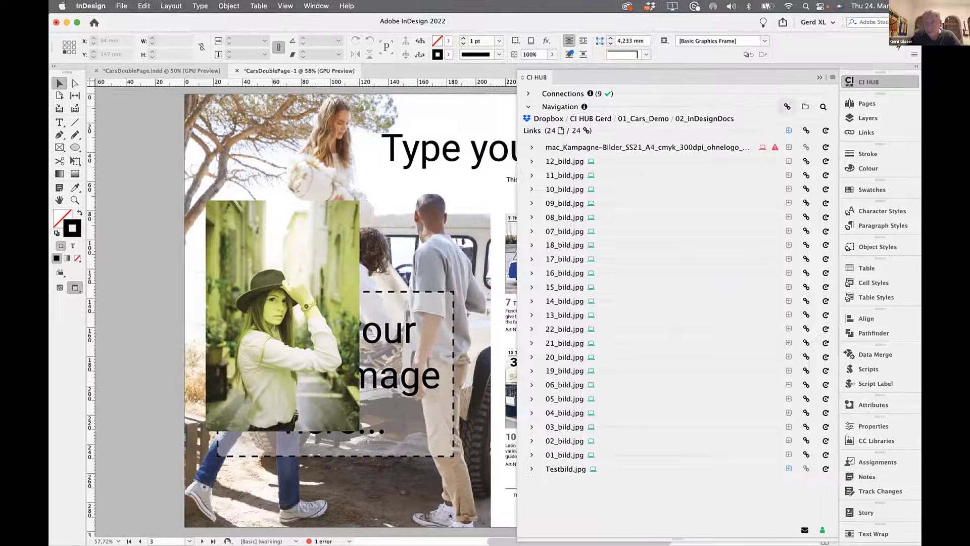
{"action": "left_click", "coordinate": [787, 467]}
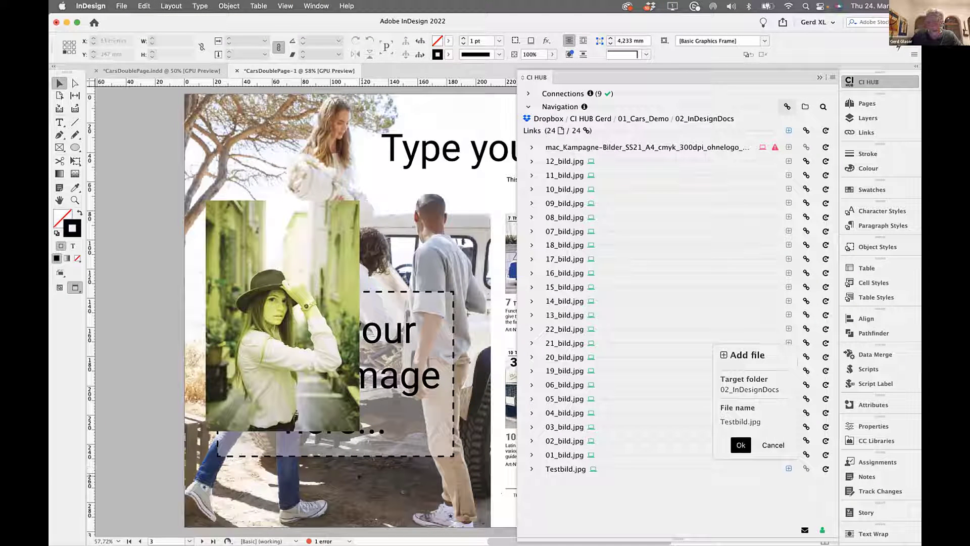
{"action": "left_click", "coordinate": [282, 315]}
{"action": "left_click", "coordinate": [768, 441]}
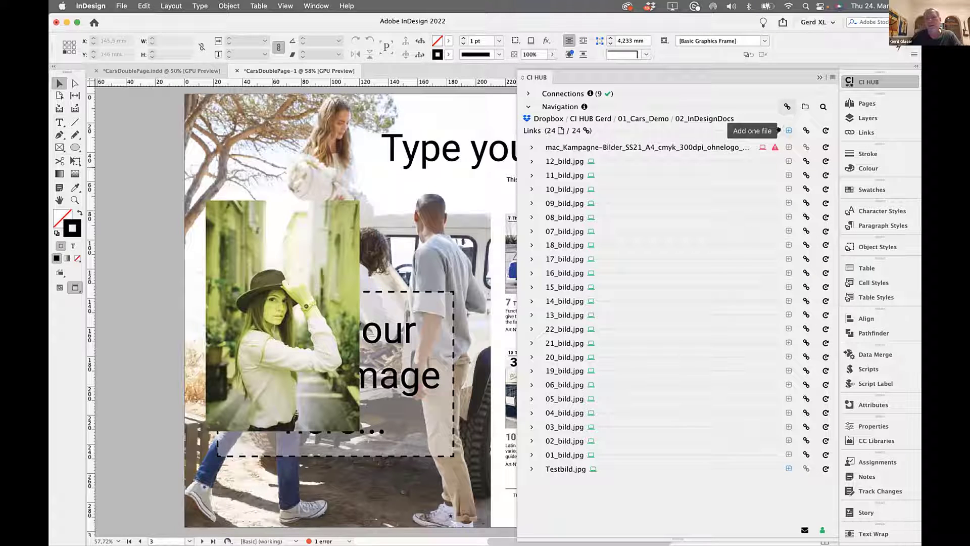
Step: Add the one unmatched linked file, Testbild.jpg, to the Dropbox folder 02_InDesignDocs and show that folder's contents
{"action": "left_click", "coordinate": [780, 131]}
{"action": "left_click", "coordinate": [733, 238]}
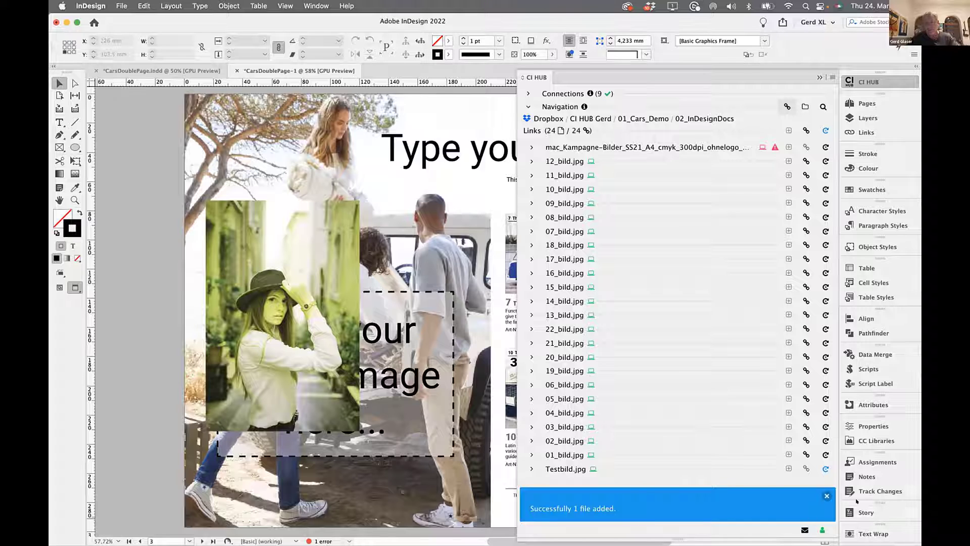
{"action": "left_click", "coordinate": [804, 106]}
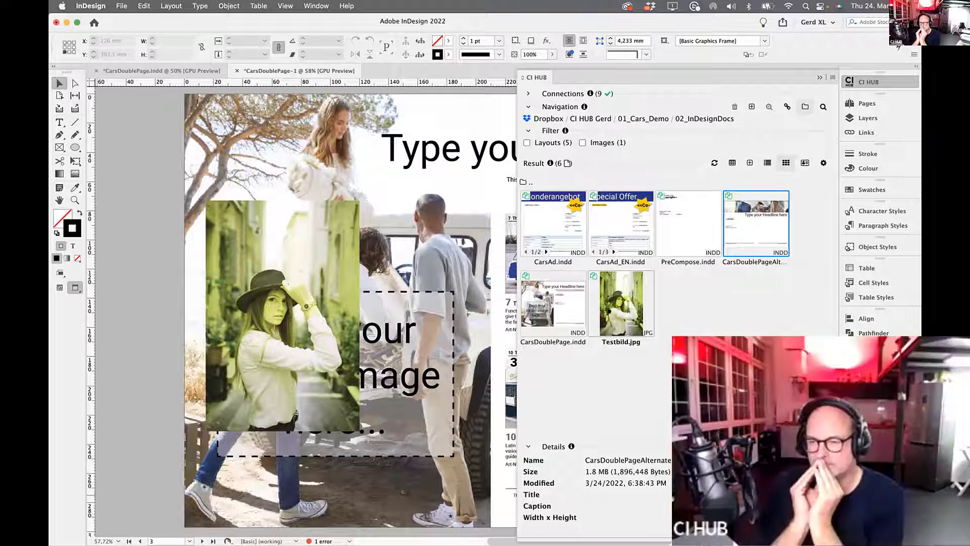
Step: Switch to Photoshop and show the box folder 03_Images as thumbnails in CI HUB
{"action": "key", "text": "super+Tab"}
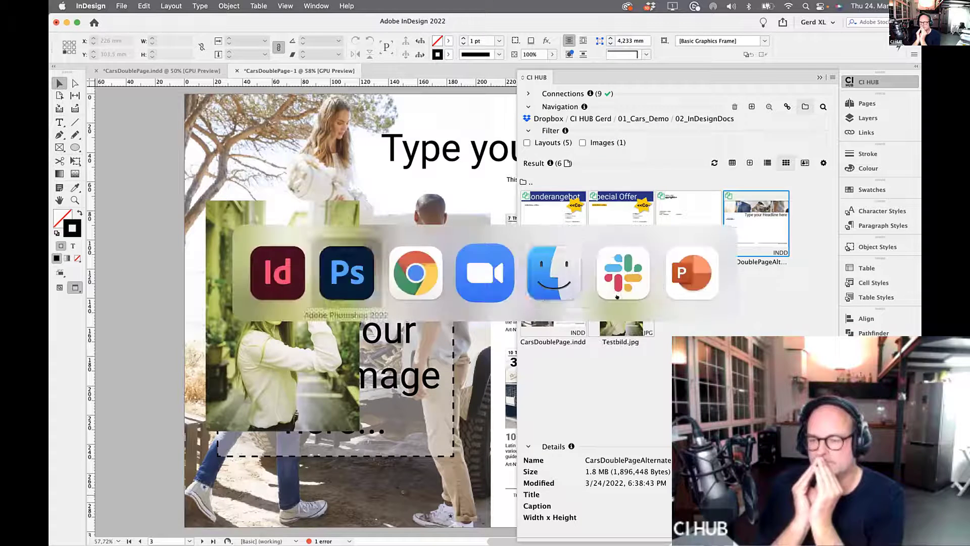
{"action": "key", "text": "super+Tab"}
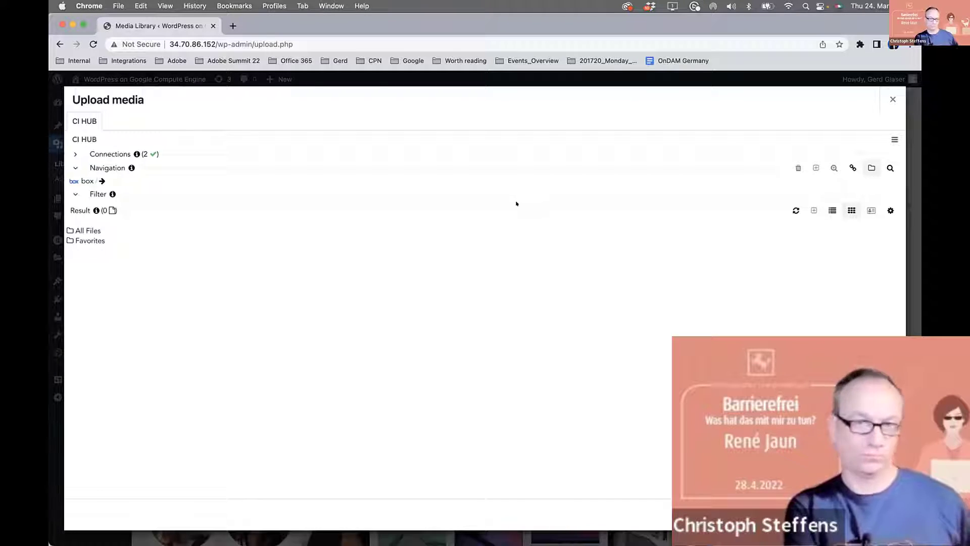
{"action": "key", "text": "super+Tab"}
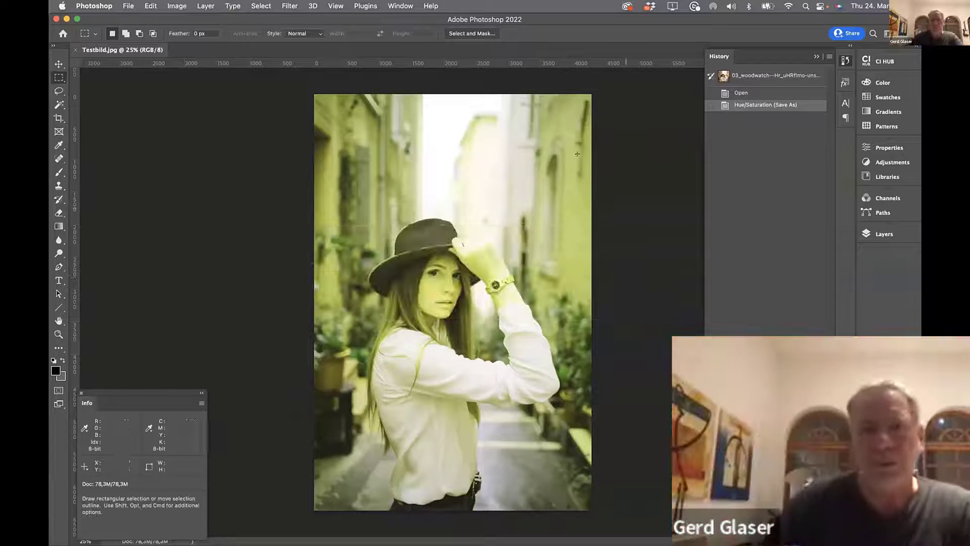
{"action": "left_click", "coordinate": [883, 61]}
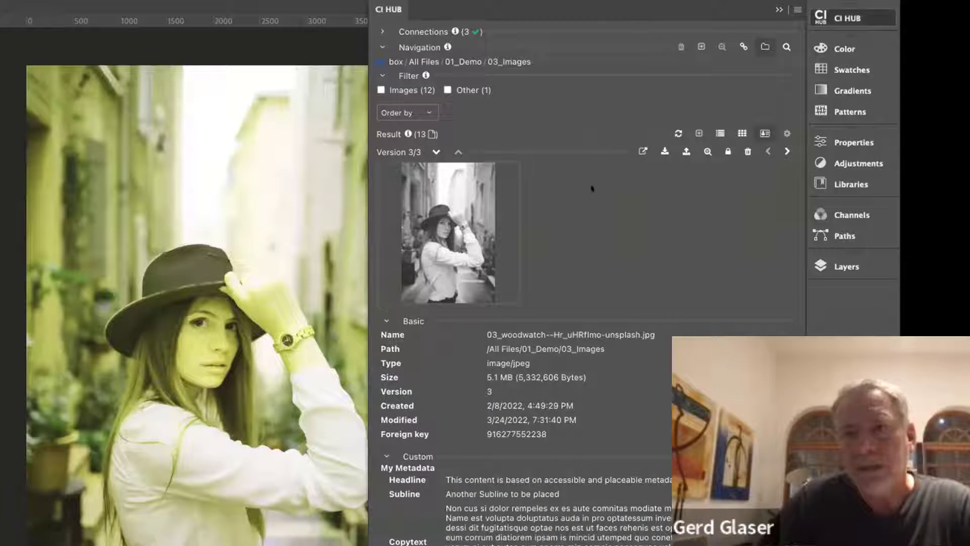
{"action": "left_click", "coordinate": [742, 133]}
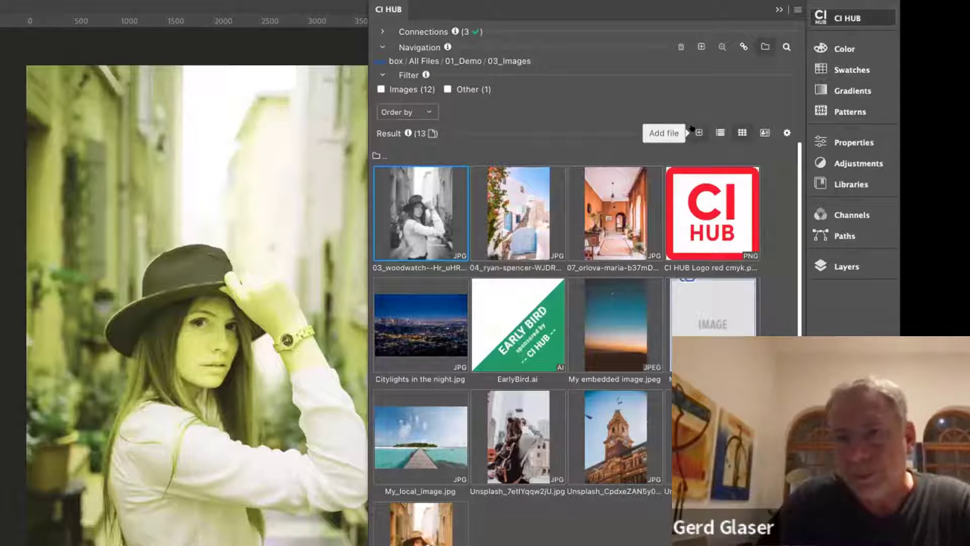
Step: Add the active Photoshop document Testbild.jpg to the box folder 03_Images under the file name "Testbild kaputt"
{"action": "left_click", "coordinate": [691, 129]}
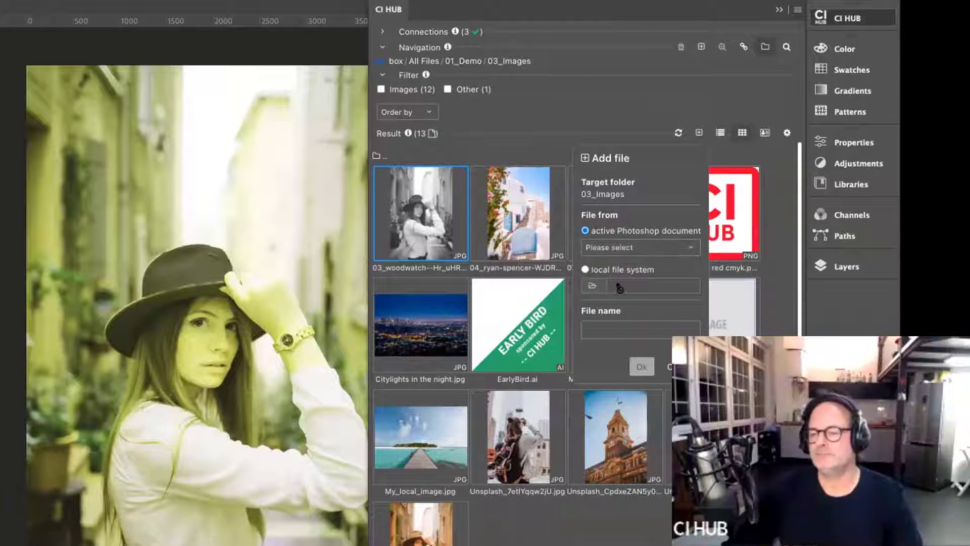
{"action": "left_click", "coordinate": [607, 323]}
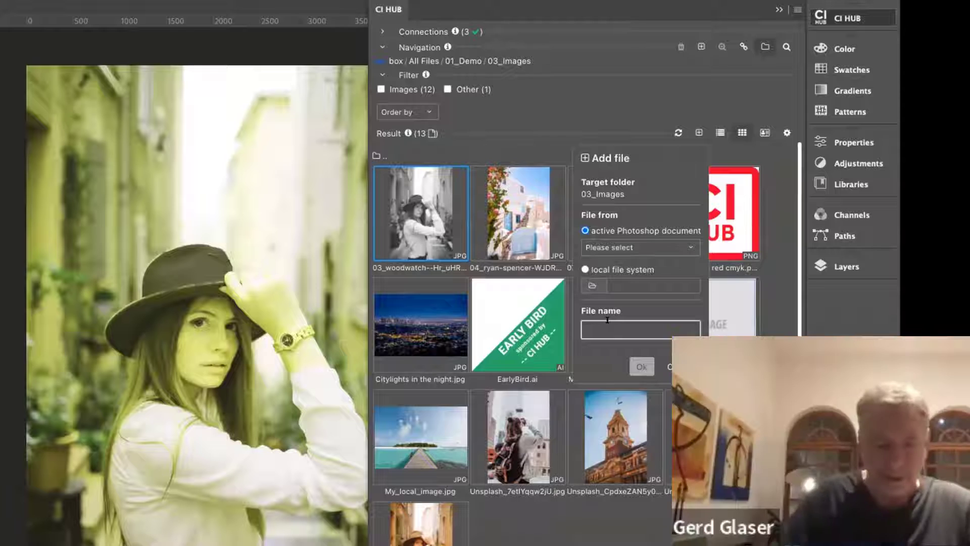
{"action": "type", "text": "Testbil"}
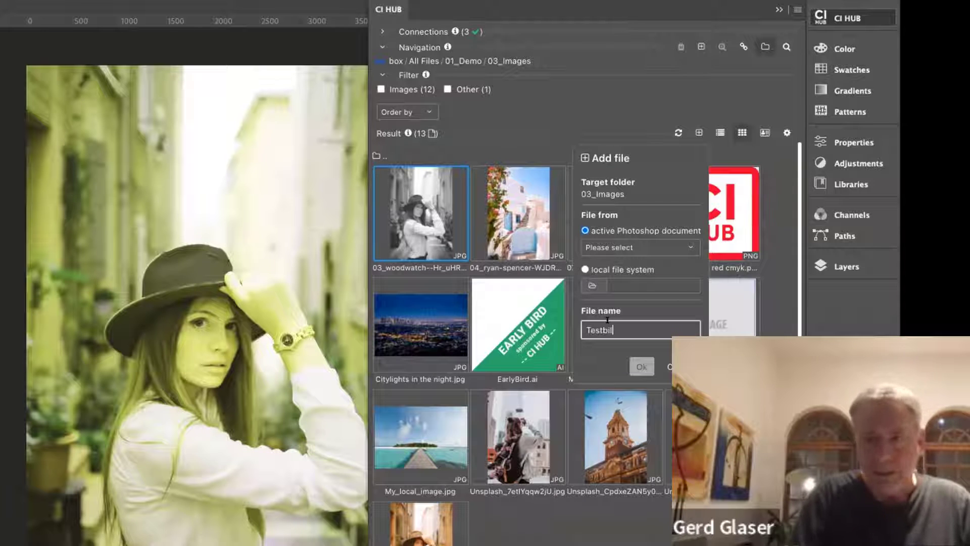
{"action": "type", "text": "d kaputt"}
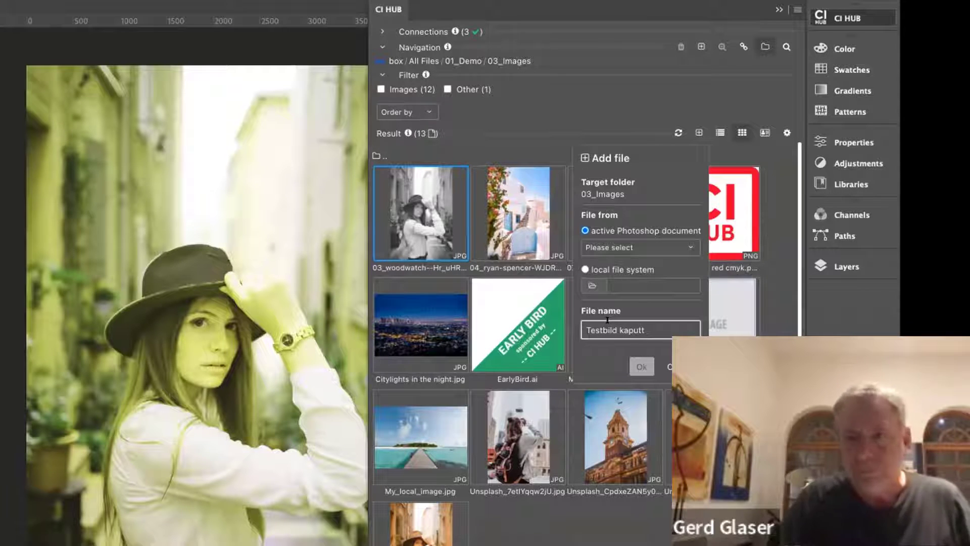
{"action": "left_click", "coordinate": [611, 246]}
{"action": "left_click", "coordinate": [612, 270]}
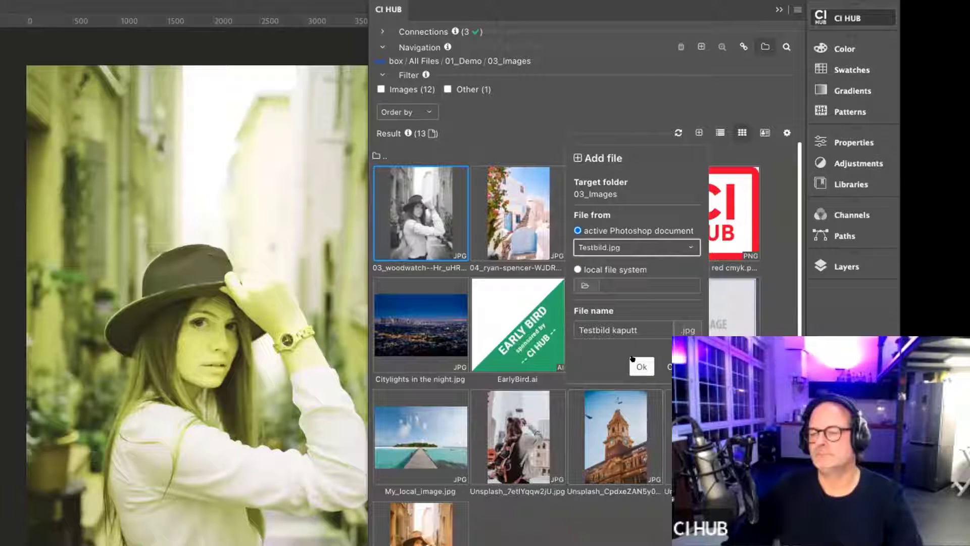
{"action": "left_click", "coordinate": [639, 365]}
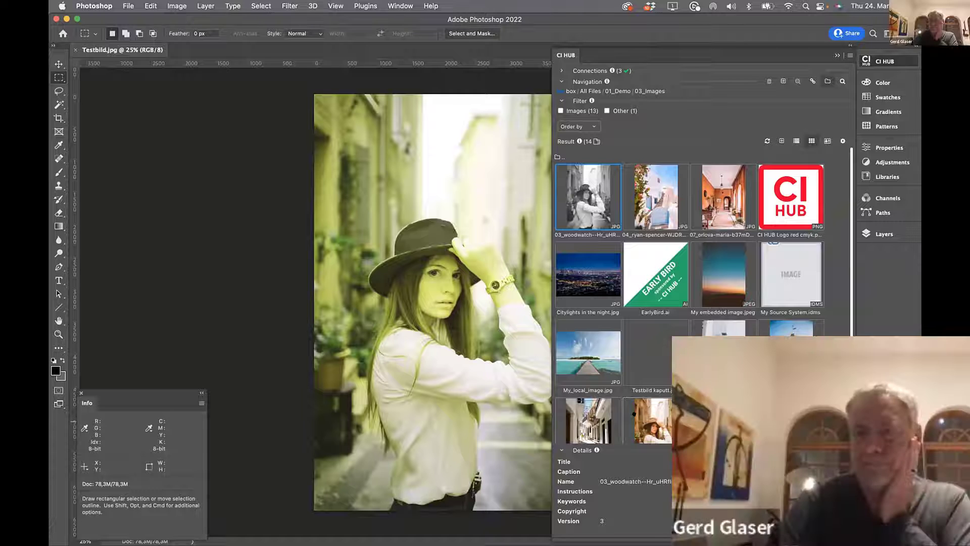
Step: Switch back to InDesign and show the document's list of links in CI HUB
{"action": "key", "text": "super+Tab"}
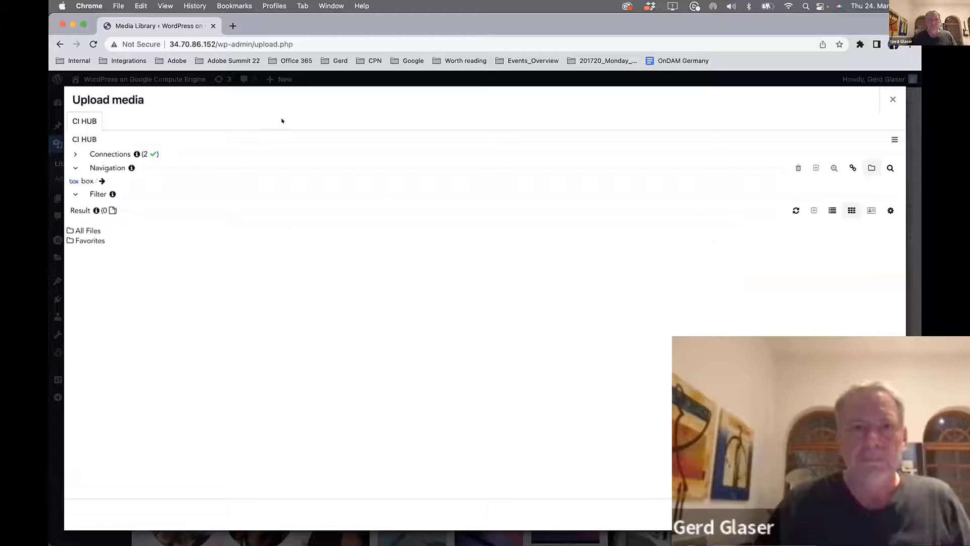
{"action": "key", "text": "super+Tab"}
{"action": "key", "text": "super+Tab"}
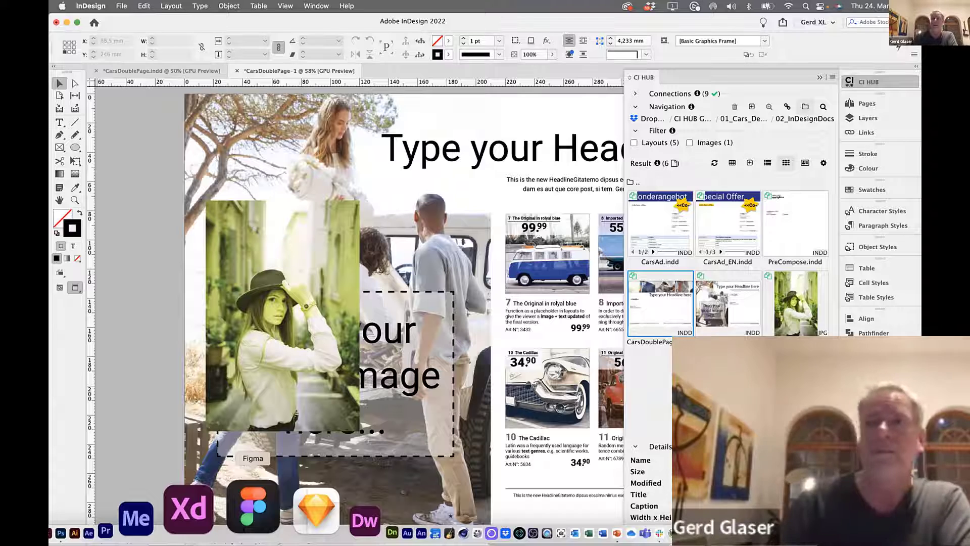
{"action": "left_click", "coordinate": [787, 106]}
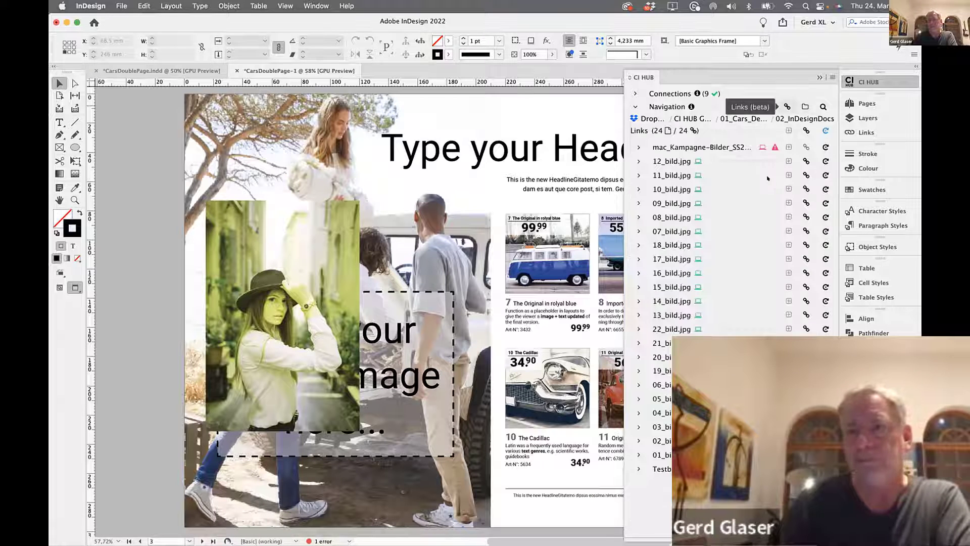